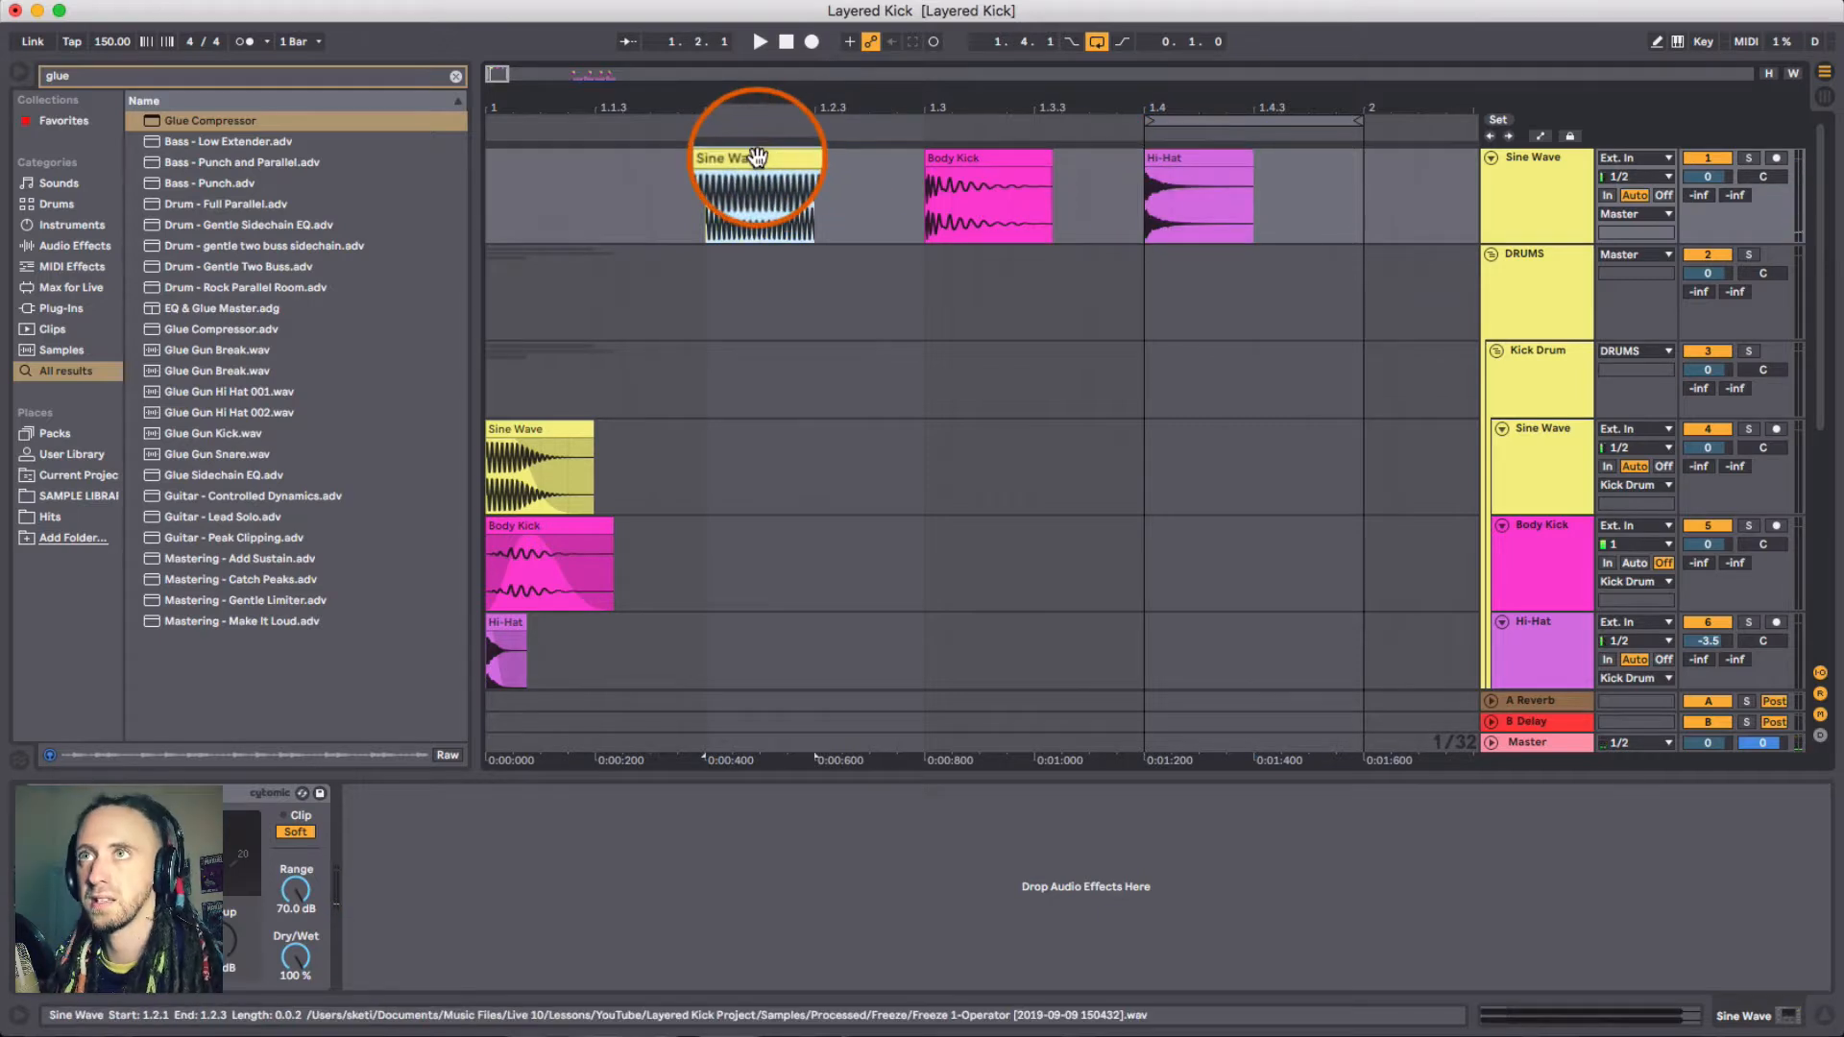
# - Copy the Sine Wave clip into the Sine Wave track inside the Kick Drum group, at the same position
pyautogui.moveTo(759, 158); pyautogui.dragTo(761, 465)
pyautogui.click(971, 461)
# - Inspect the device chains on the Sine Wave, Body Kick and Hi-Hat tracks of the Kick Drum group
pyautogui.click(1562, 451)
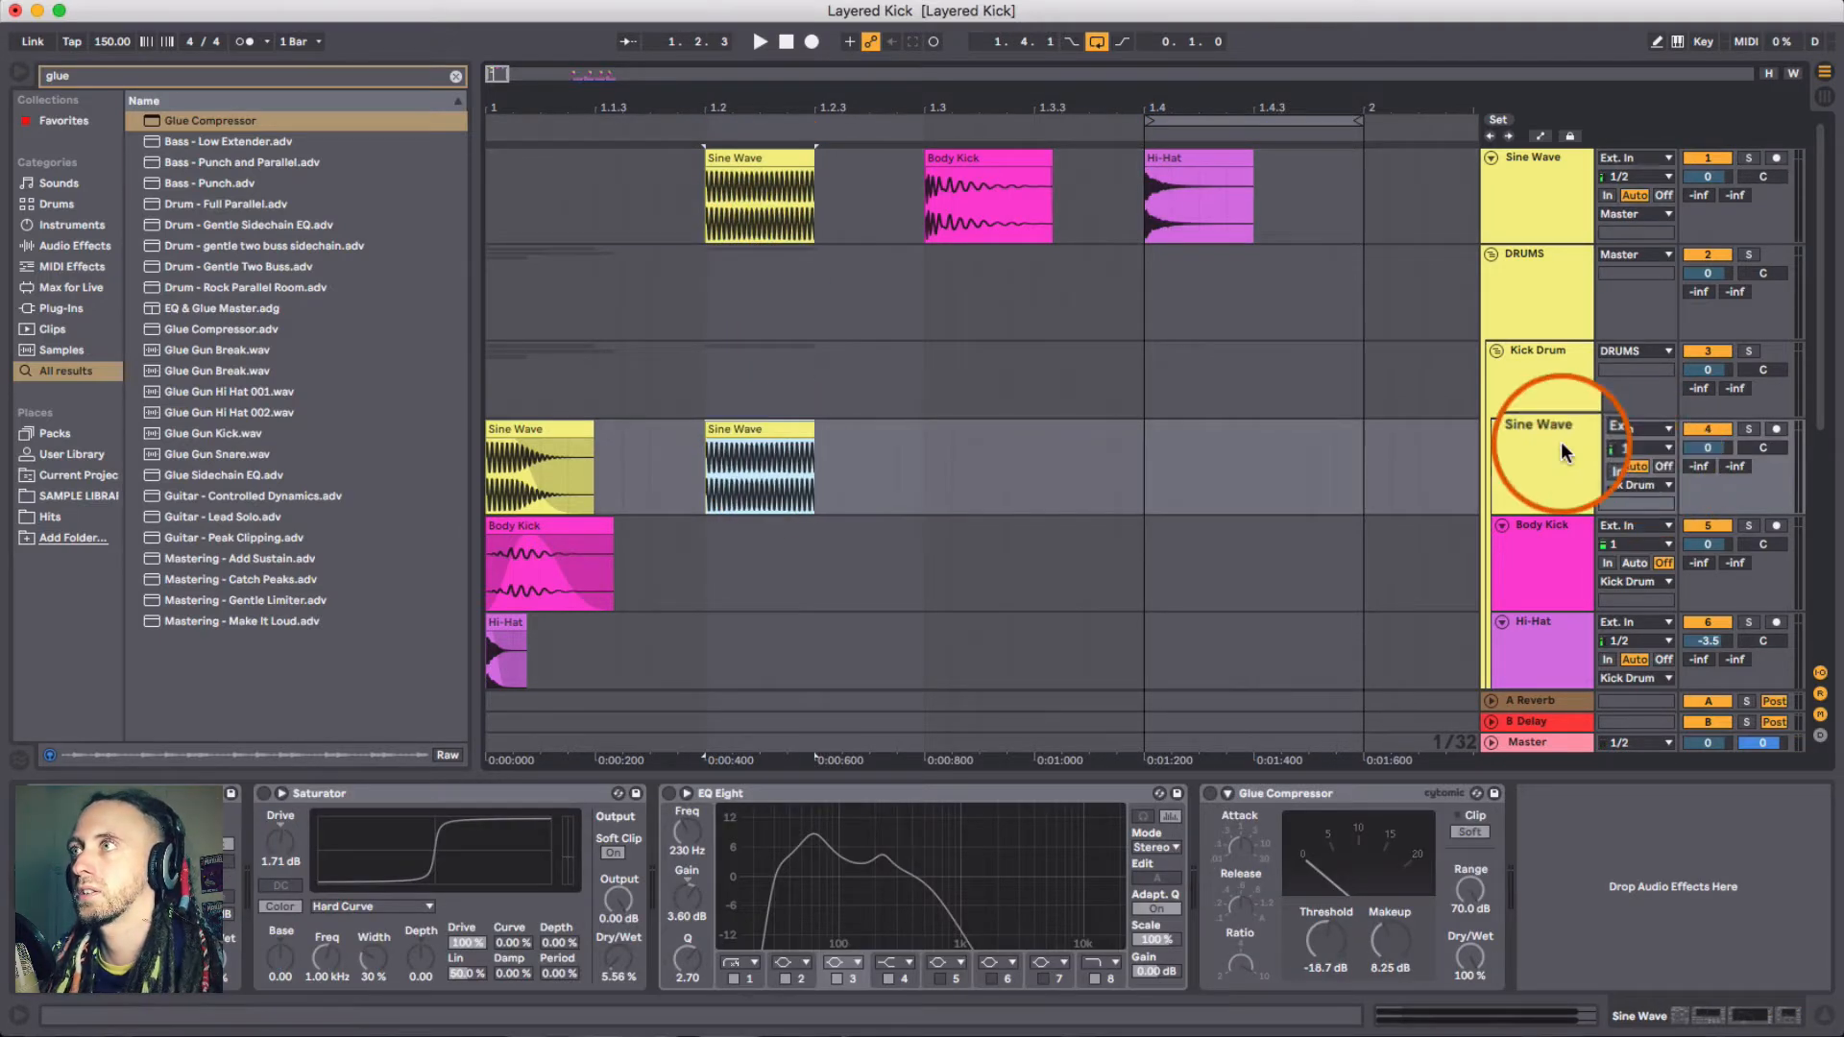
pyautogui.scroll(-2, 1563, 451)
pyautogui.click(1552, 539)
pyautogui.click(1558, 580)
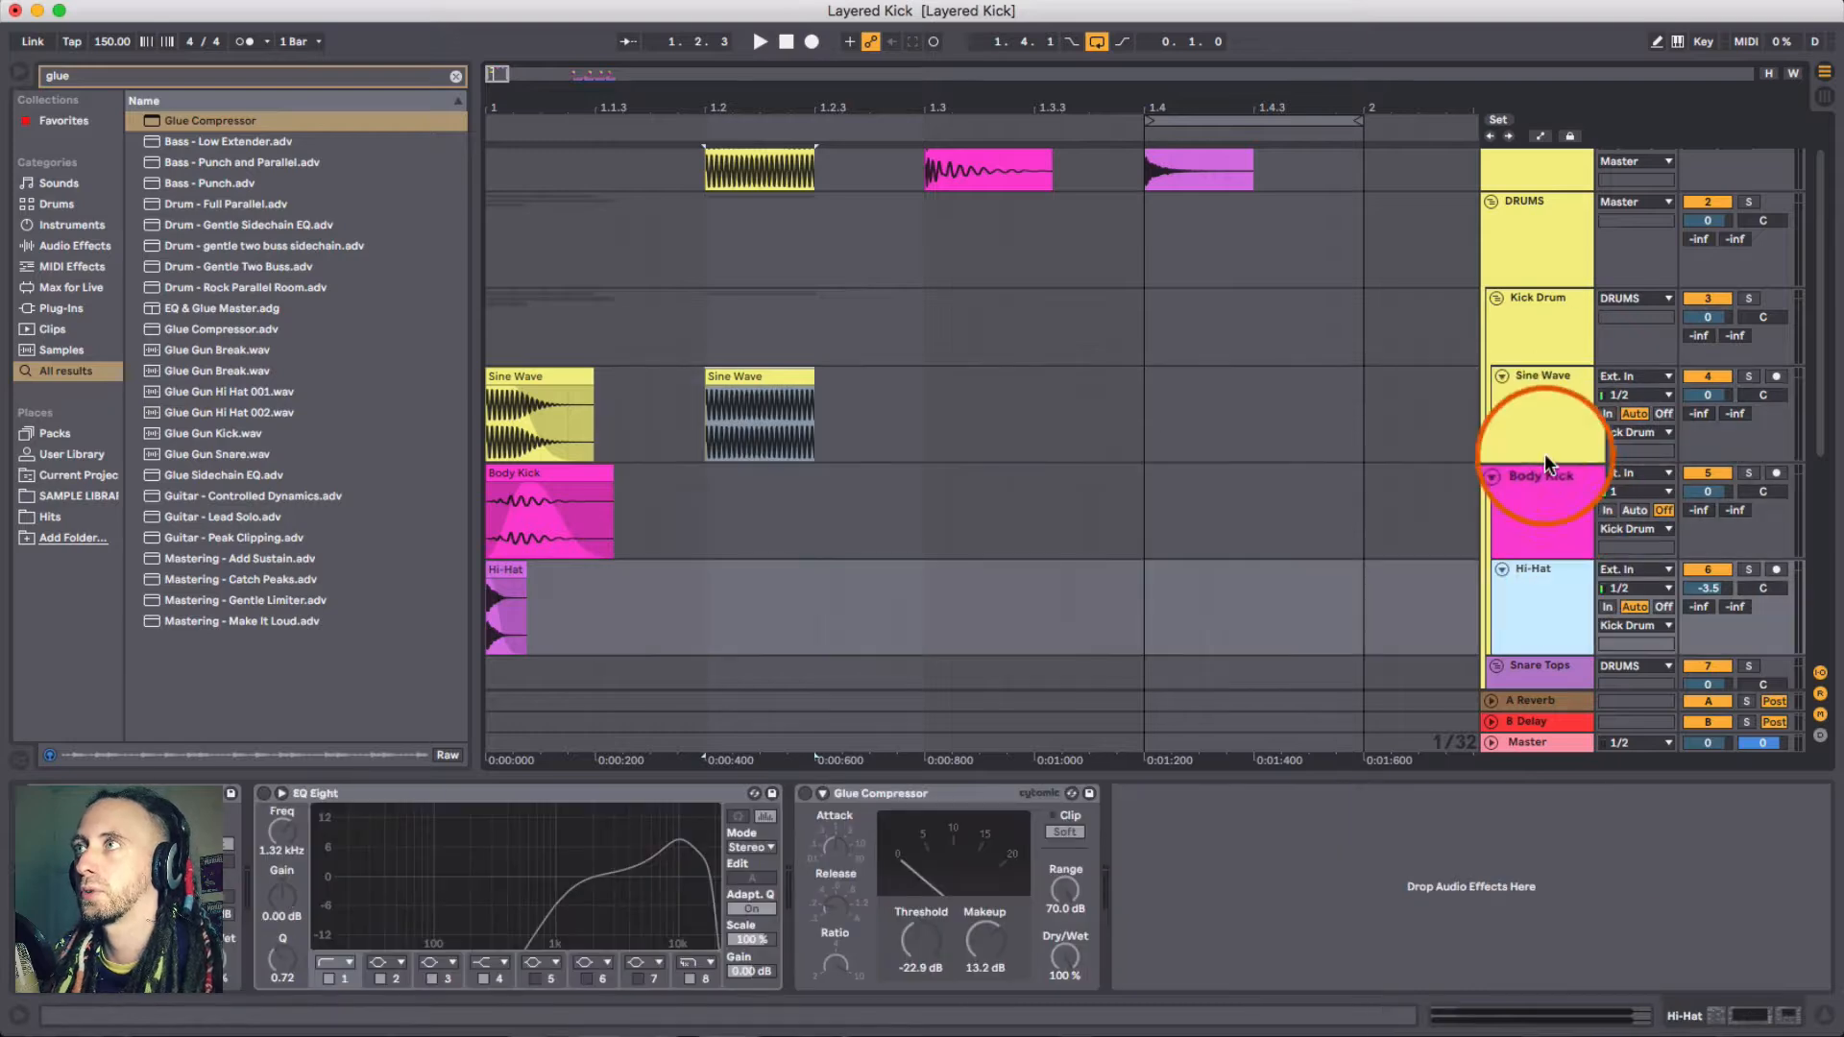
pyautogui.click(1548, 440)
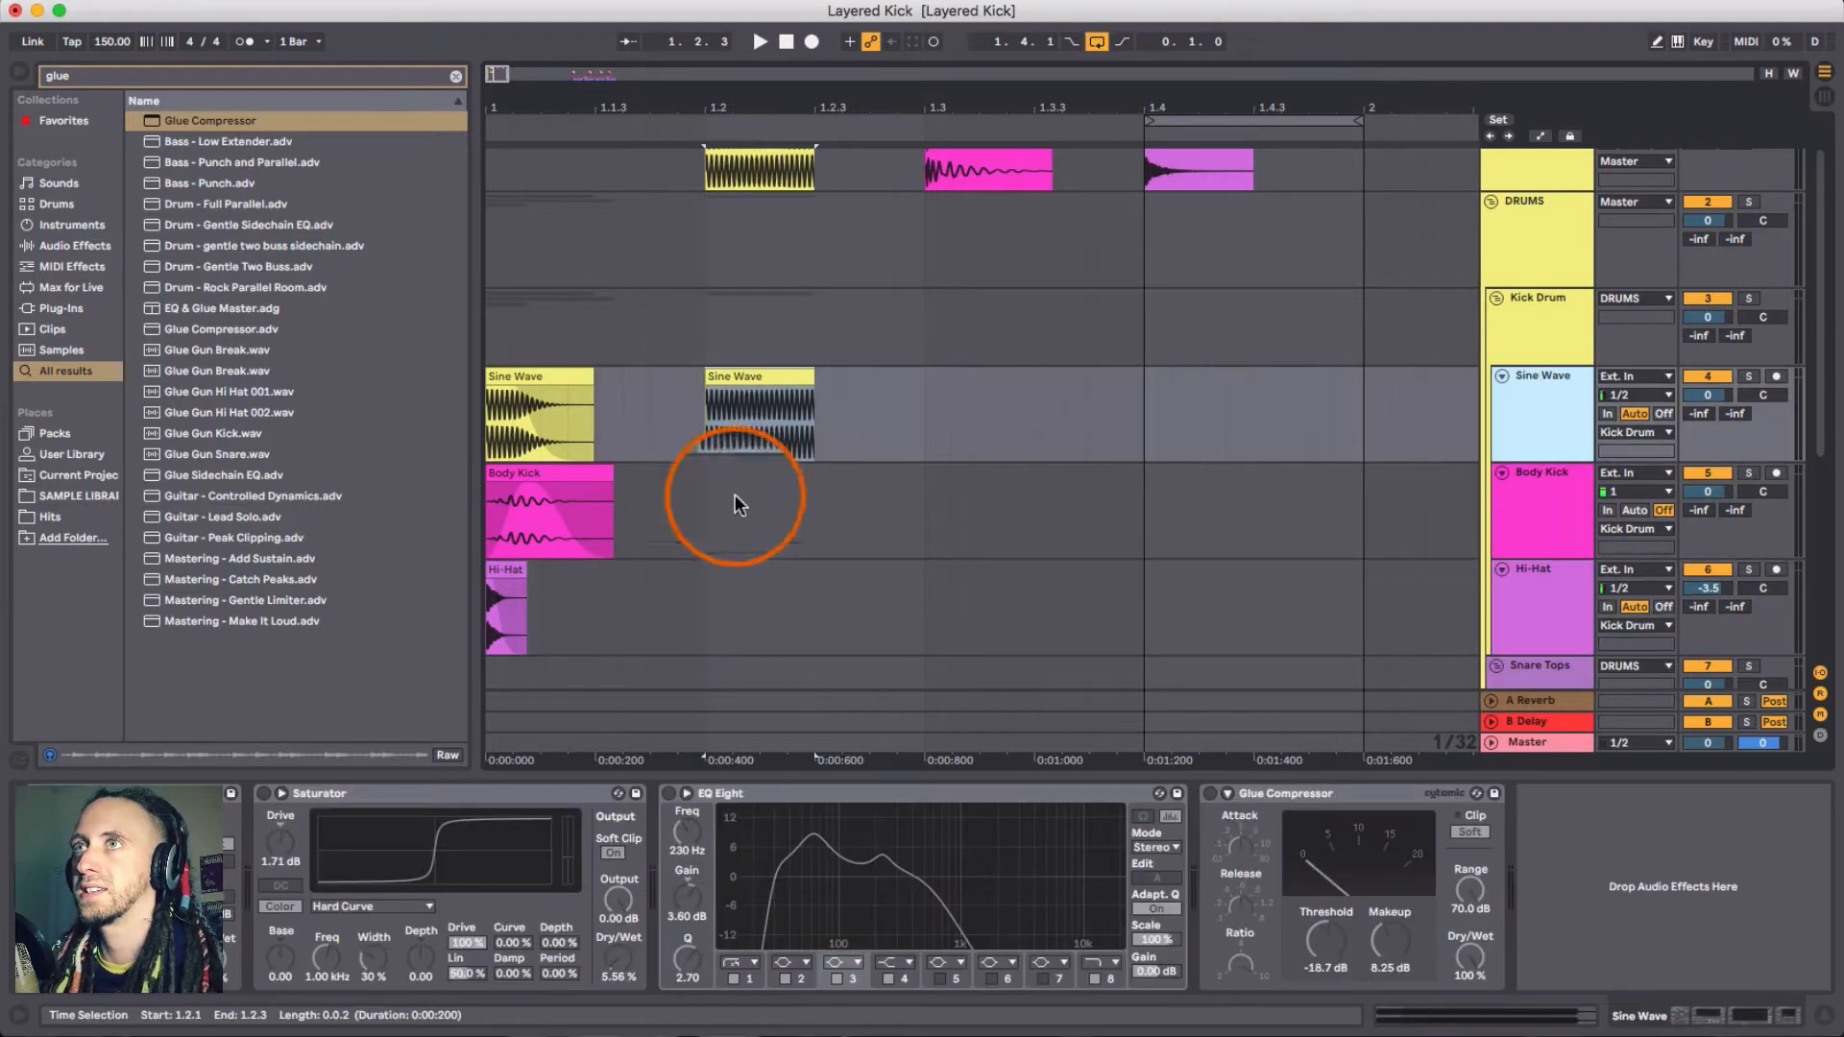
# - Loop the copied Sine Wave clip's range and deactivate the original standalone Sine Wave track
pyautogui.scroll(2, 857, 413)
pyautogui.moveTo(753, 106); pyautogui.dragTo(774, 261)
pyautogui.click(853, 430)
pyautogui.hscroll(-5, 861, 430)
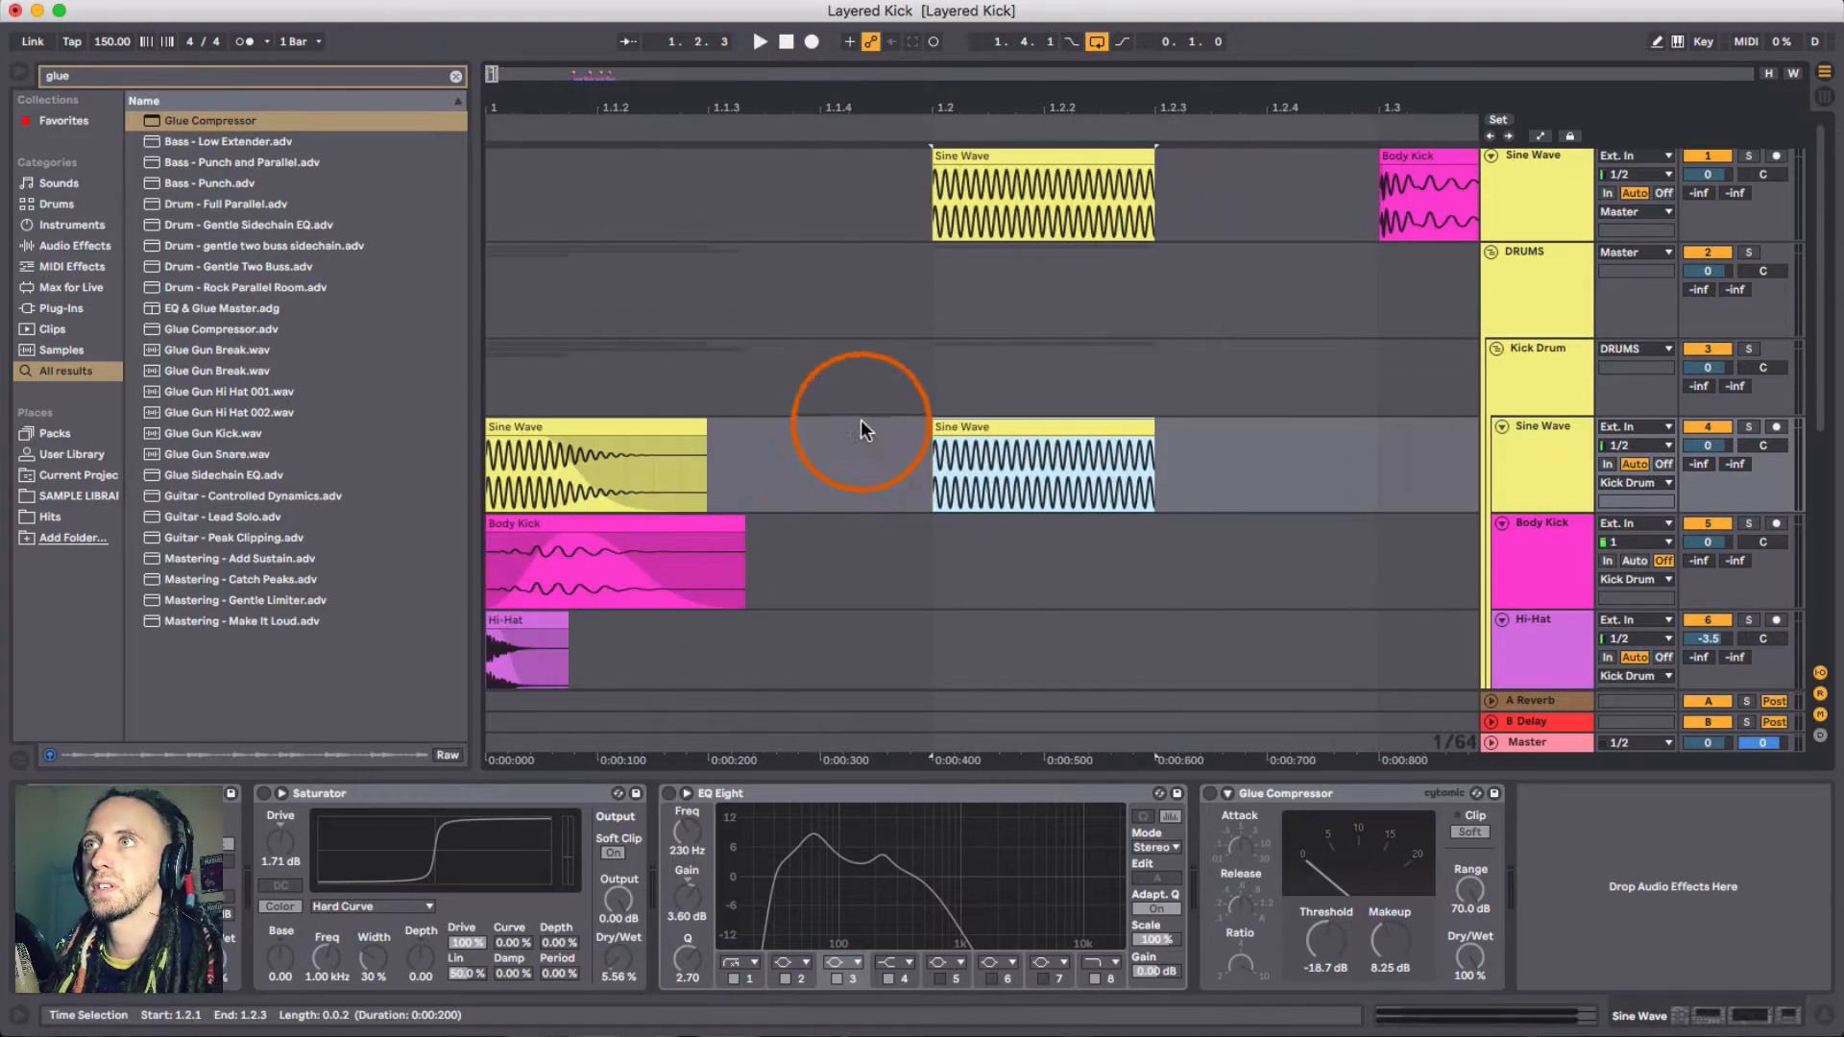
pyautogui.click(1268, 463)
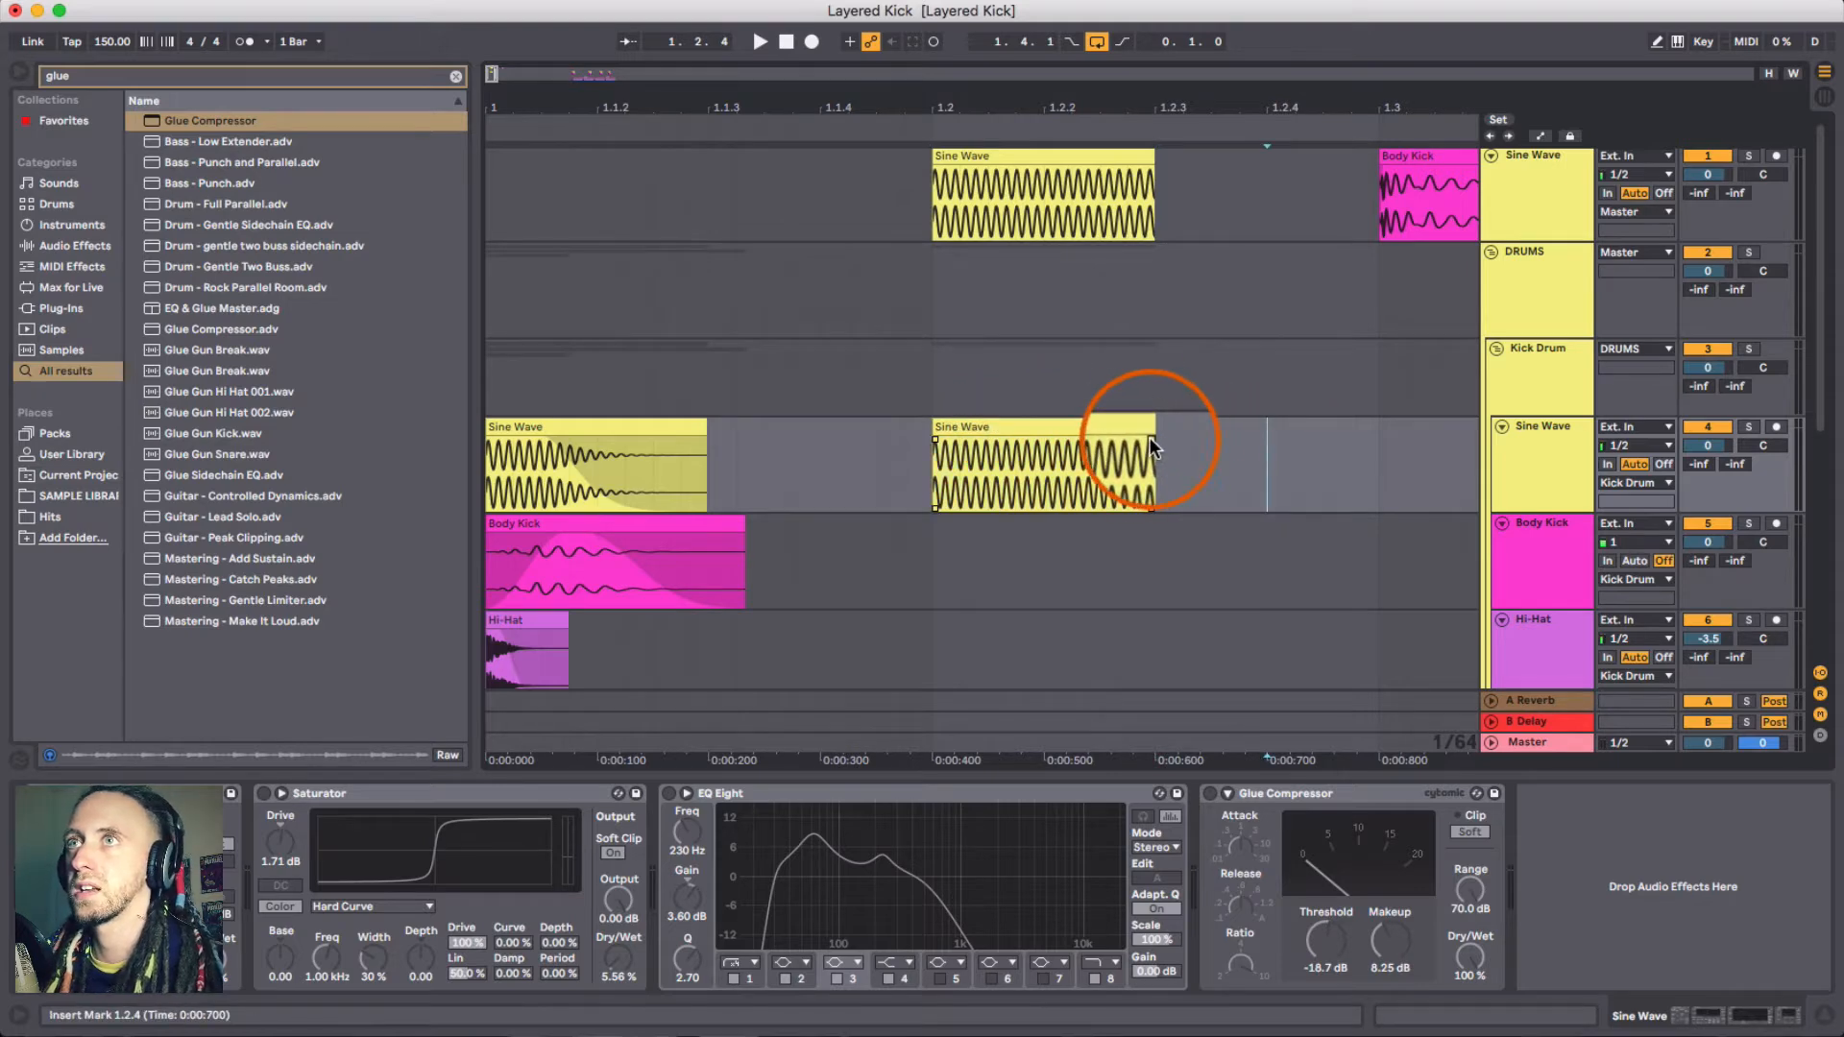
pyautogui.click(990, 428)
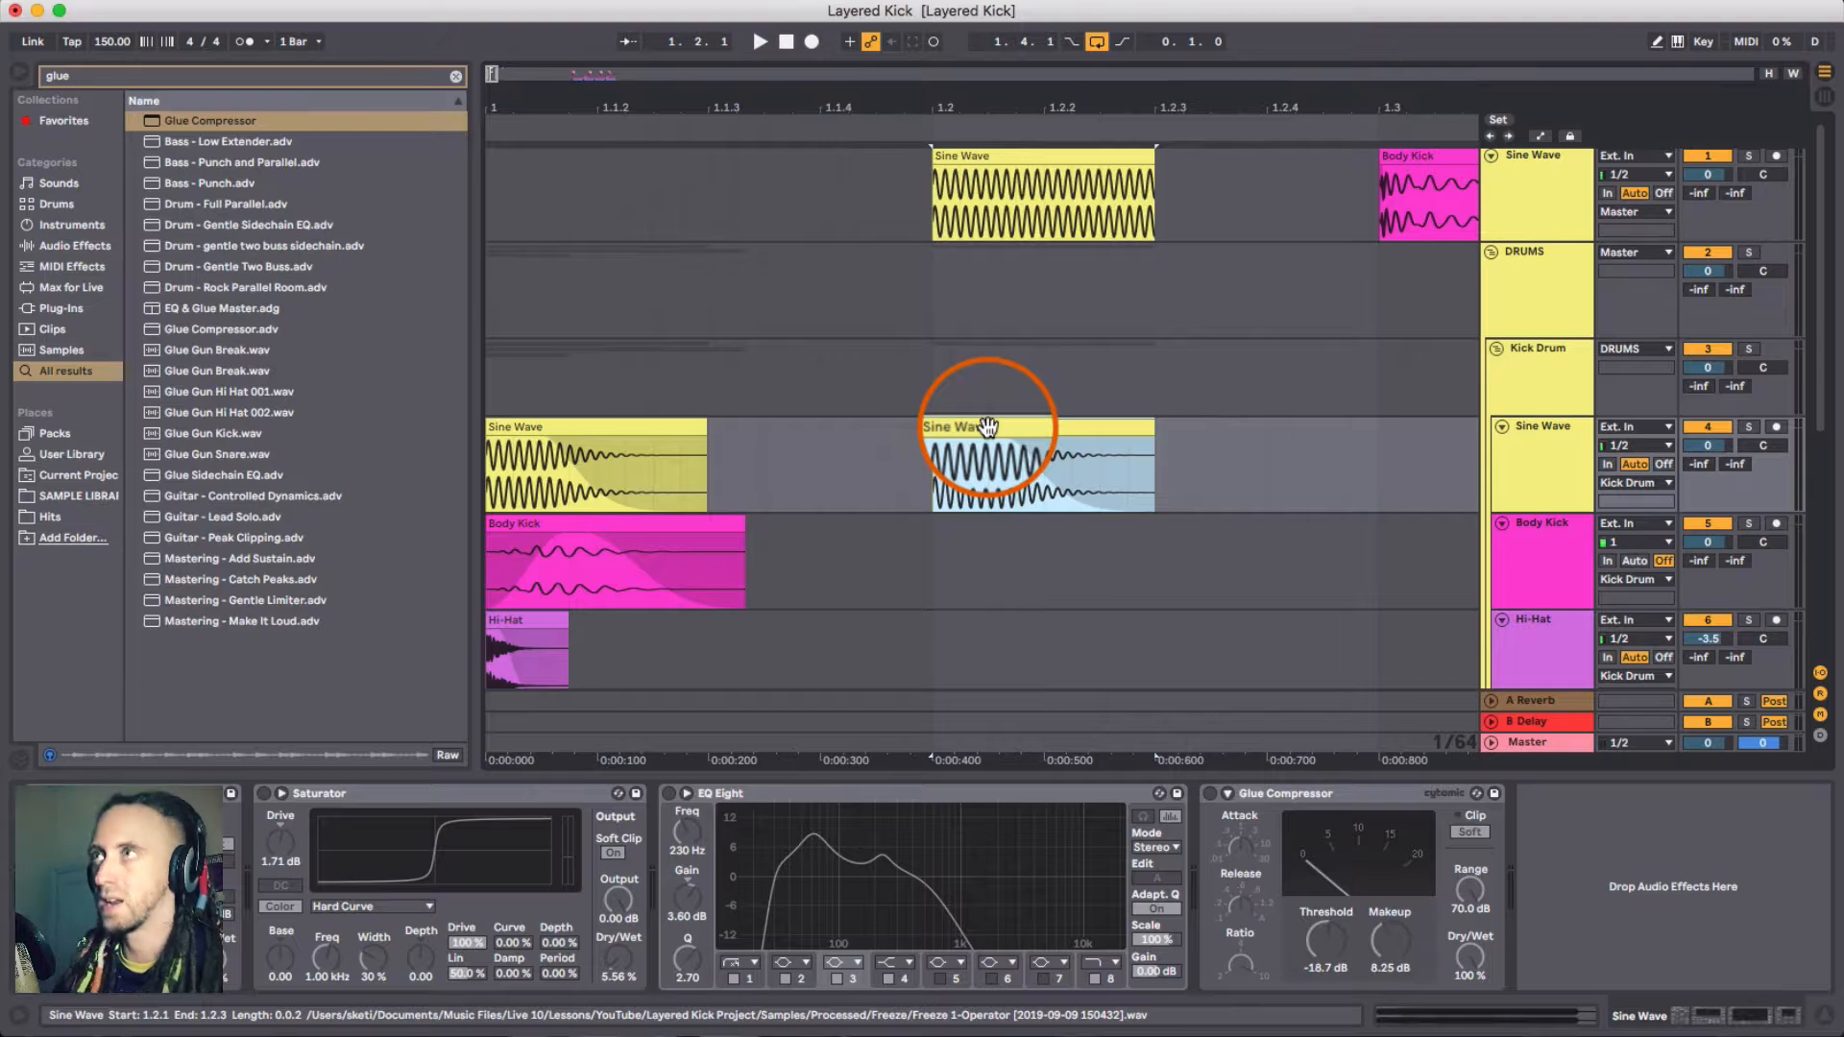
pyautogui.press('super+l')
pyautogui.click(1715, 156)
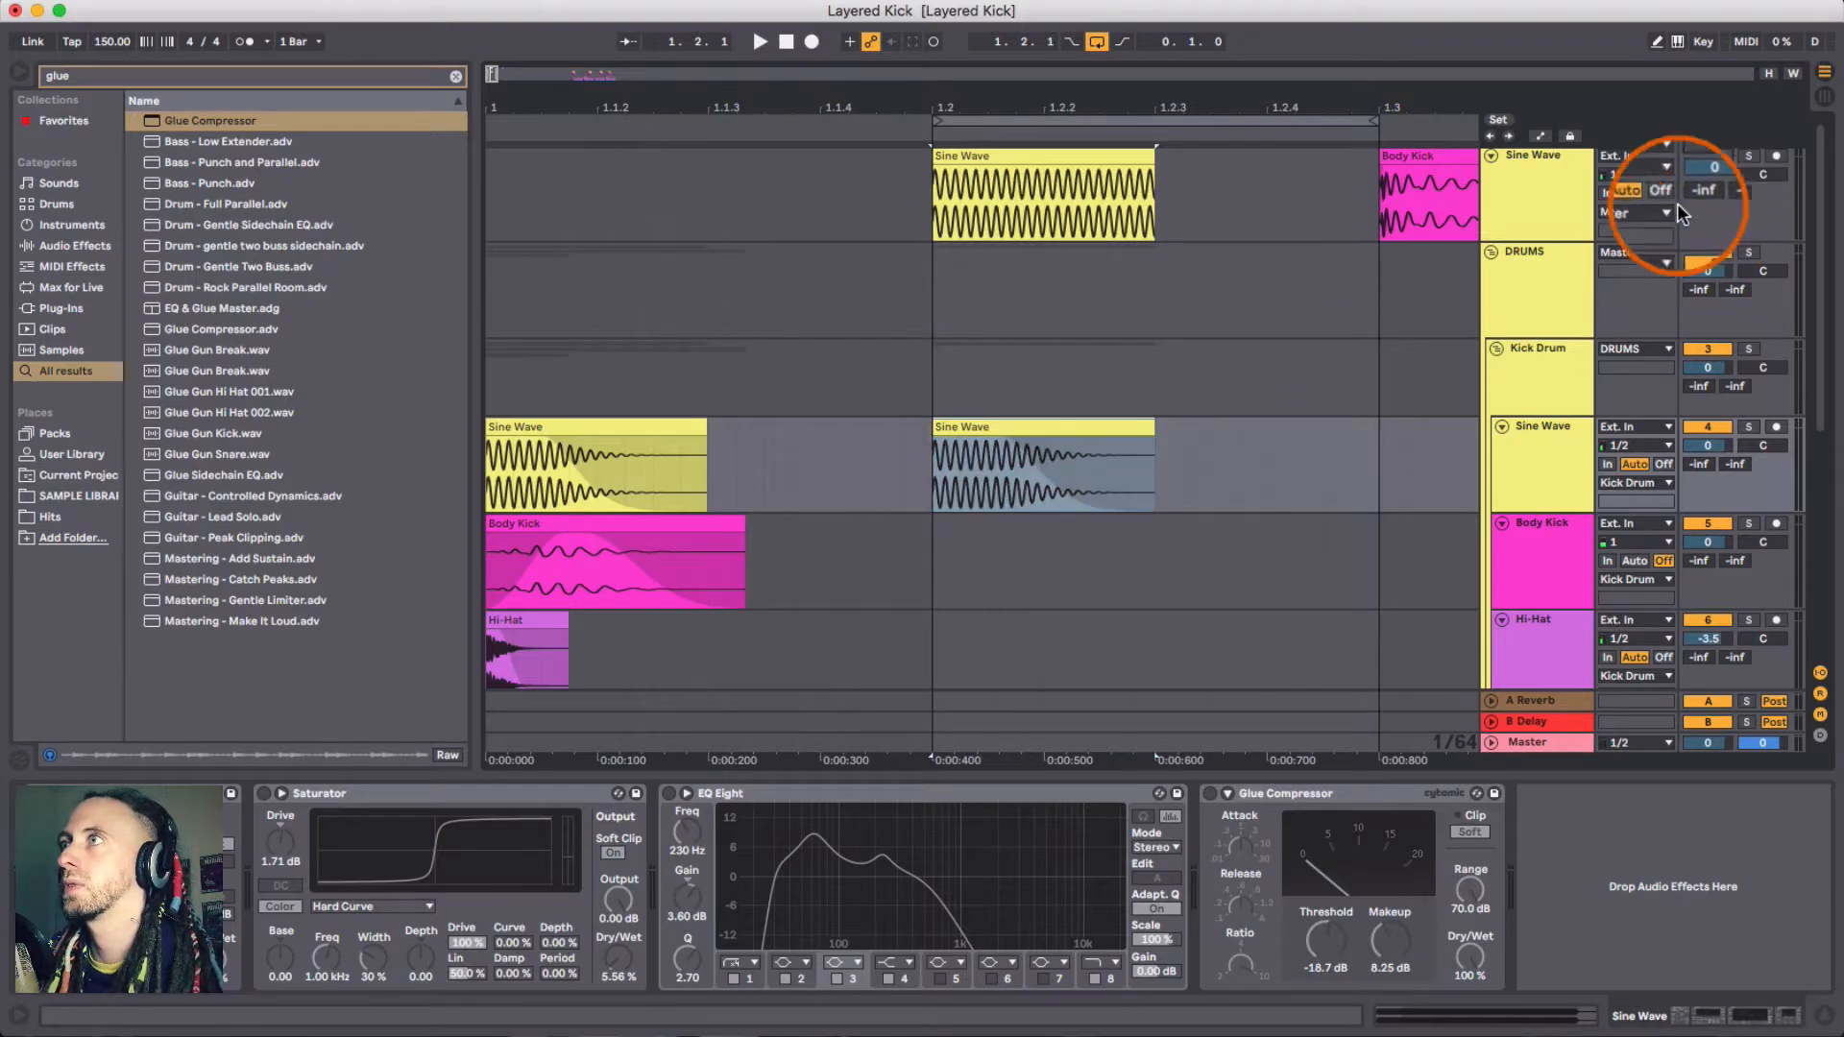
# - Play and stop the looped Sine Wave clip to audition it
pyautogui.click(1064, 422)
pyautogui.press('space')
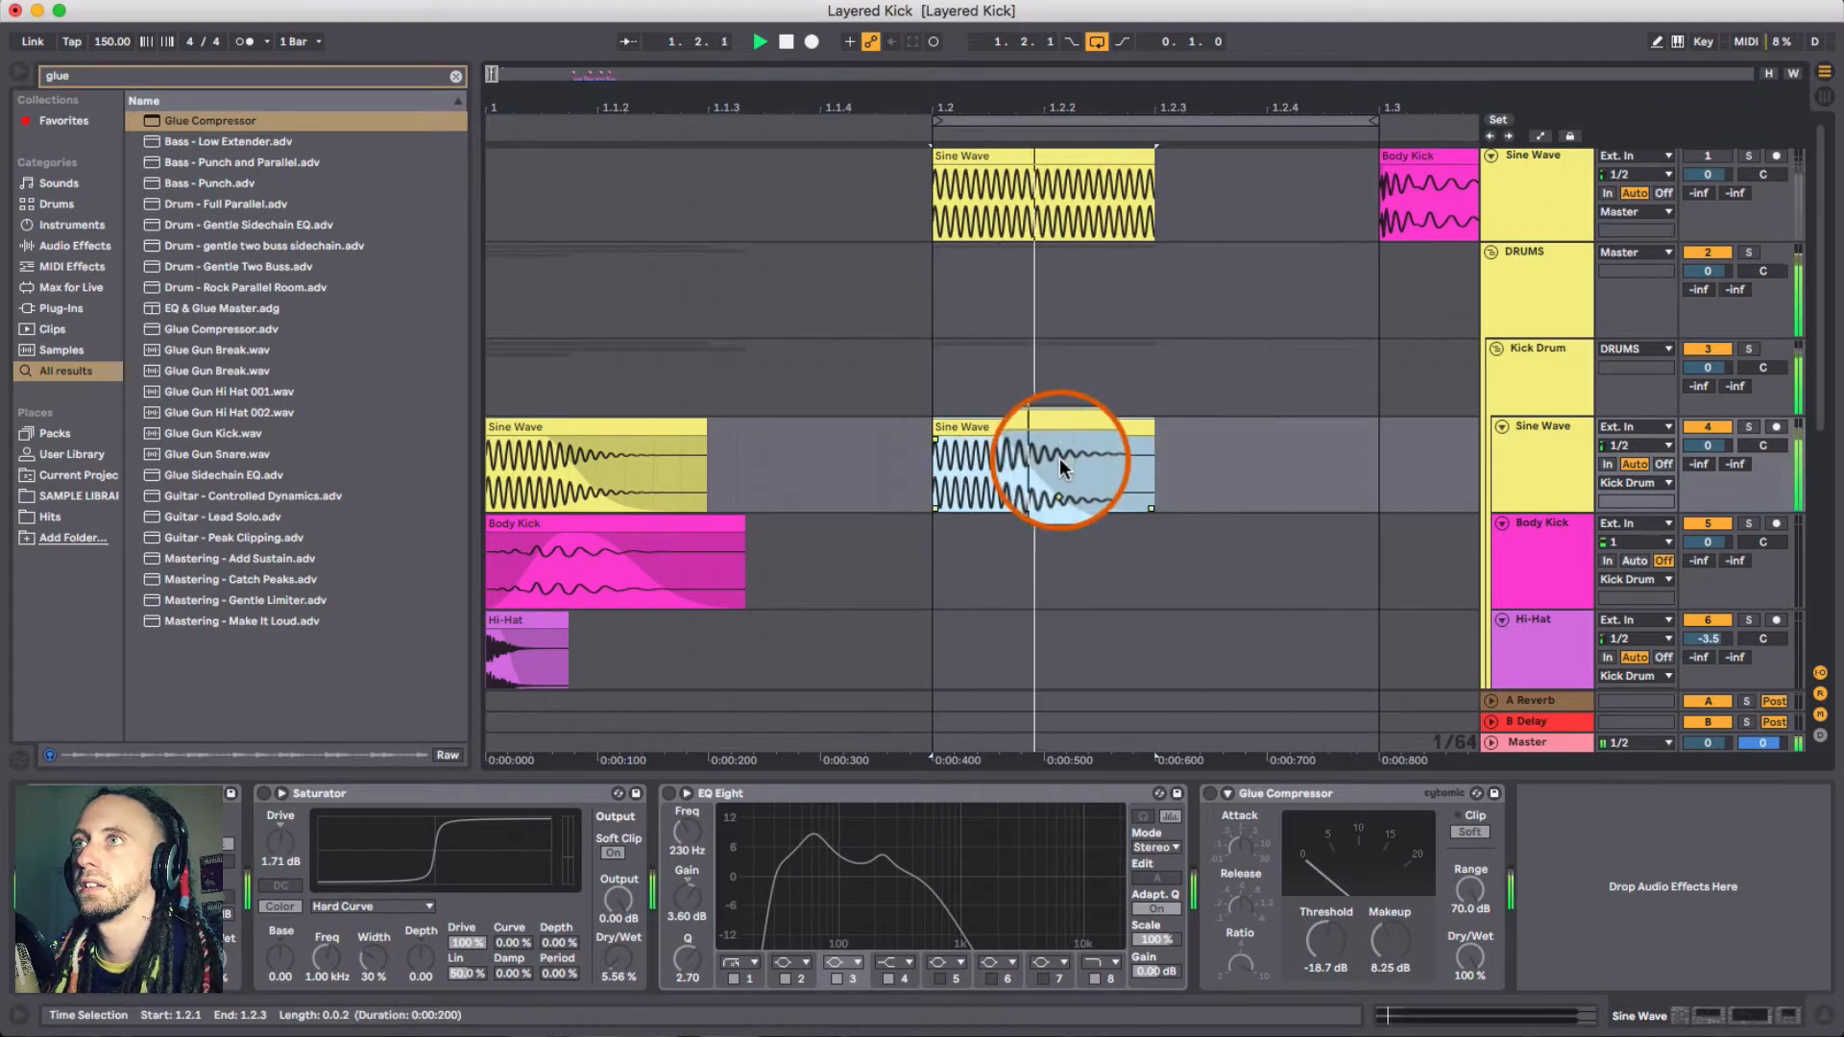
pyautogui.press('space')
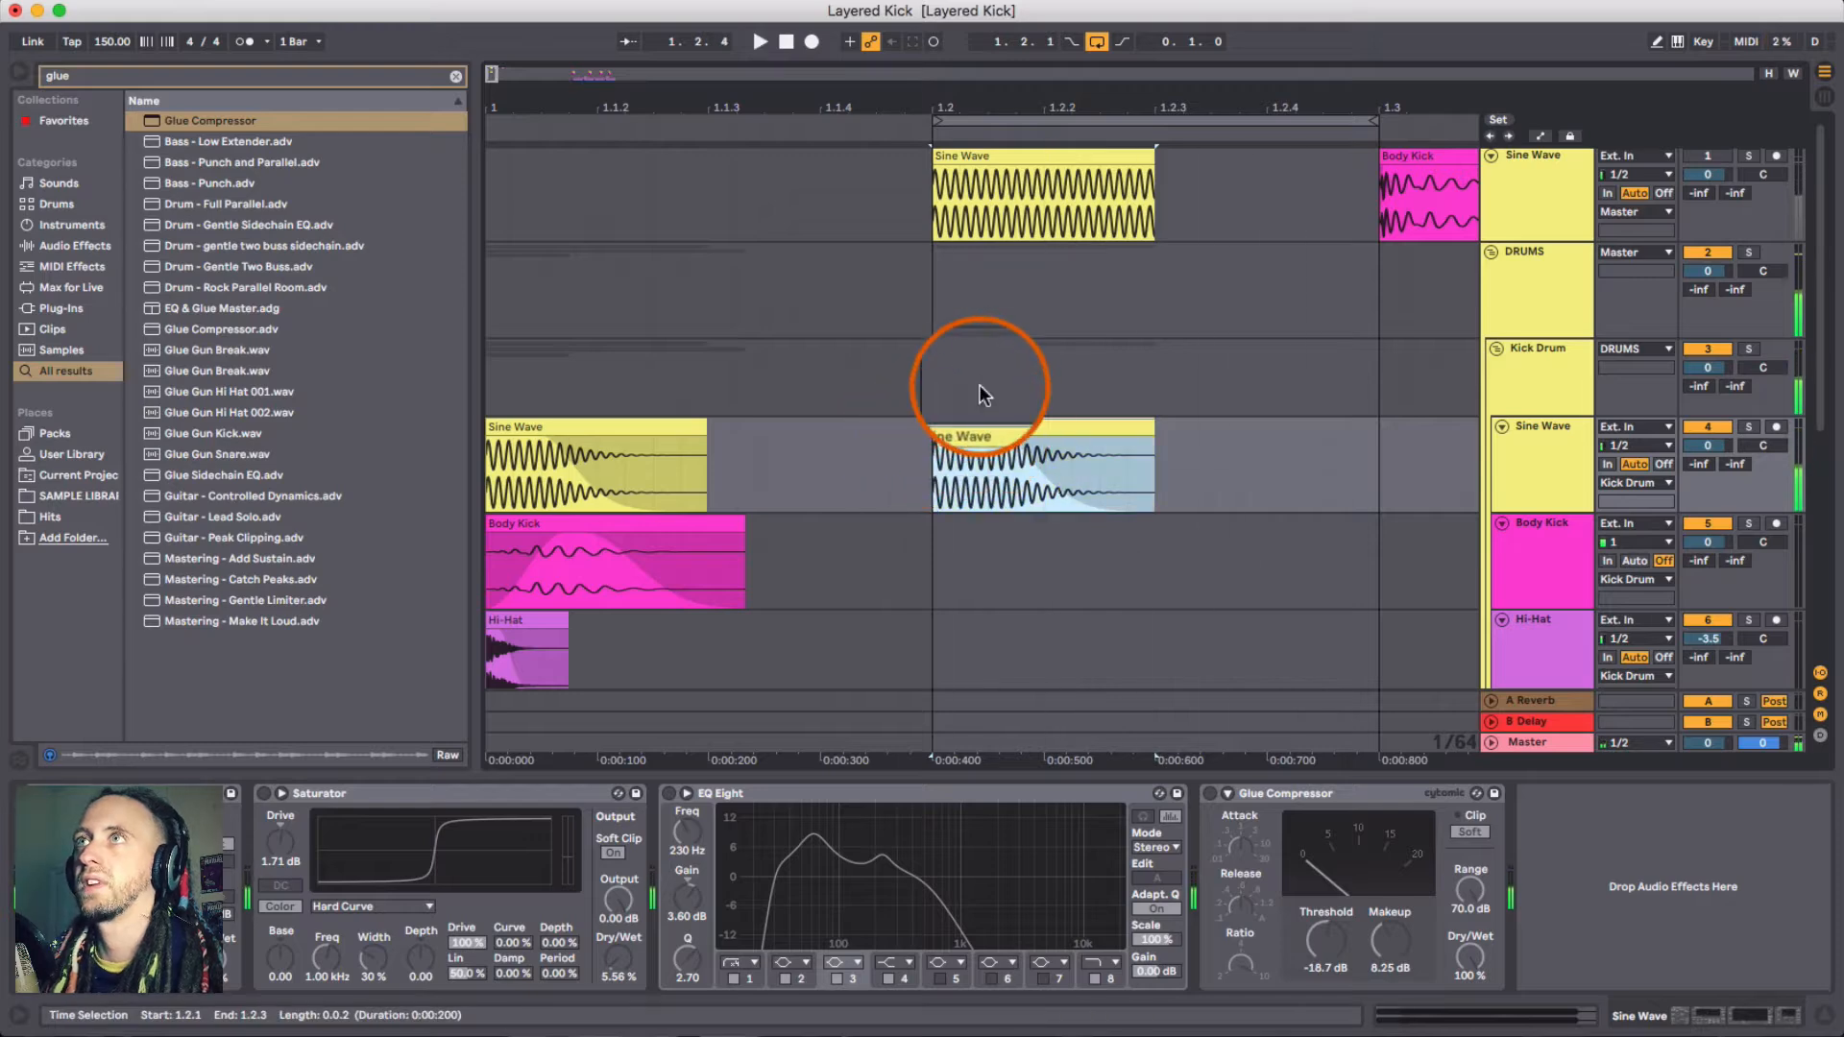
# - Open the copied Sine Wave clip in the detail view and examine its waveform
pyautogui.moveTo(980, 106); pyautogui.dragTo(979, 177)
pyautogui.moveTo(1023, 447)
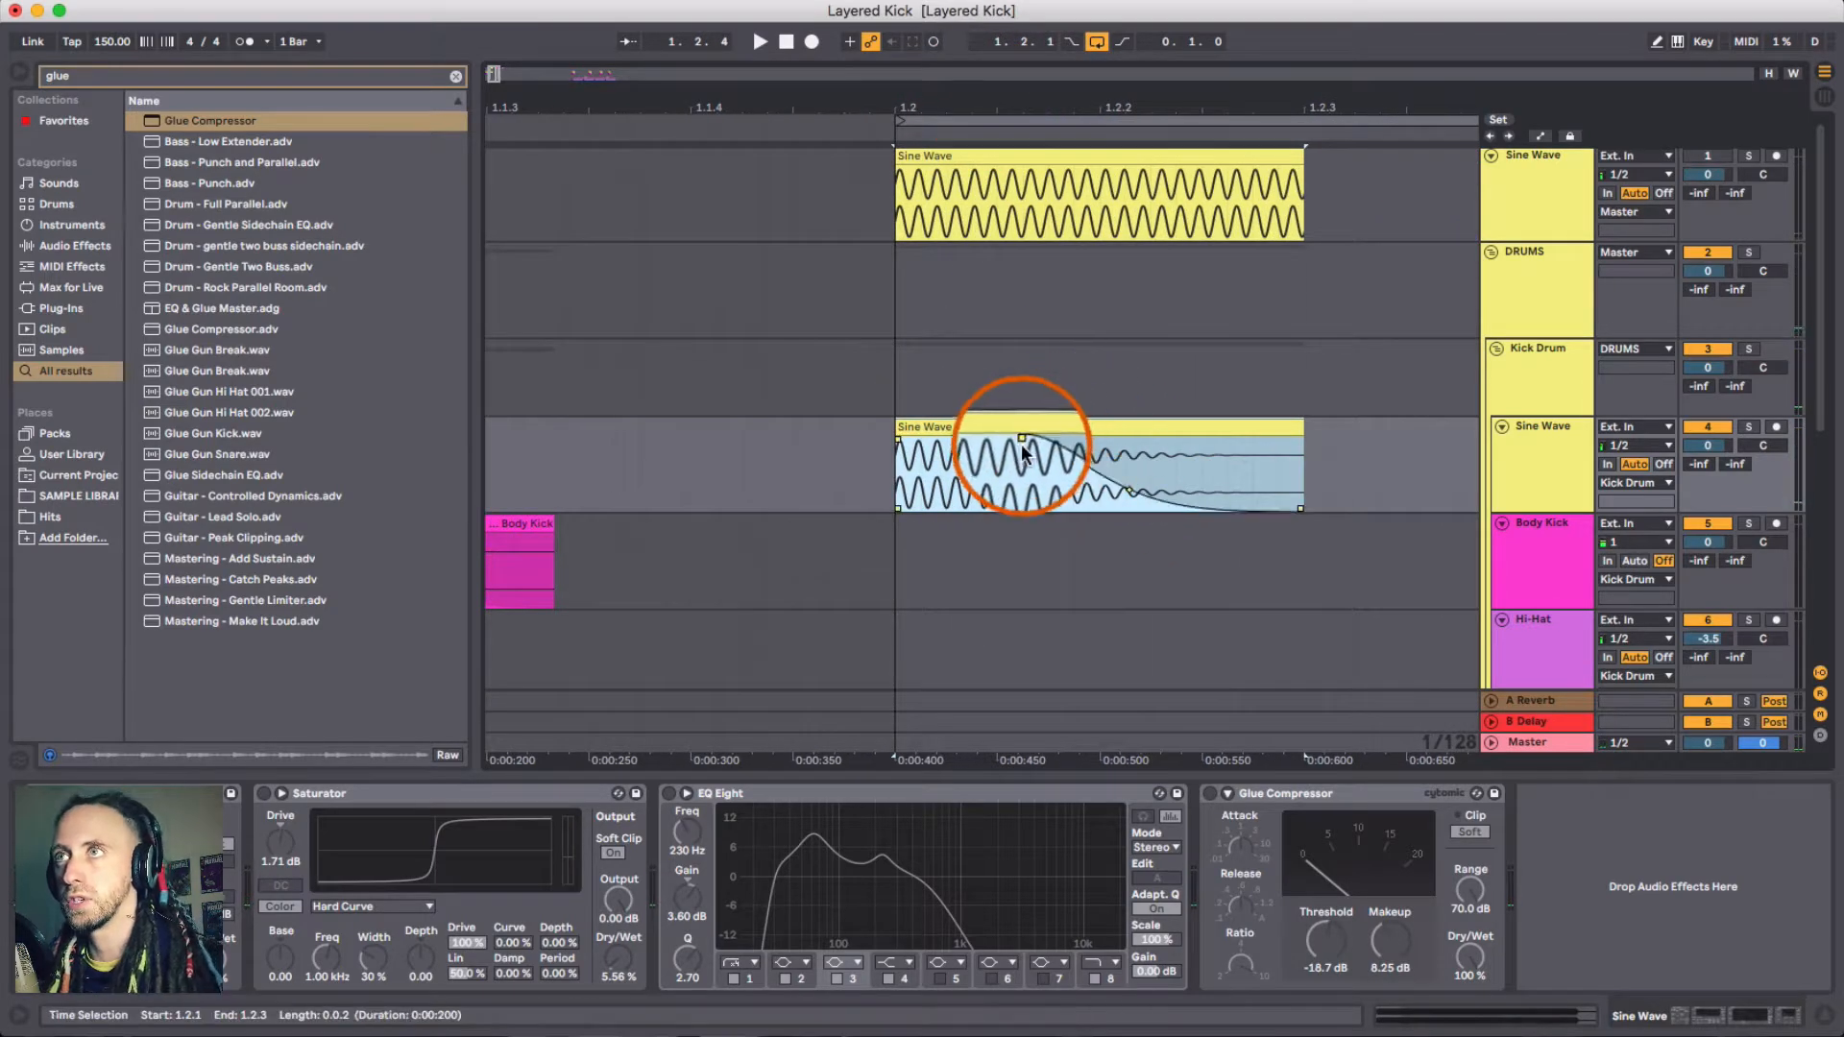
pyautogui.click(1129, 494)
pyautogui.click(1054, 431)
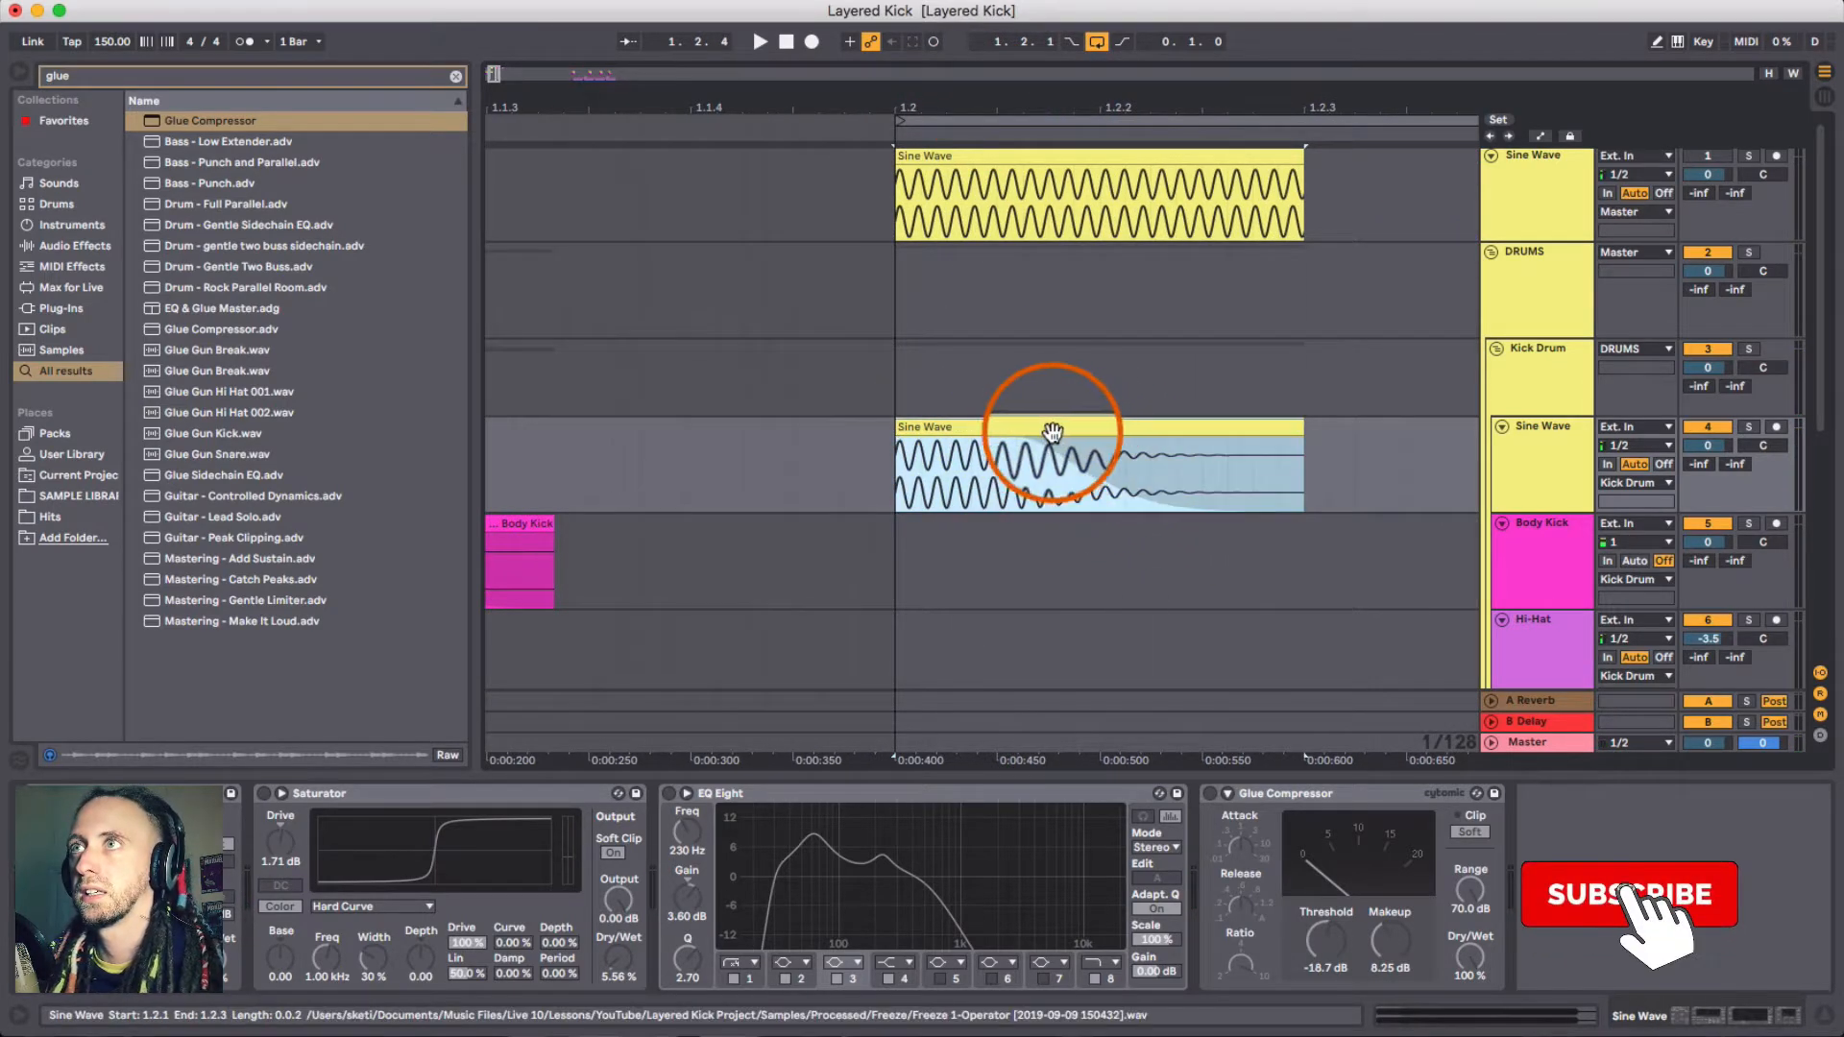
pyautogui.doubleClick(989, 428)
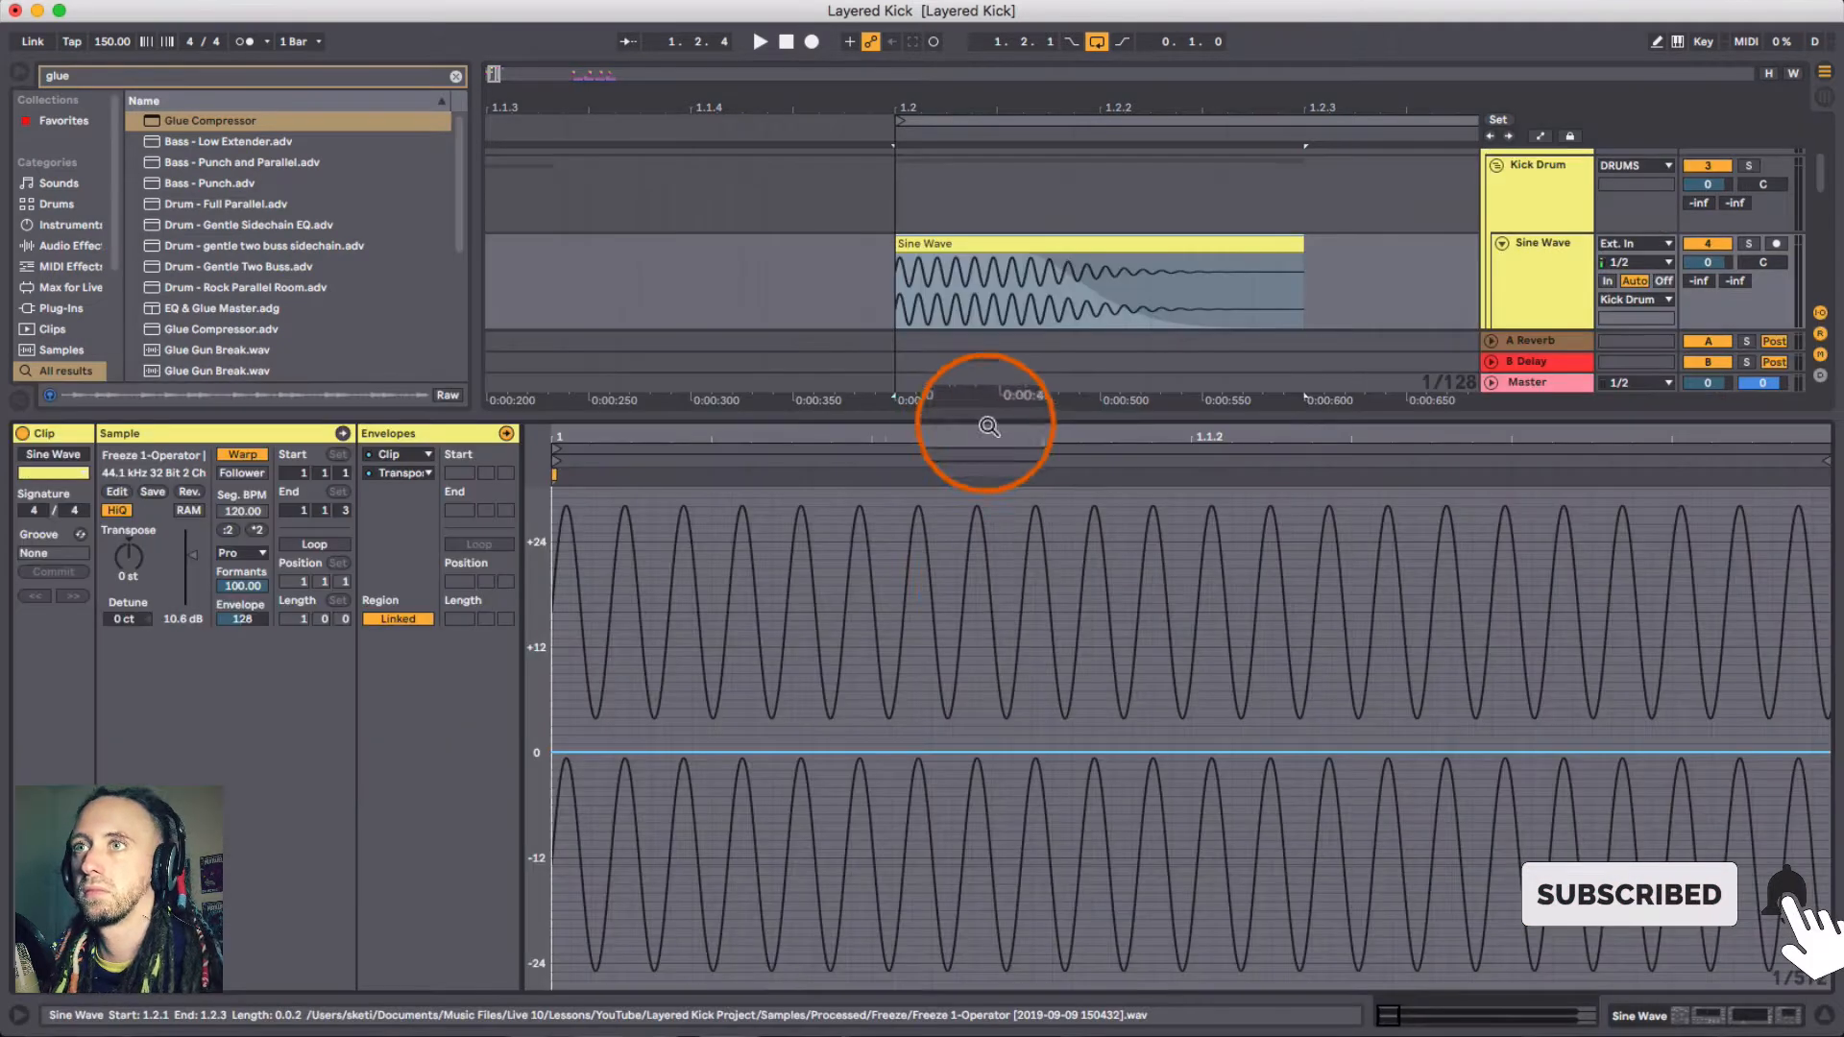
pyautogui.moveTo(733, 432); pyautogui.dragTo(614, 429)
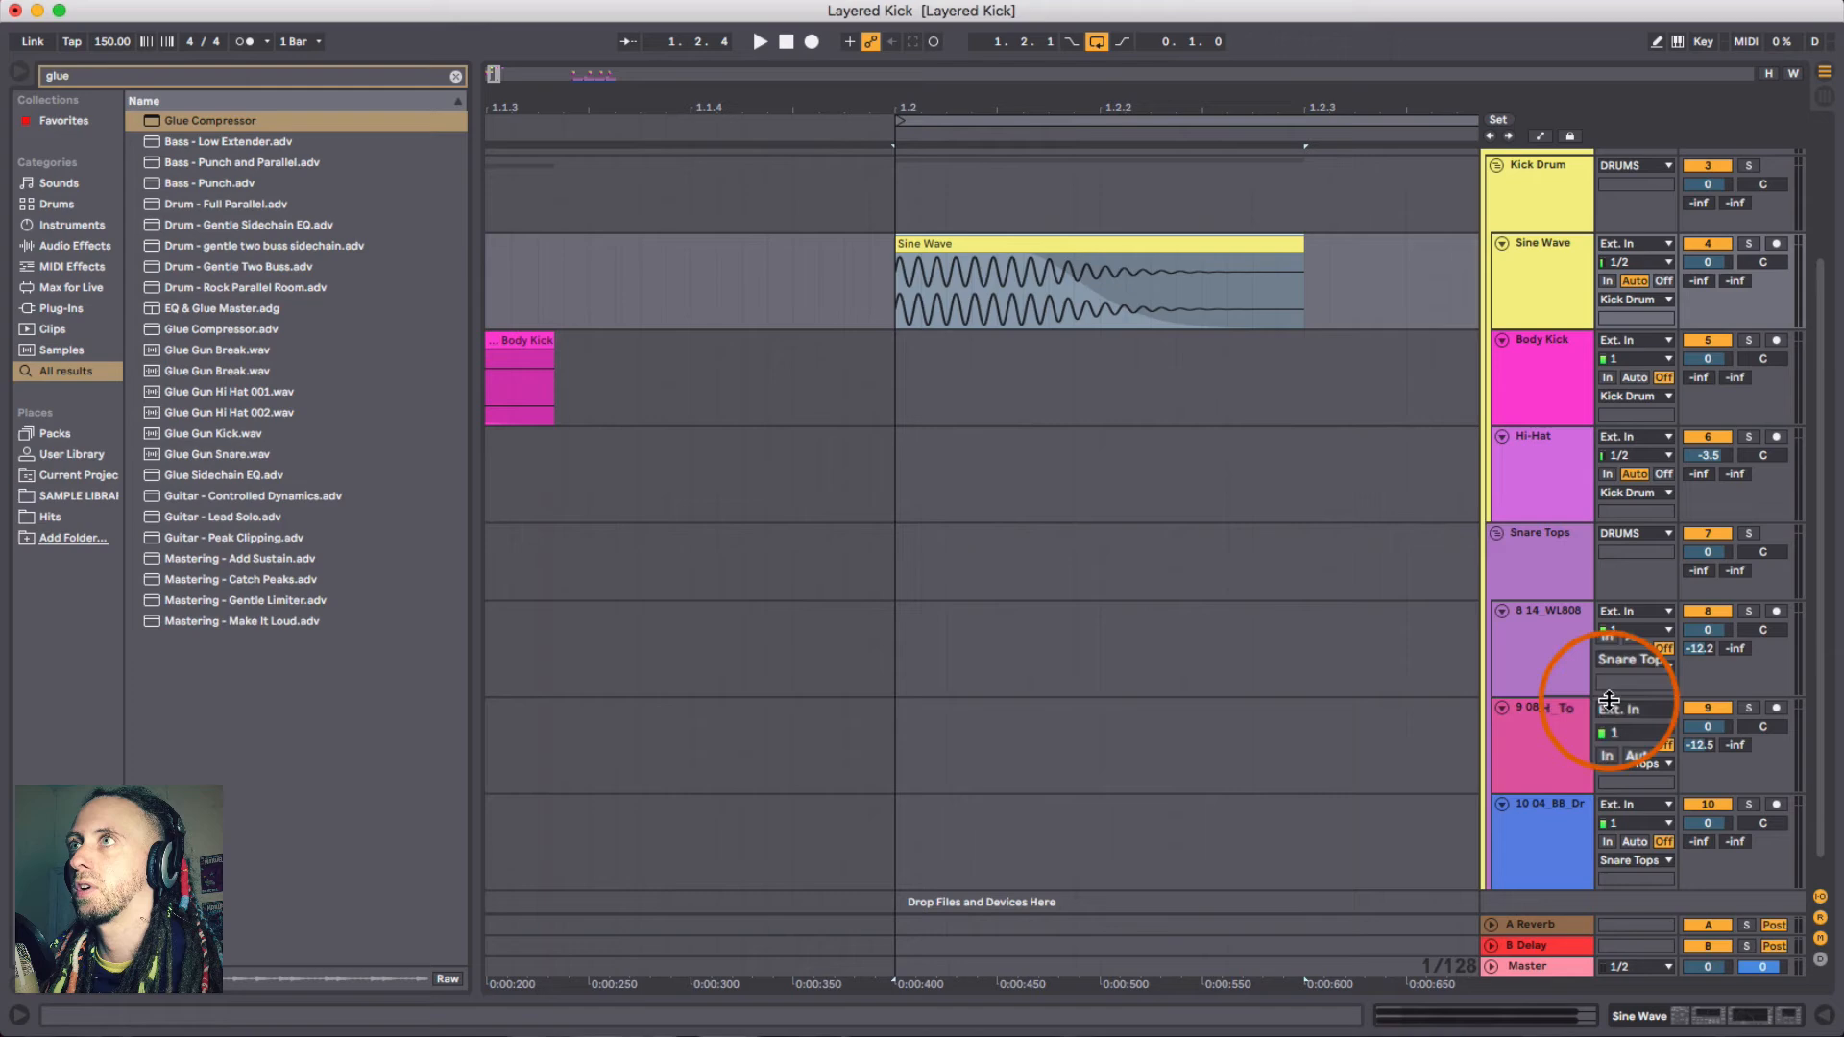
pyautogui.click(1822, 1015)
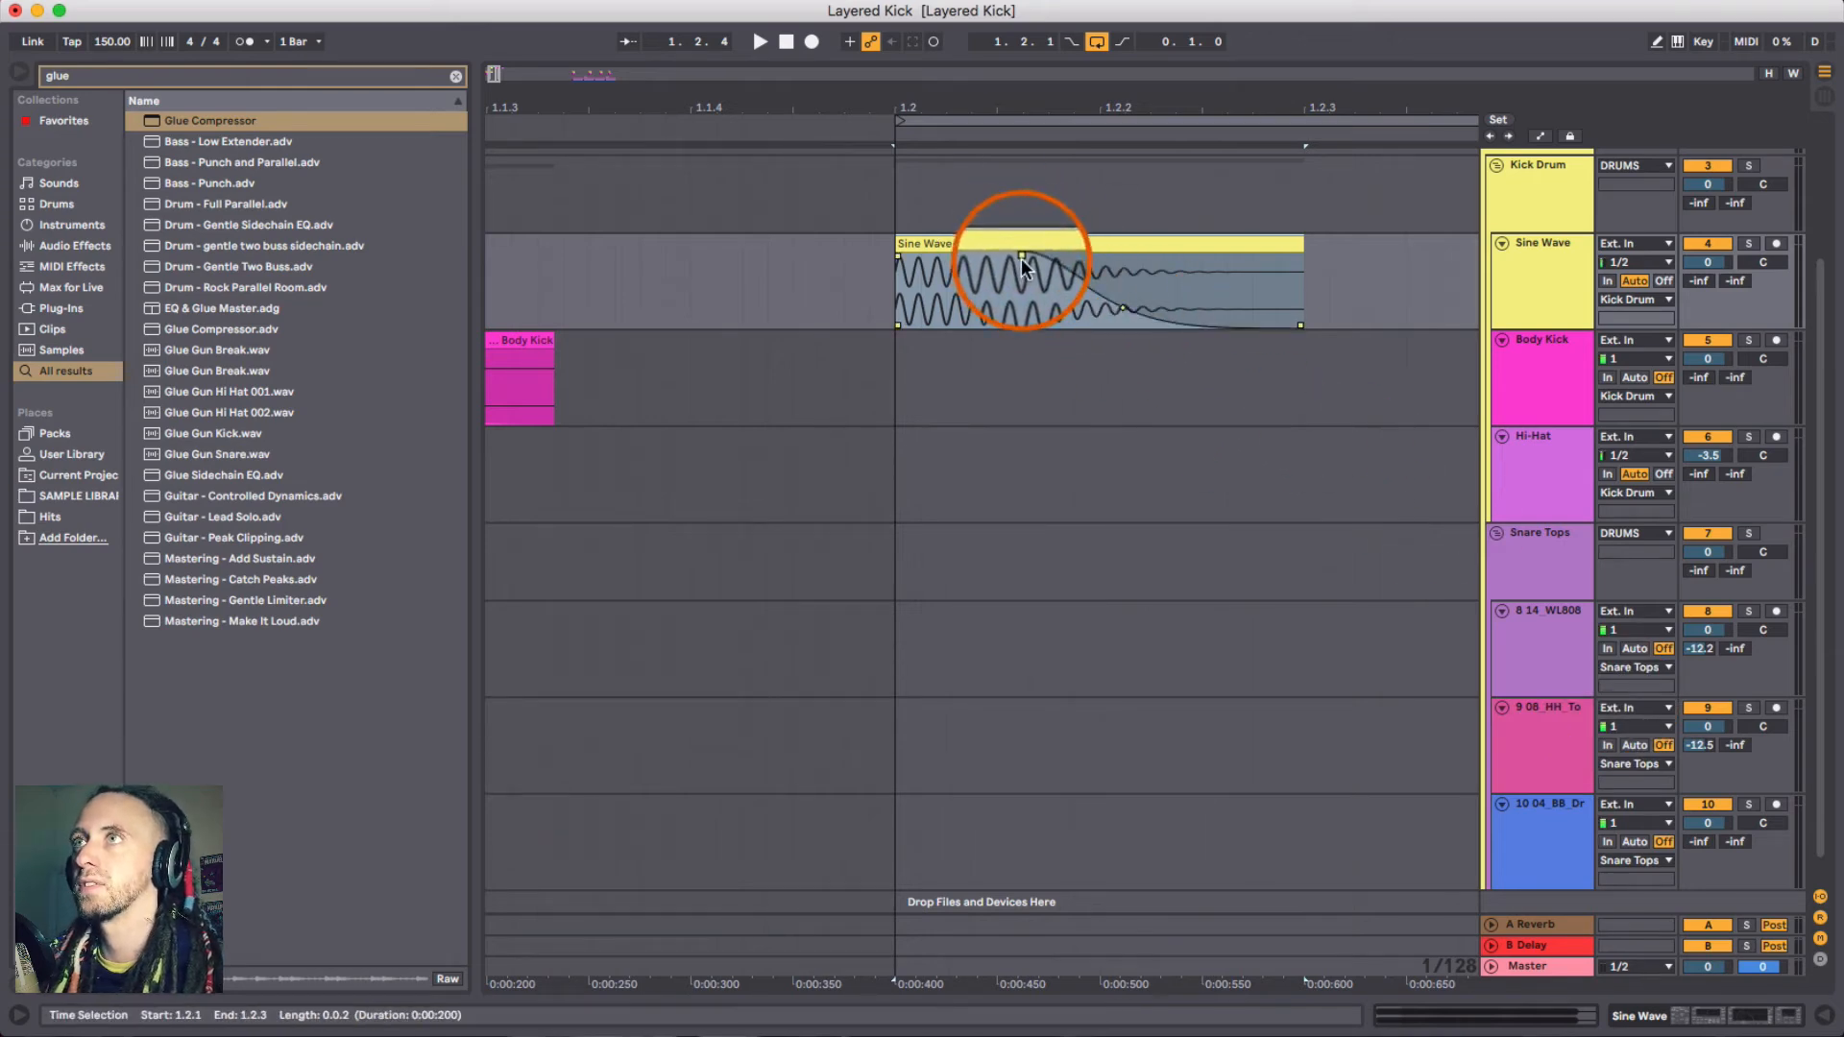
# - Select the Sine Wave clip and audition it again with playback
pyautogui.click(1022, 260)
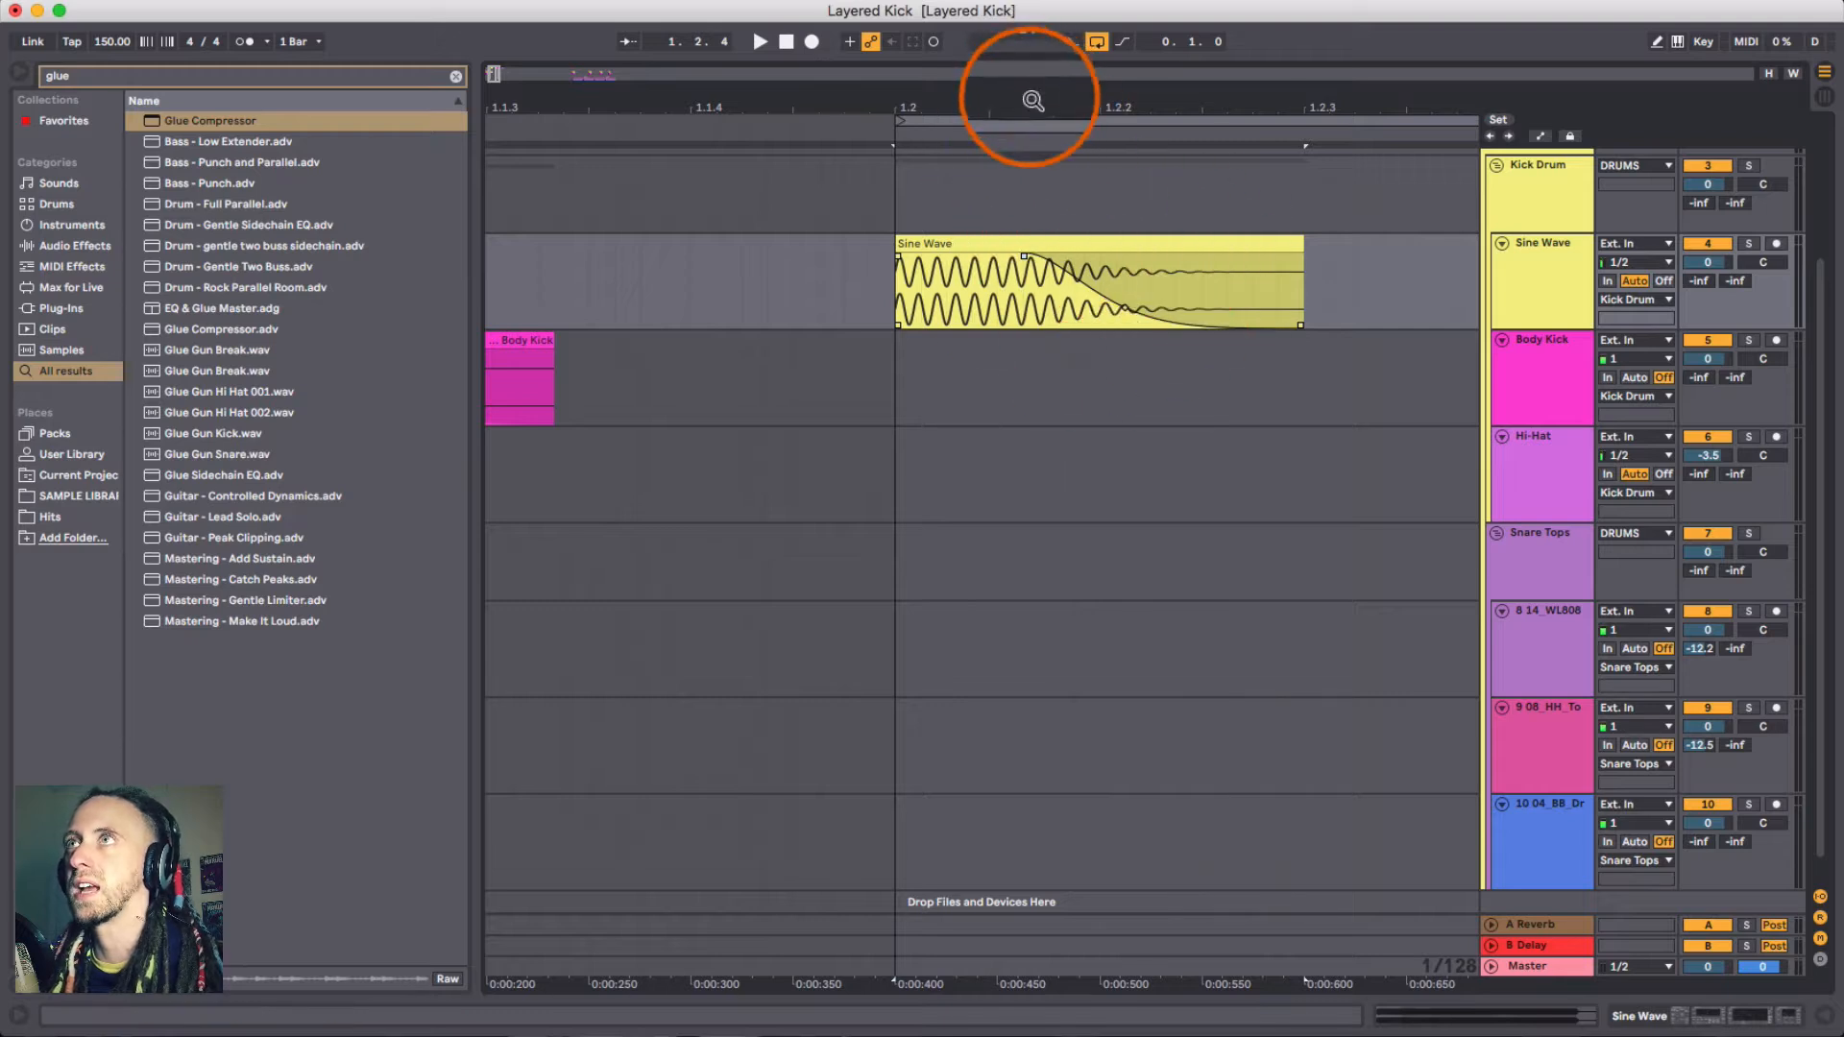
pyautogui.moveTo(1033, 100); pyautogui.dragTo(1036, 287)
pyautogui.click(989, 246)
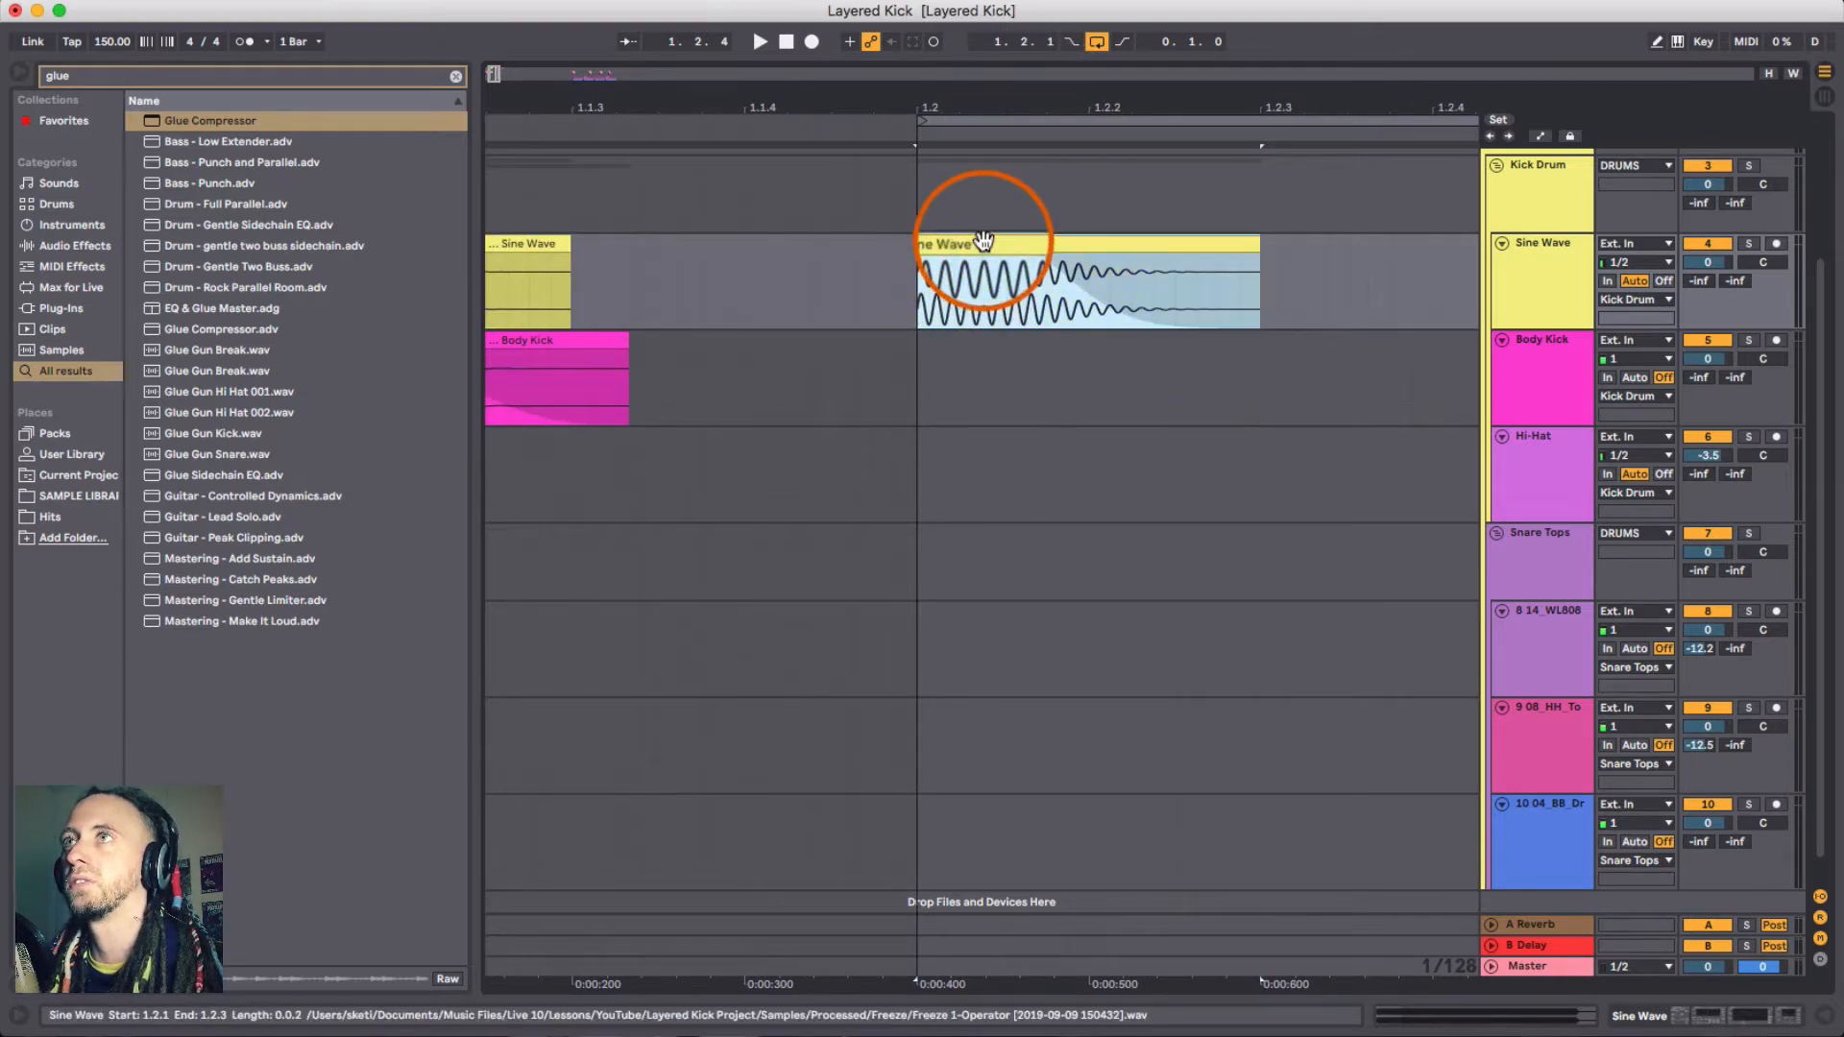
pyautogui.press('space')
pyautogui.click(924, 255)
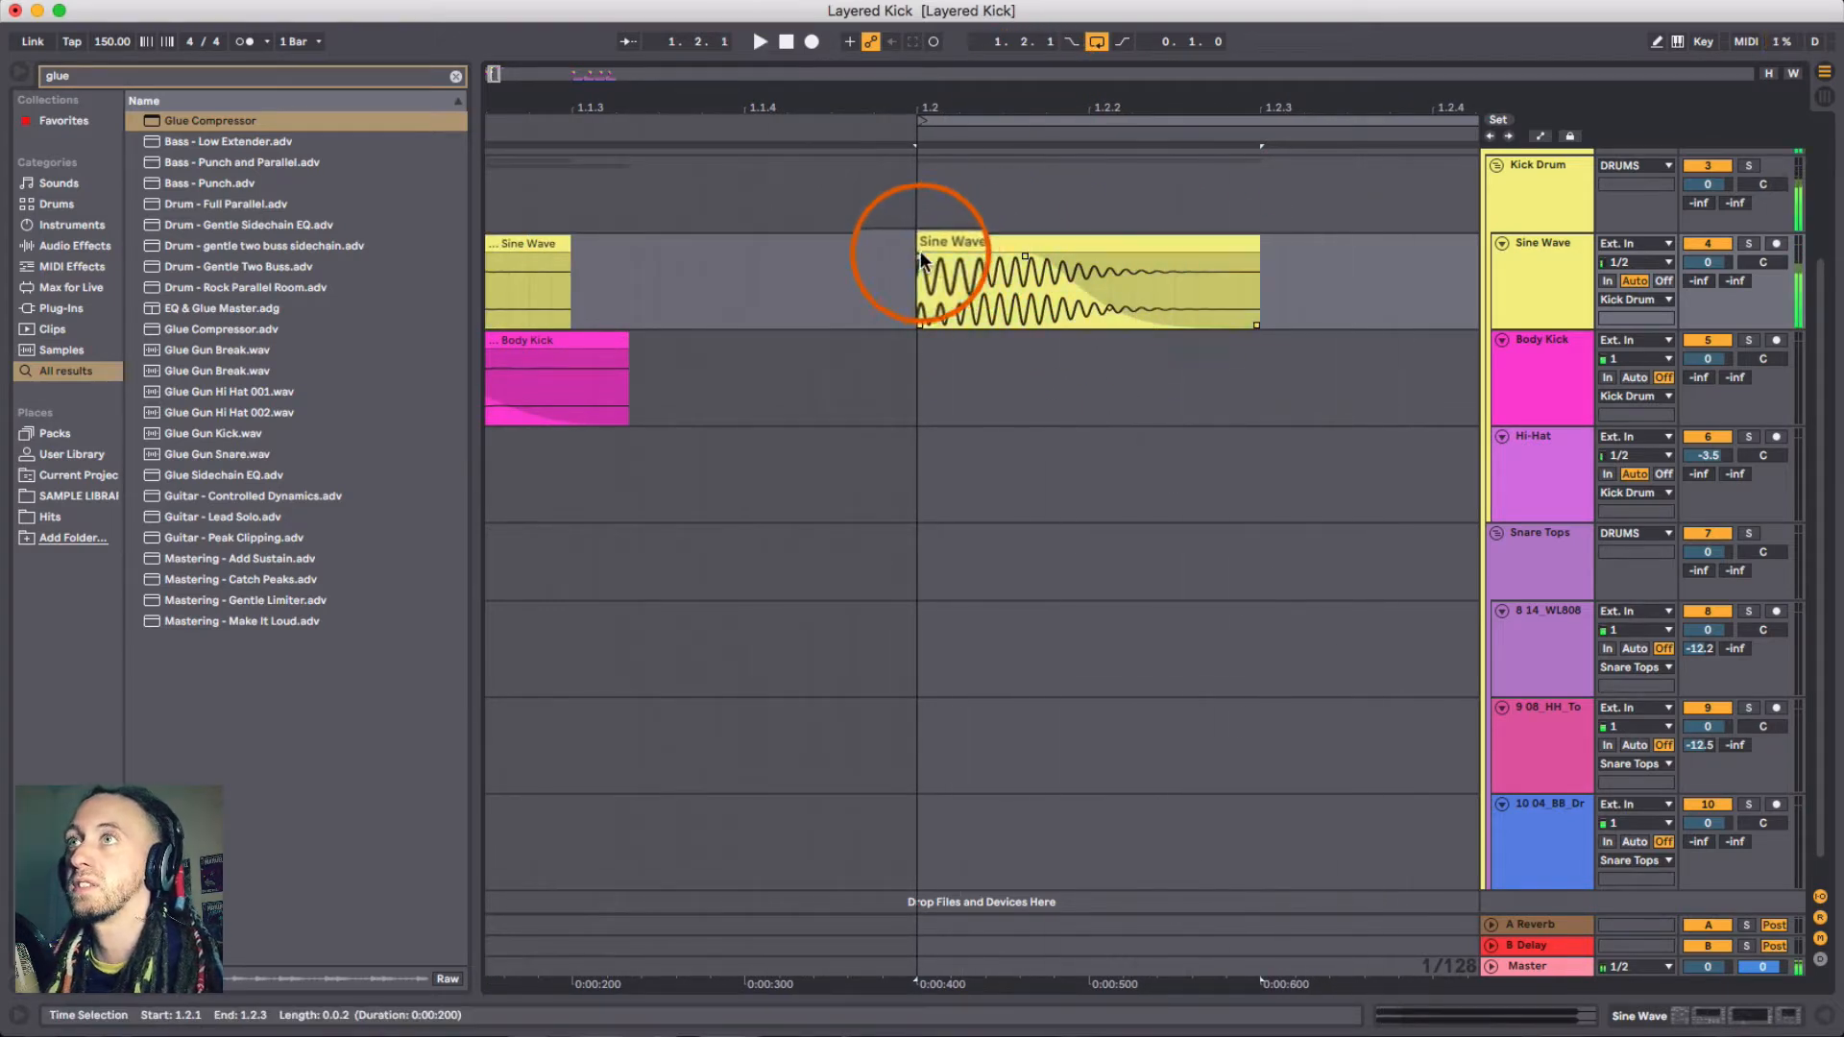
pyautogui.press('space')
# - Open the copied Sine Wave clip's settings and set its warp mode to Complex Pro
pyautogui.click(1667, 344)
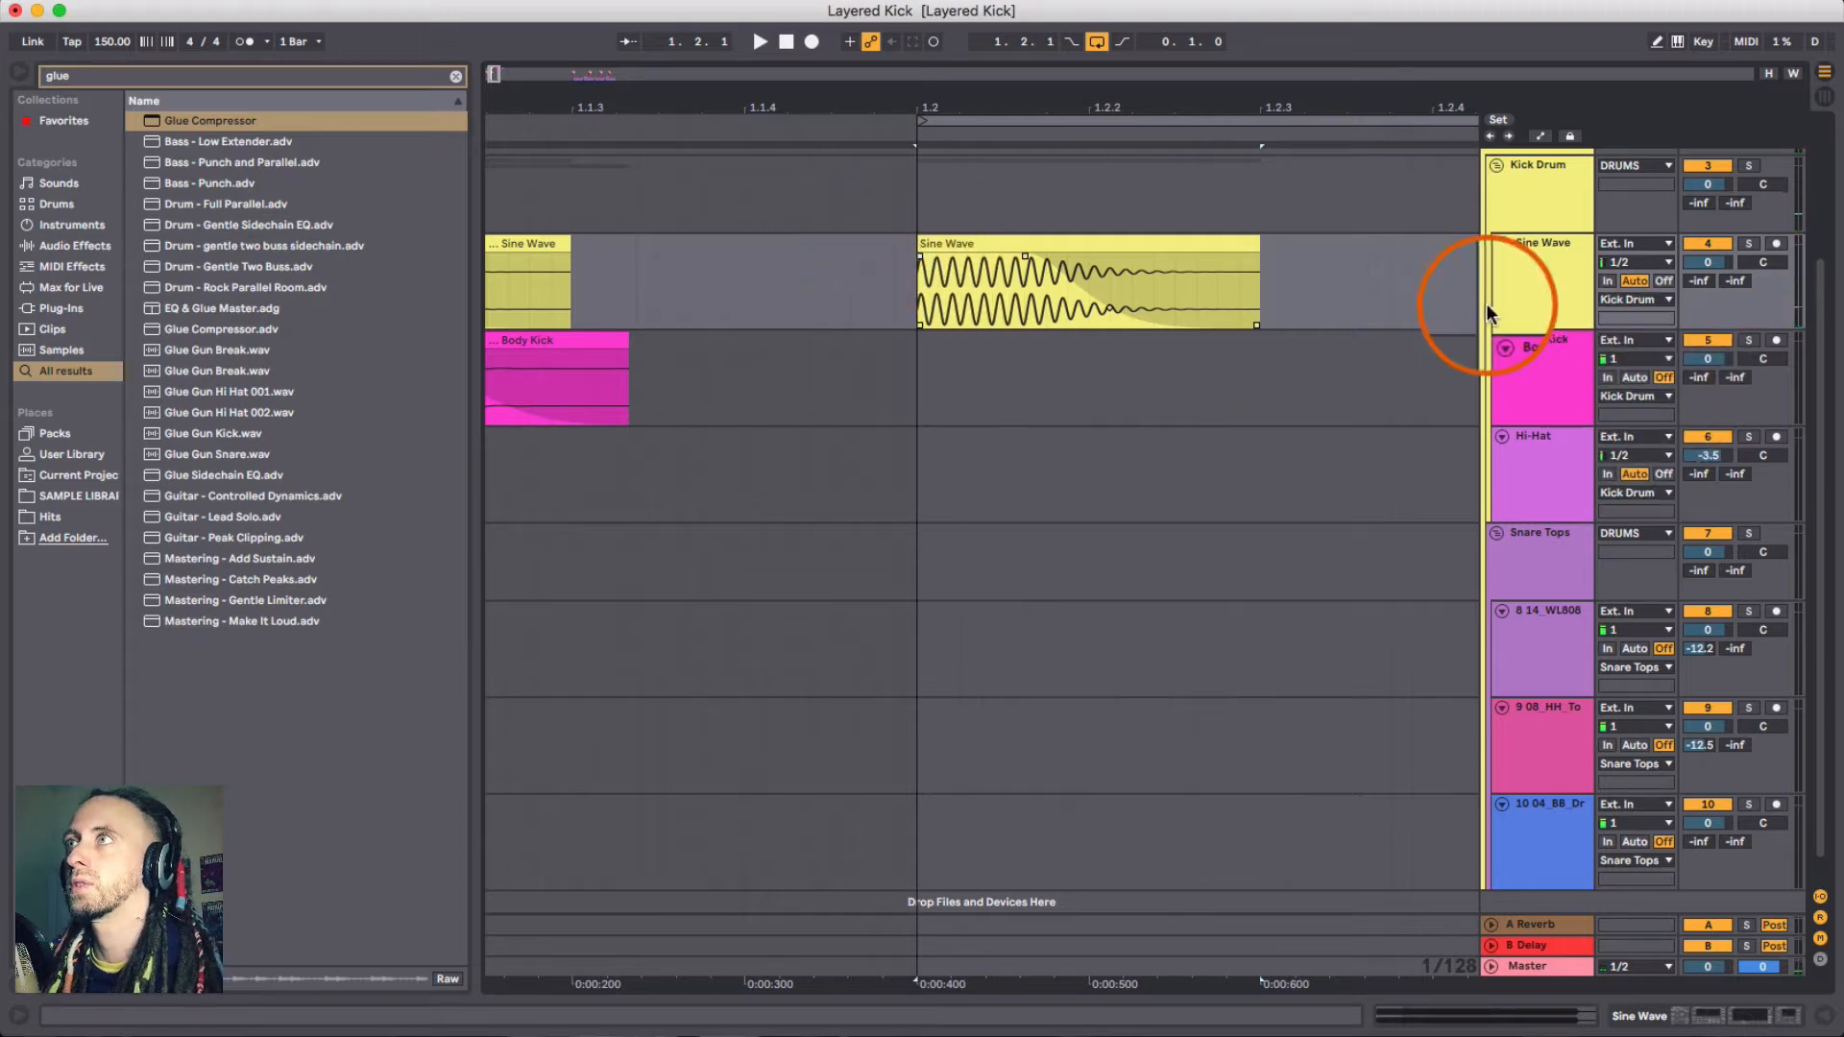
pyautogui.moveTo(1066, 83); pyautogui.dragTo(1057, 69)
pyautogui.click(880, 274)
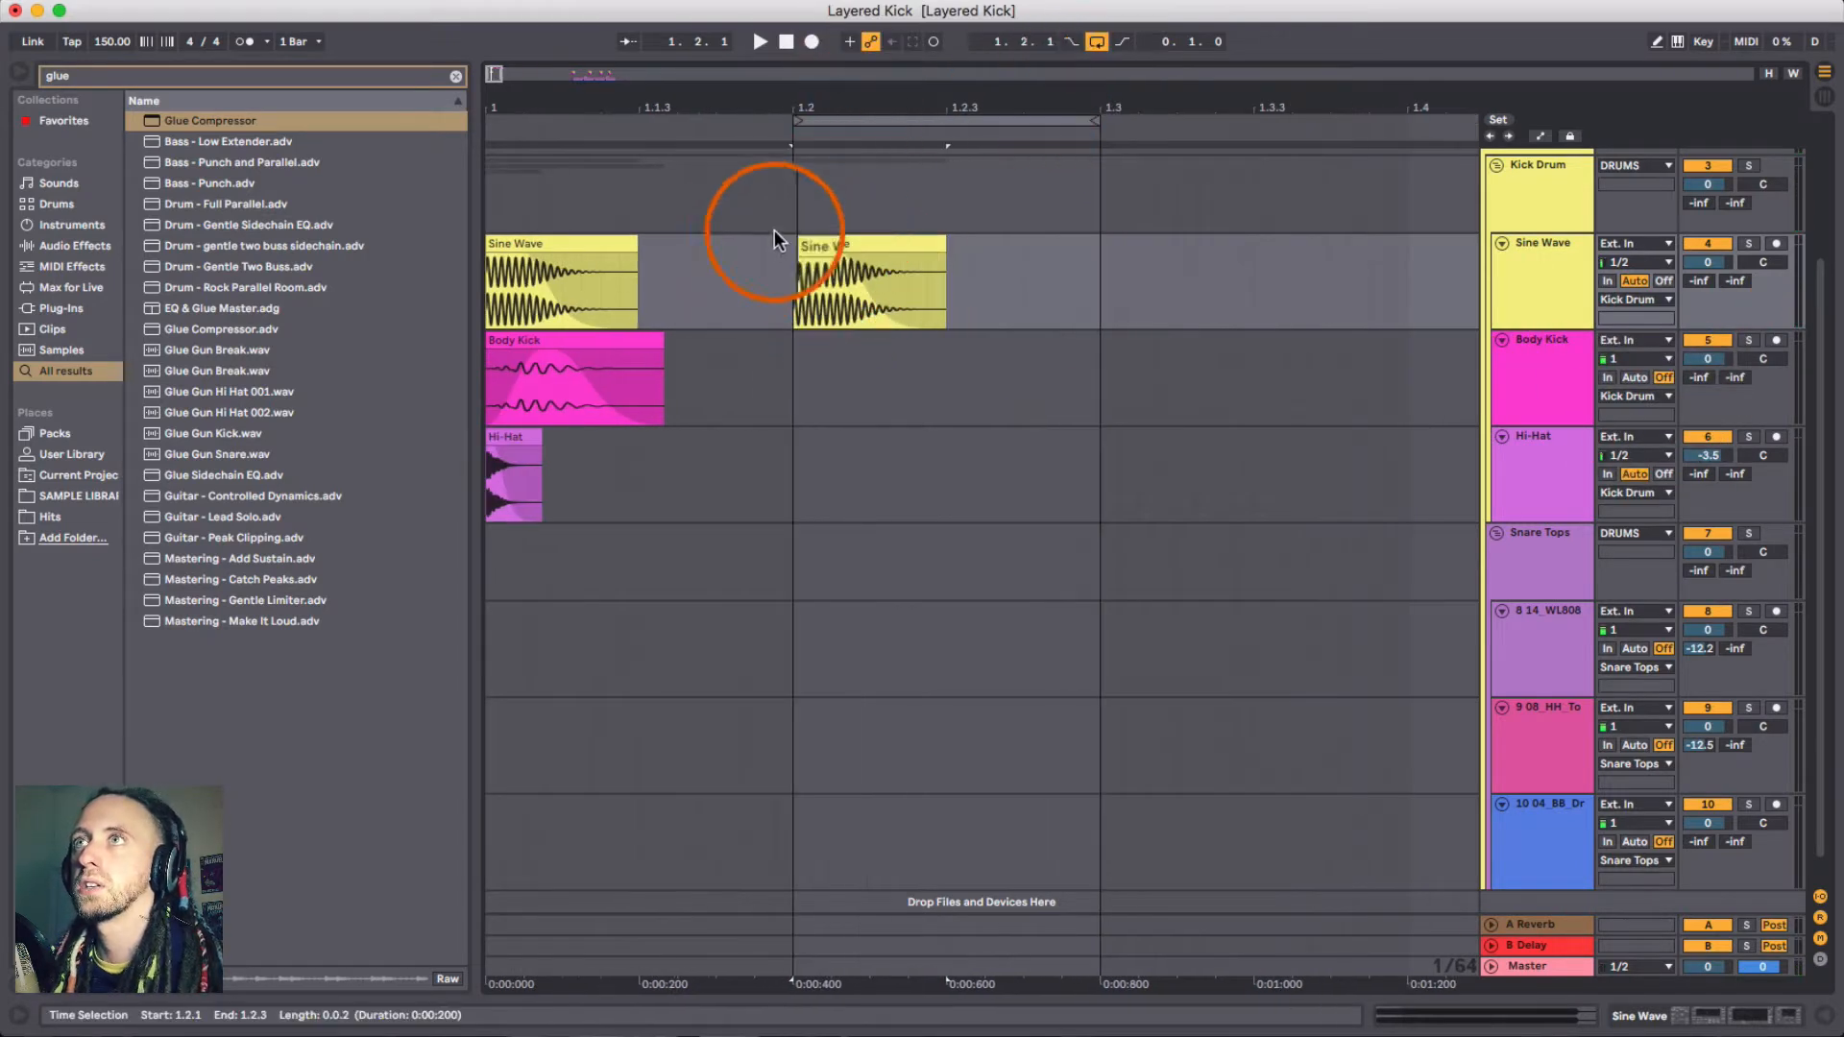
pyautogui.doubleClick(828, 243)
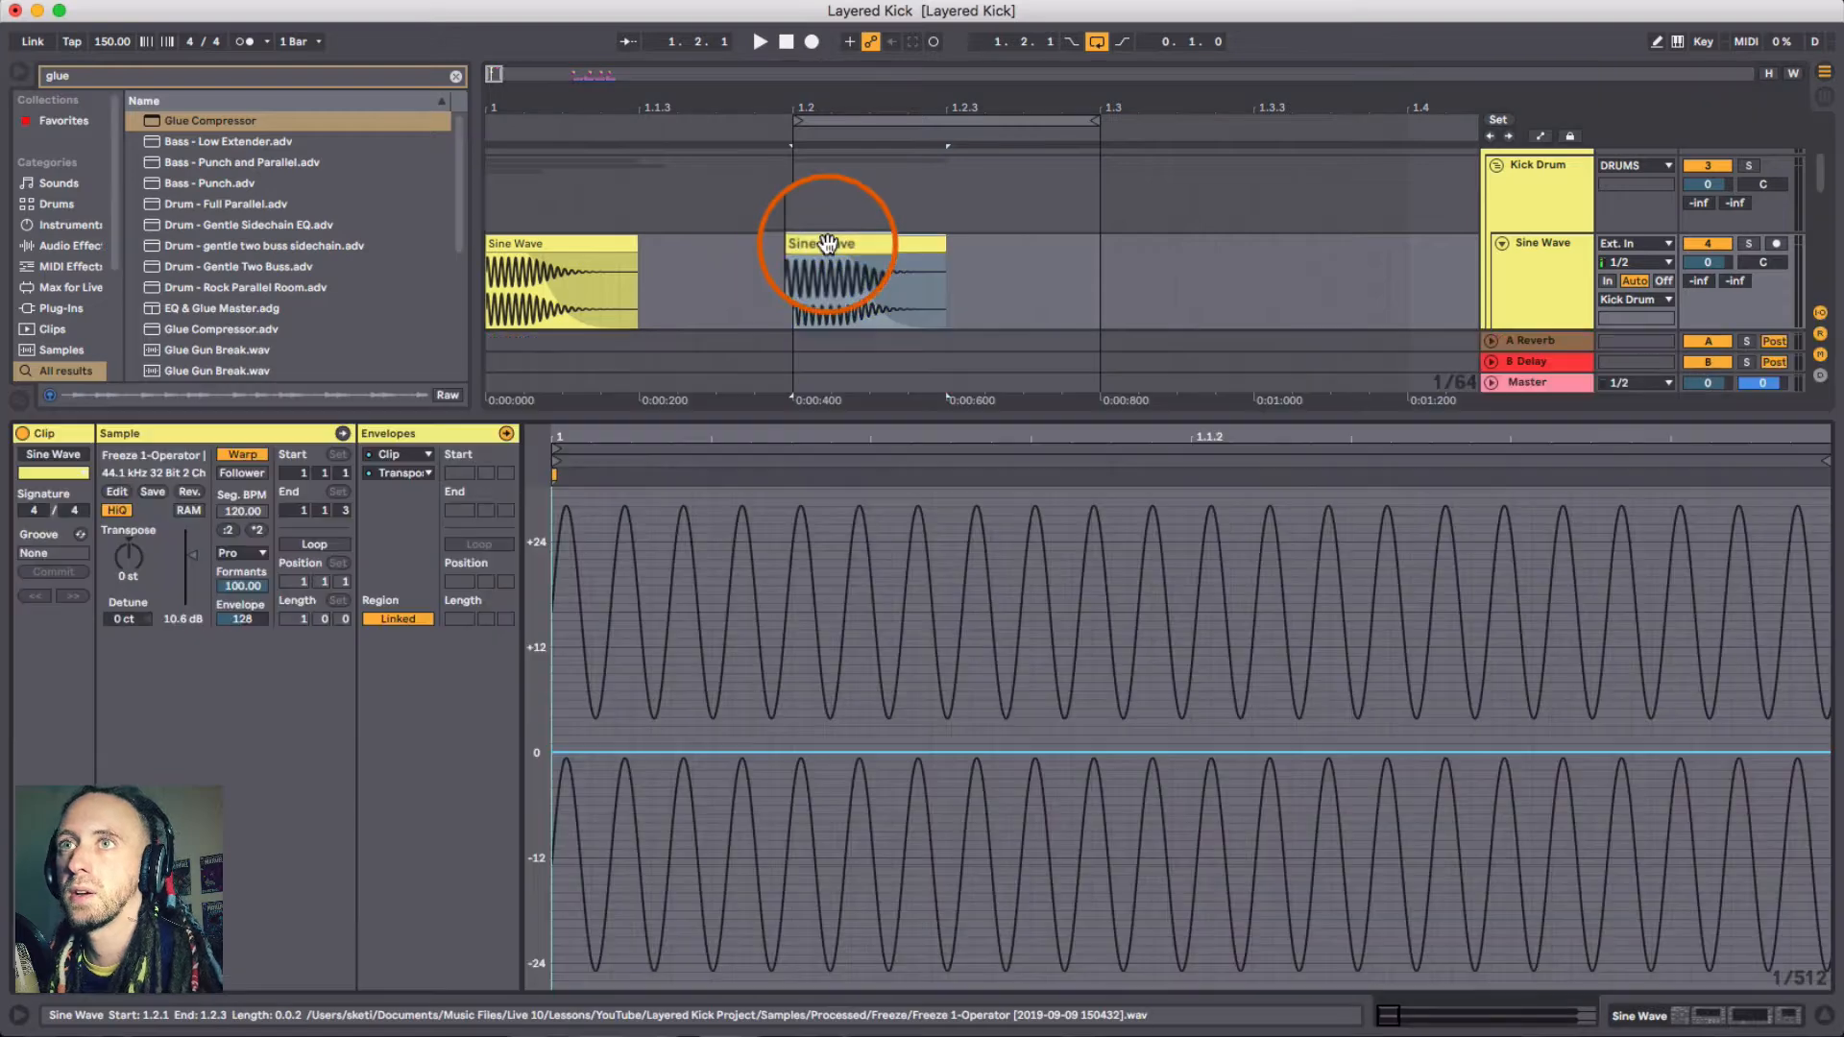
pyautogui.click(253, 552)
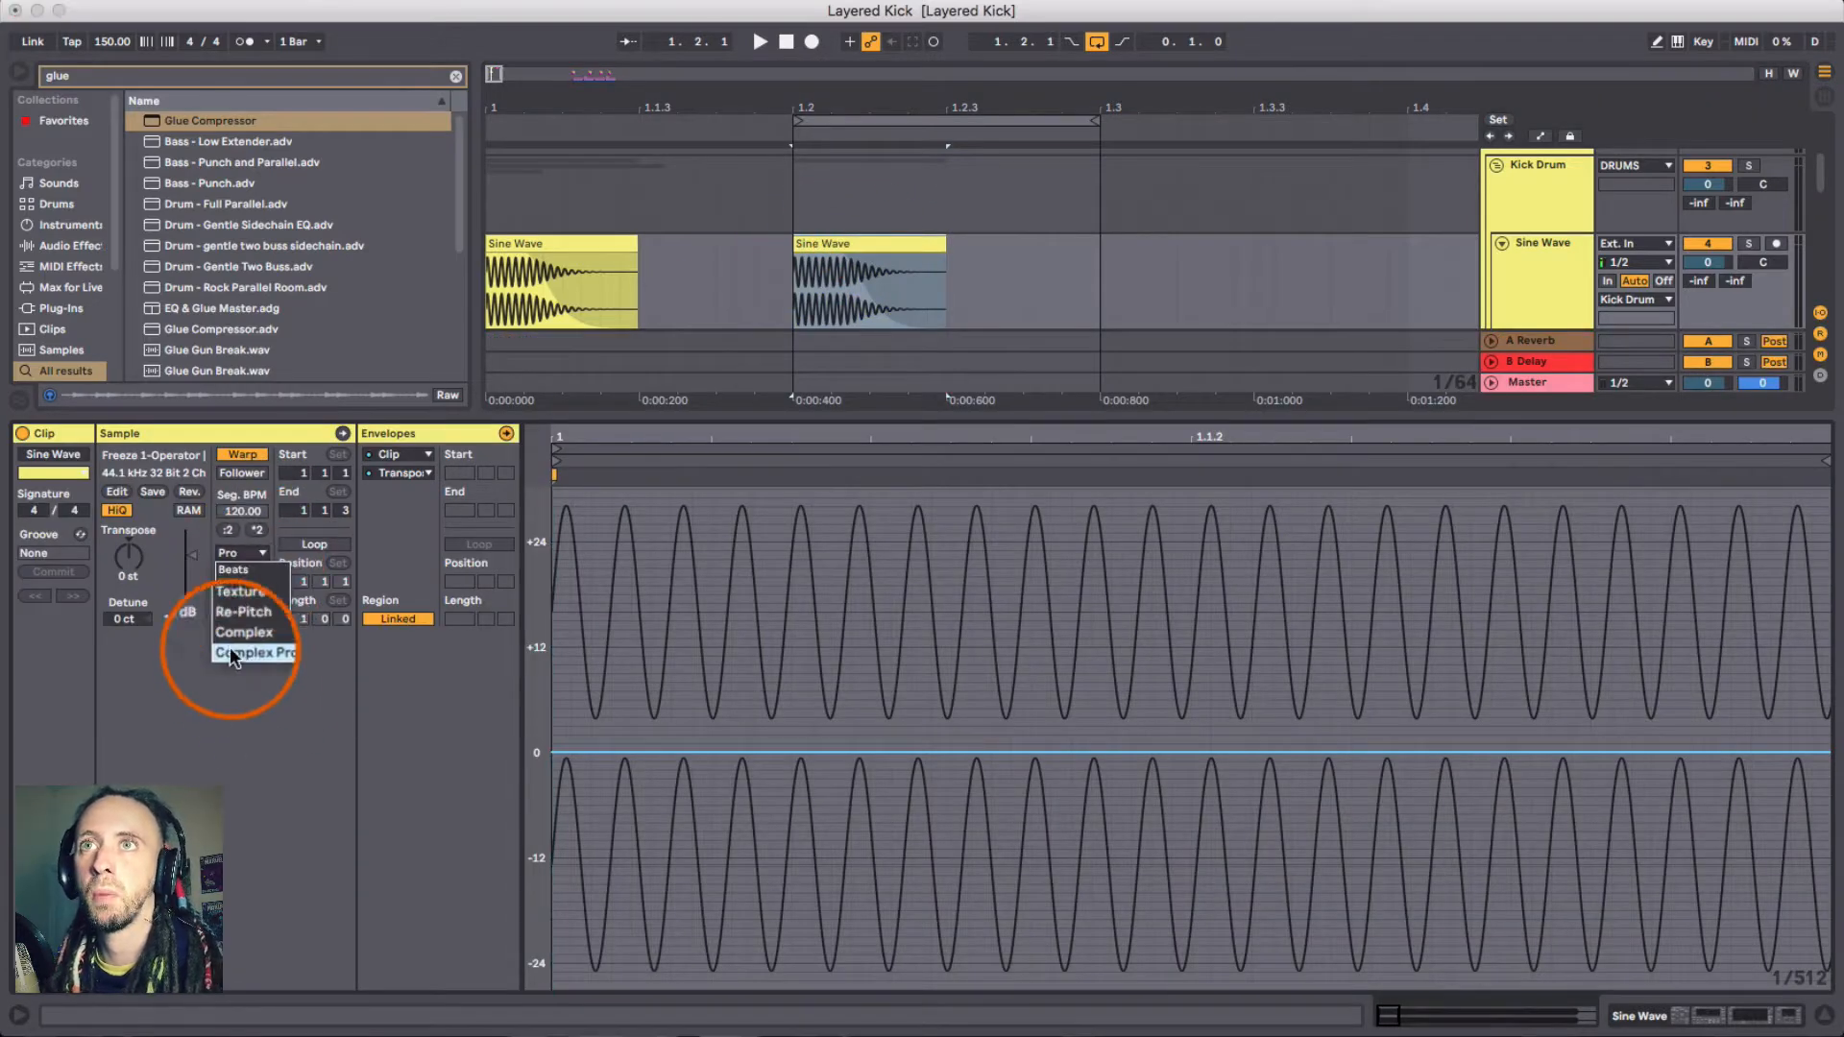
pyautogui.click(230, 651)
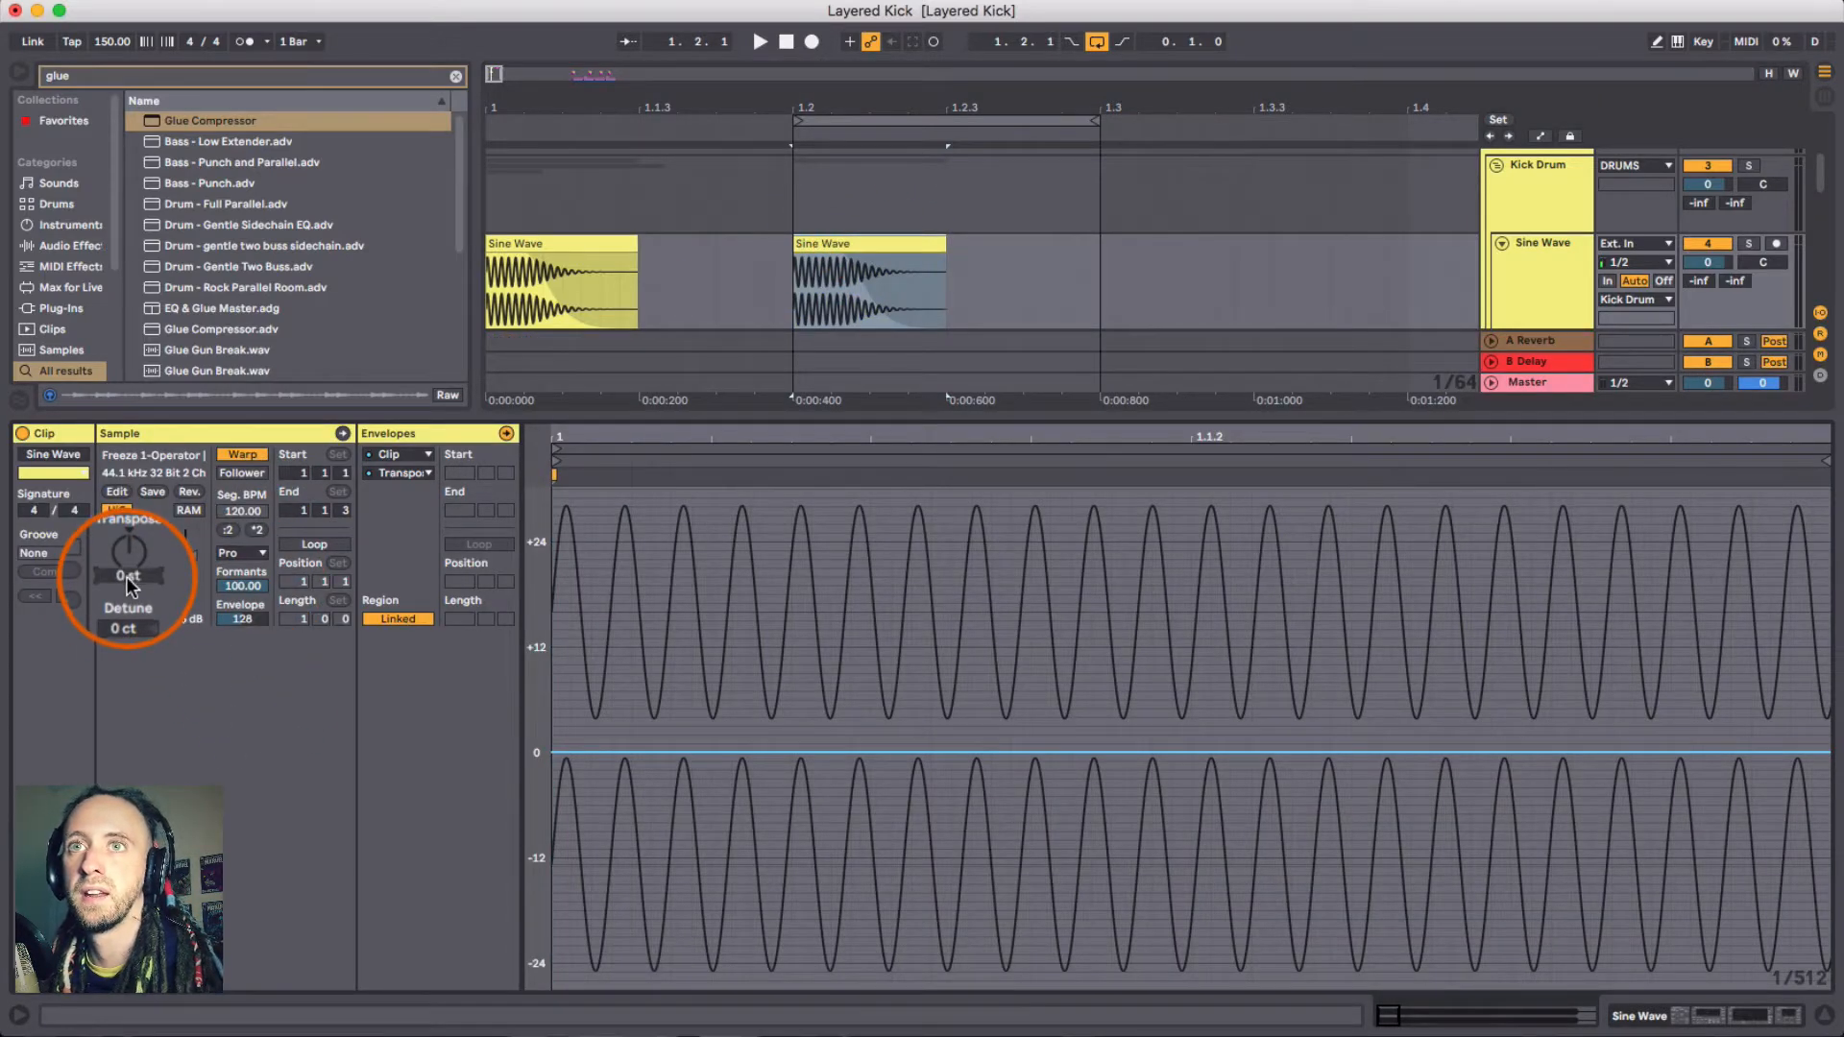
# - Show the info view and the clip's Envelopes box
pyautogui.click(70, 995)
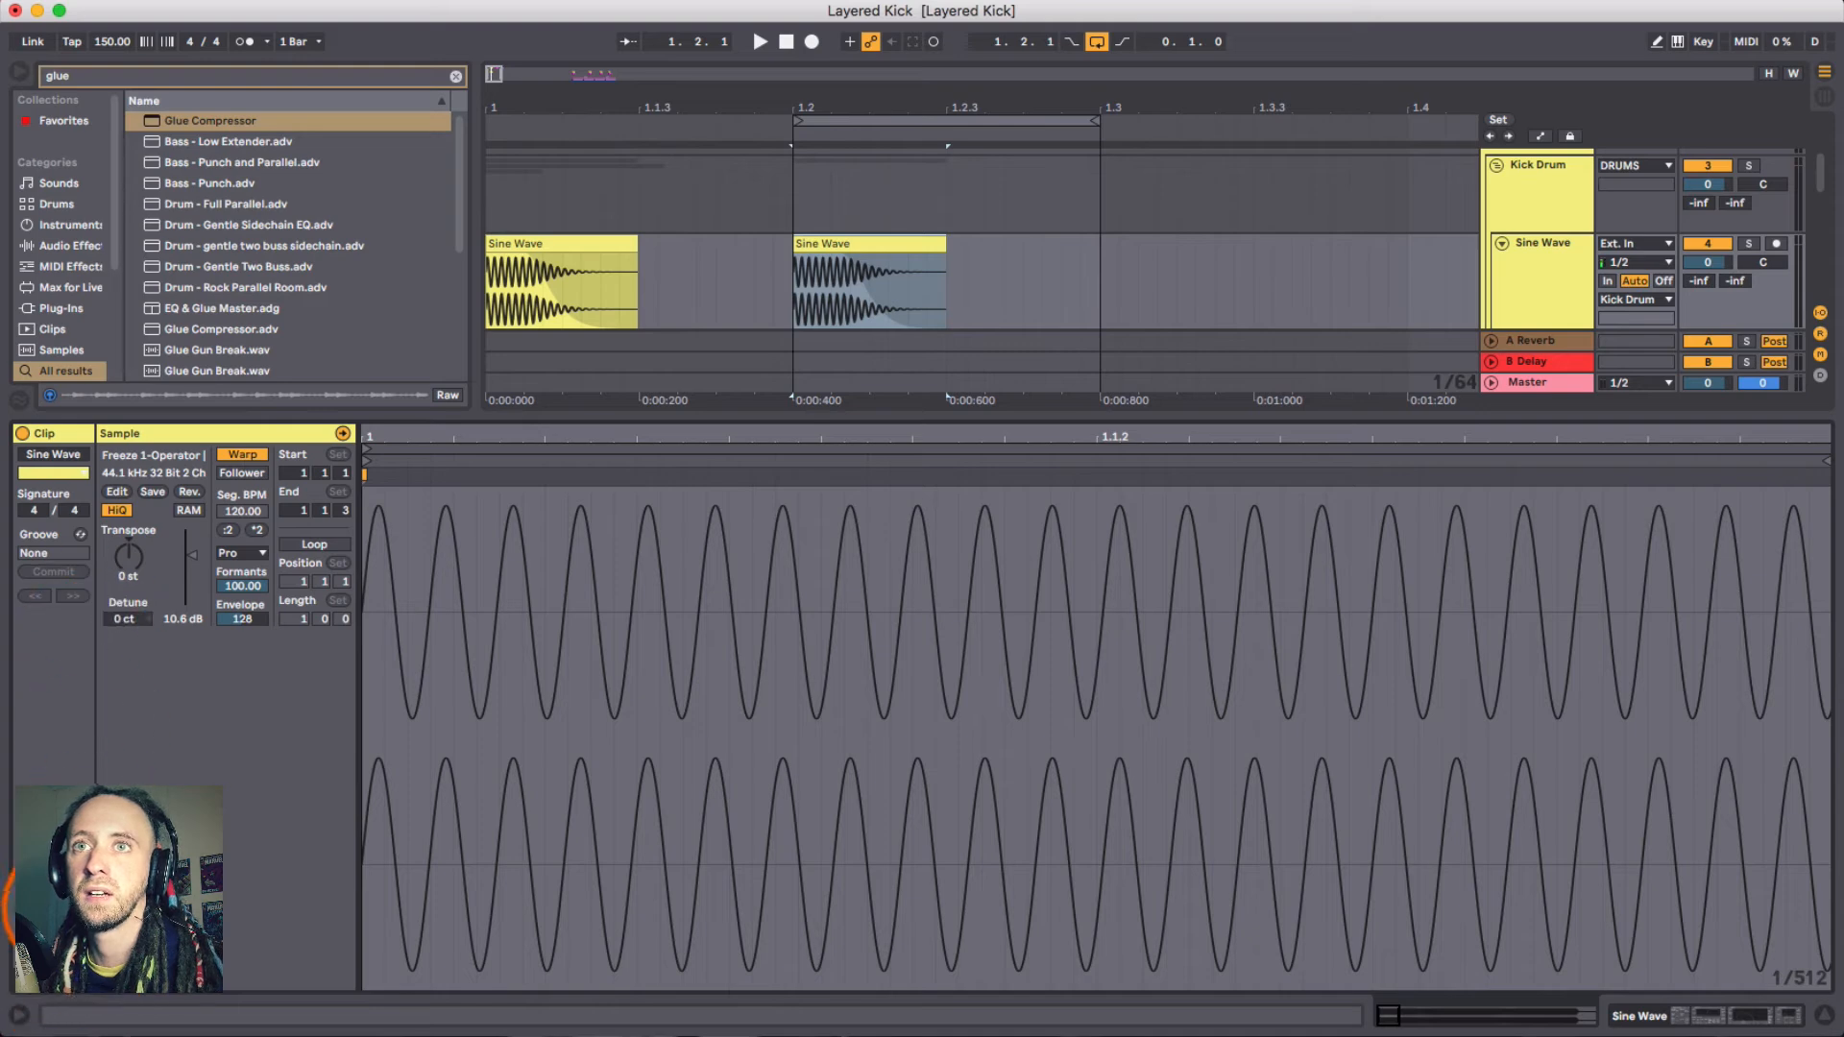
pyautogui.click(23, 1014)
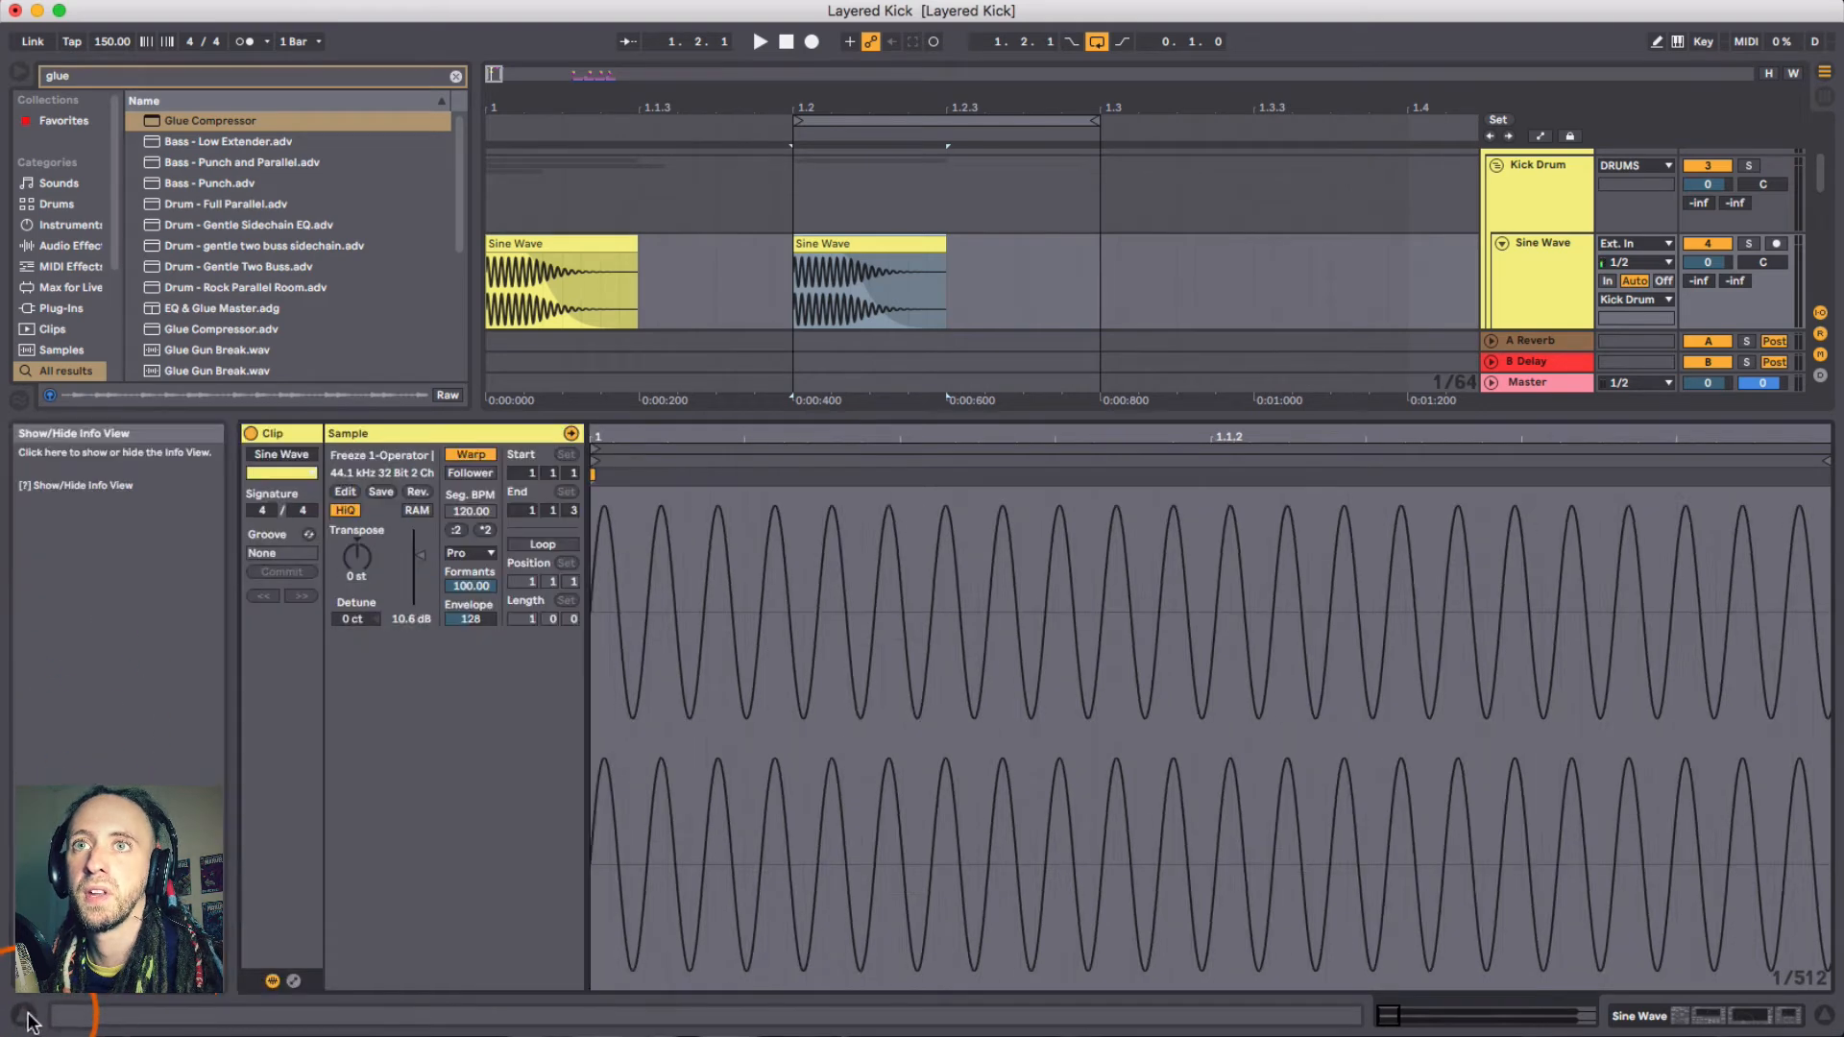
pyautogui.click(295, 982)
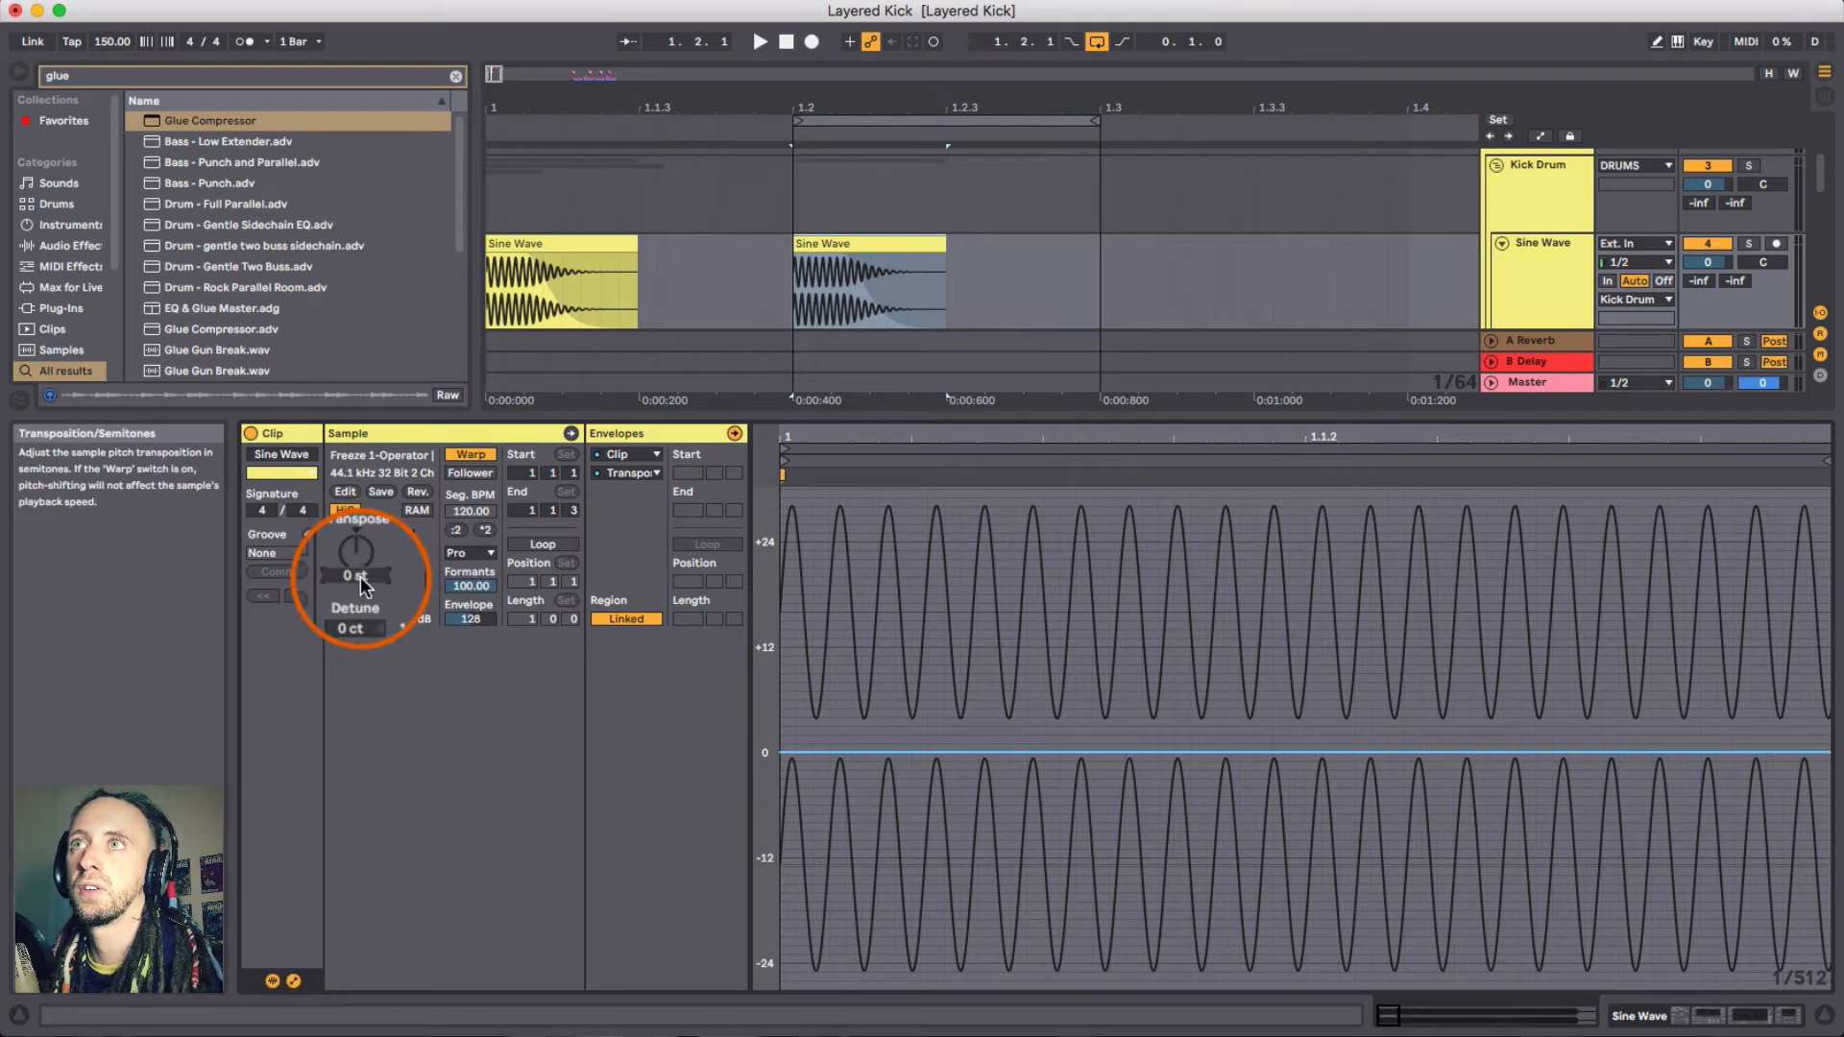
# - Choose the Clip Transposition envelope for editing
pyautogui.click(642, 455)
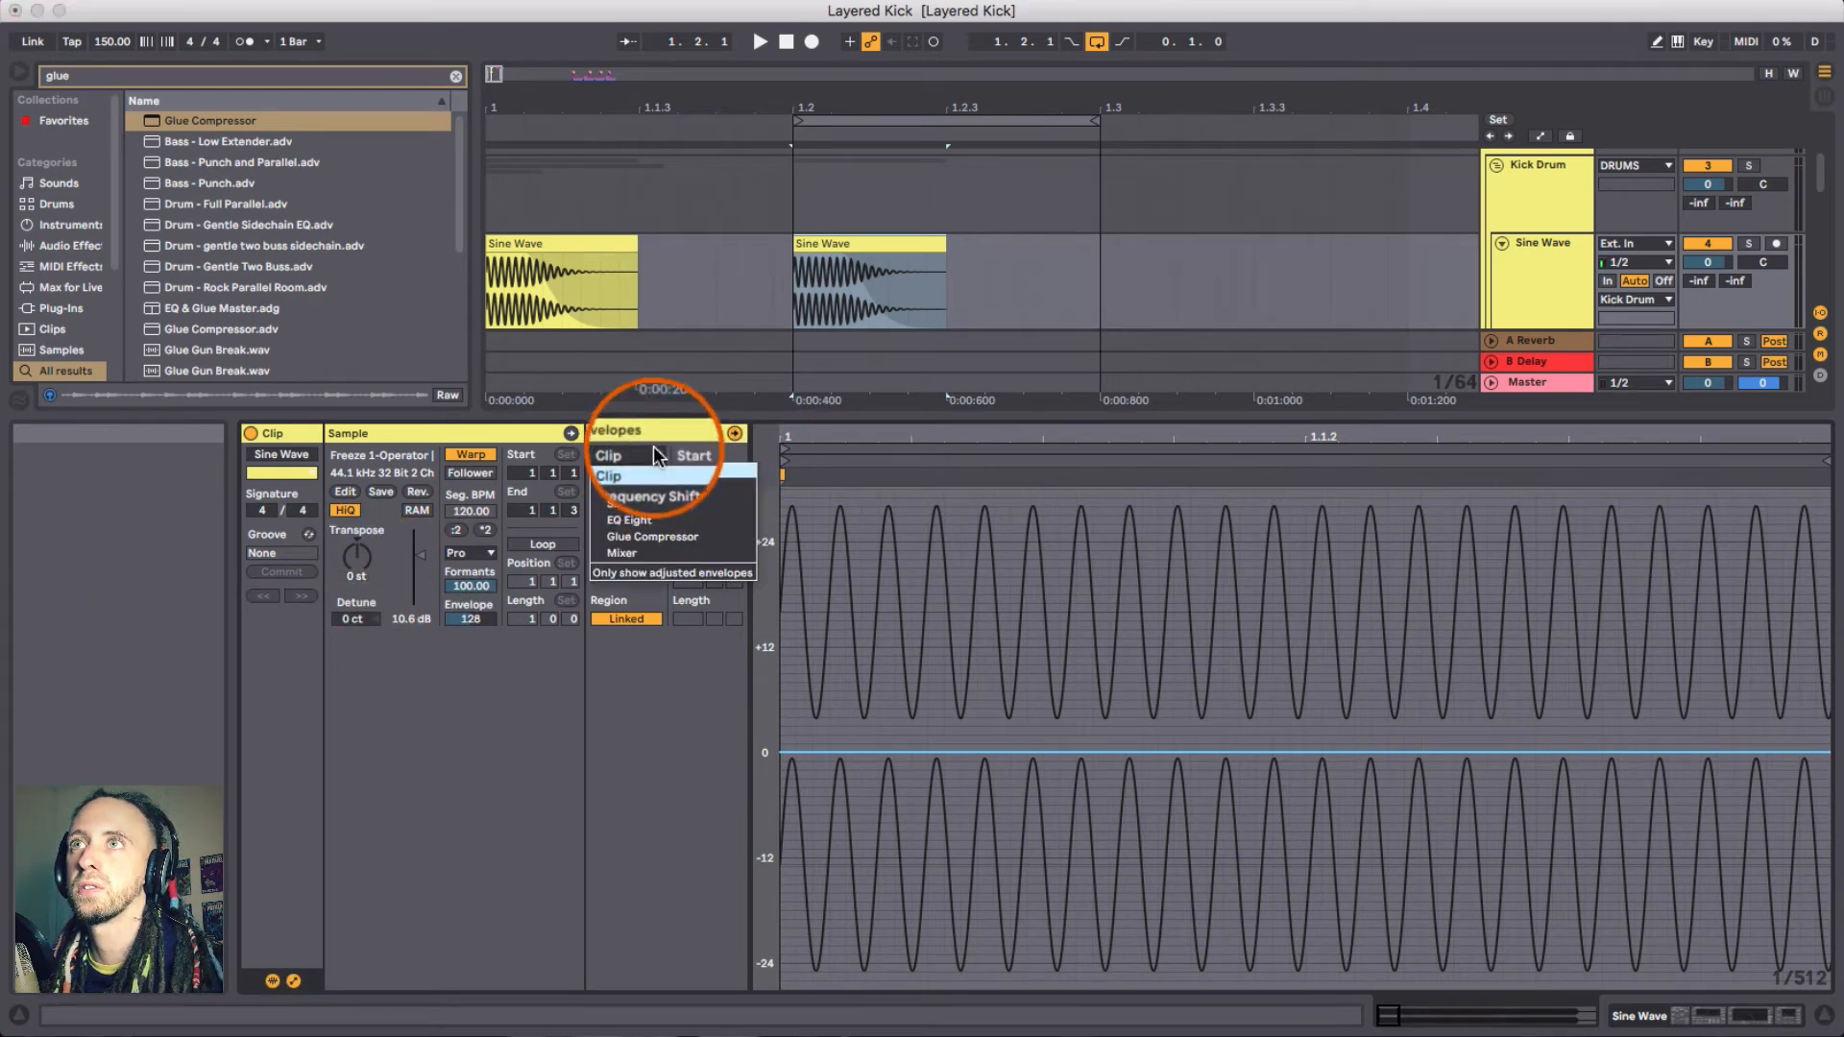
pyautogui.click(653, 454)
pyautogui.click(652, 473)
pyautogui.click(651, 504)
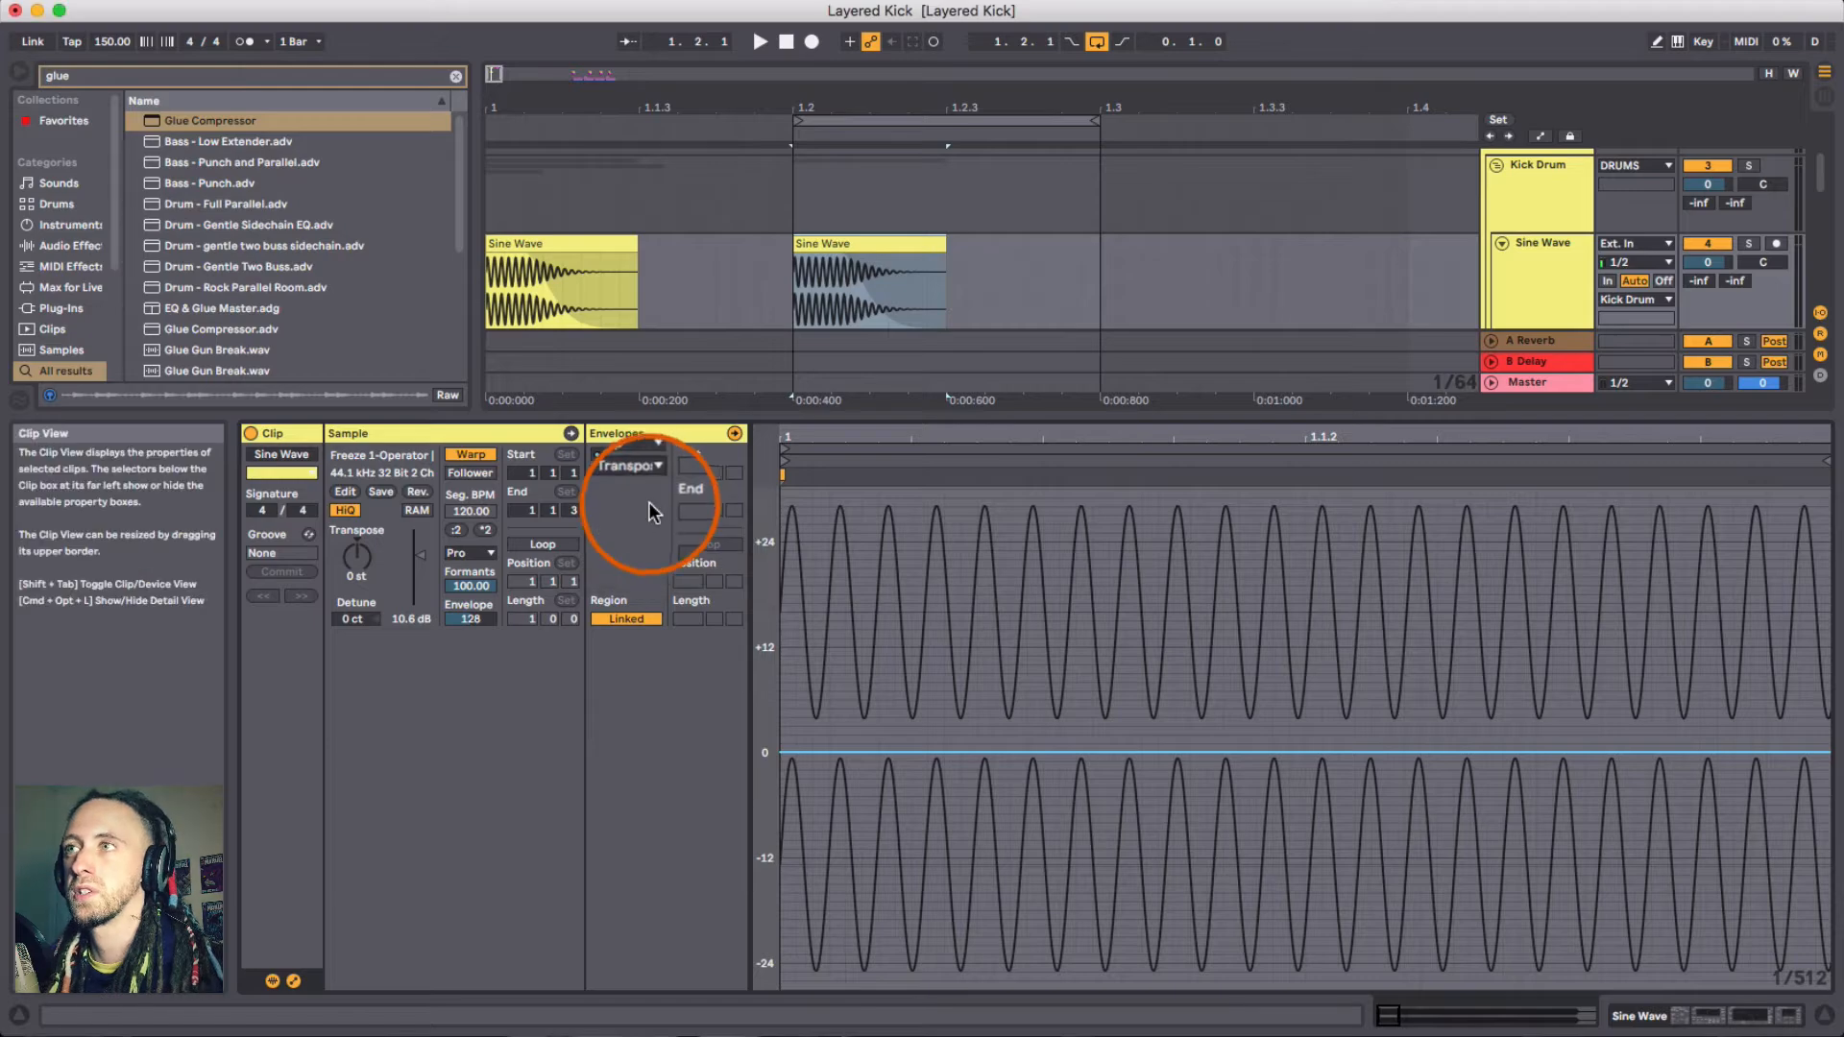
# - Add three breakpoints along the Transposition envelope line at 0 st across the clip
pyautogui.moveTo(1190, 440); pyautogui.dragTo(1190, 389)
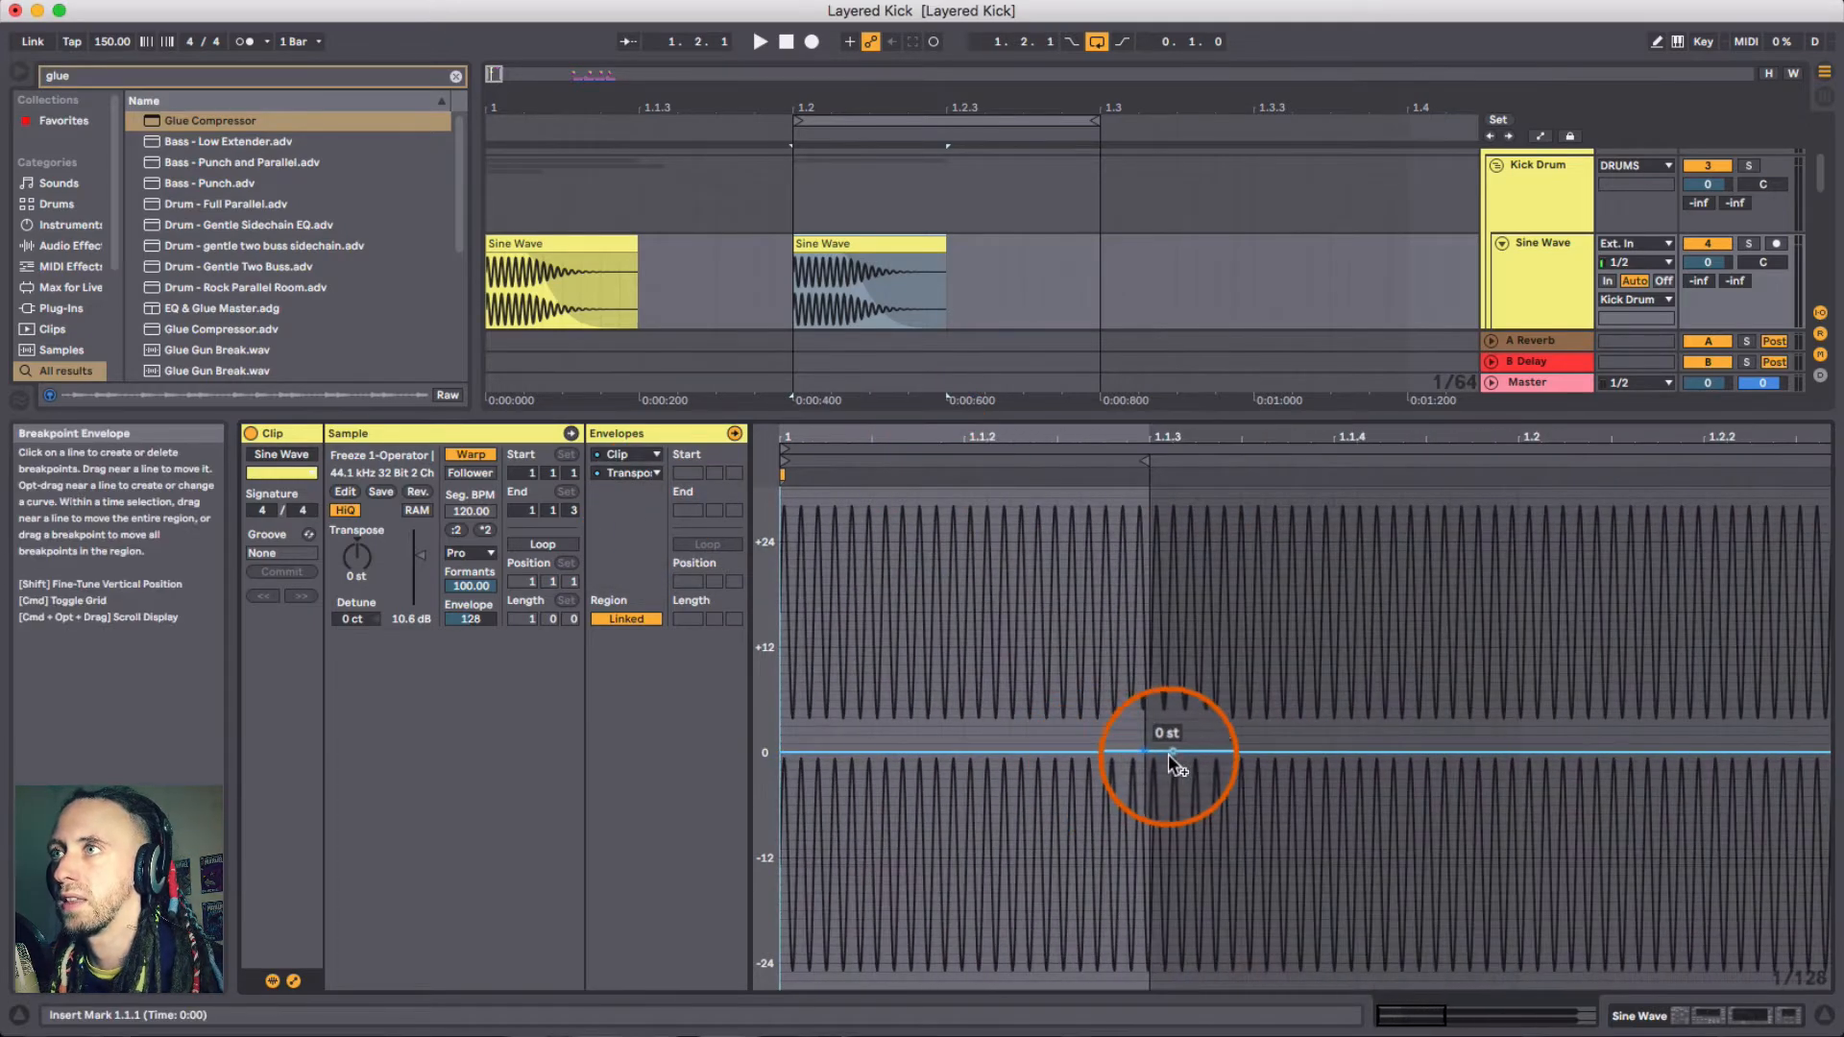
pyautogui.moveTo(852, 424)
pyautogui.mouseDown()
pyautogui.moveTo(832, 442)
pyautogui.moveTo(833, 421)
pyautogui.mouseUp()
pyautogui.hscroll(-3, 838, 751)
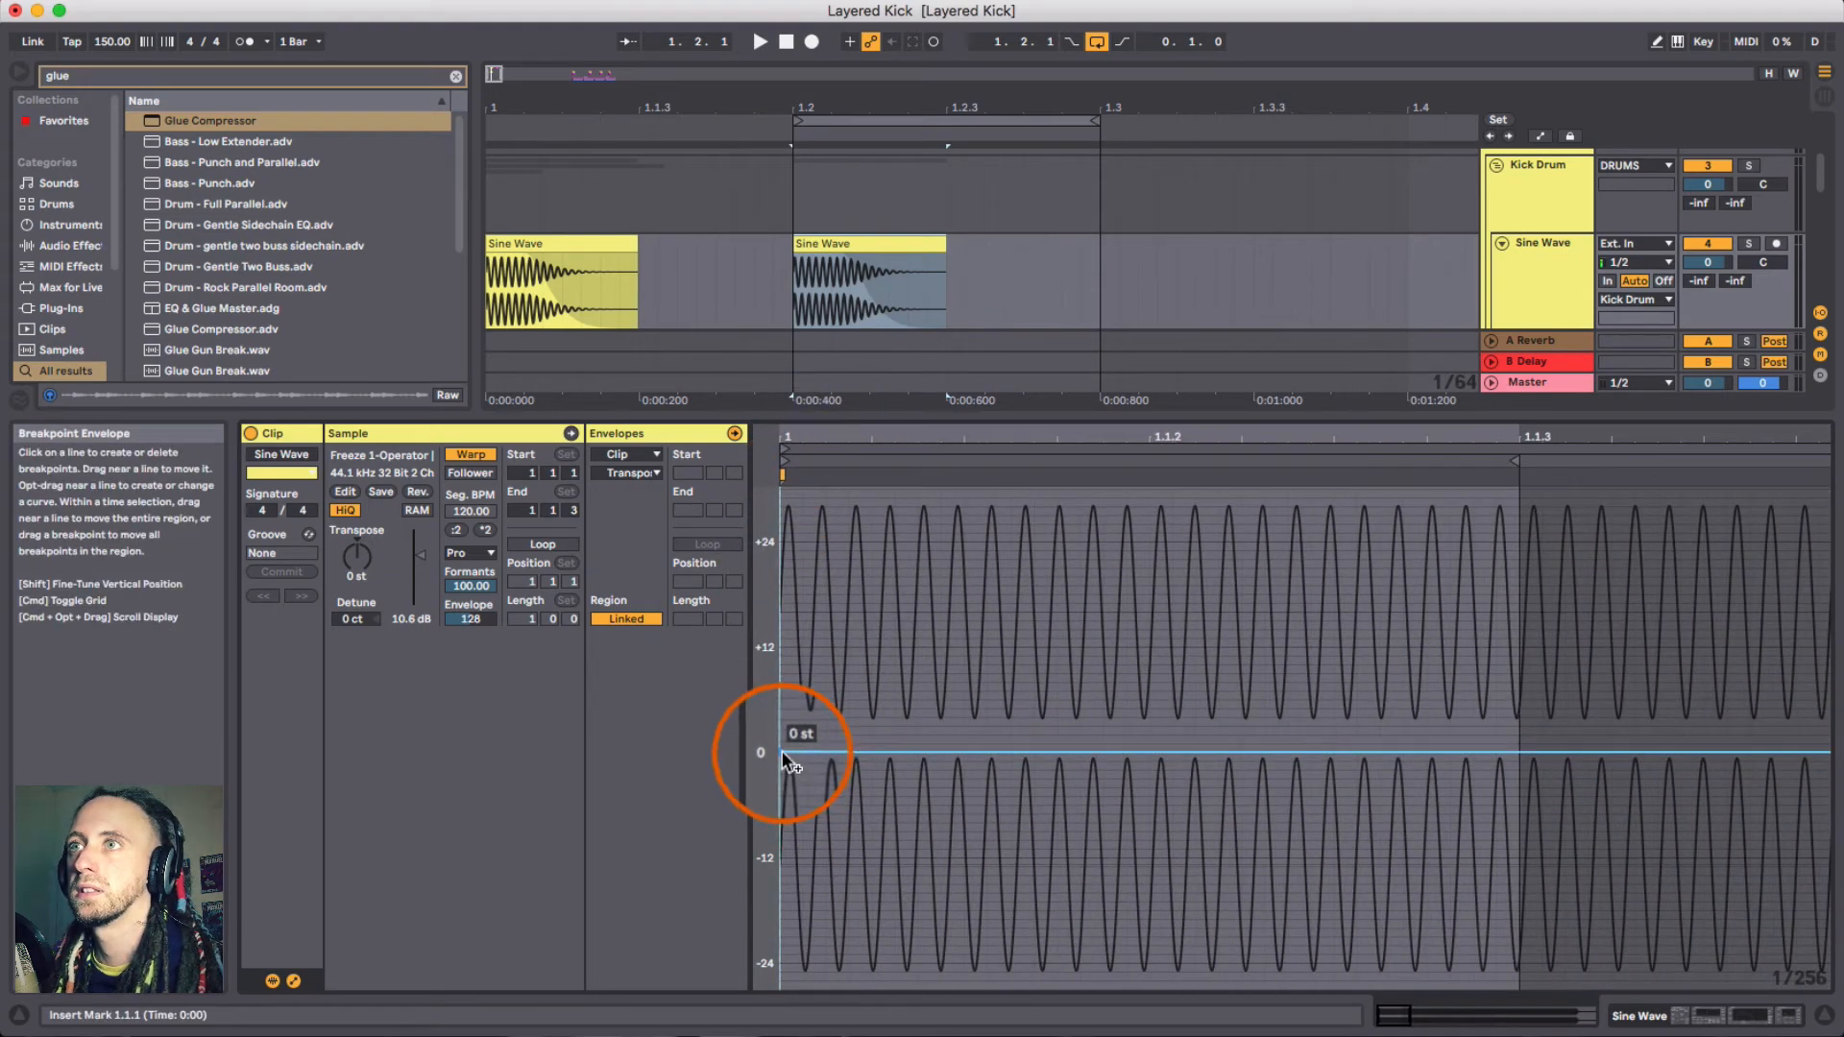
pyautogui.click(871, 752)
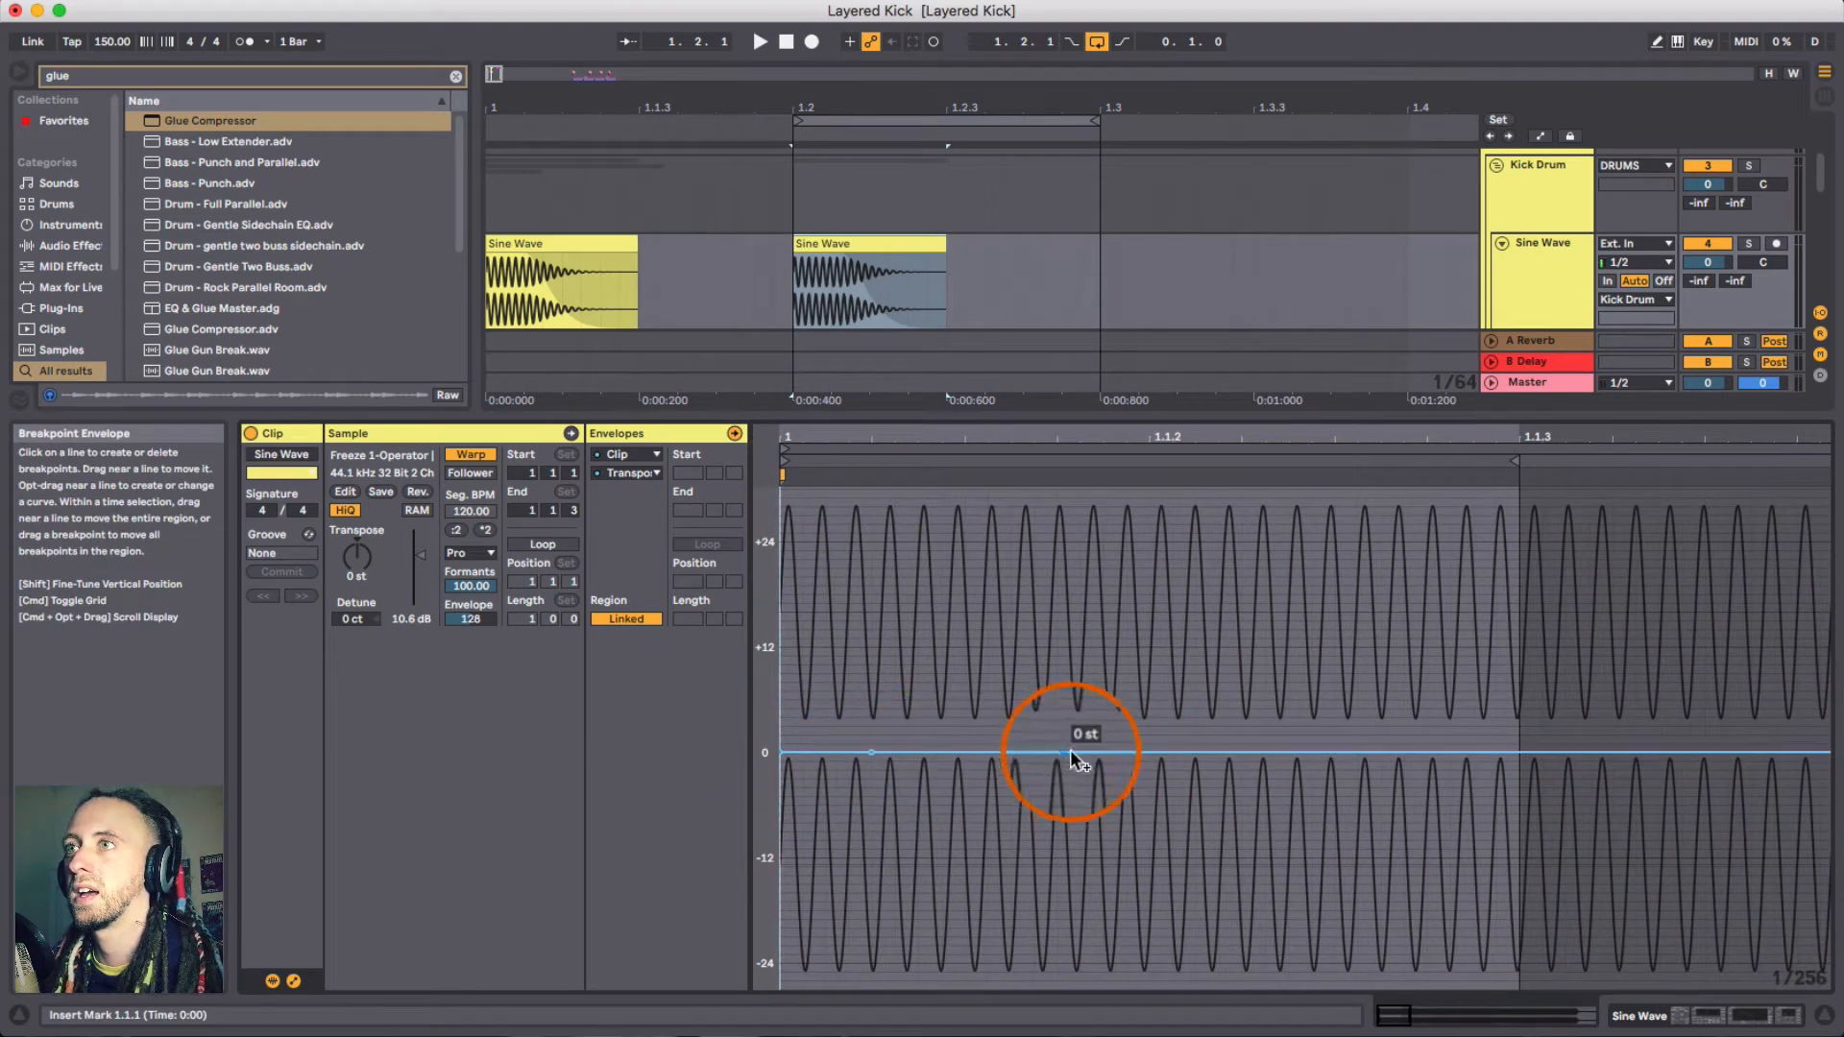
pyautogui.click(1110, 752)
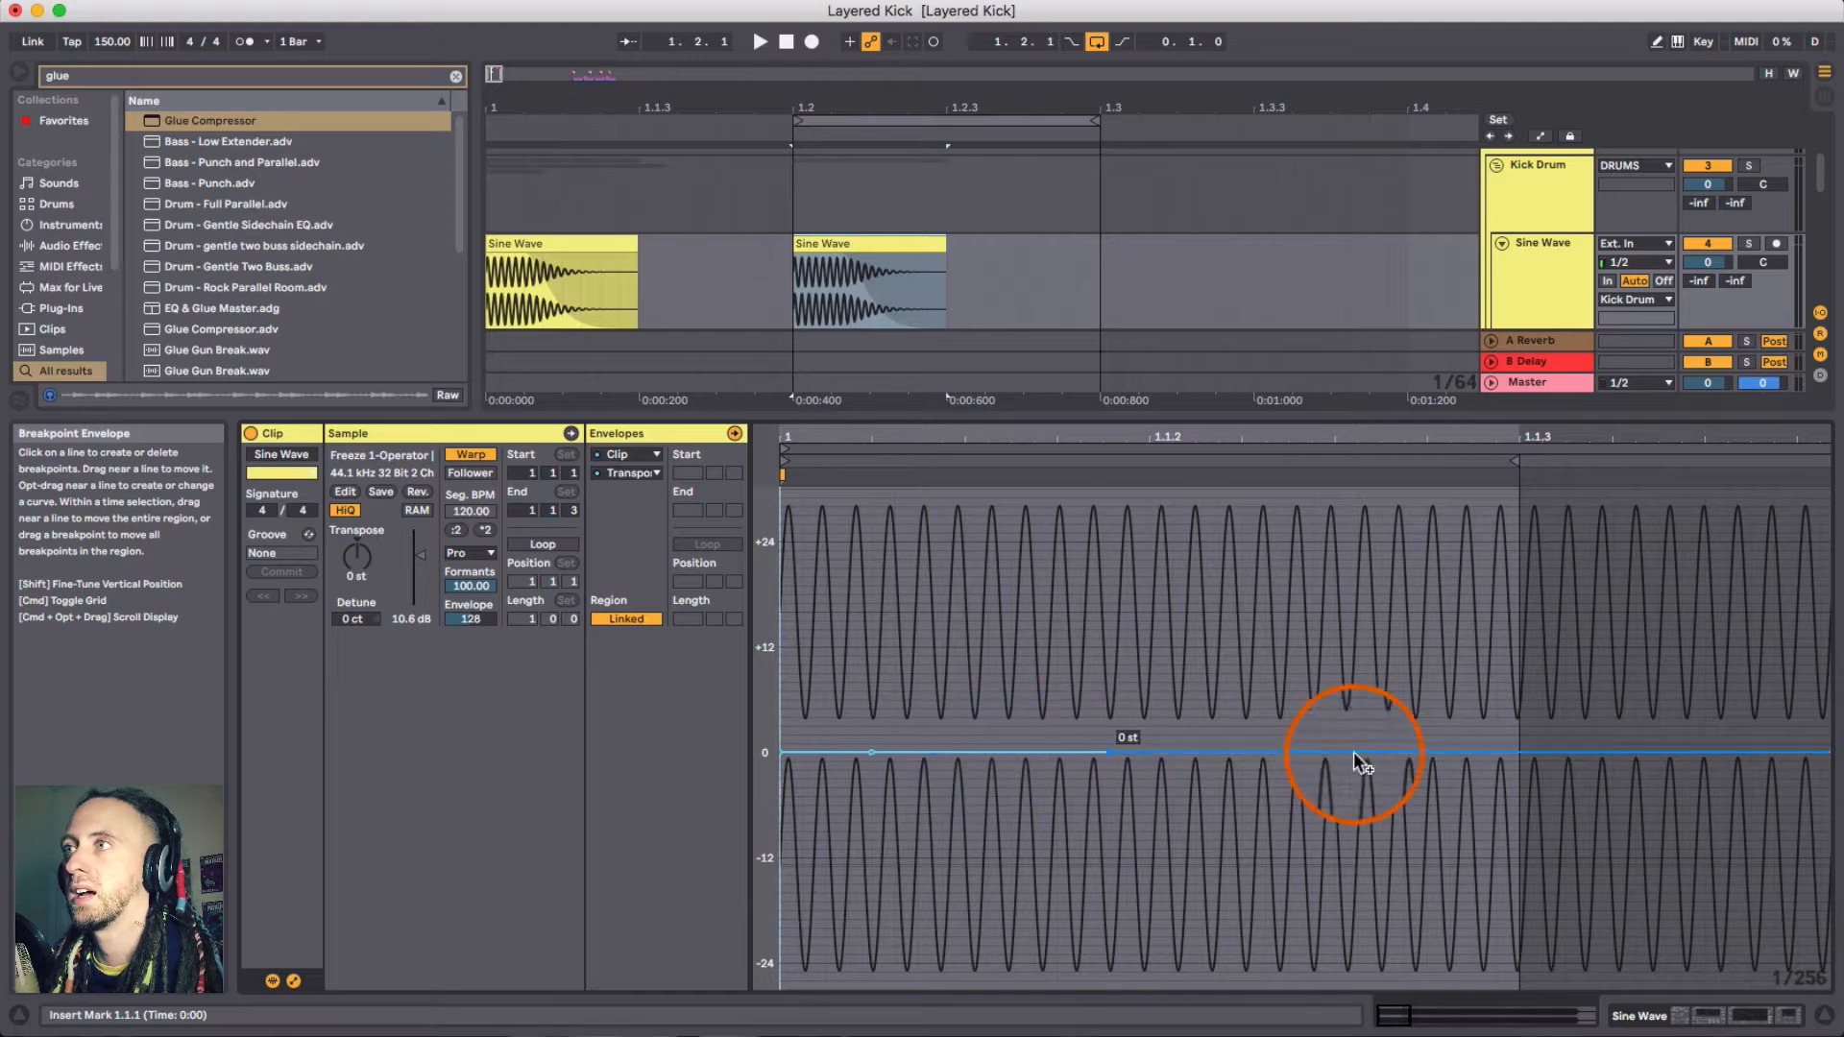
pyautogui.click(1516, 753)
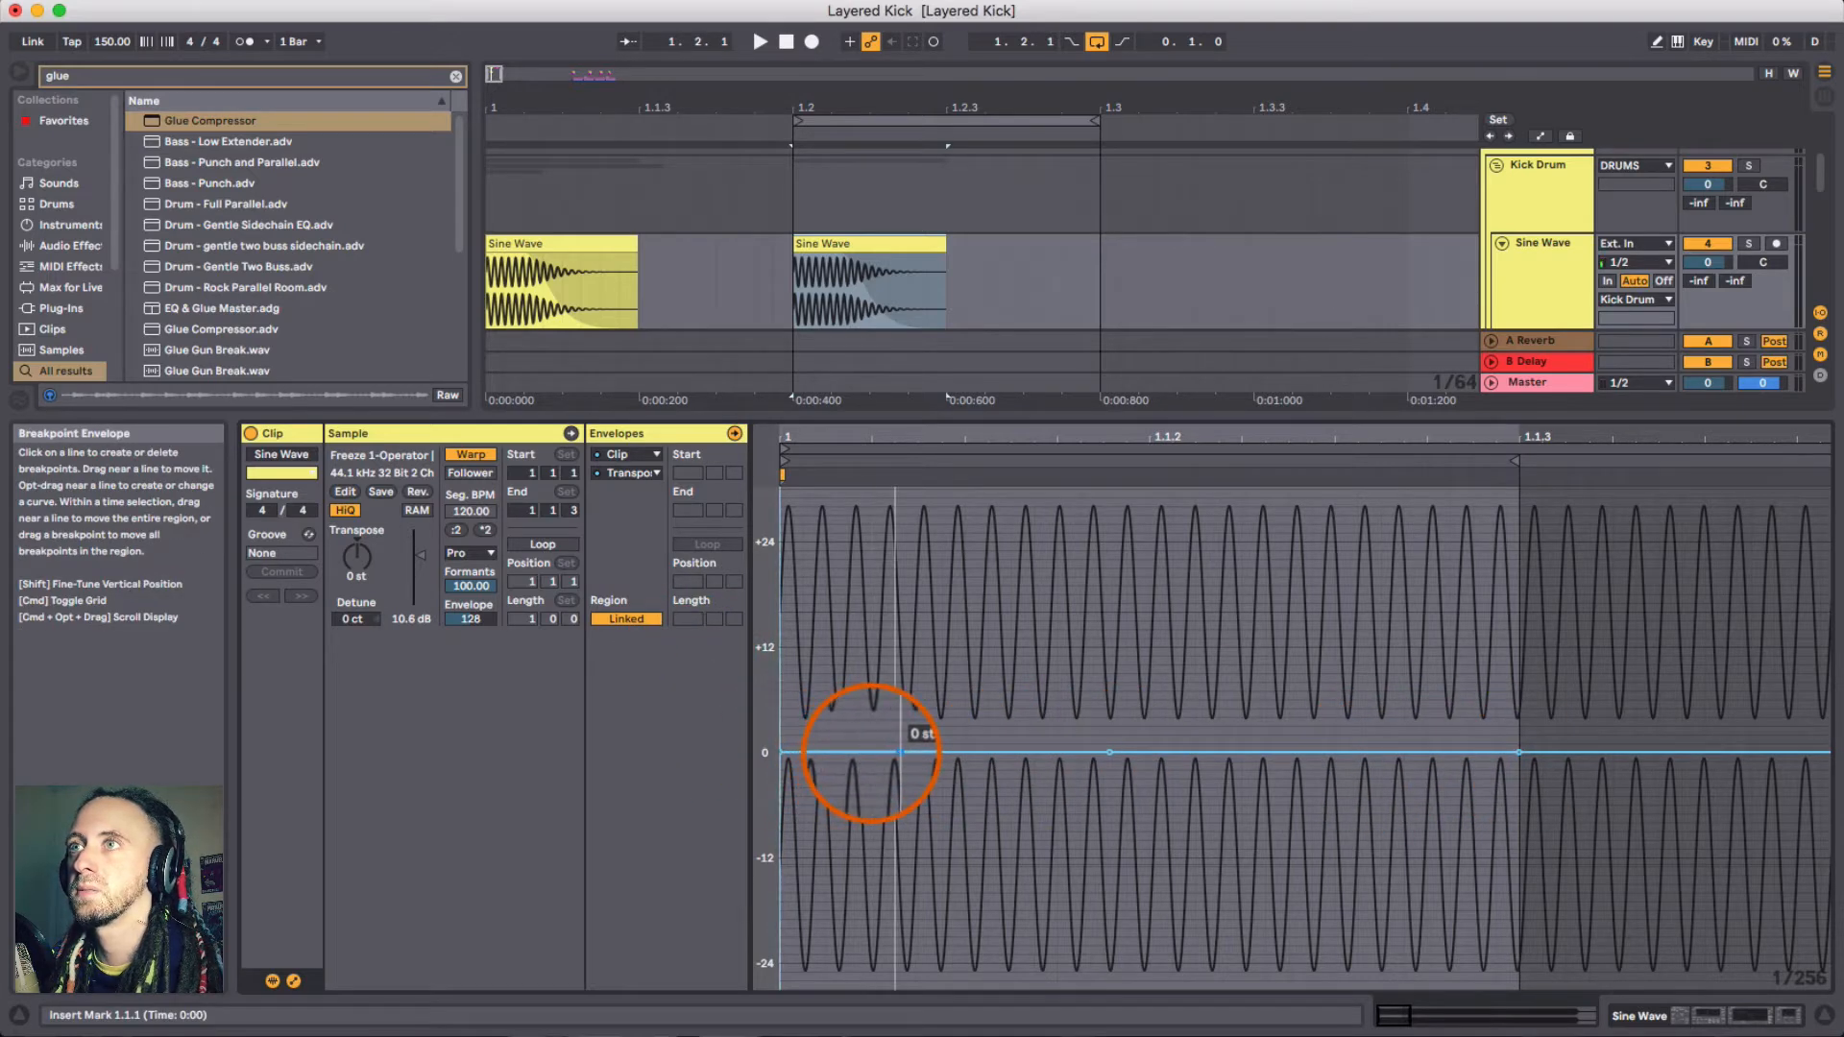
# - Raise the envelope's first breakpoint to the top of the range and bend the falling segment into a curve
pyautogui.moveTo(783, 756); pyautogui.dragTo(783, 499)
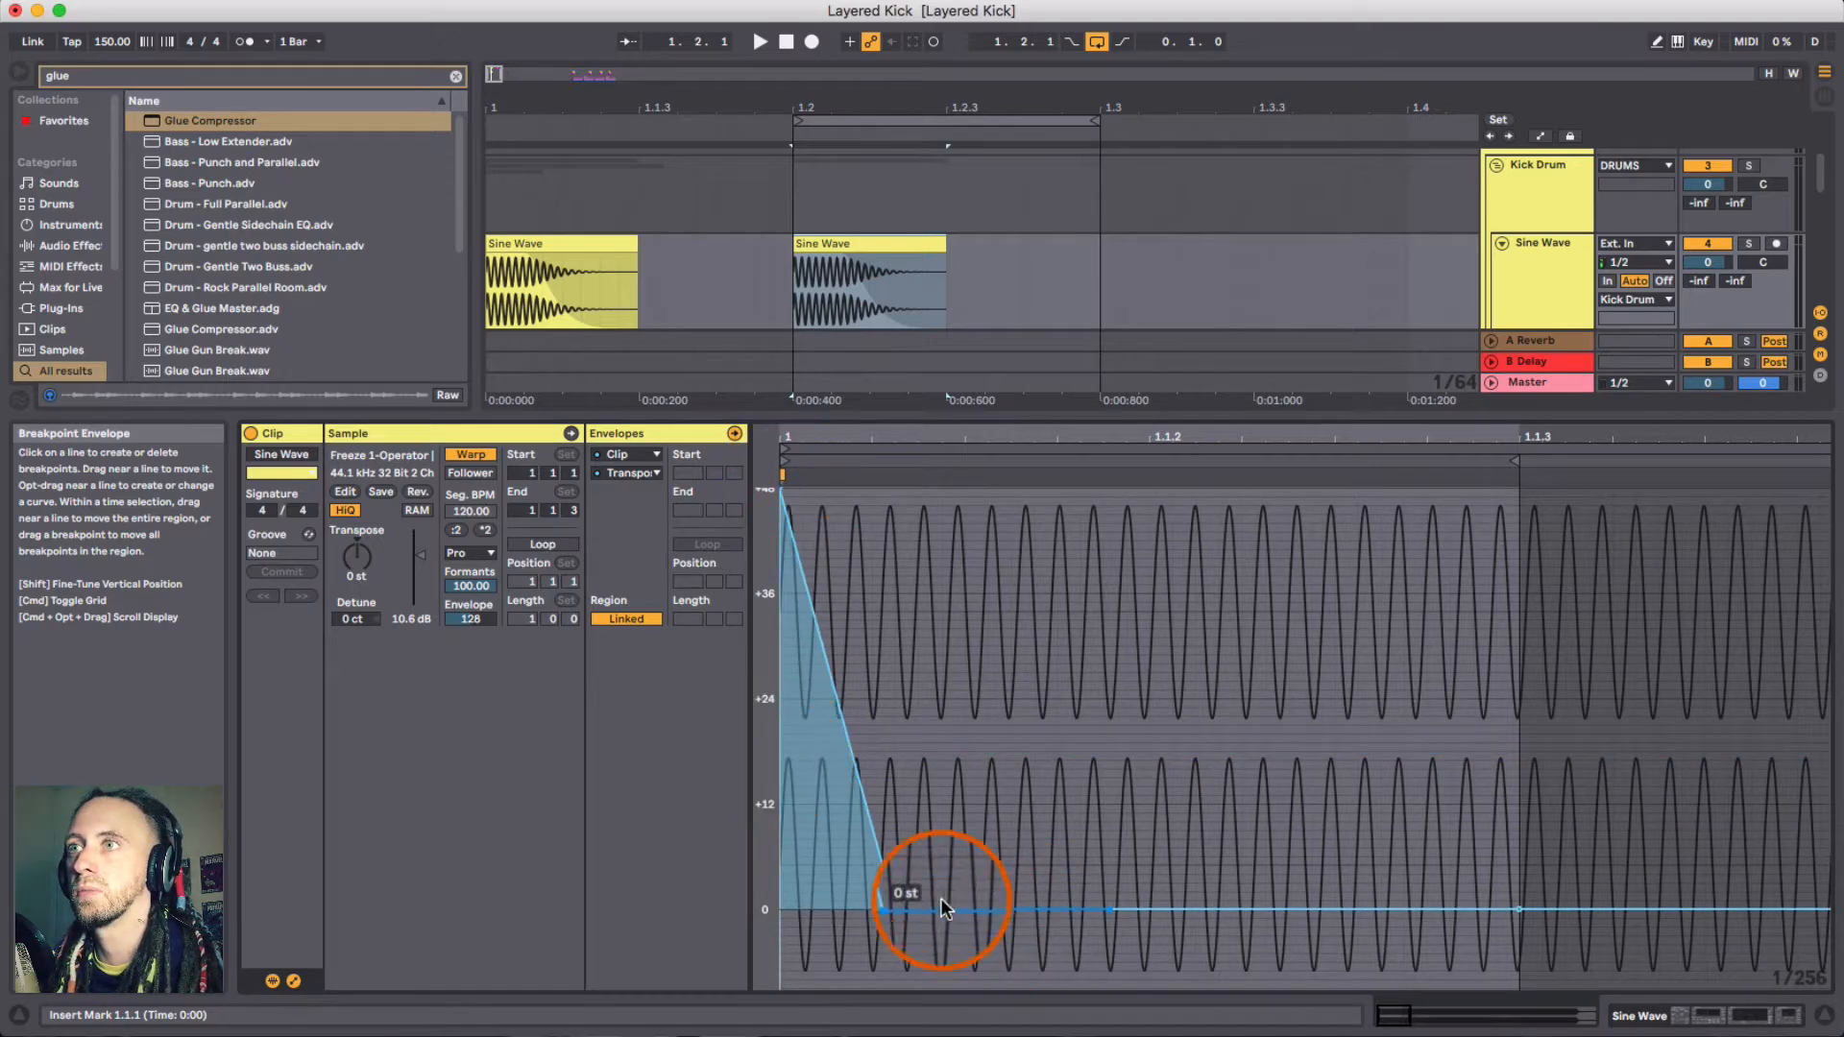
pyautogui.moveTo(892, 910); pyautogui.dragTo(895, 840)
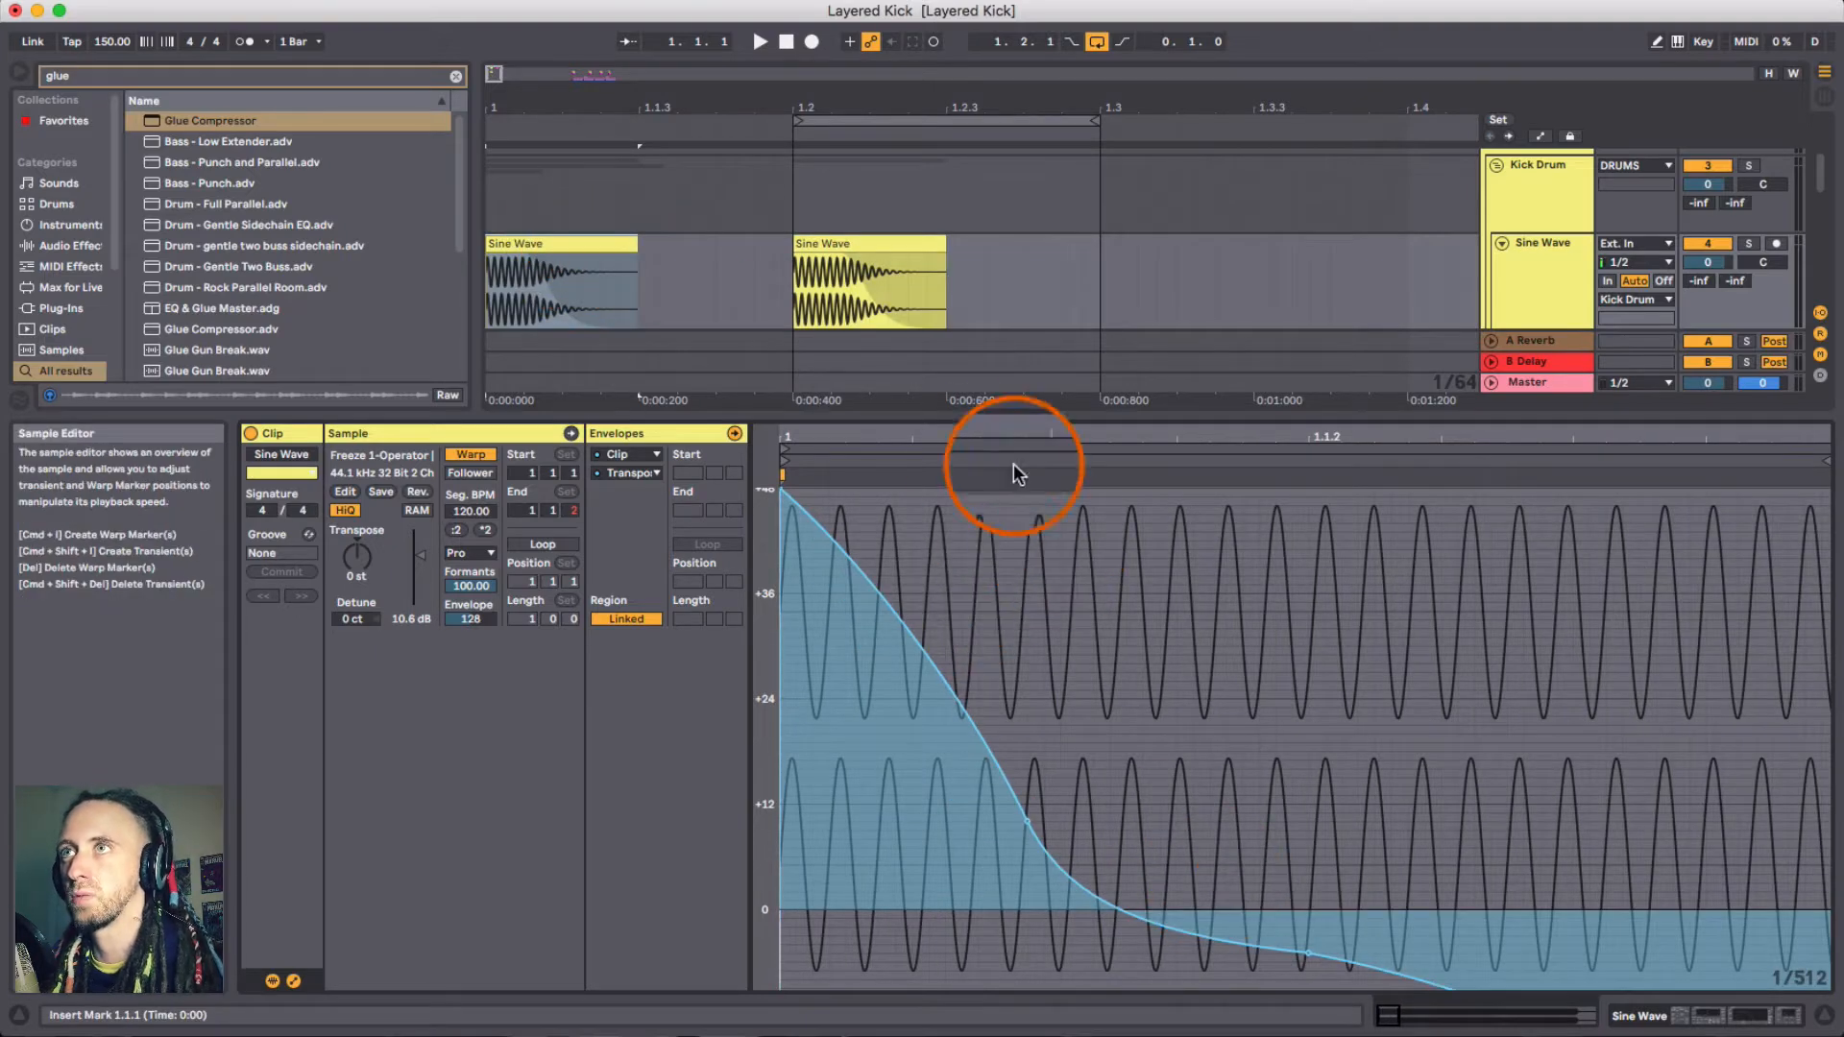
pyautogui.moveTo(976, 433); pyautogui.dragTo(977, 385)
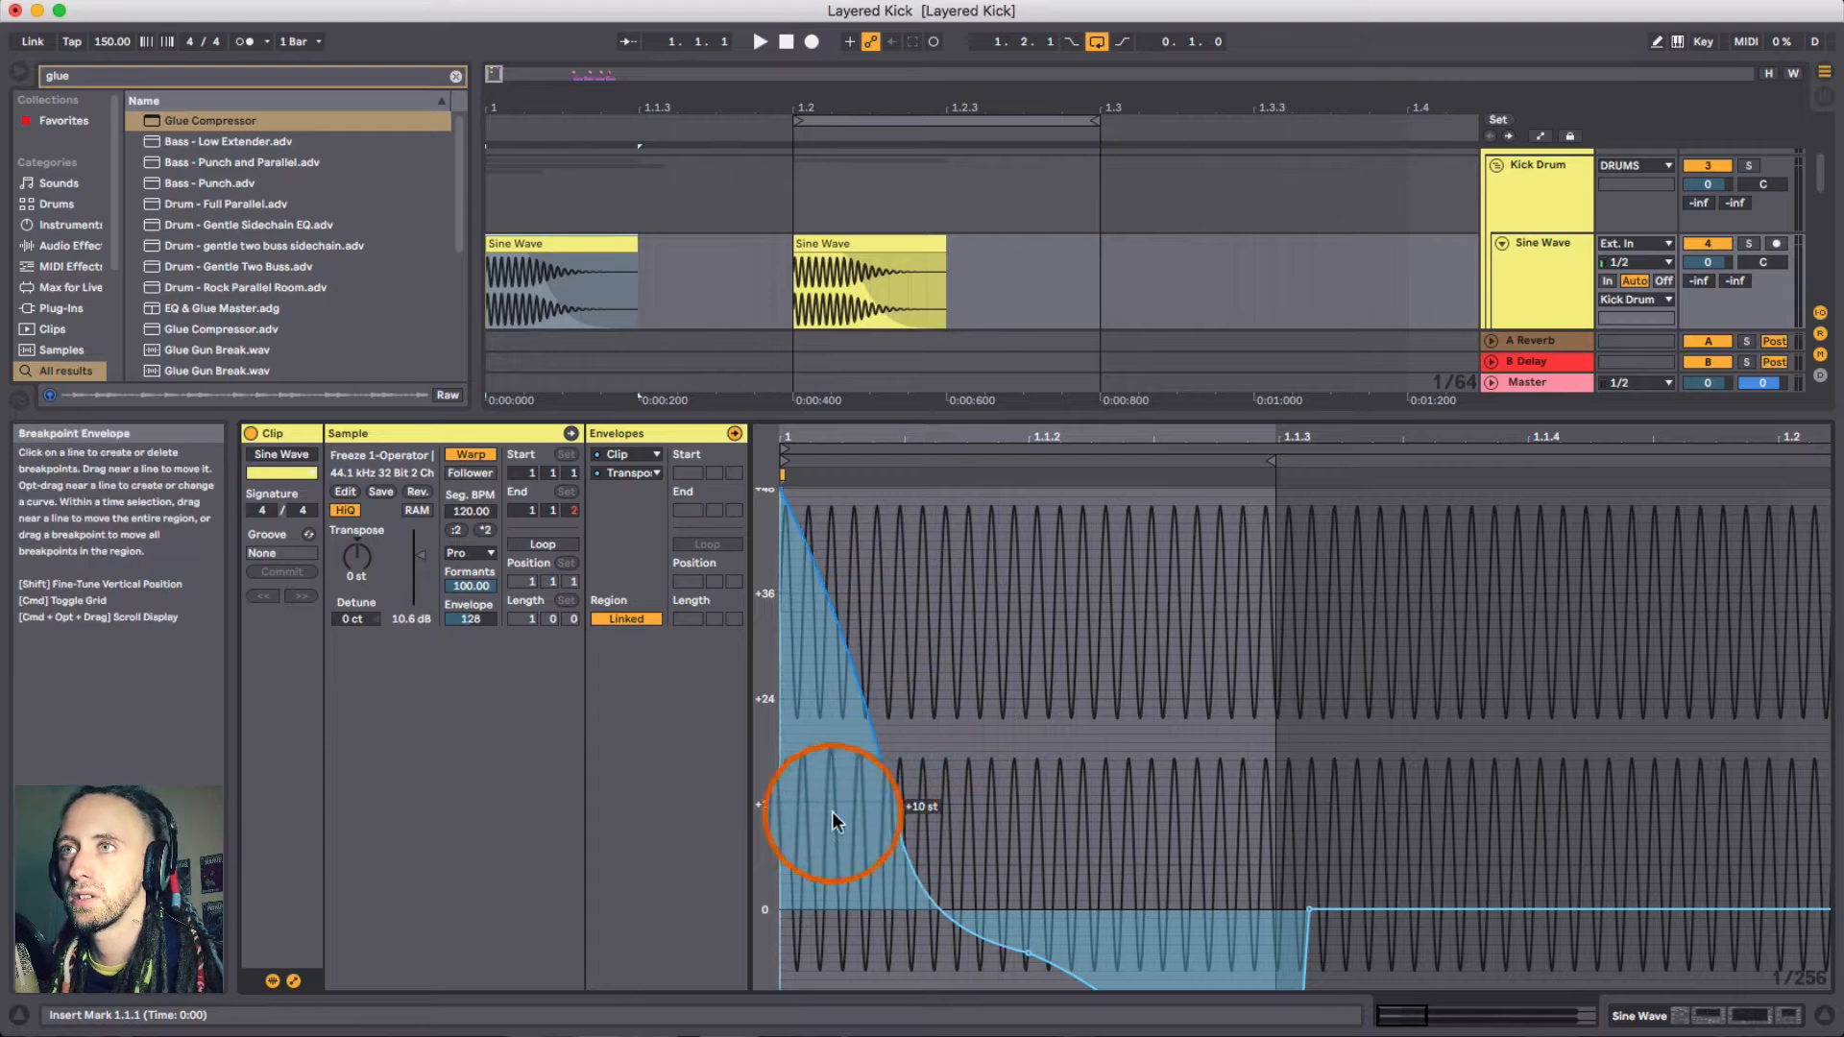
# - Set the loop to the first Sine Wave clip's length and hide the detail view
pyautogui.scroll(-3, 943, 846)
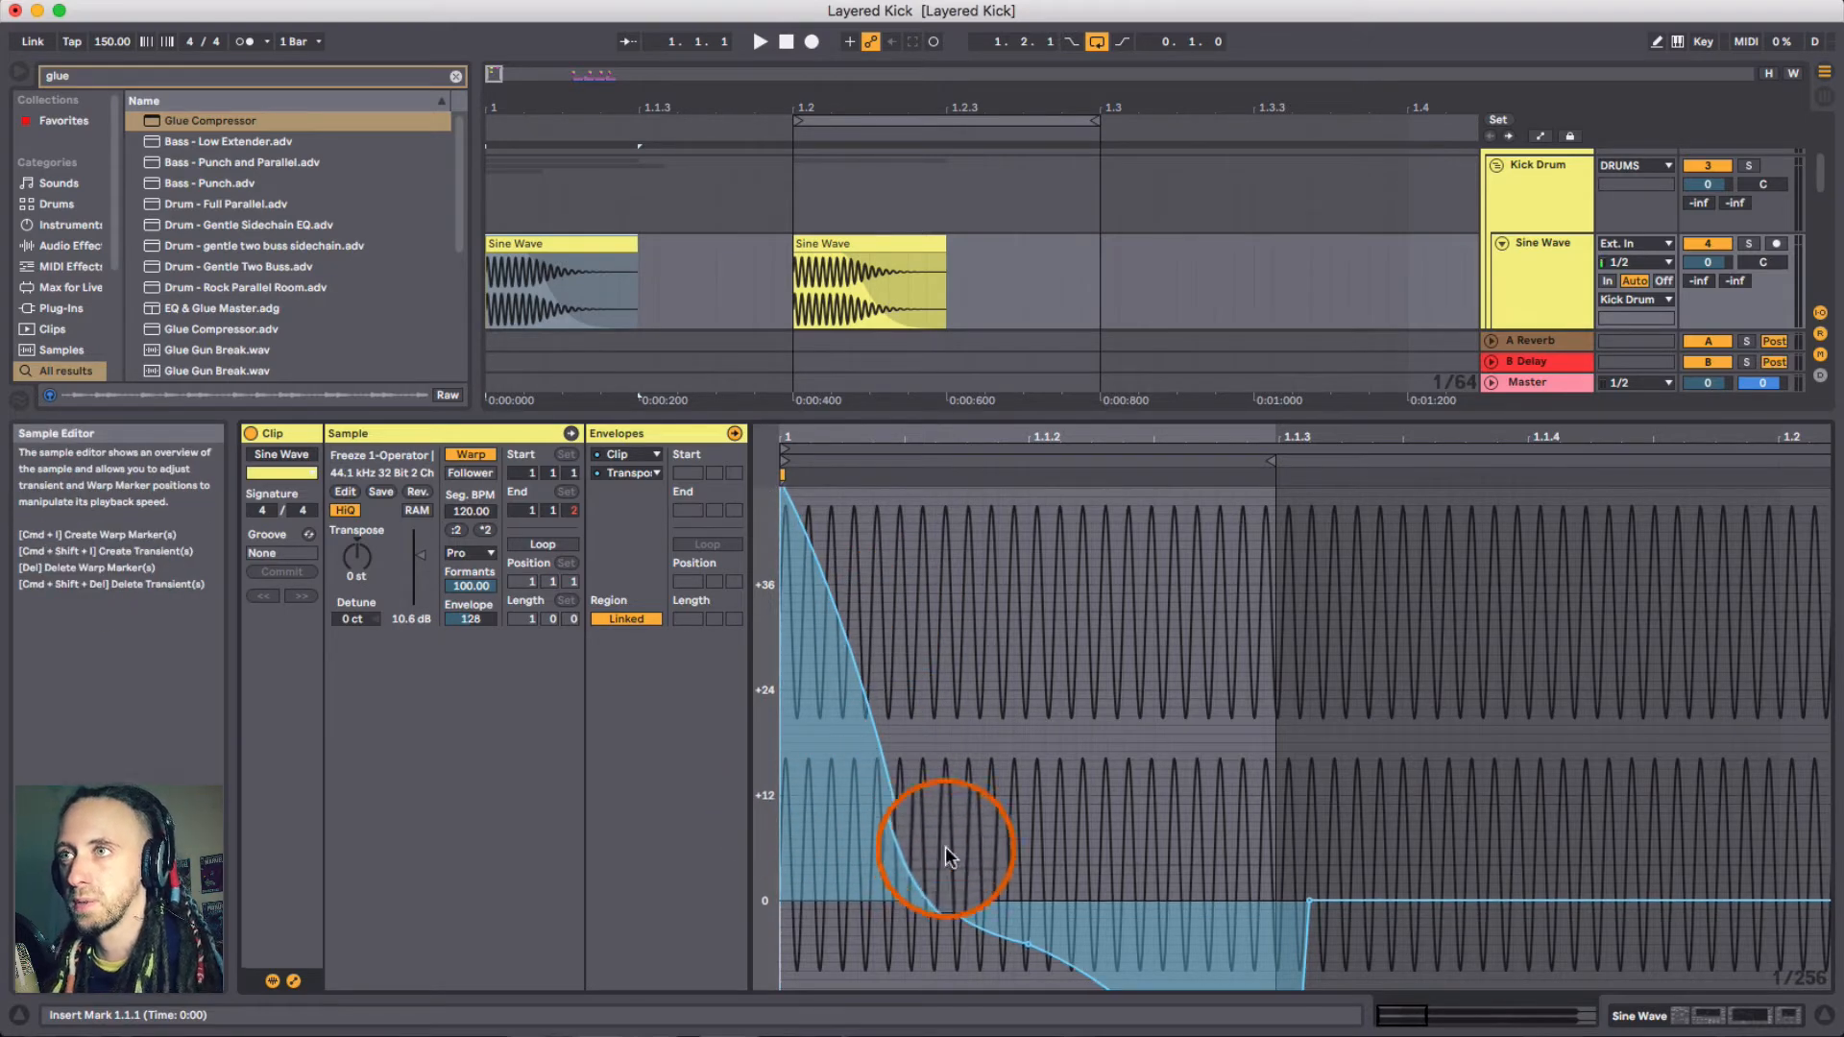
pyautogui.scroll(-10, 1028, 890)
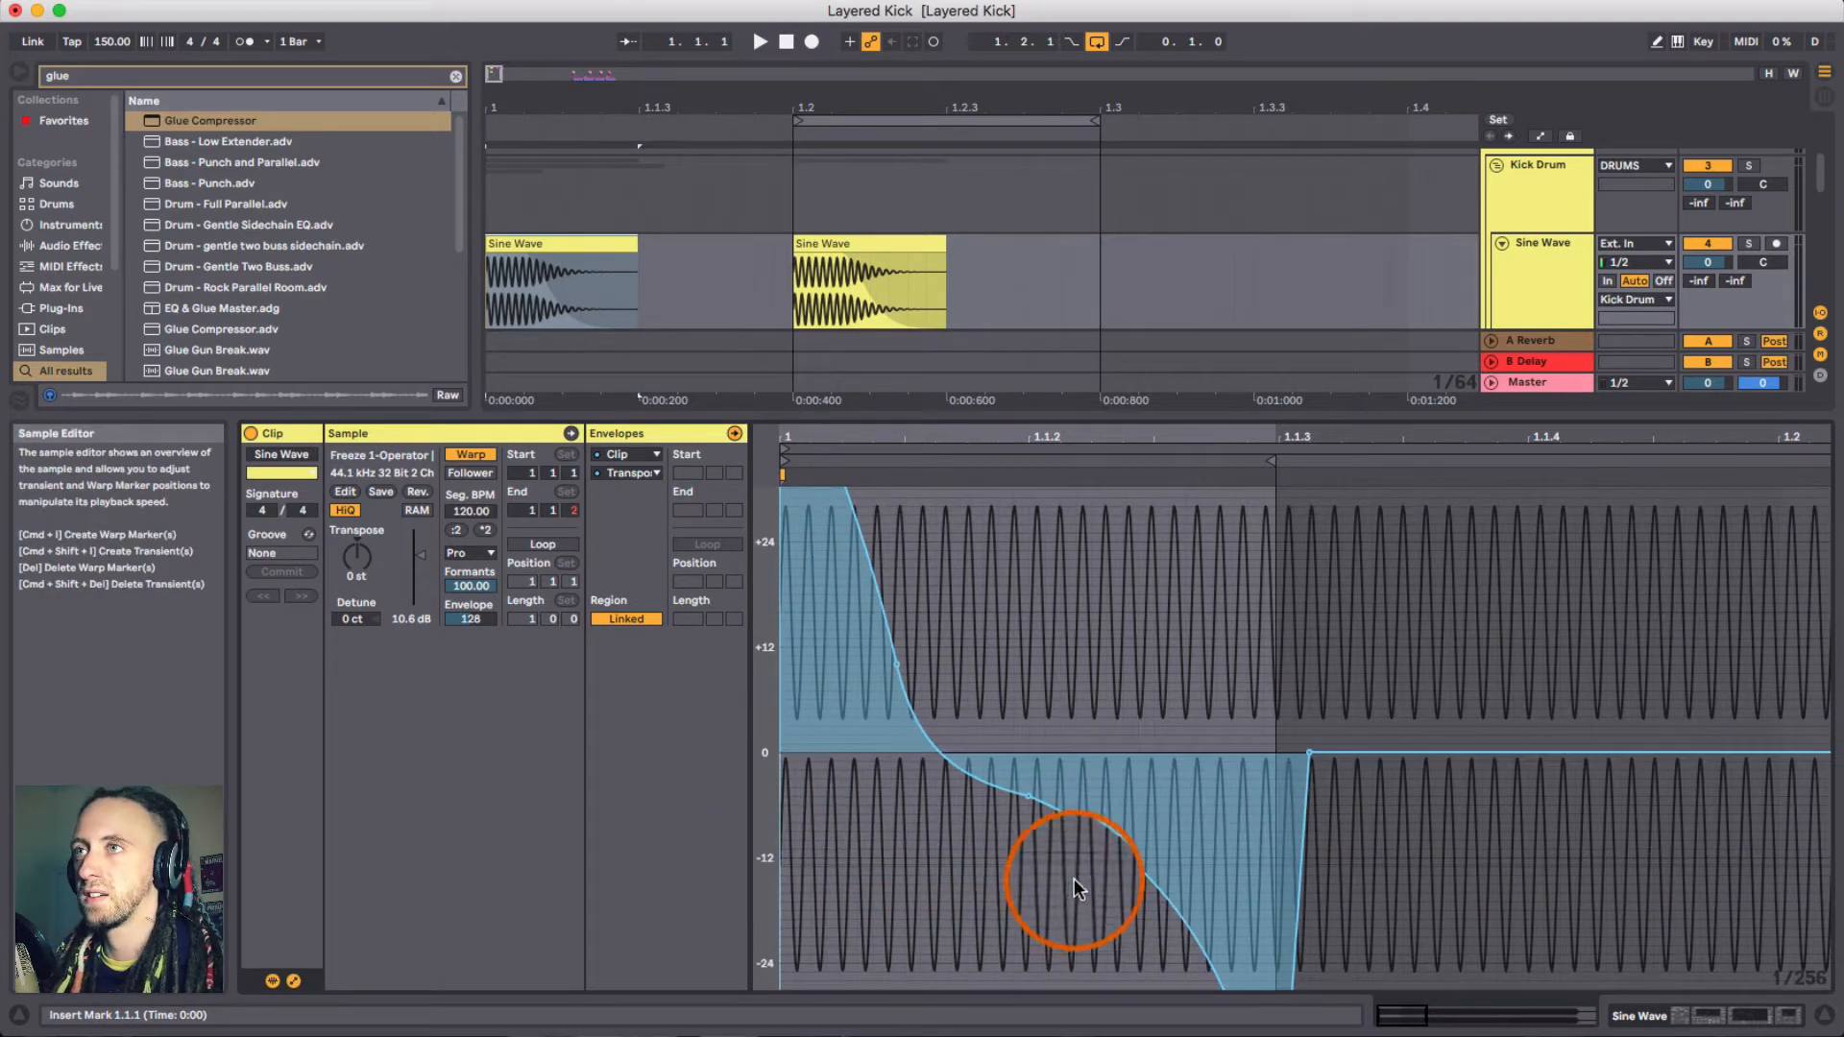
pyautogui.click(576, 240)
pyautogui.press('super+l')
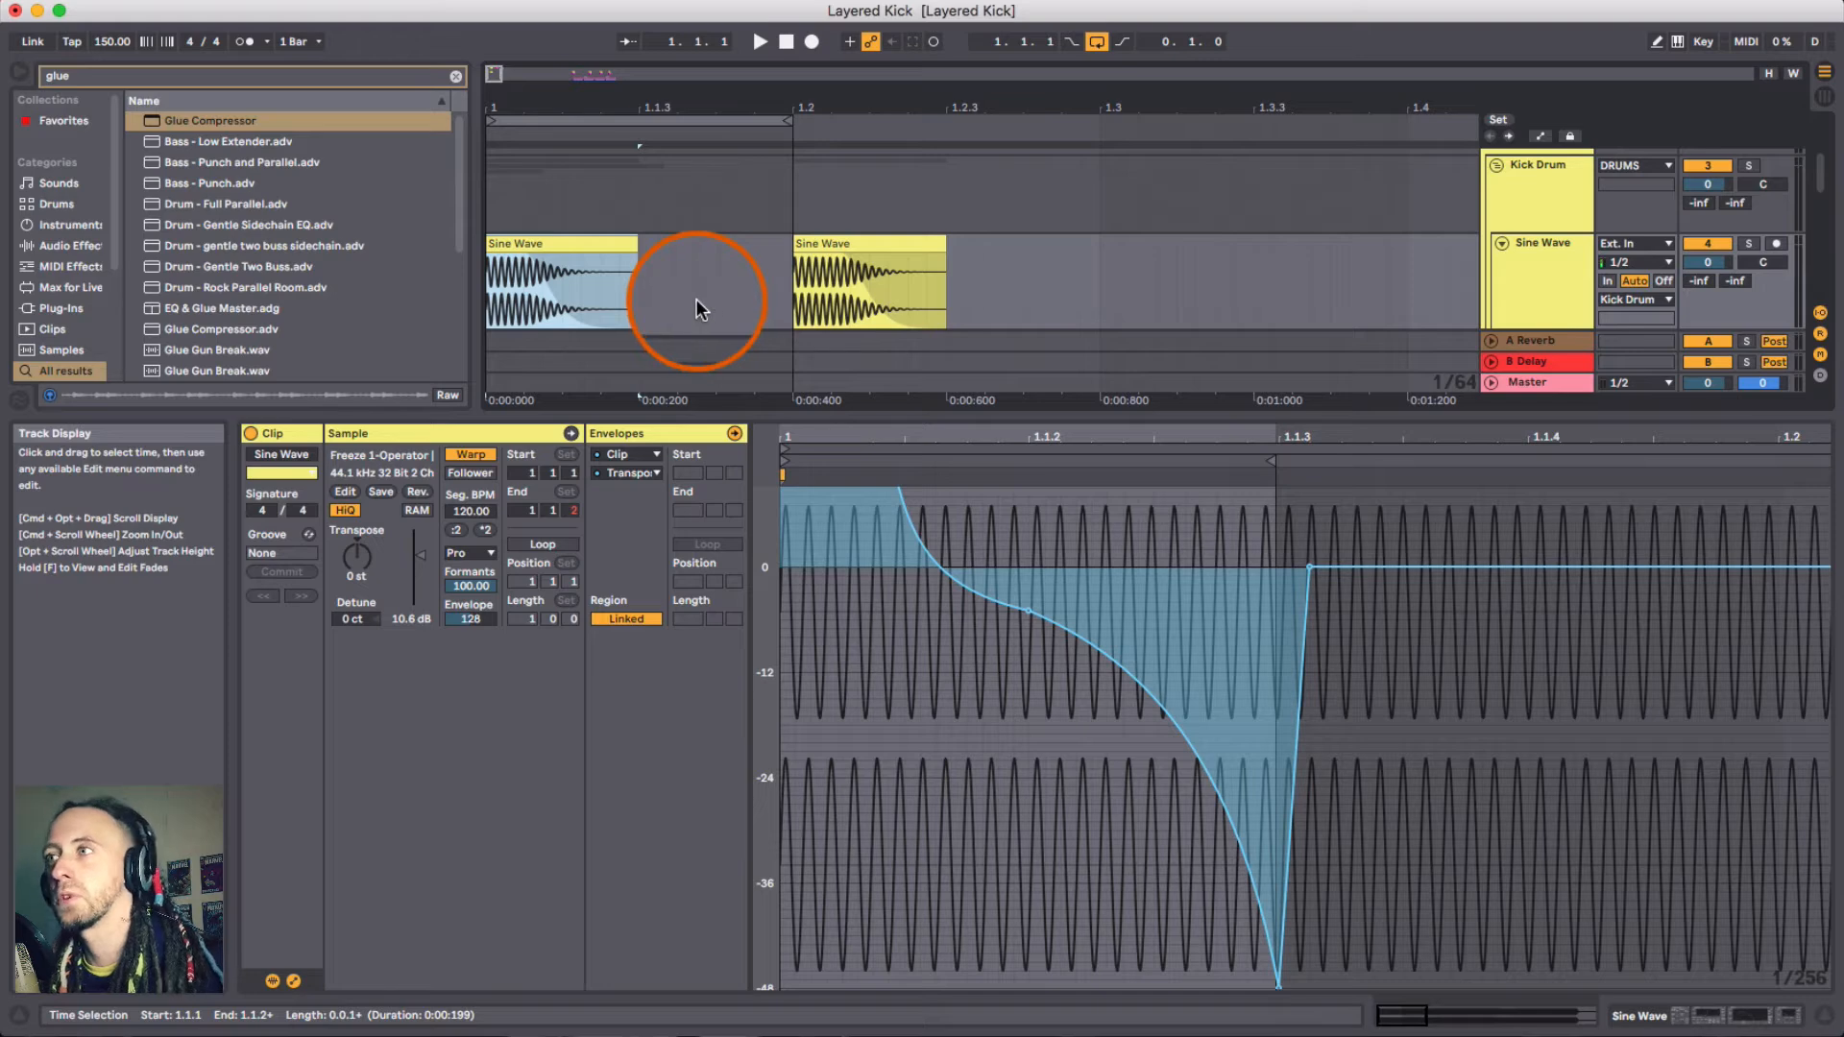
pyautogui.click(1825, 1026)
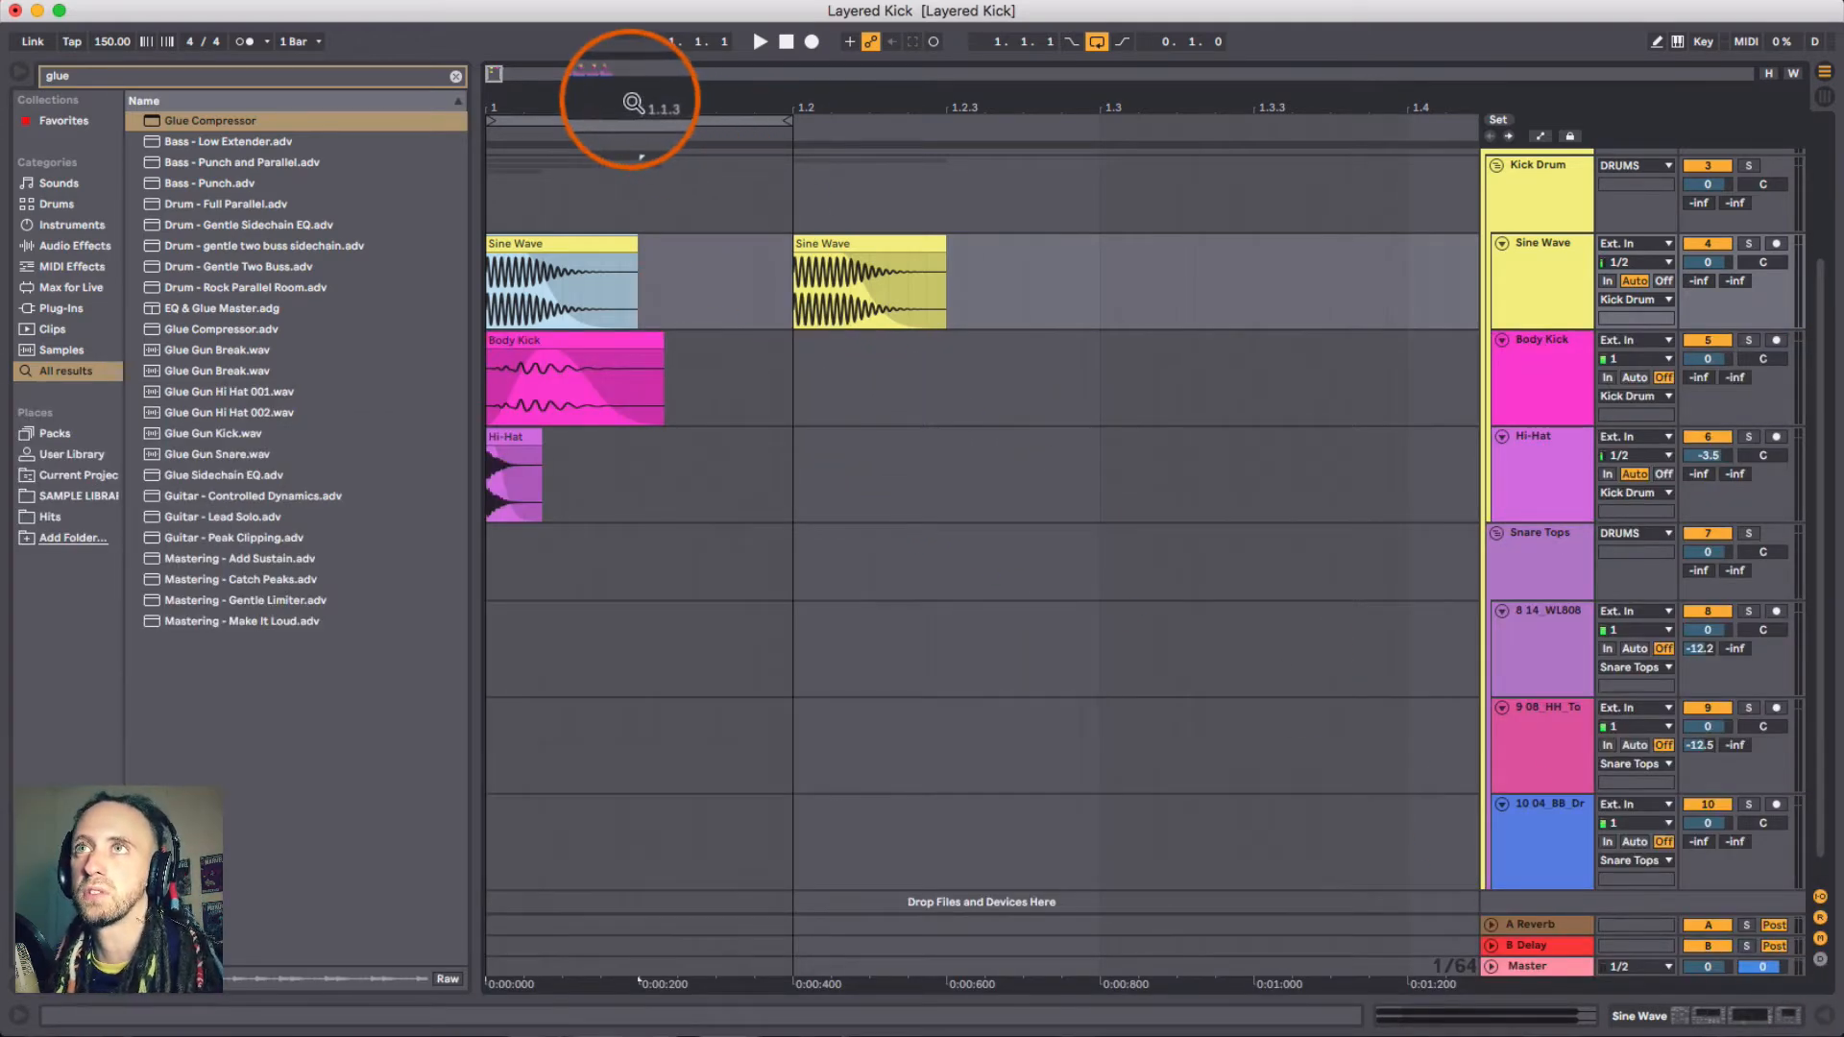
# - Zoom into the start of the arrangement and solo the Sine Wave track
pyautogui.moveTo(626, 100); pyautogui.dragTo(677, 378)
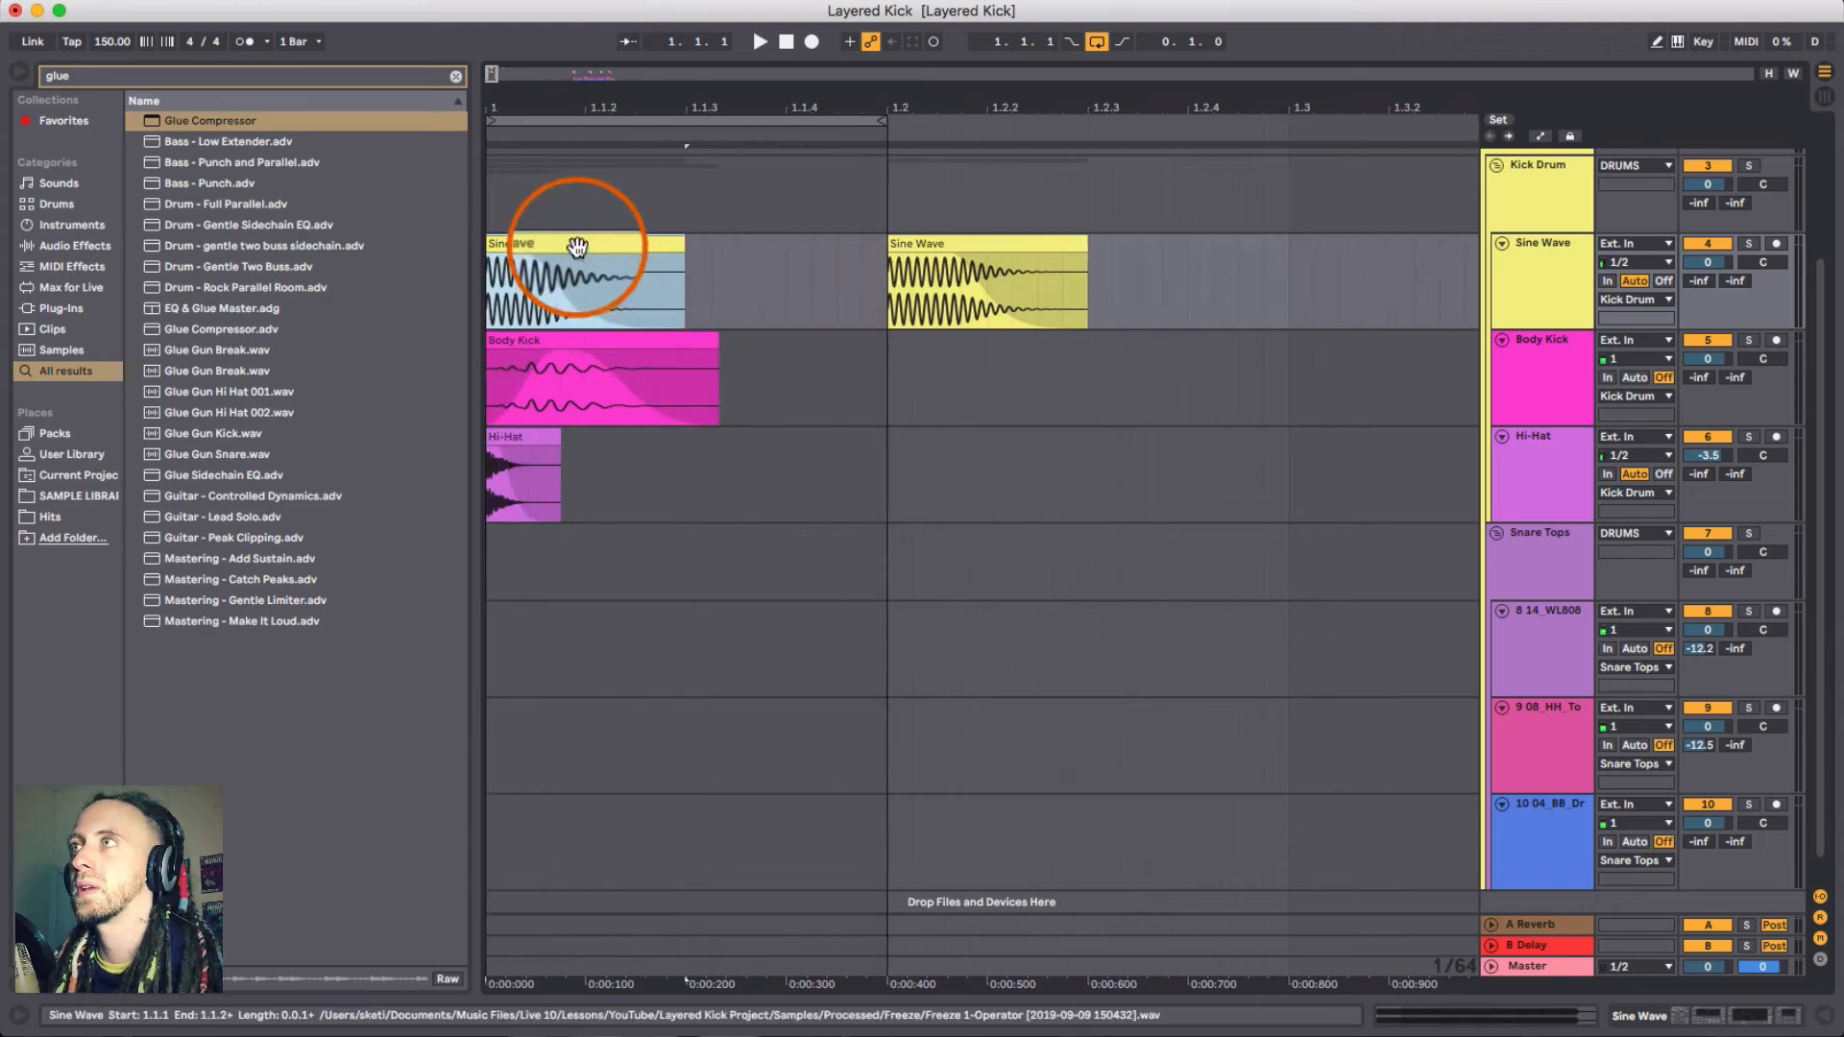
pyautogui.click(1528, 292)
pyautogui.click(1750, 243)
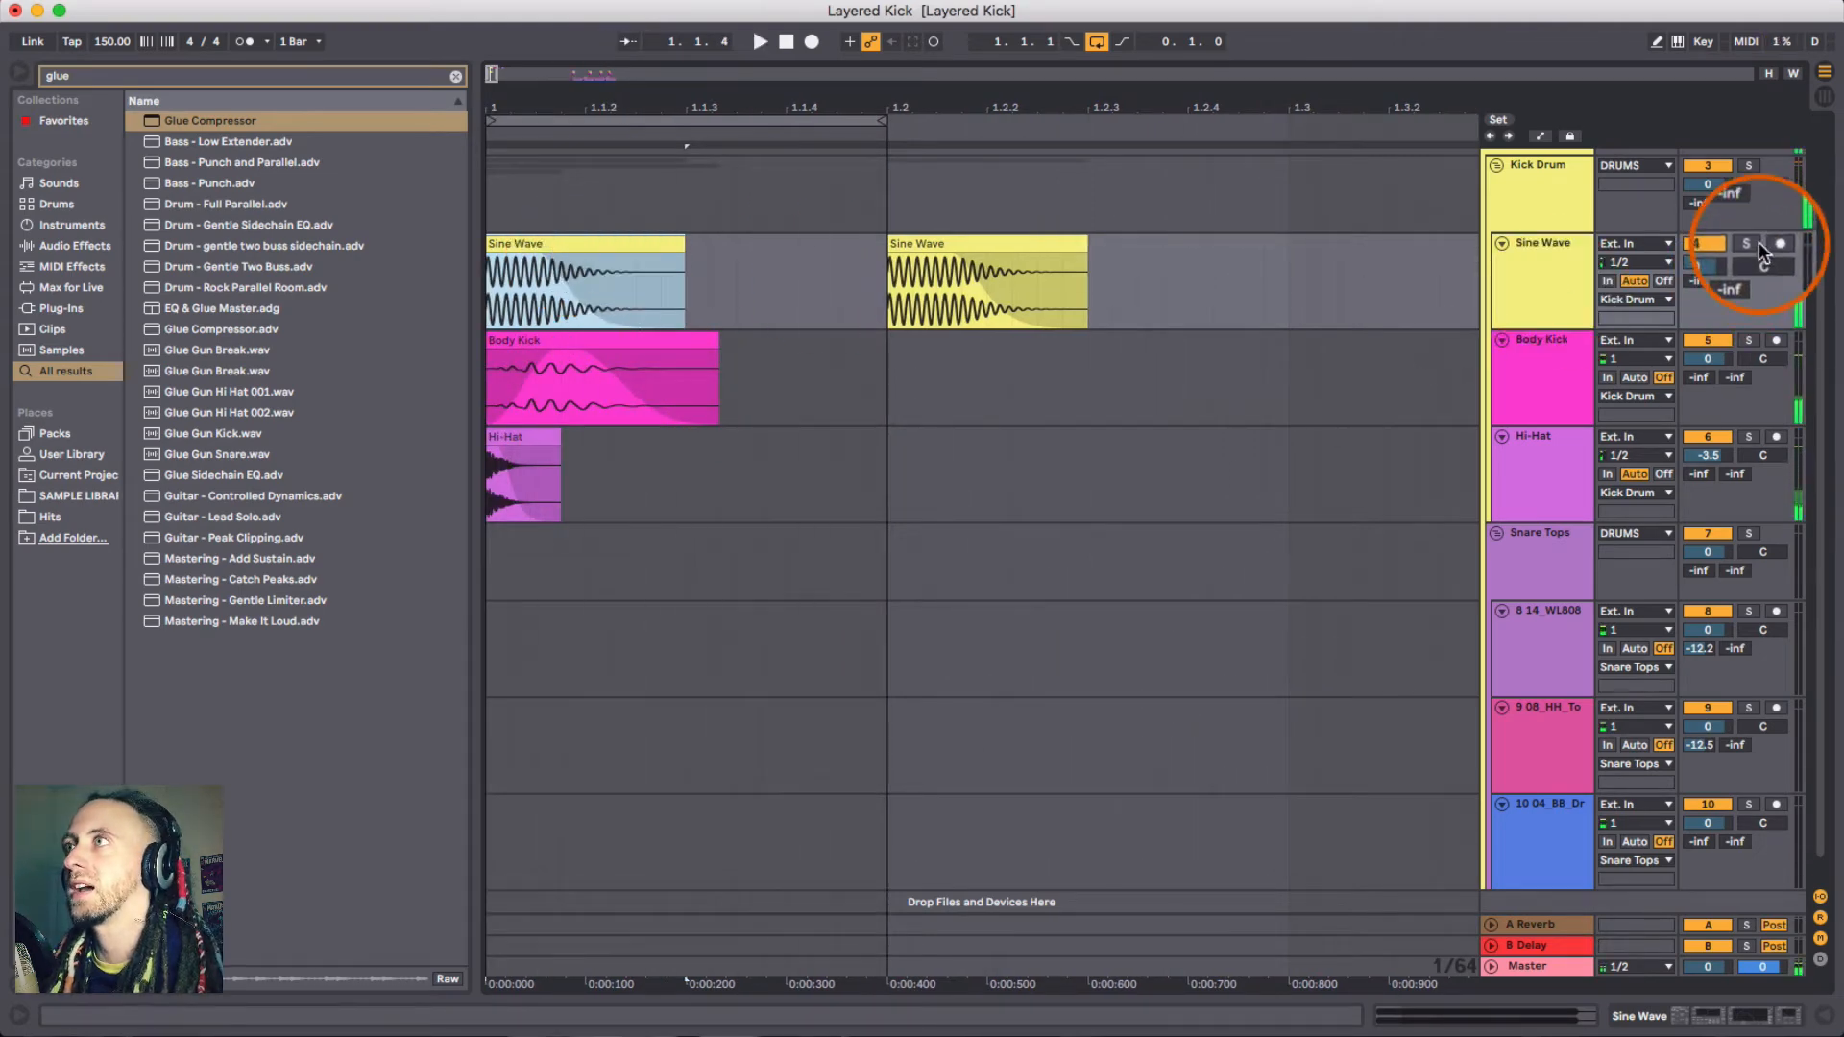
# - Play the first and second Sine Wave clips to compare their sound
pyautogui.click(824, 348)
pyautogui.click(540, 278)
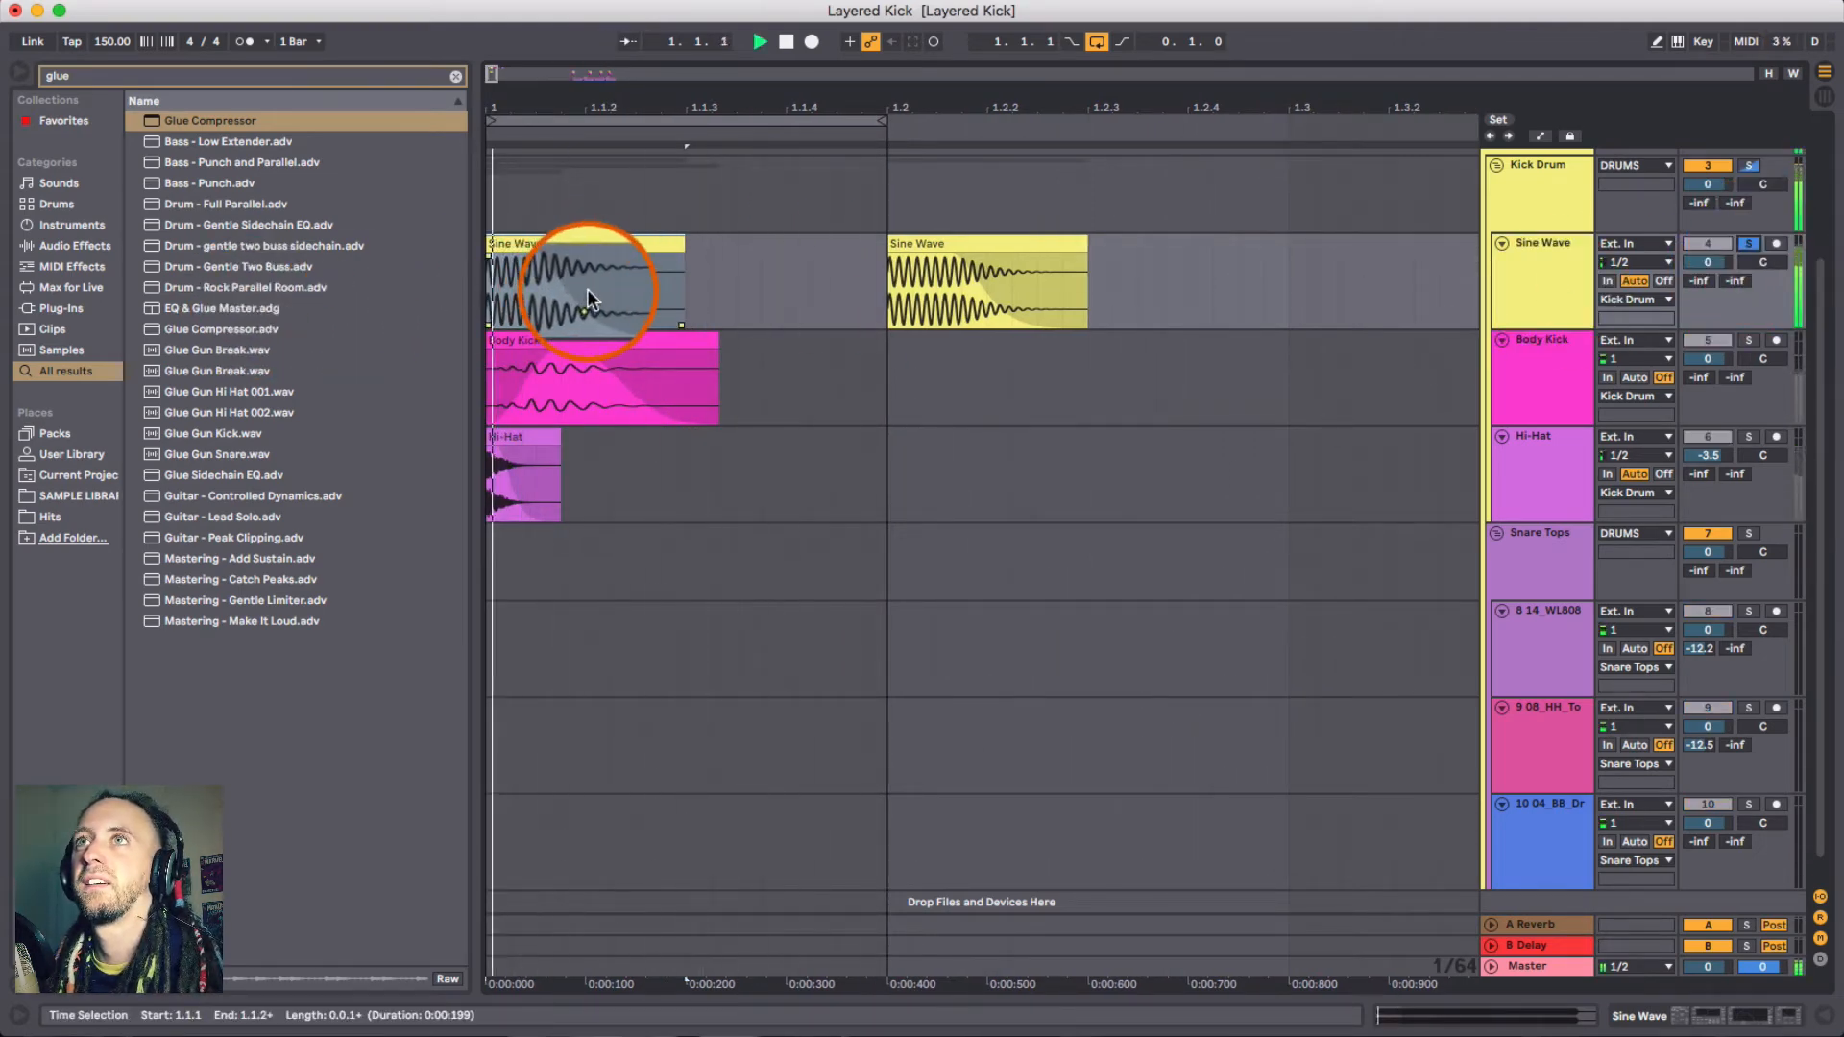
pyautogui.press('space')
pyautogui.click(985, 248)
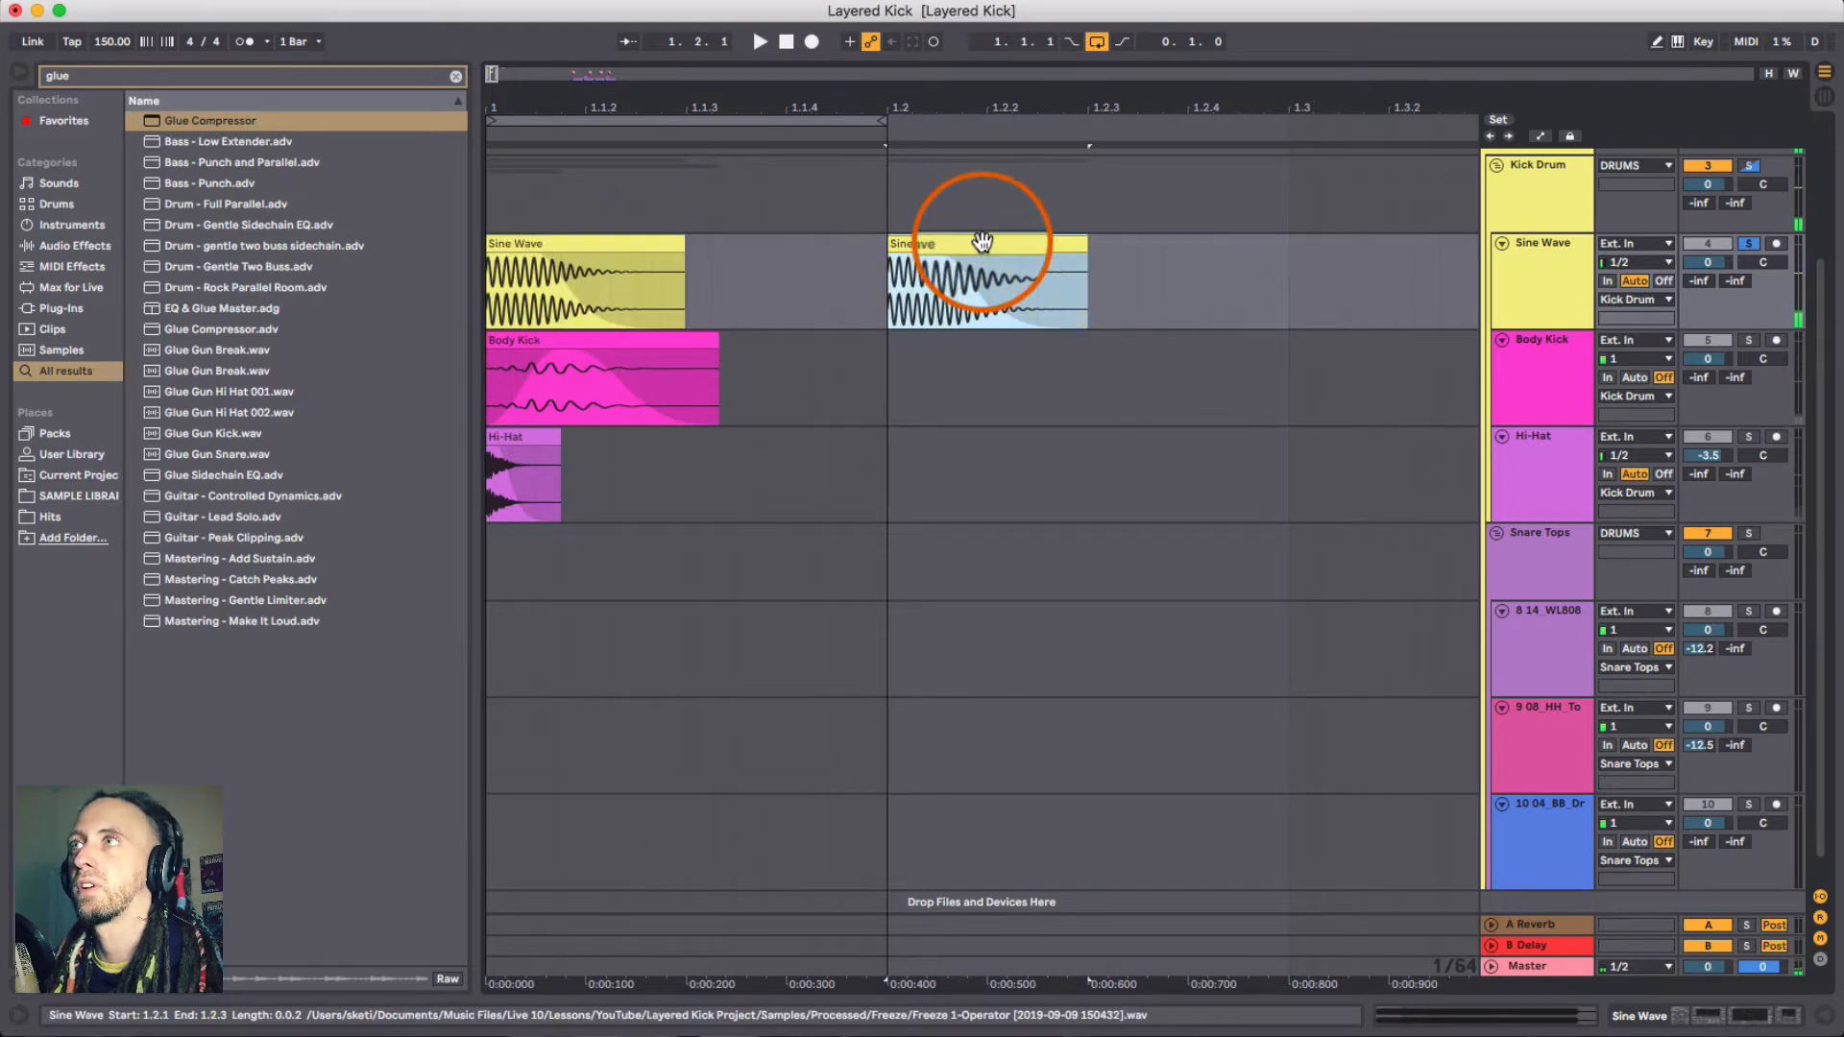
pyautogui.press('space')
pyautogui.press('space')
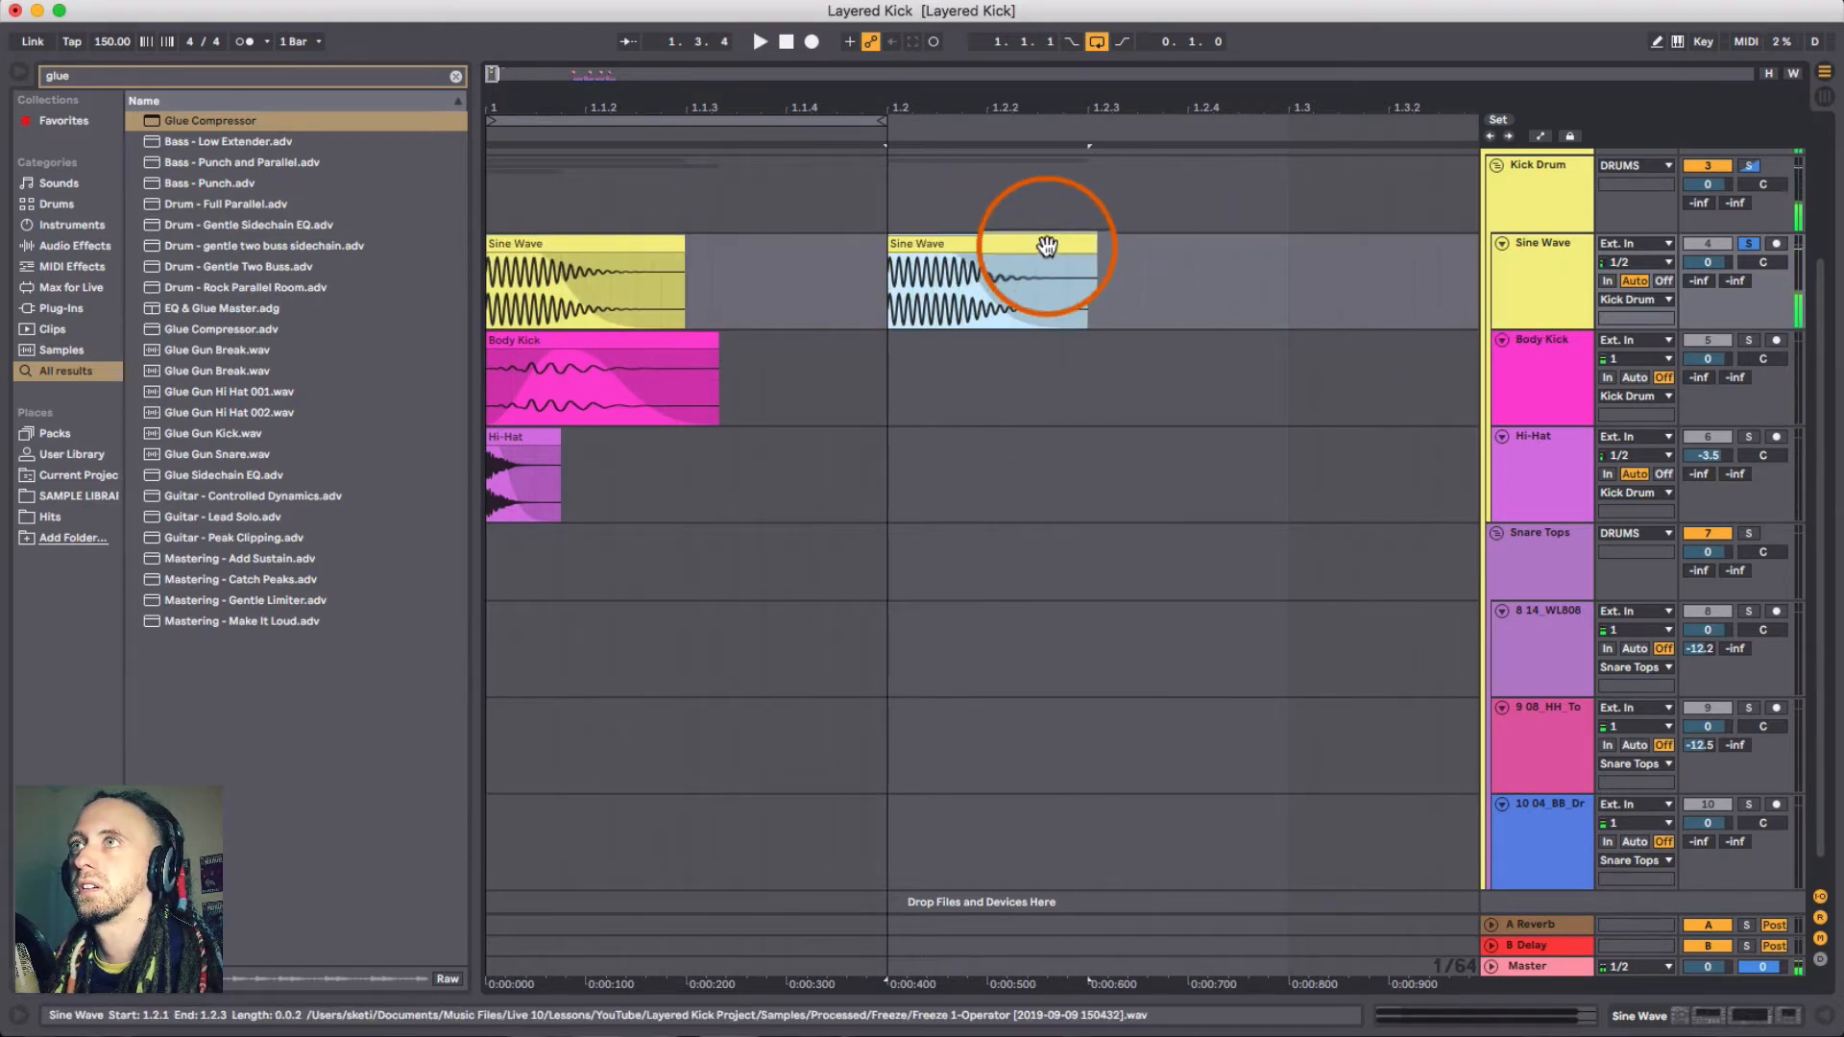
# - Open the second Sine Wave clip and flatten its Transposition envelope by lowering the first breakpoint to 0 st
pyautogui.doubleClick(1046, 245)
pyautogui.scroll(5, 857, 632)
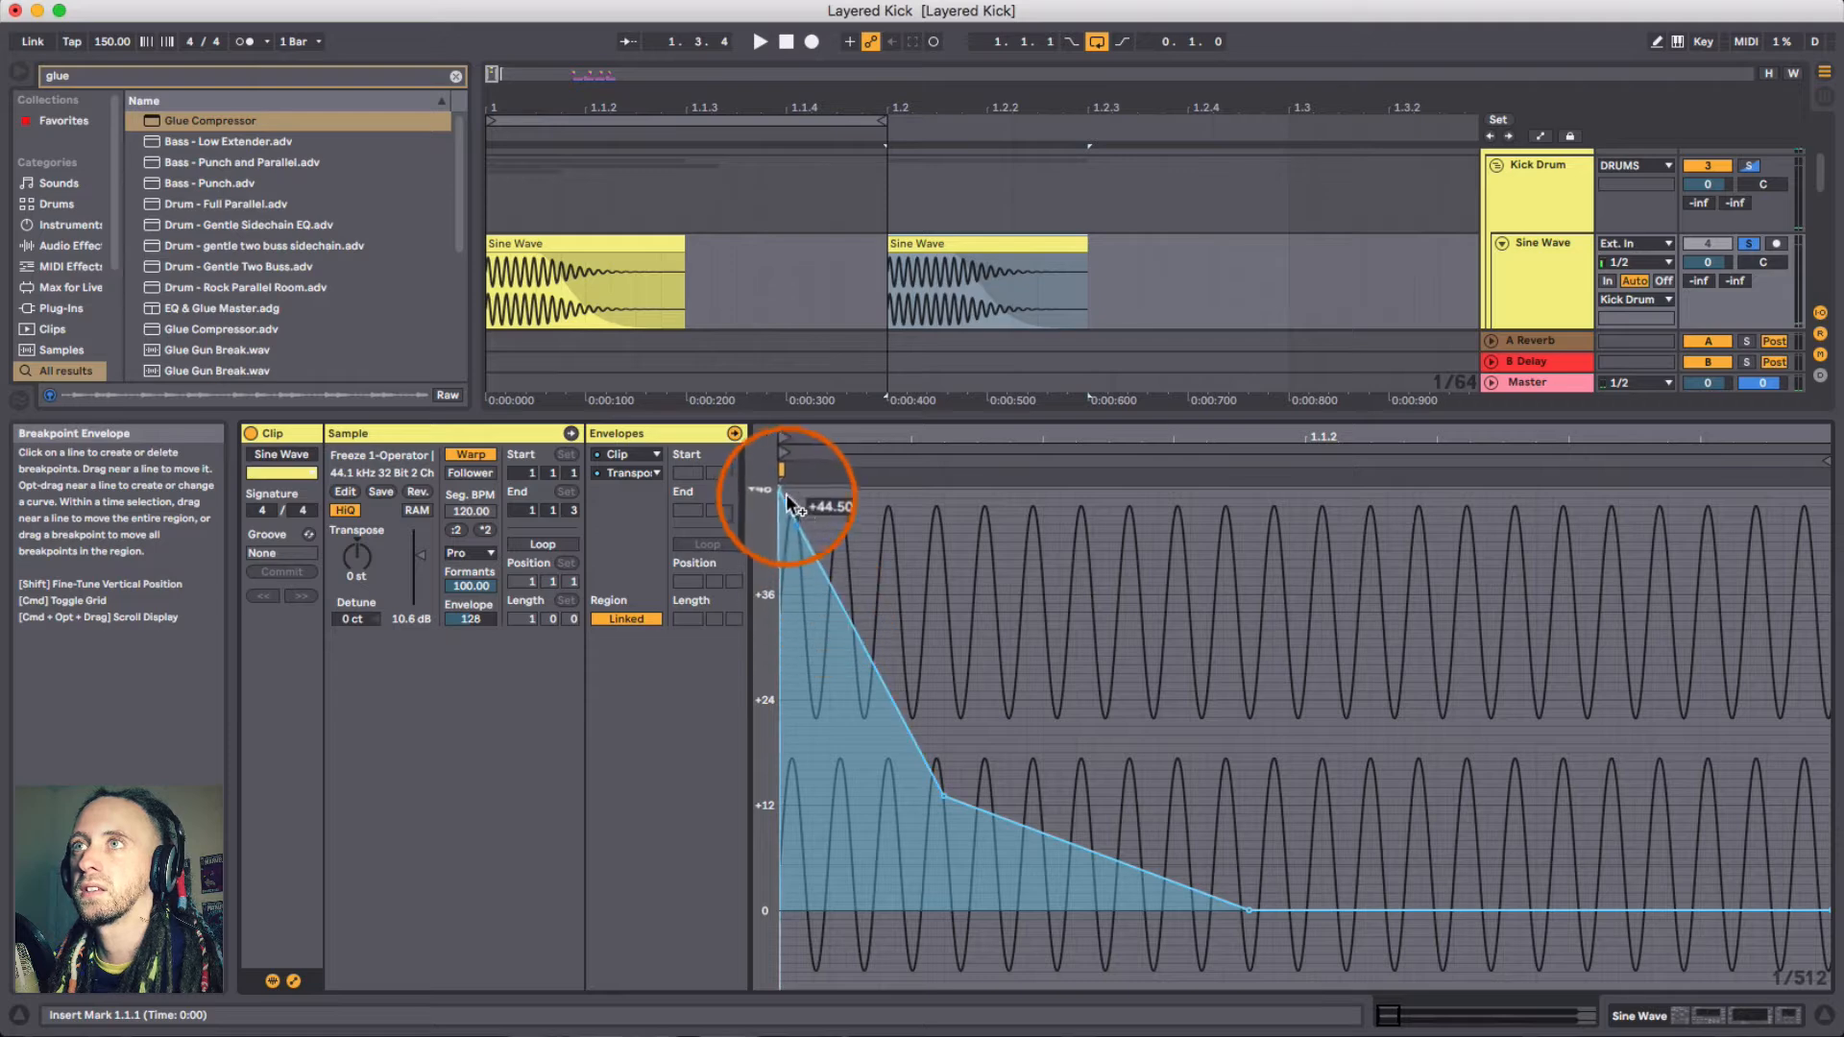
pyautogui.moveTo(780, 492); pyautogui.dragTo(944, 910)
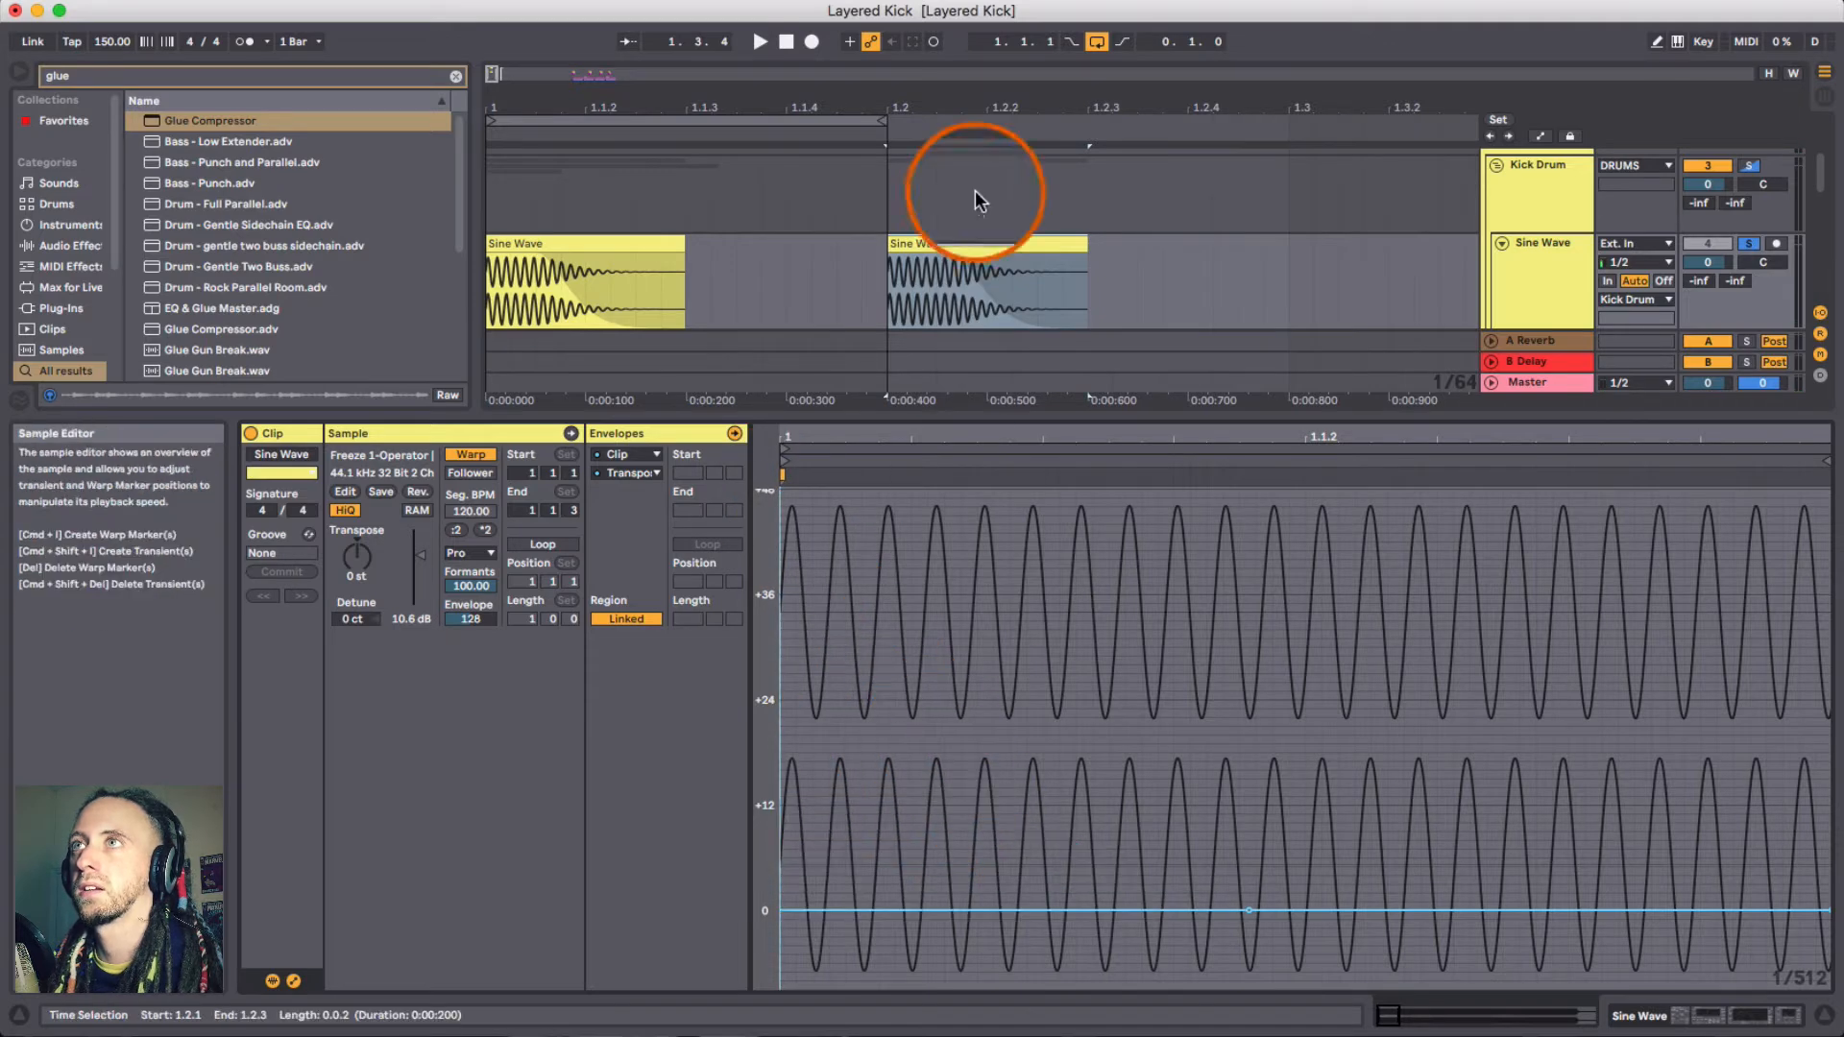
# - Select the first Sine Wave clip and play it back
pyautogui.click(972, 242)
pyautogui.click(620, 245)
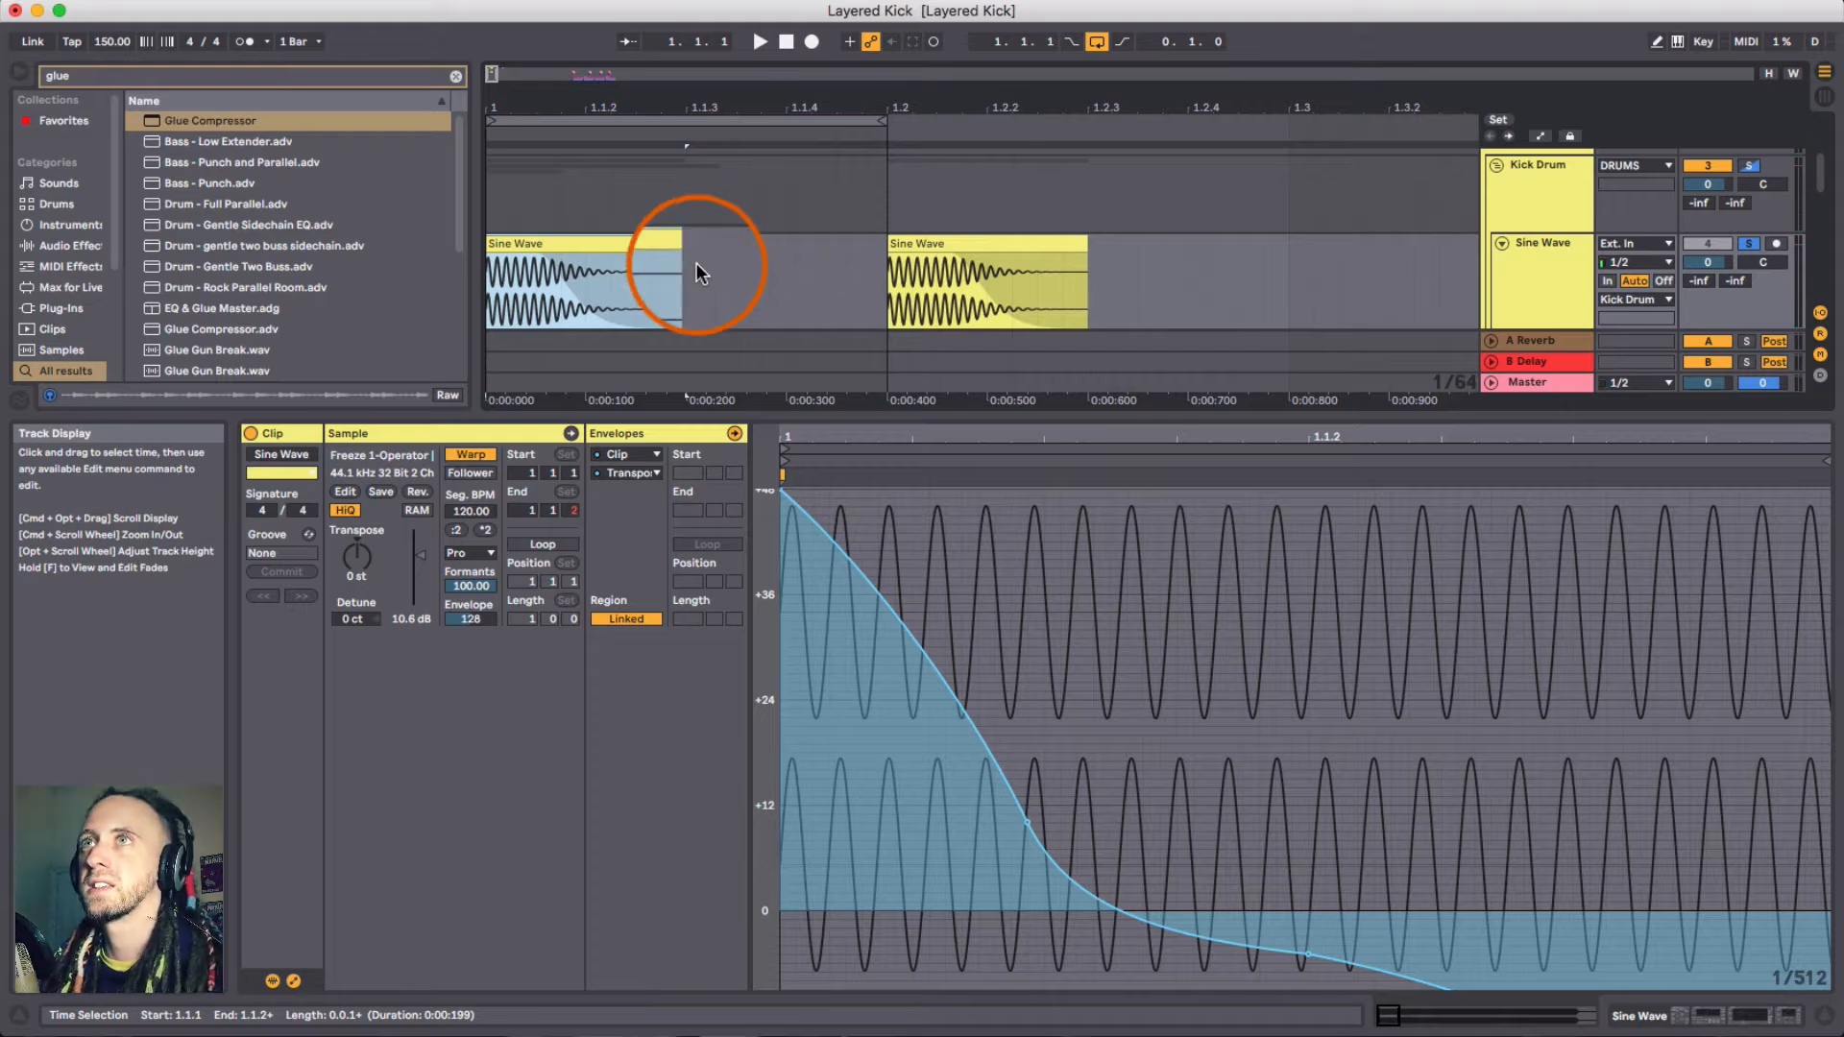
pyautogui.press('space')
pyautogui.press('space')
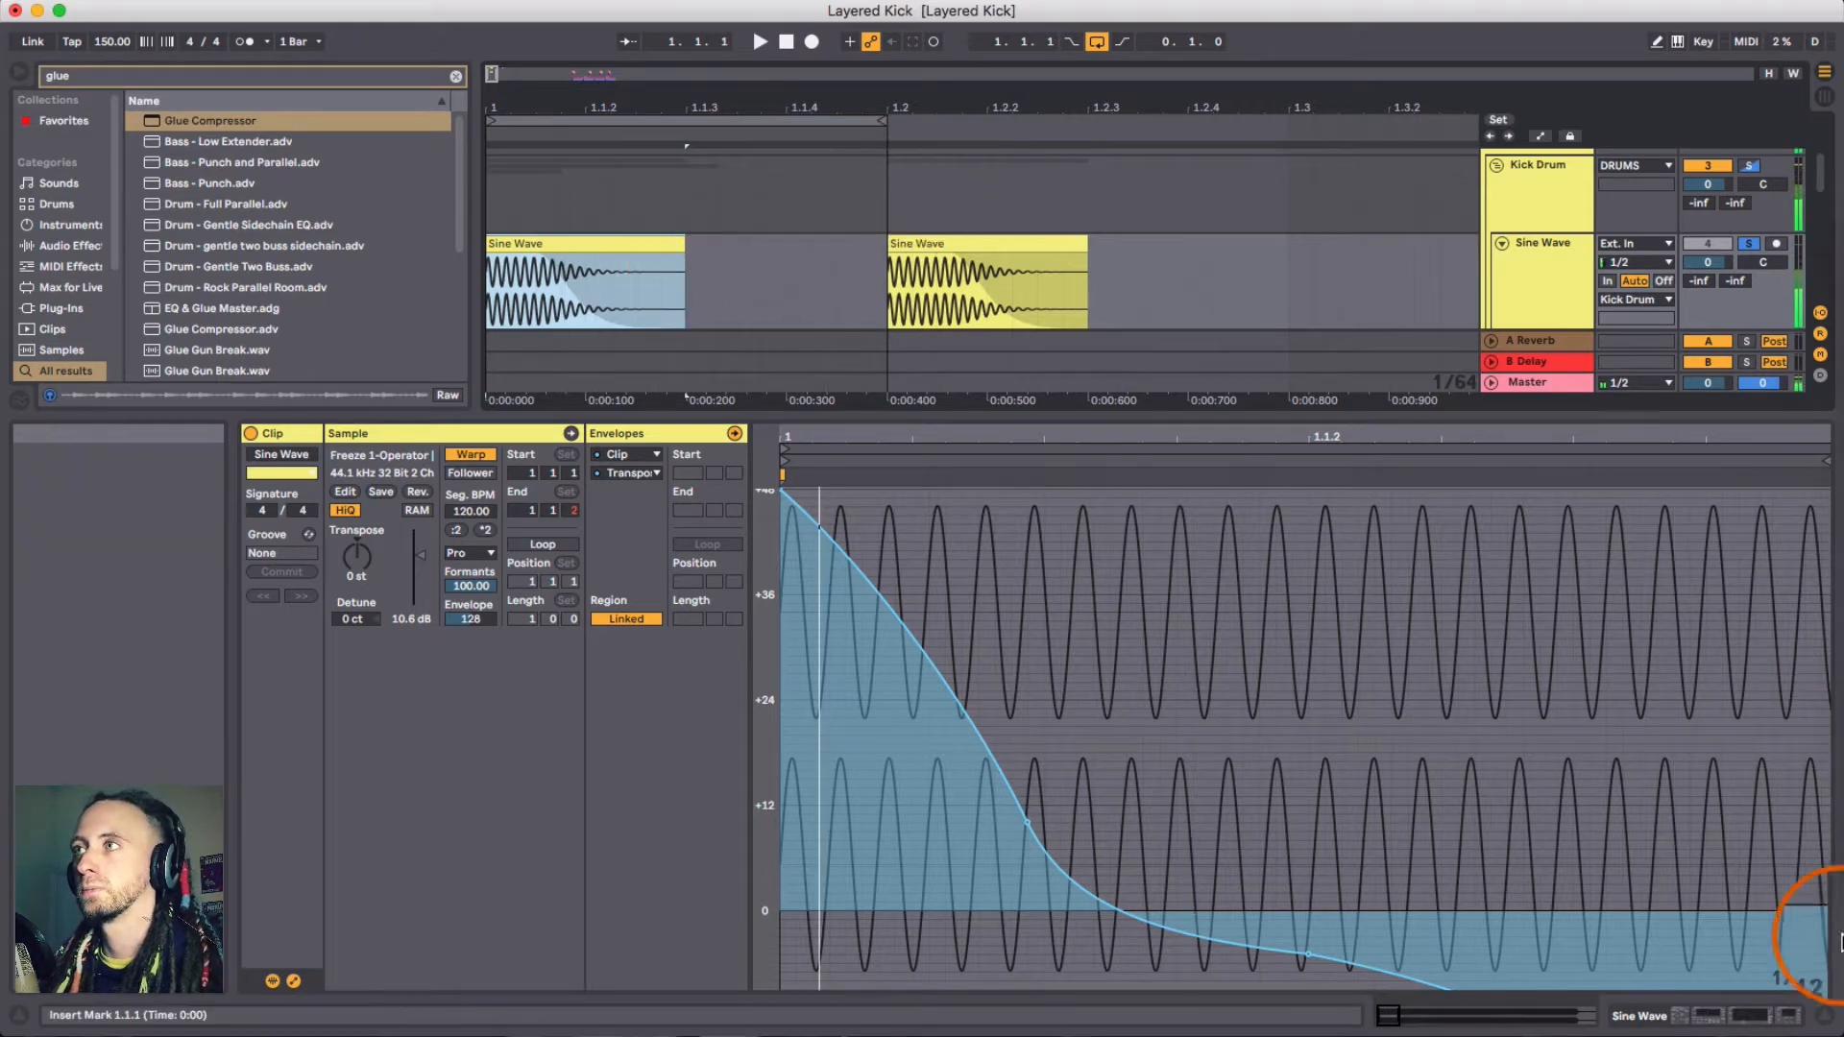
# - Show the Sine Wave track's device chain and switch on the Frequency Shifter
pyautogui.doubleClick(1536, 298)
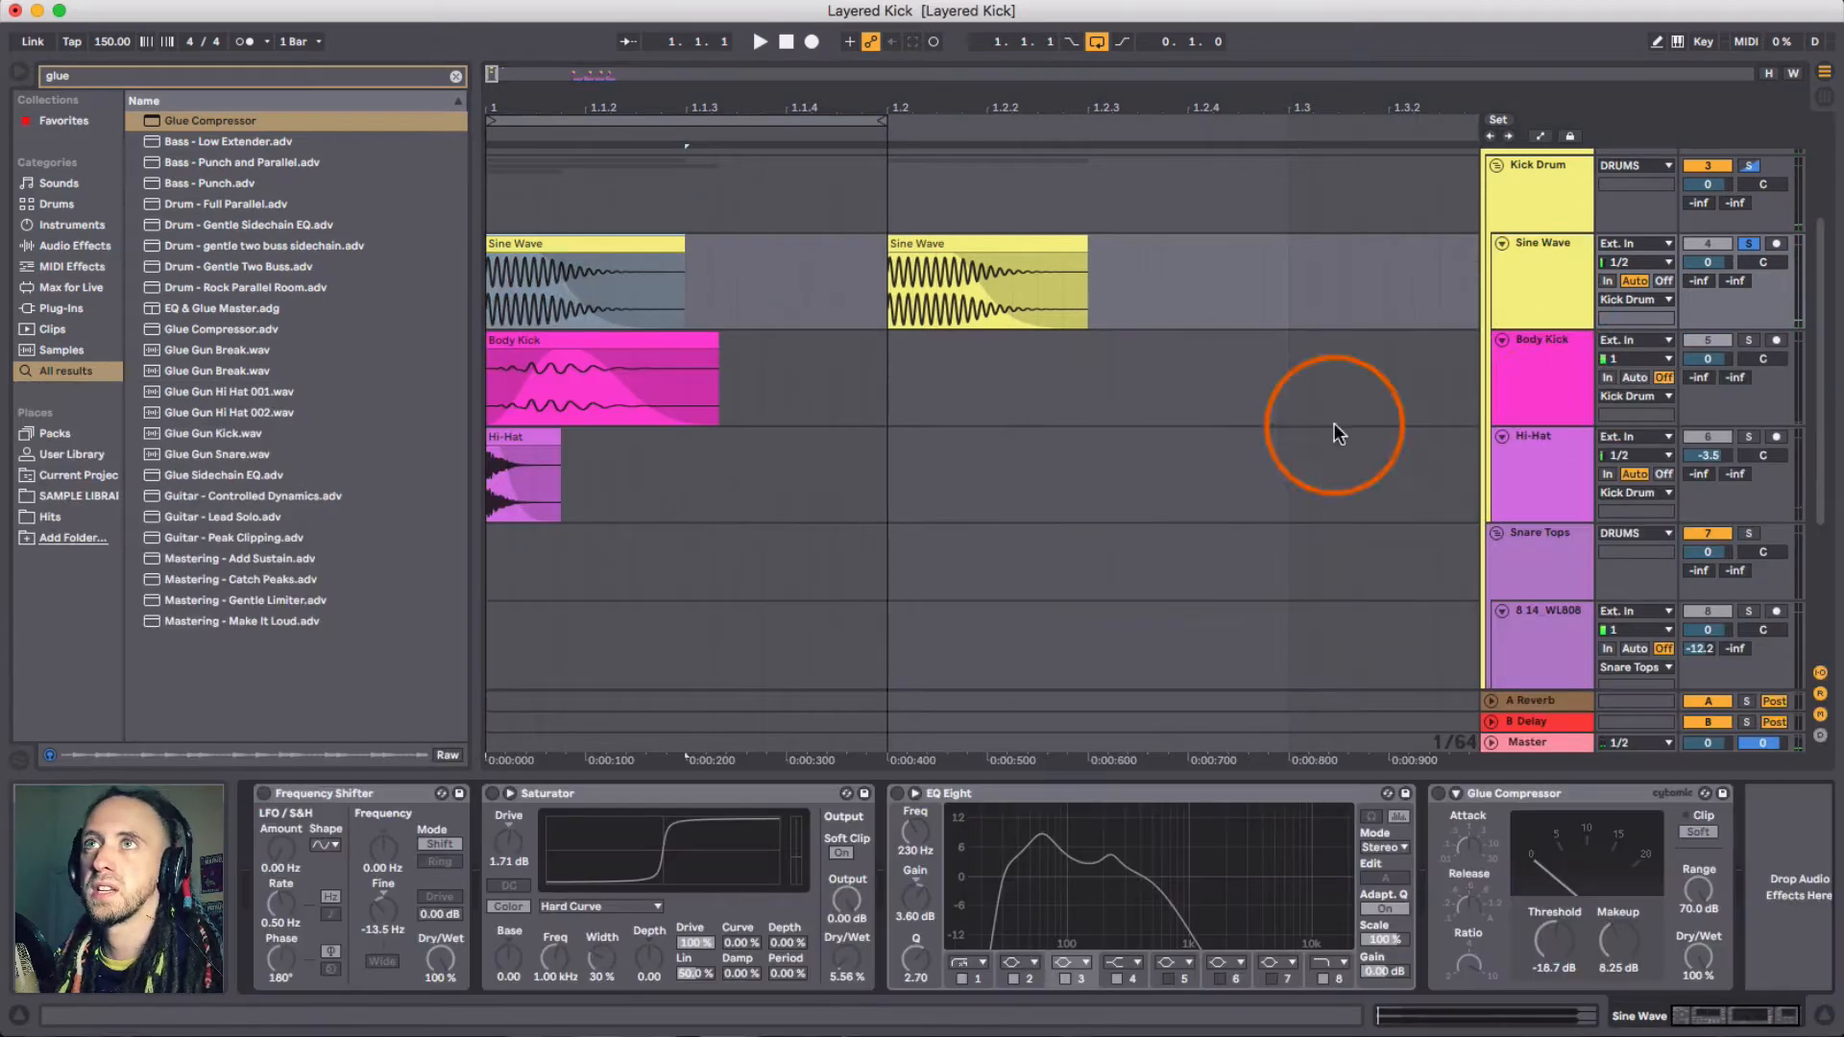
pyautogui.click(557, 265)
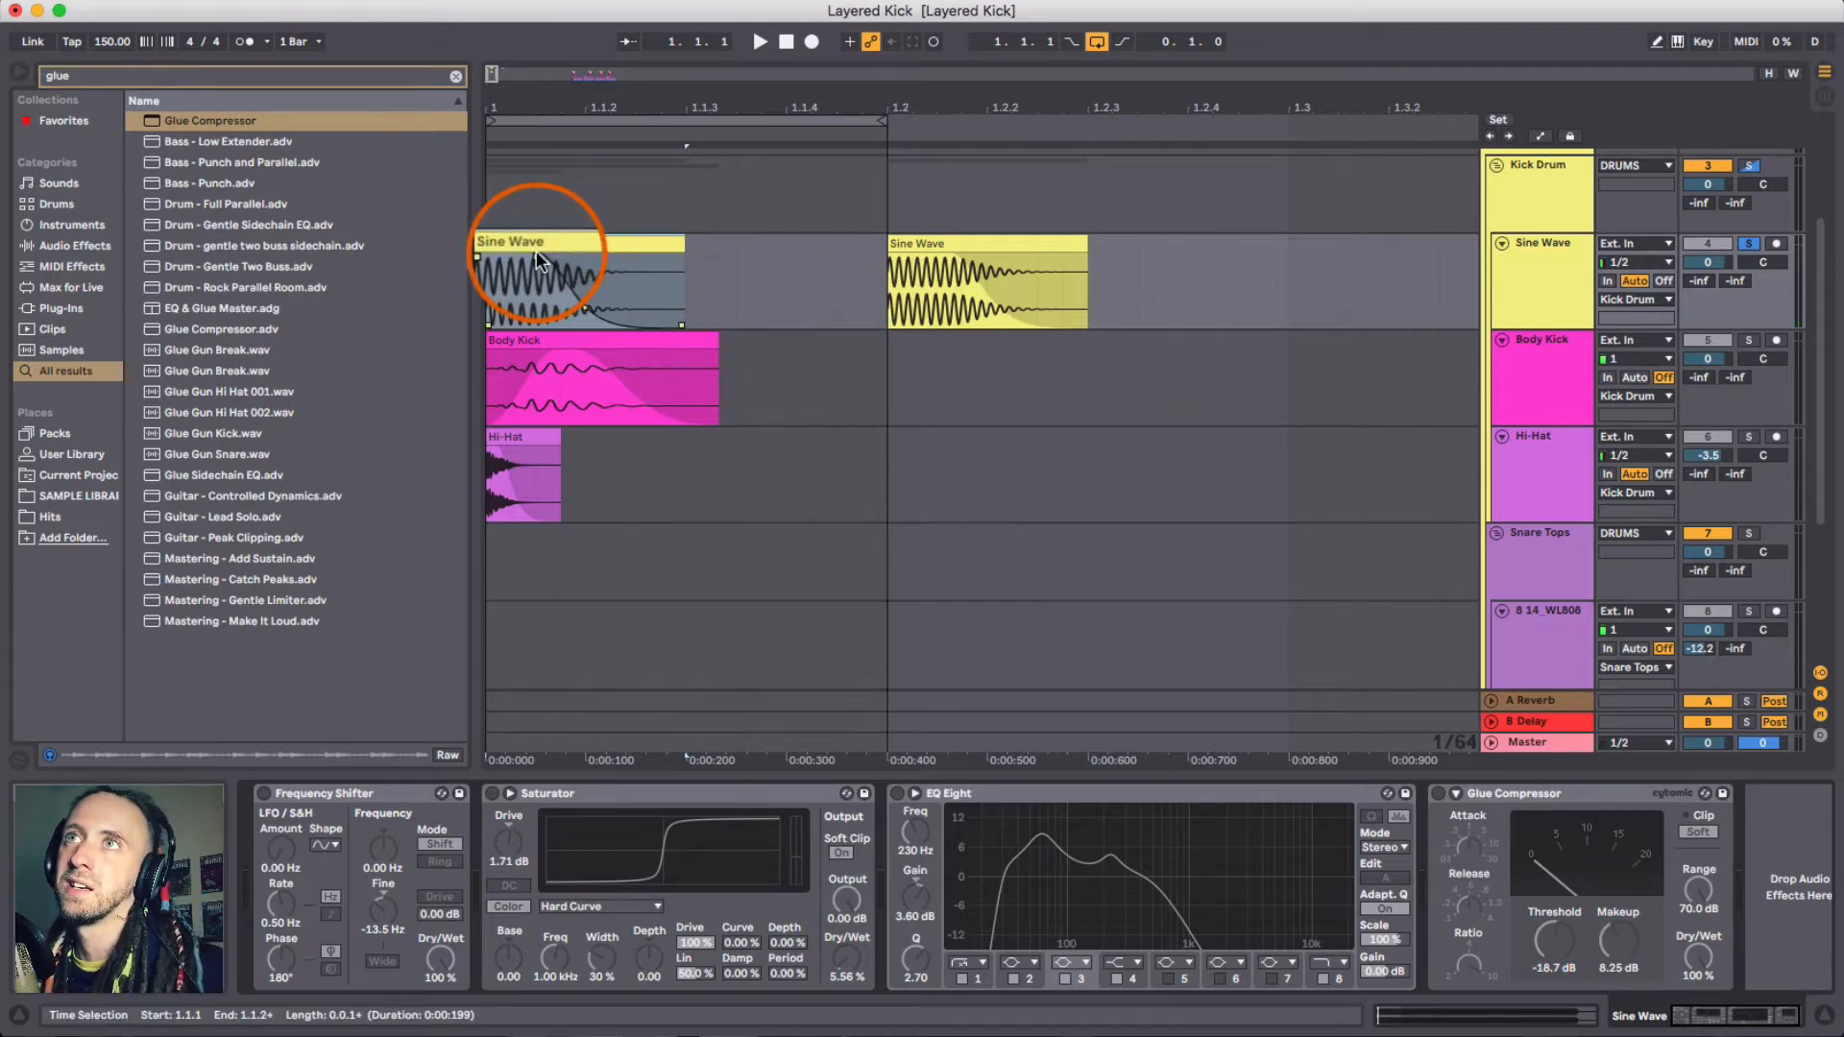
pyautogui.click(298, 793)
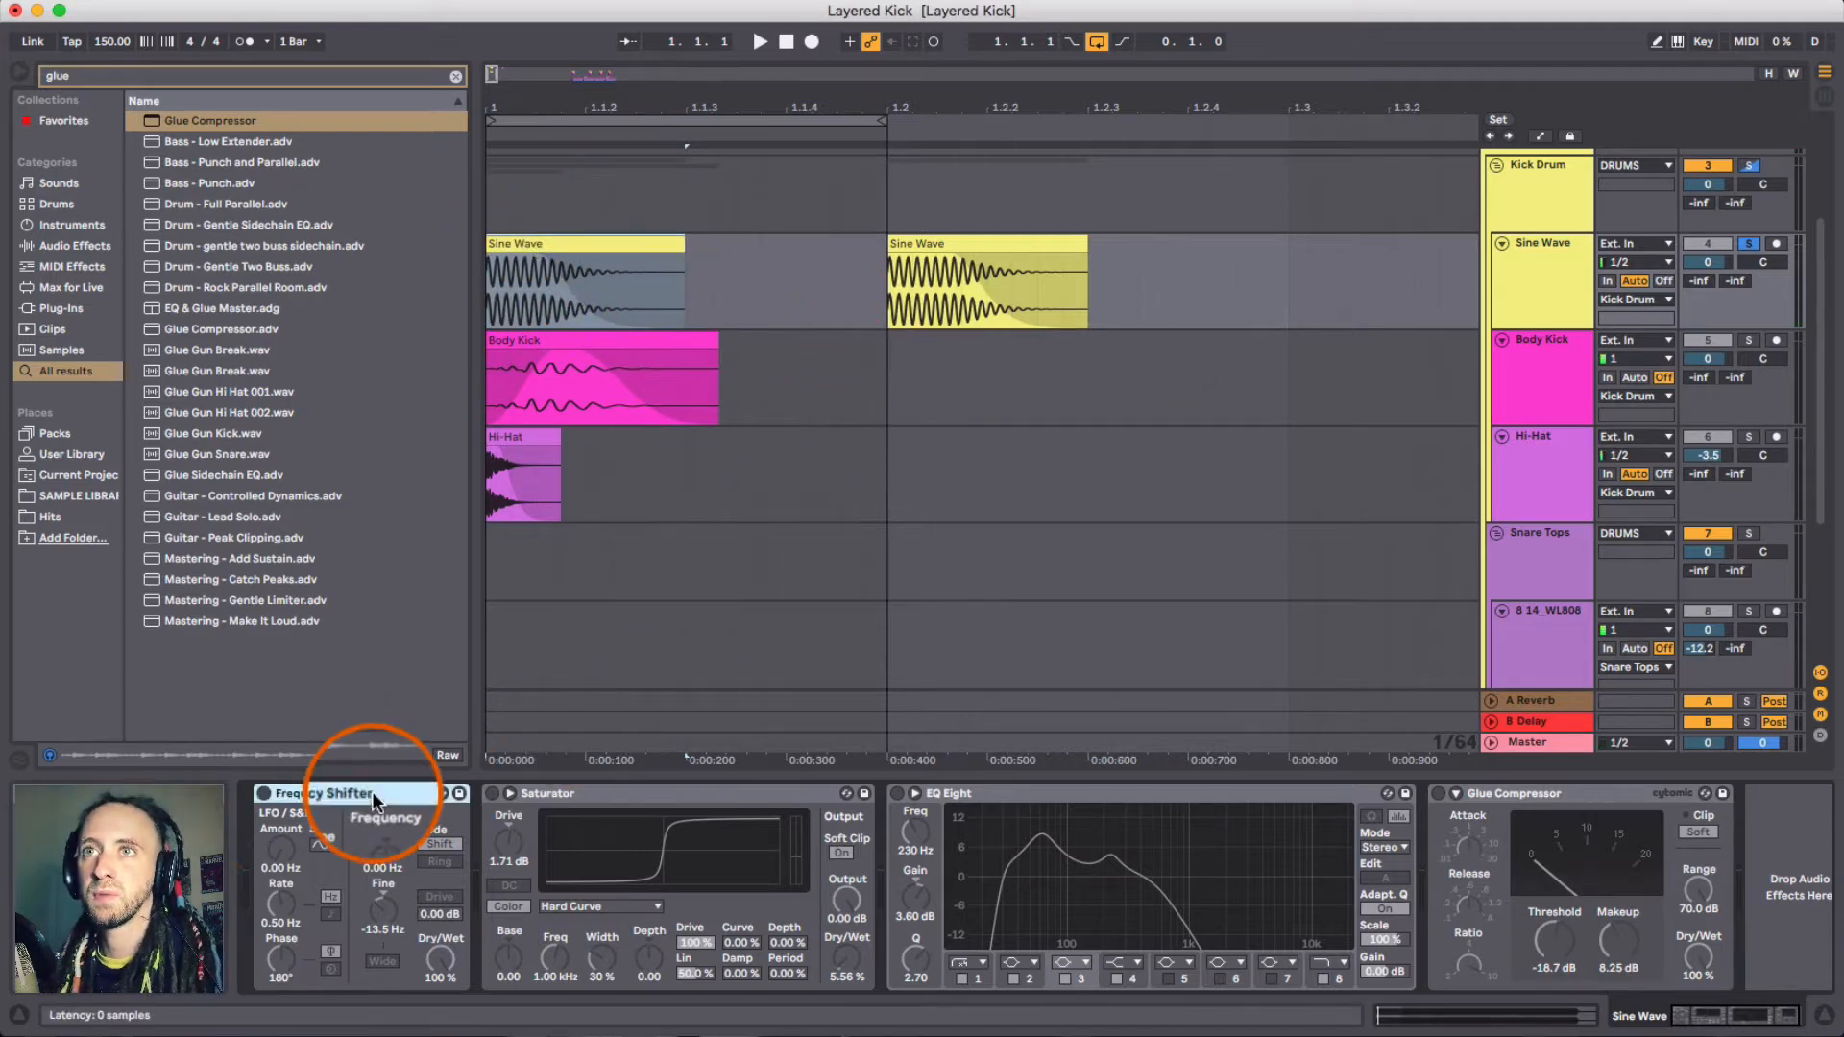
pyautogui.click(265, 793)
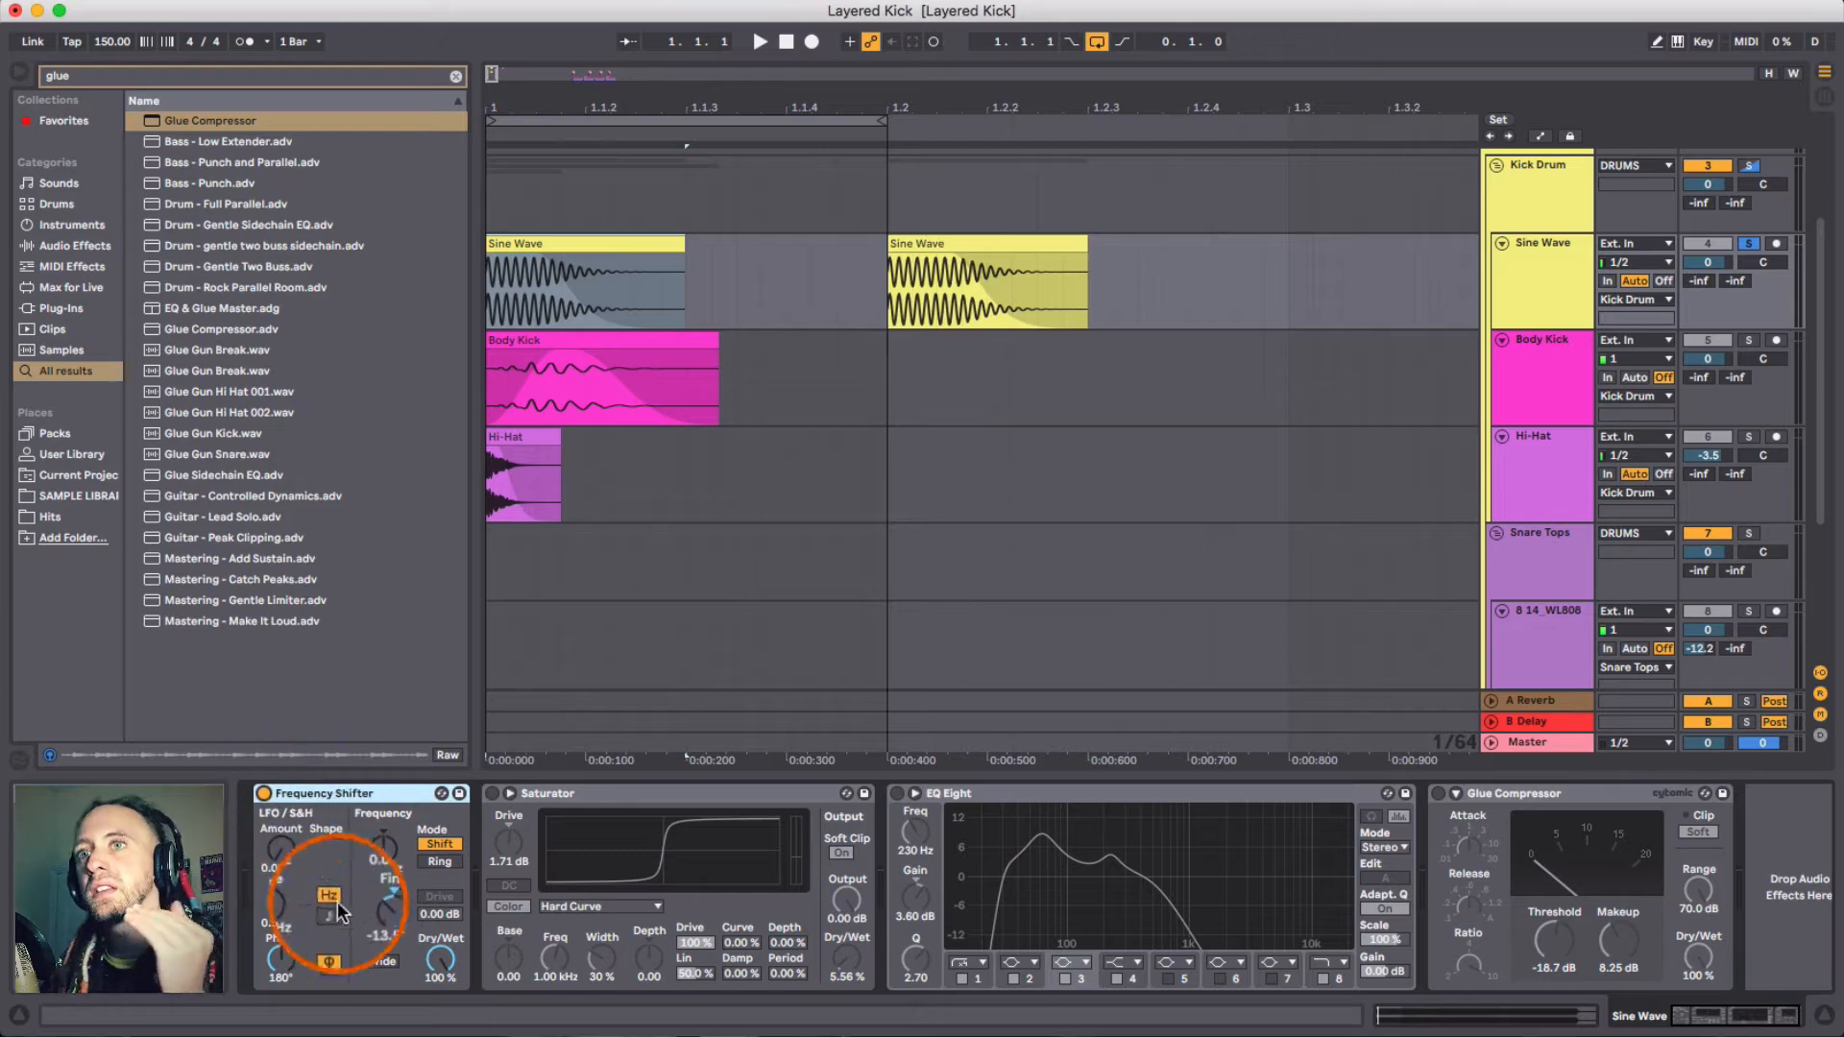
# - Audition the first Sine Wave clip through its device chain
pyautogui.doubleClick(573, 240)
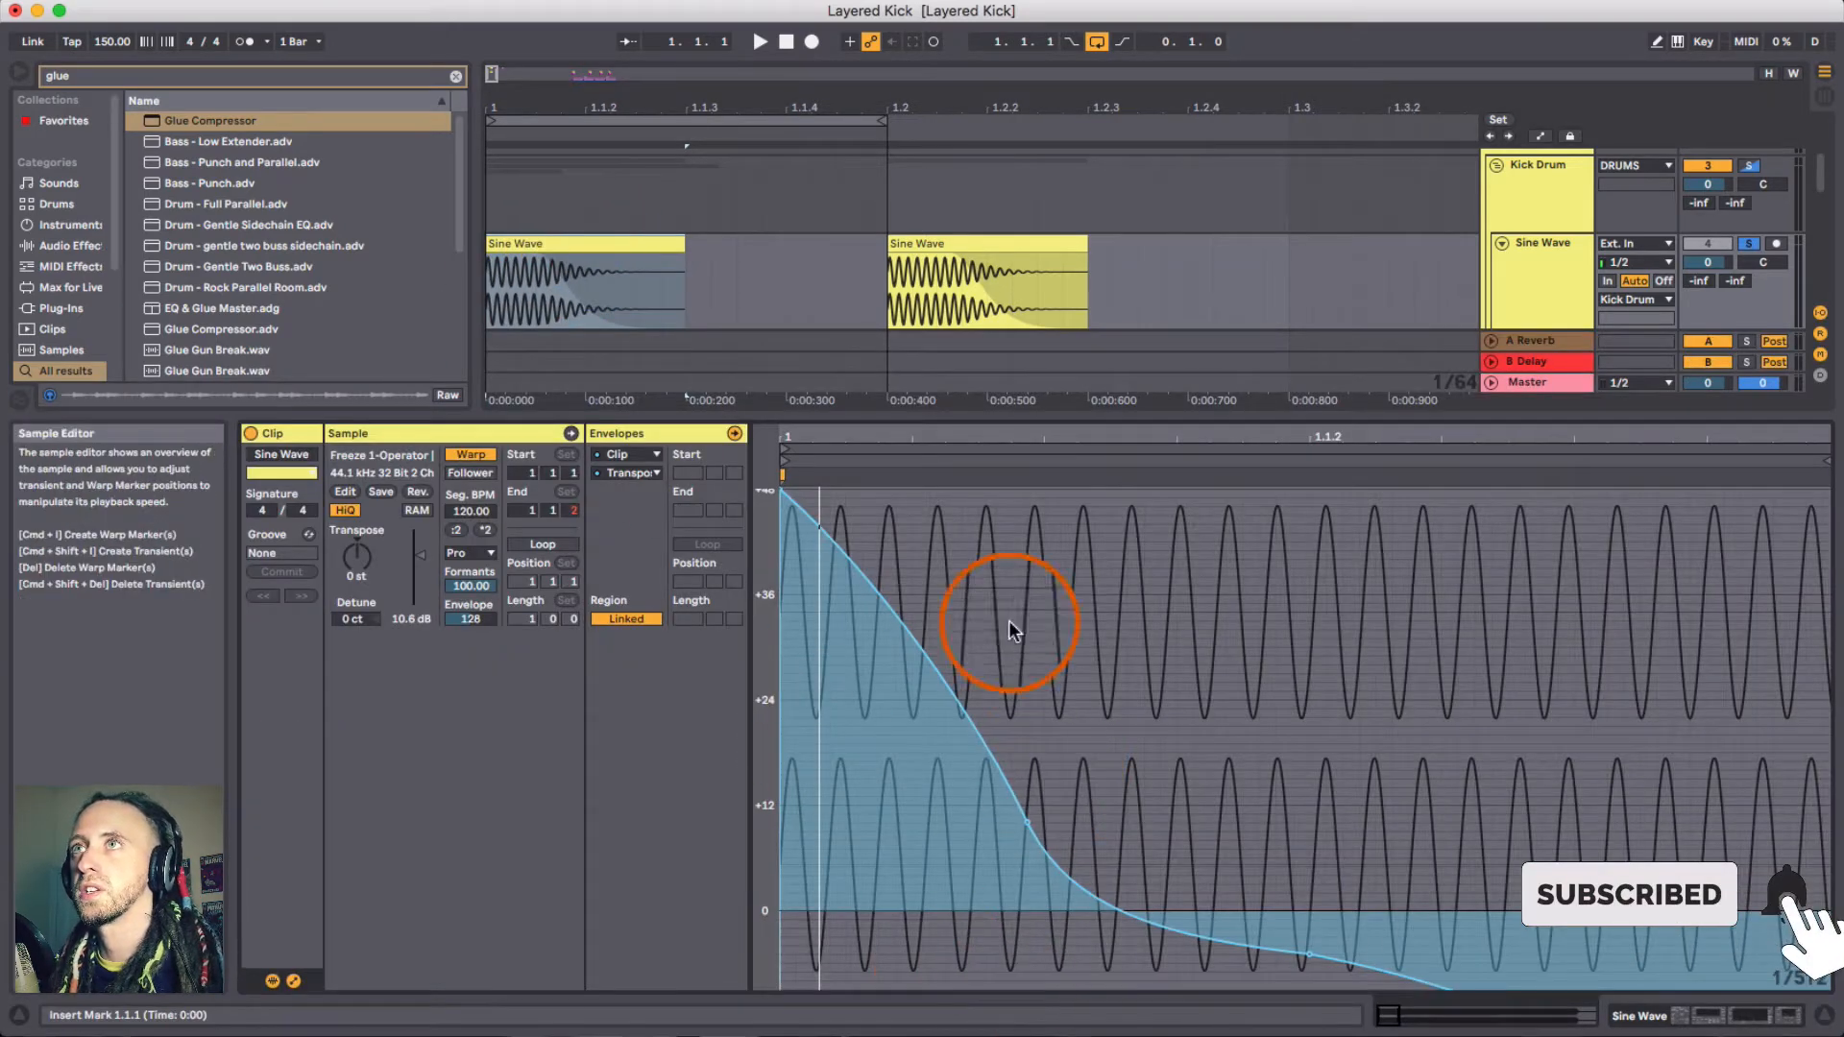
pyautogui.click(1822, 1016)
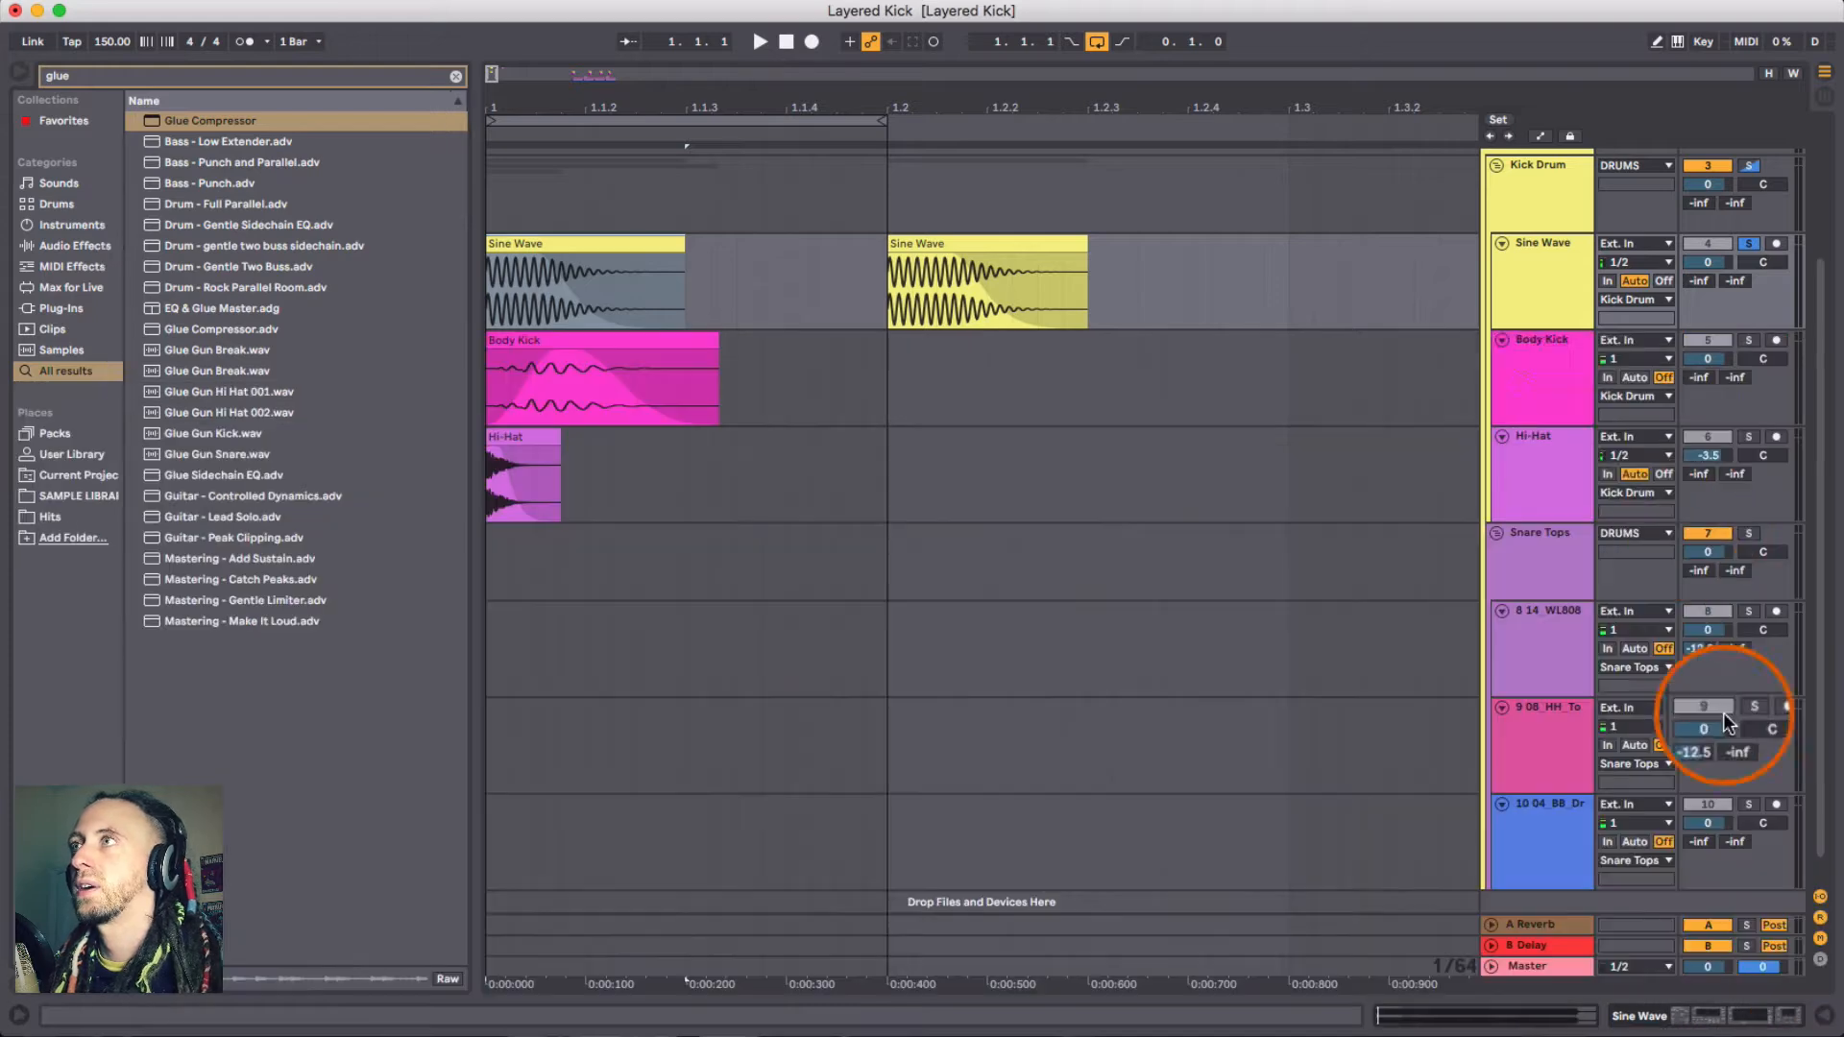
pyautogui.doubleClick(1546, 269)
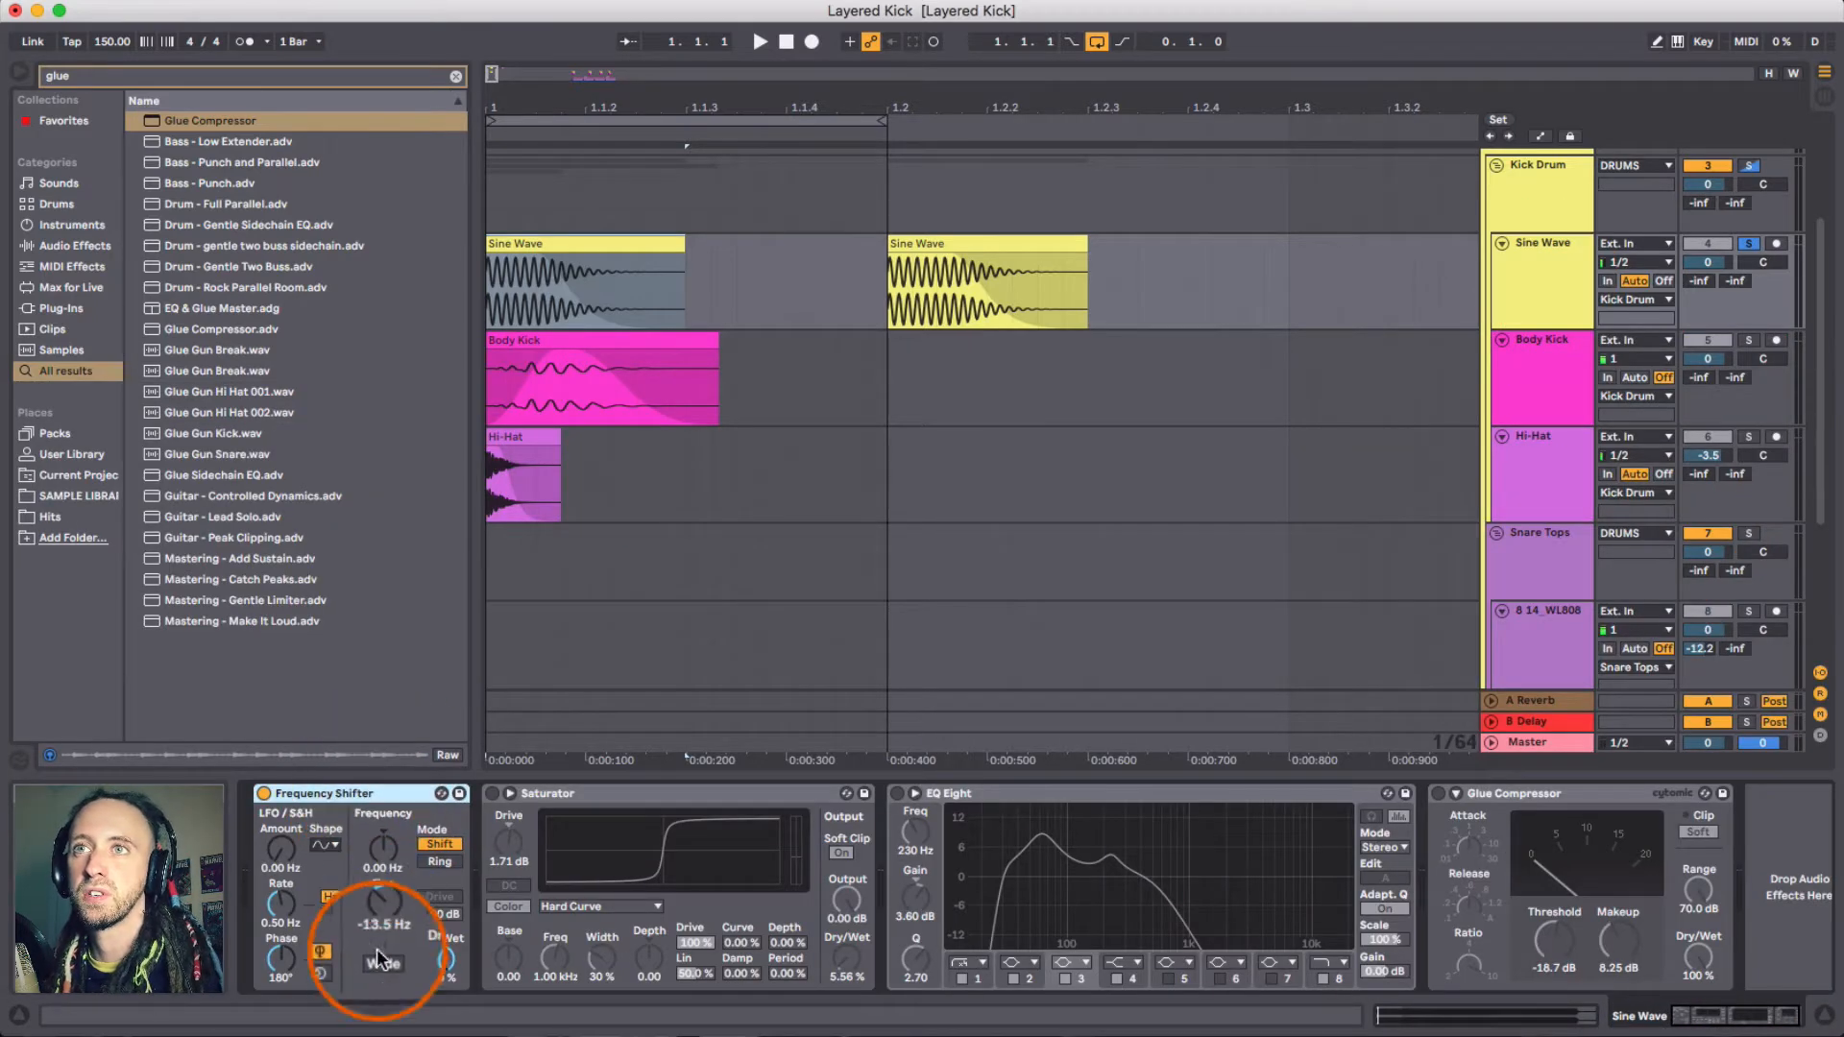
pyautogui.click(639, 240)
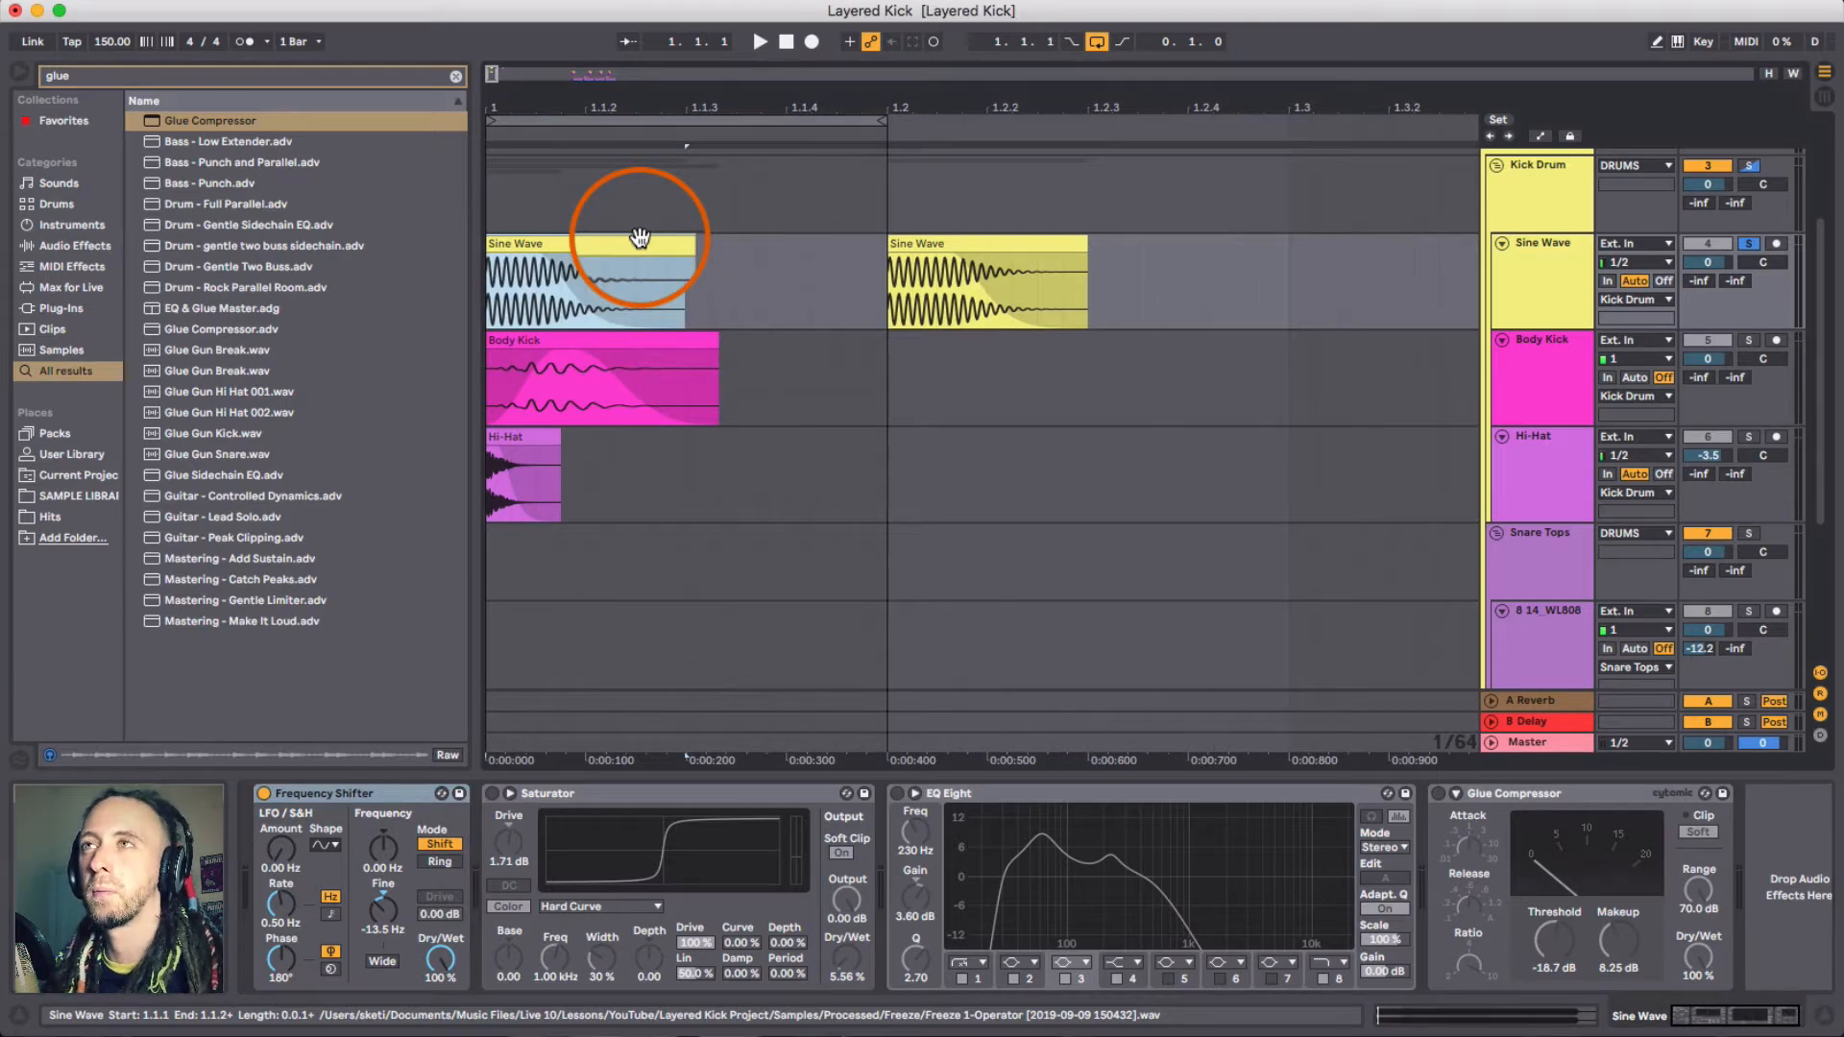
pyautogui.press('space')
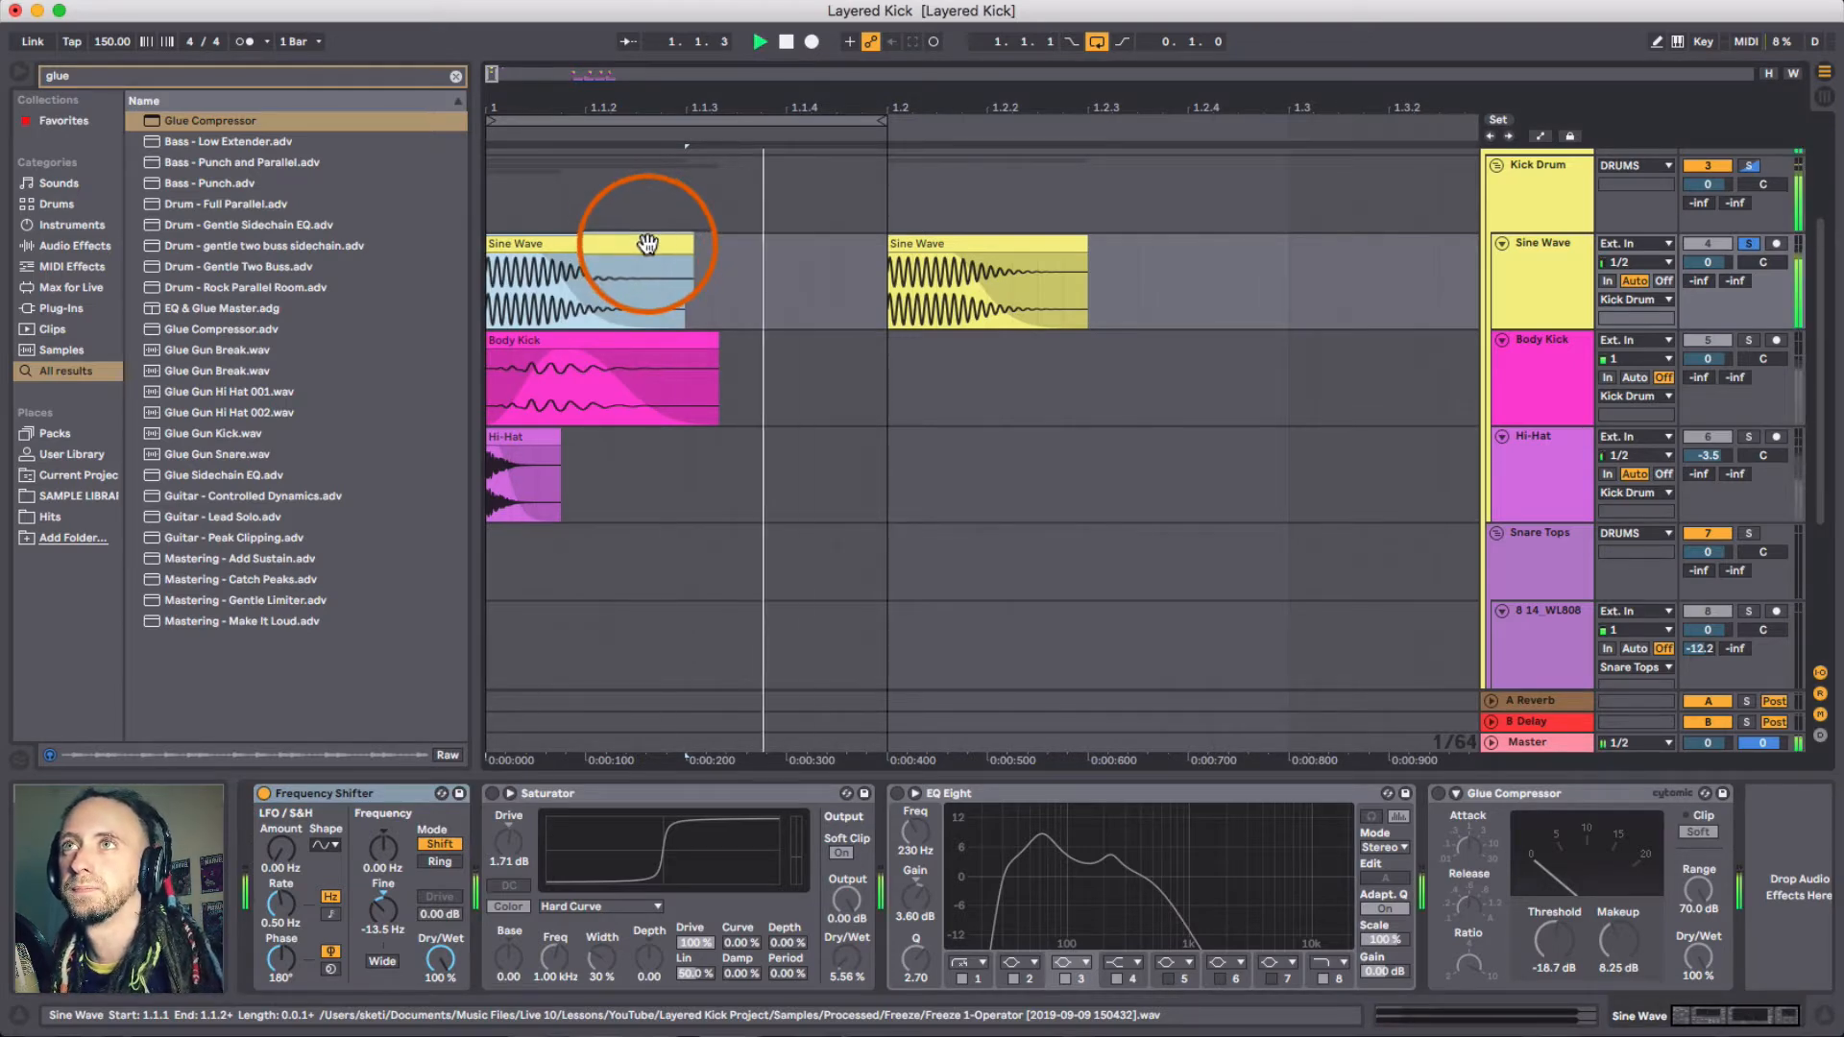
pyautogui.press('space')
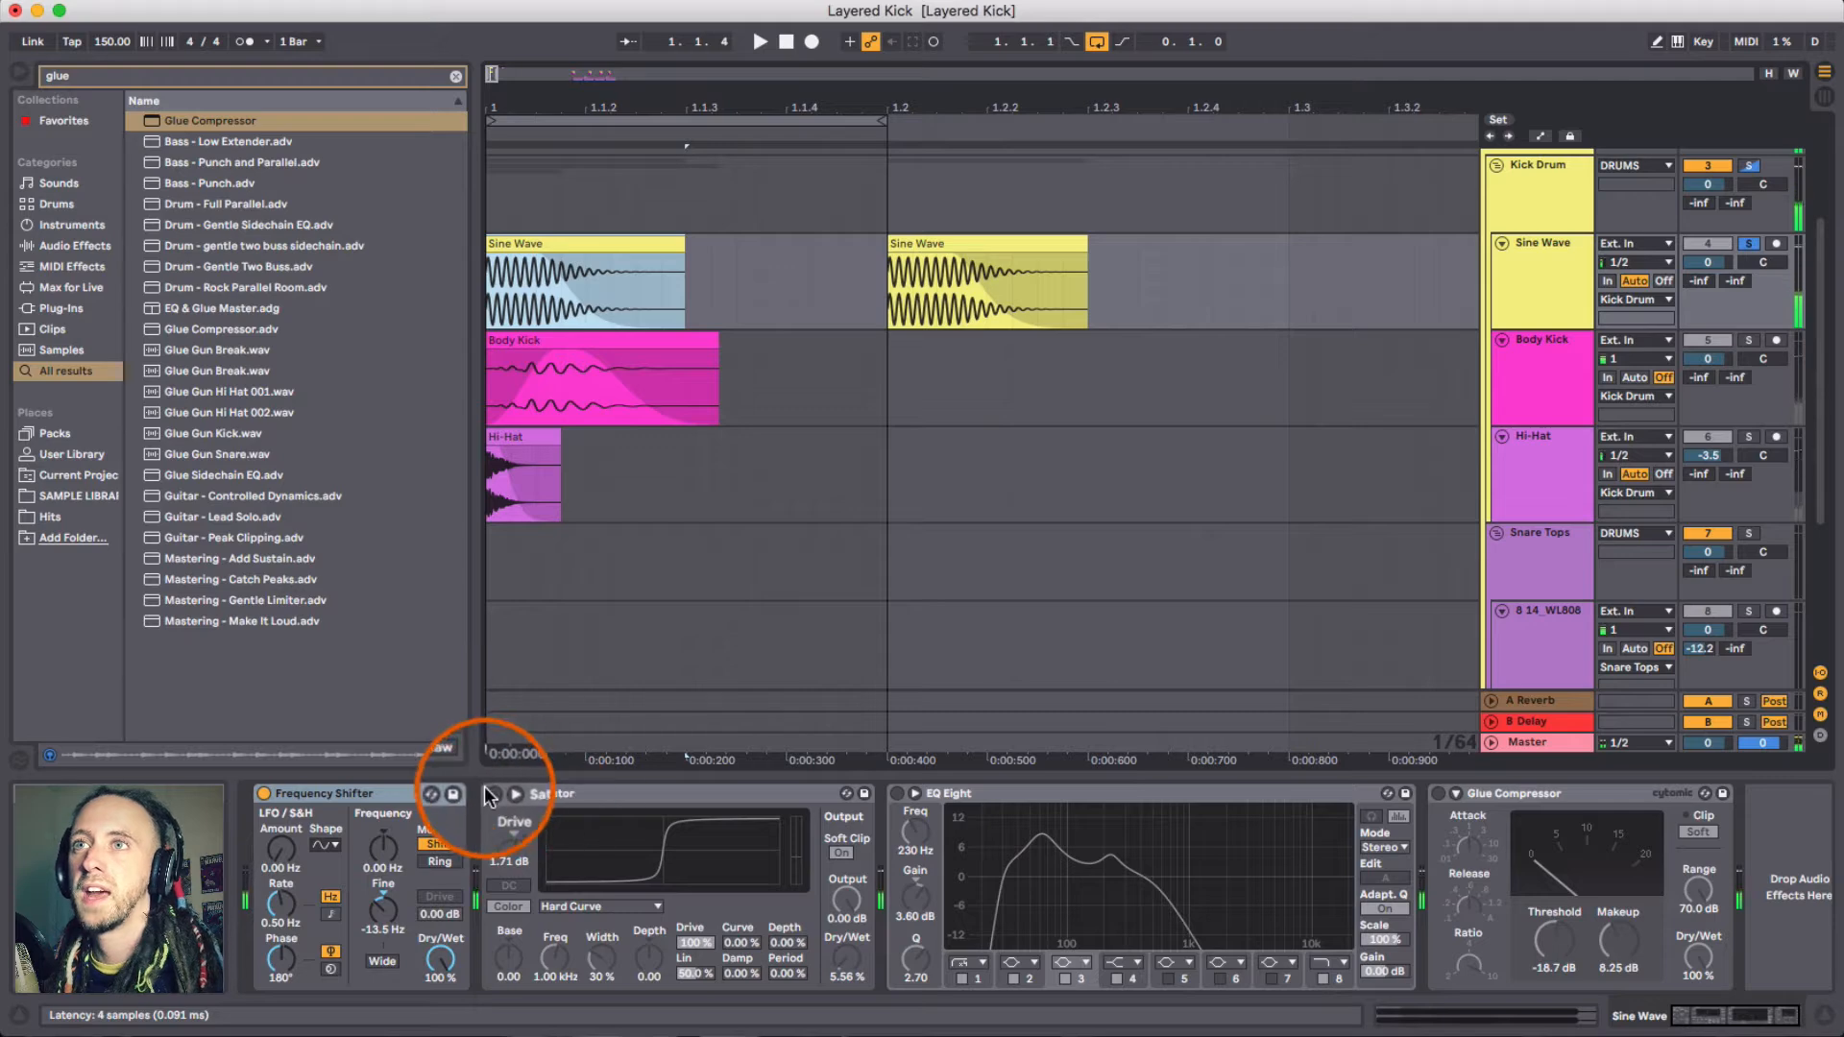
# - Switch on the Saturator on the Sine Wave track and play the clip
pyautogui.click(493, 794)
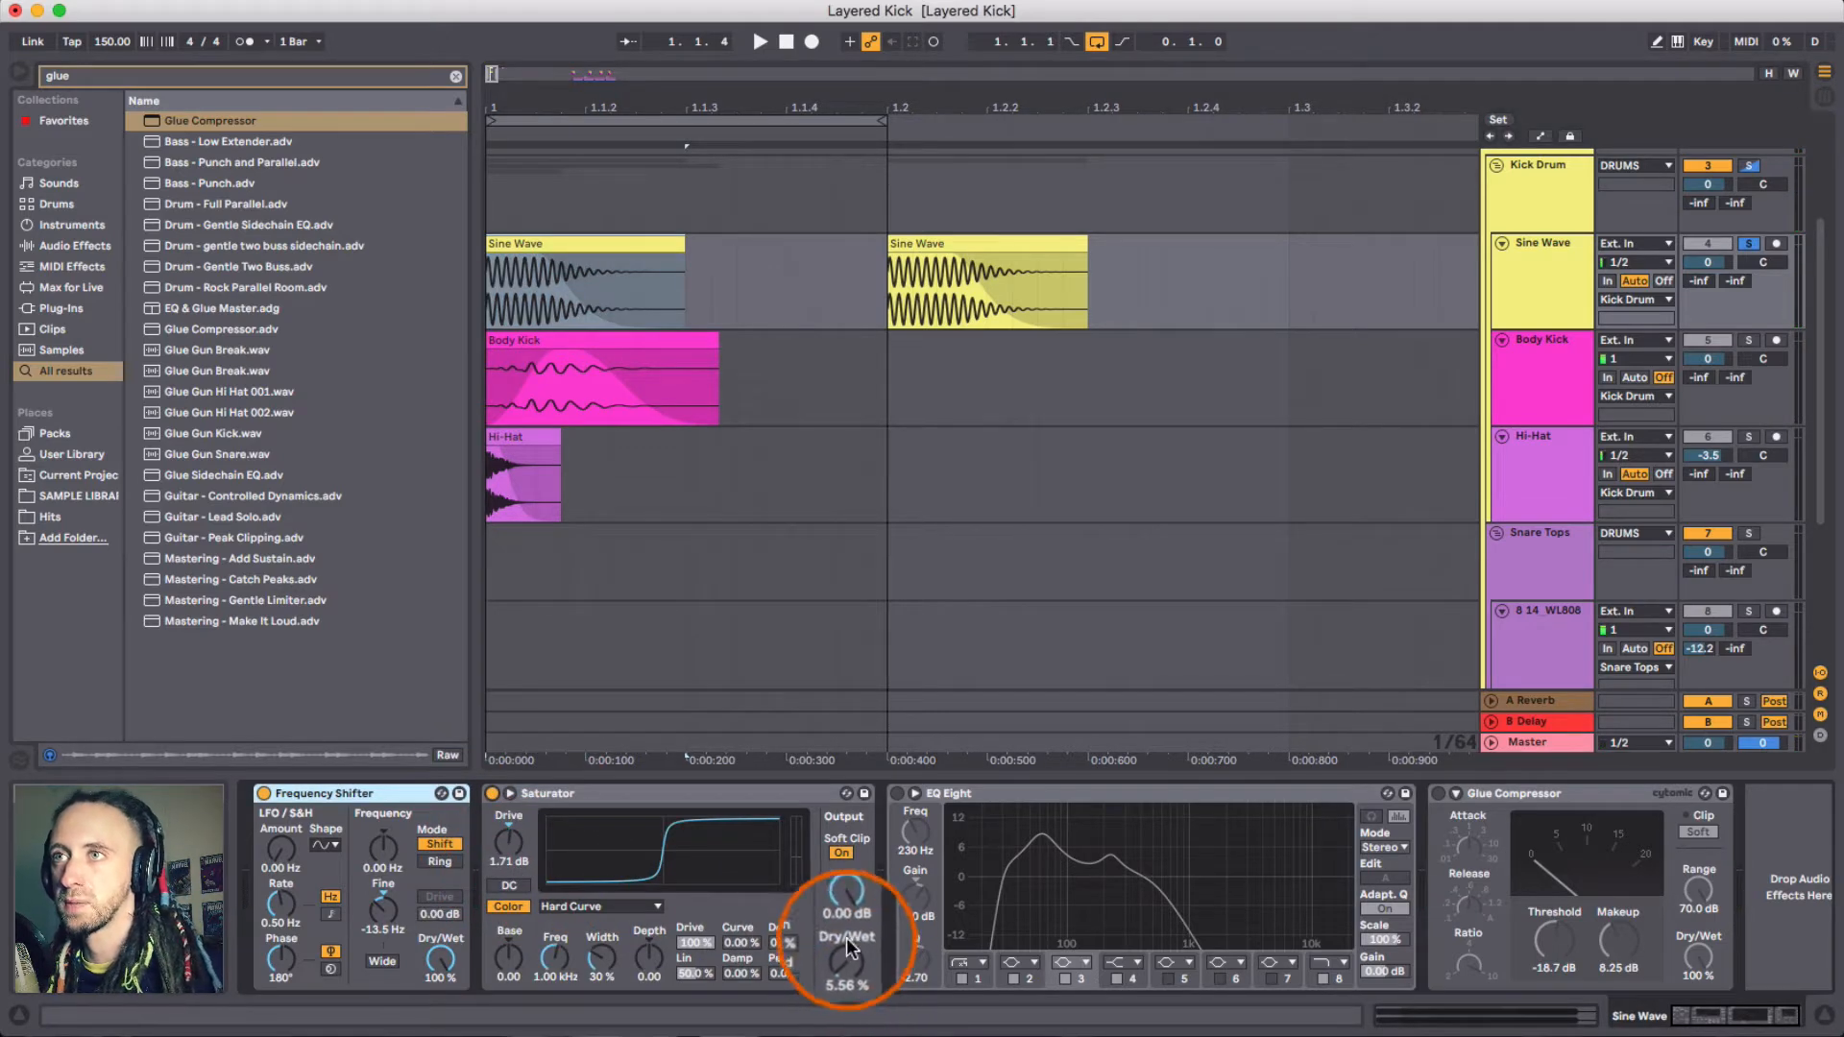
pyautogui.click(613, 909)
pyautogui.click(527, 838)
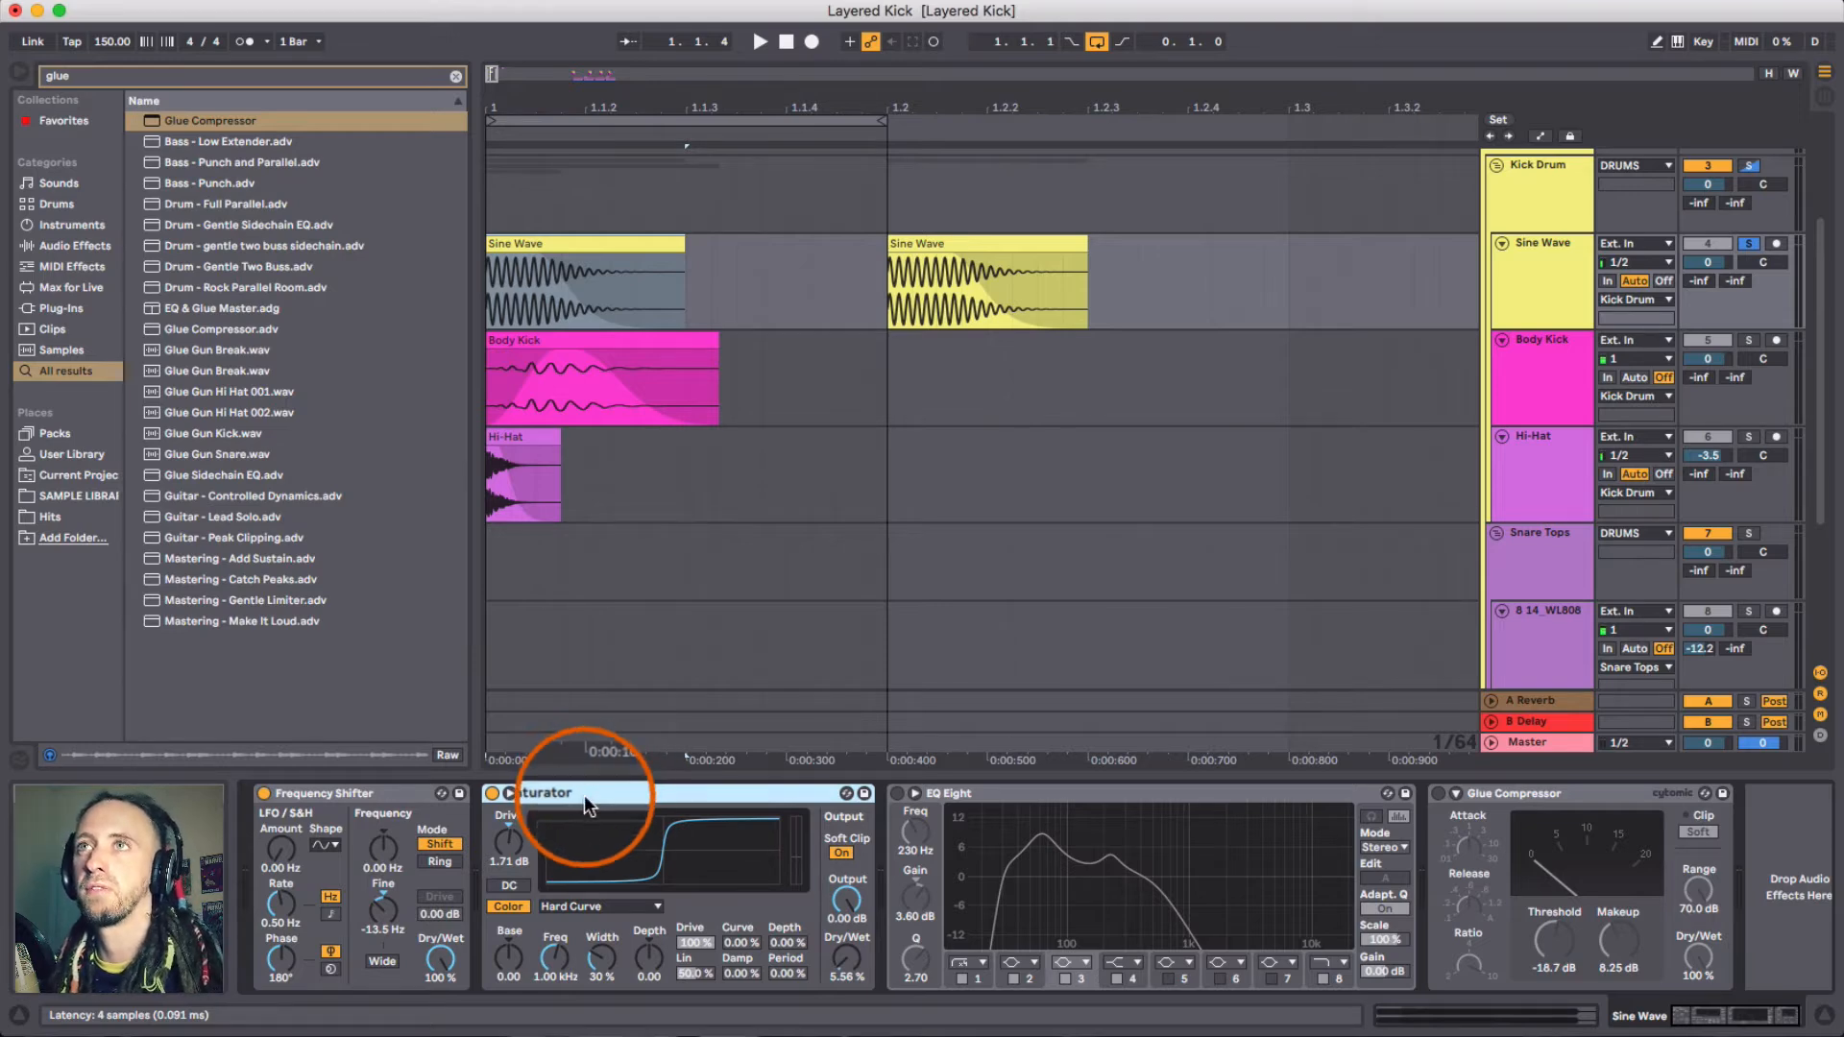
pyautogui.press('space')
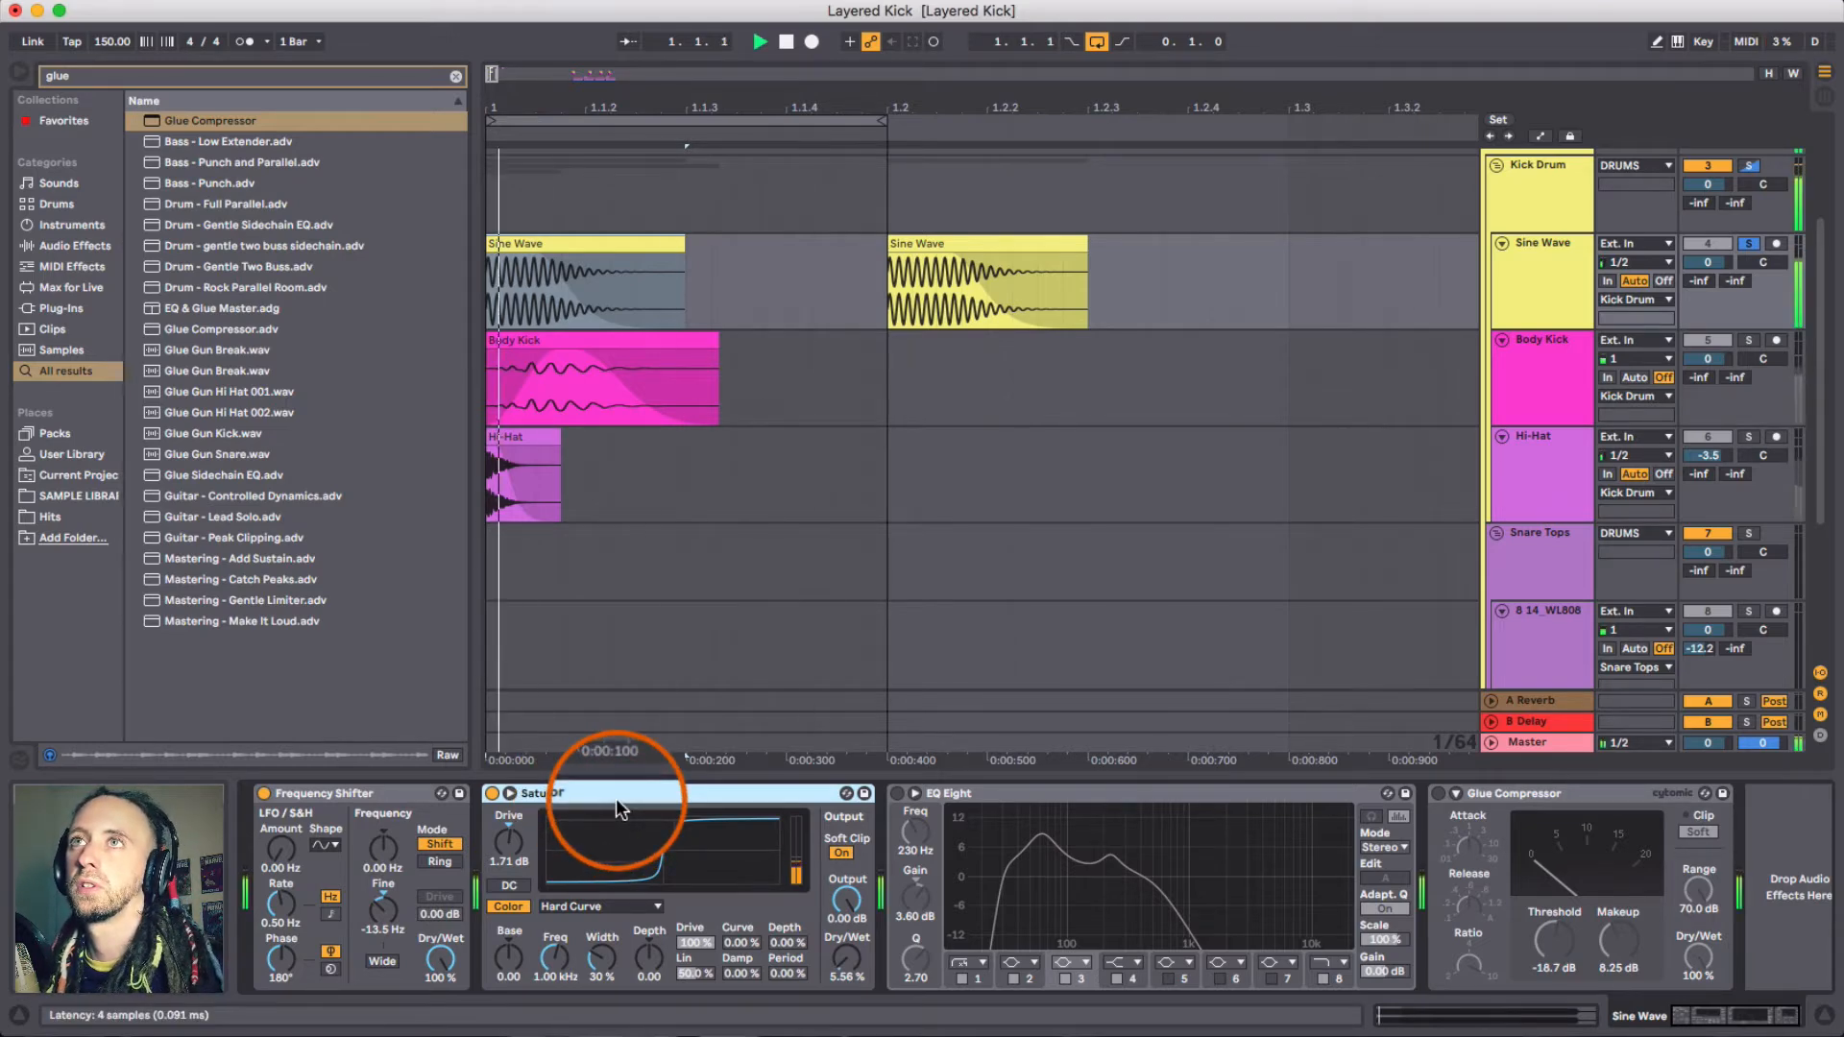
# - Bypass and re-enable the Saturator while playing to compare the sound
pyautogui.click(492, 794)
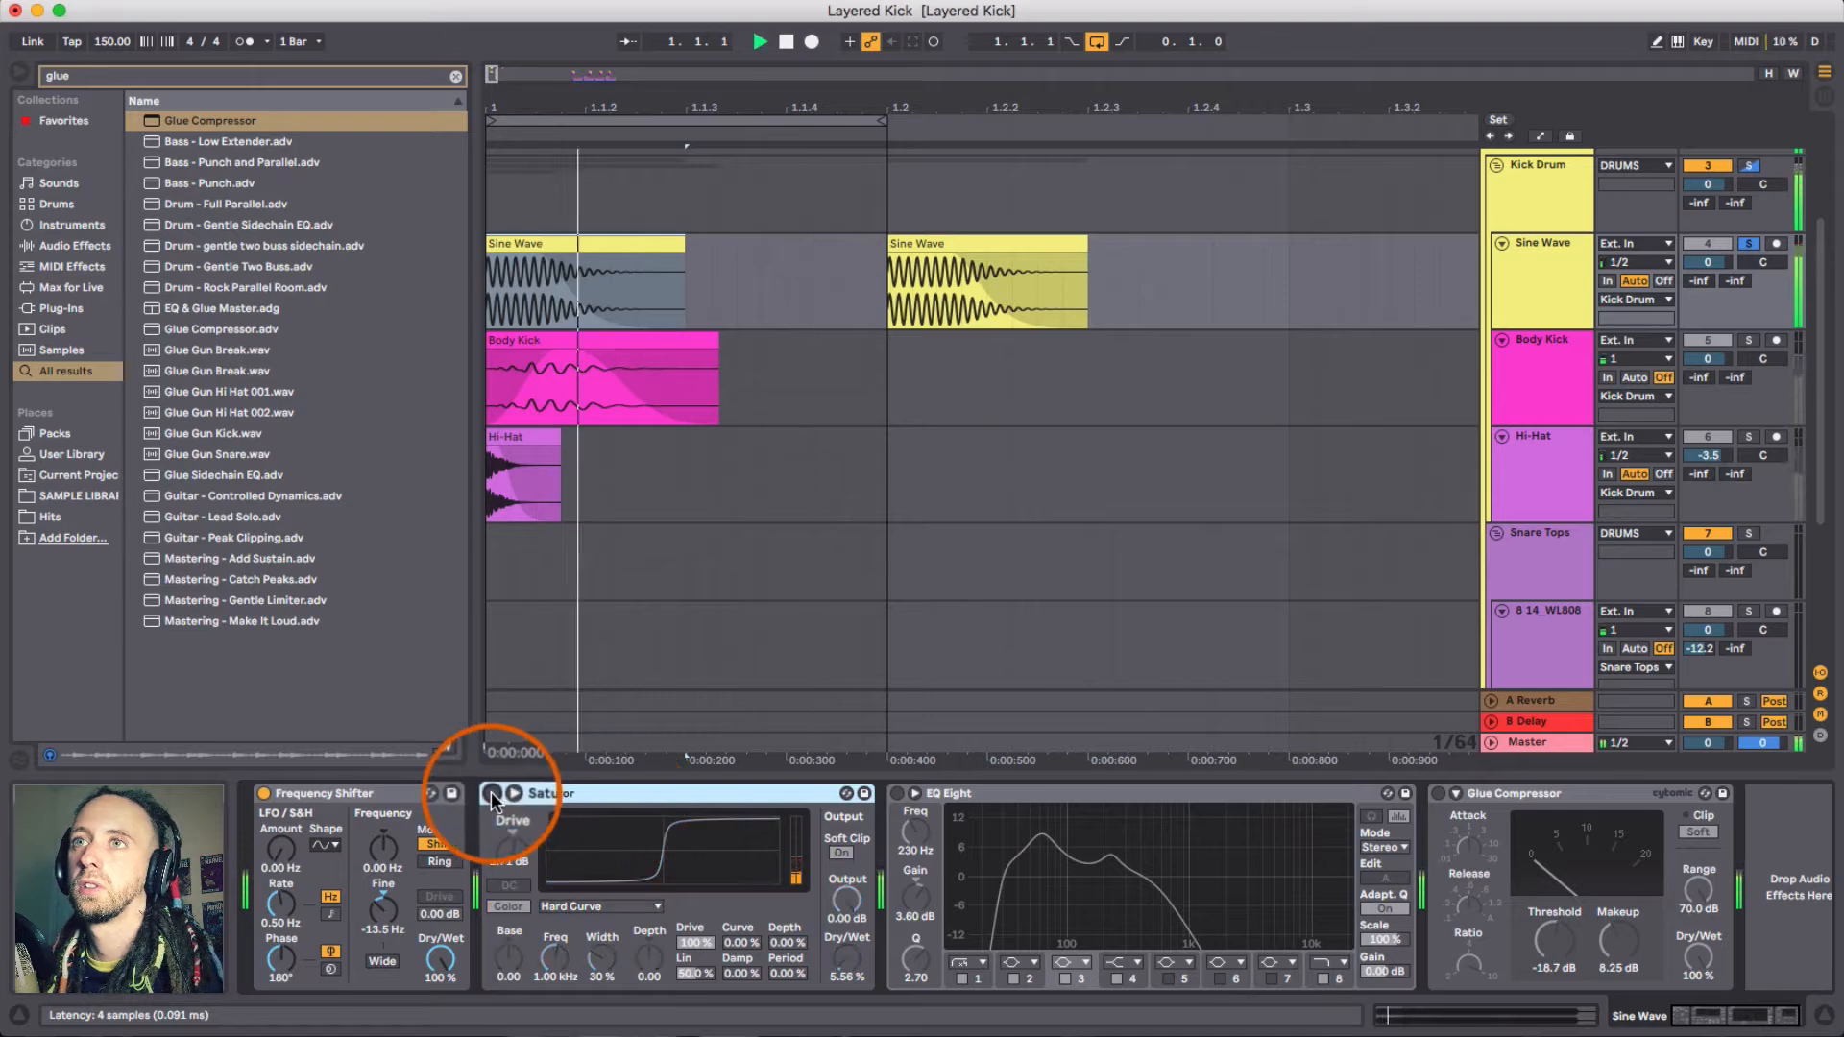
pyautogui.click(491, 795)
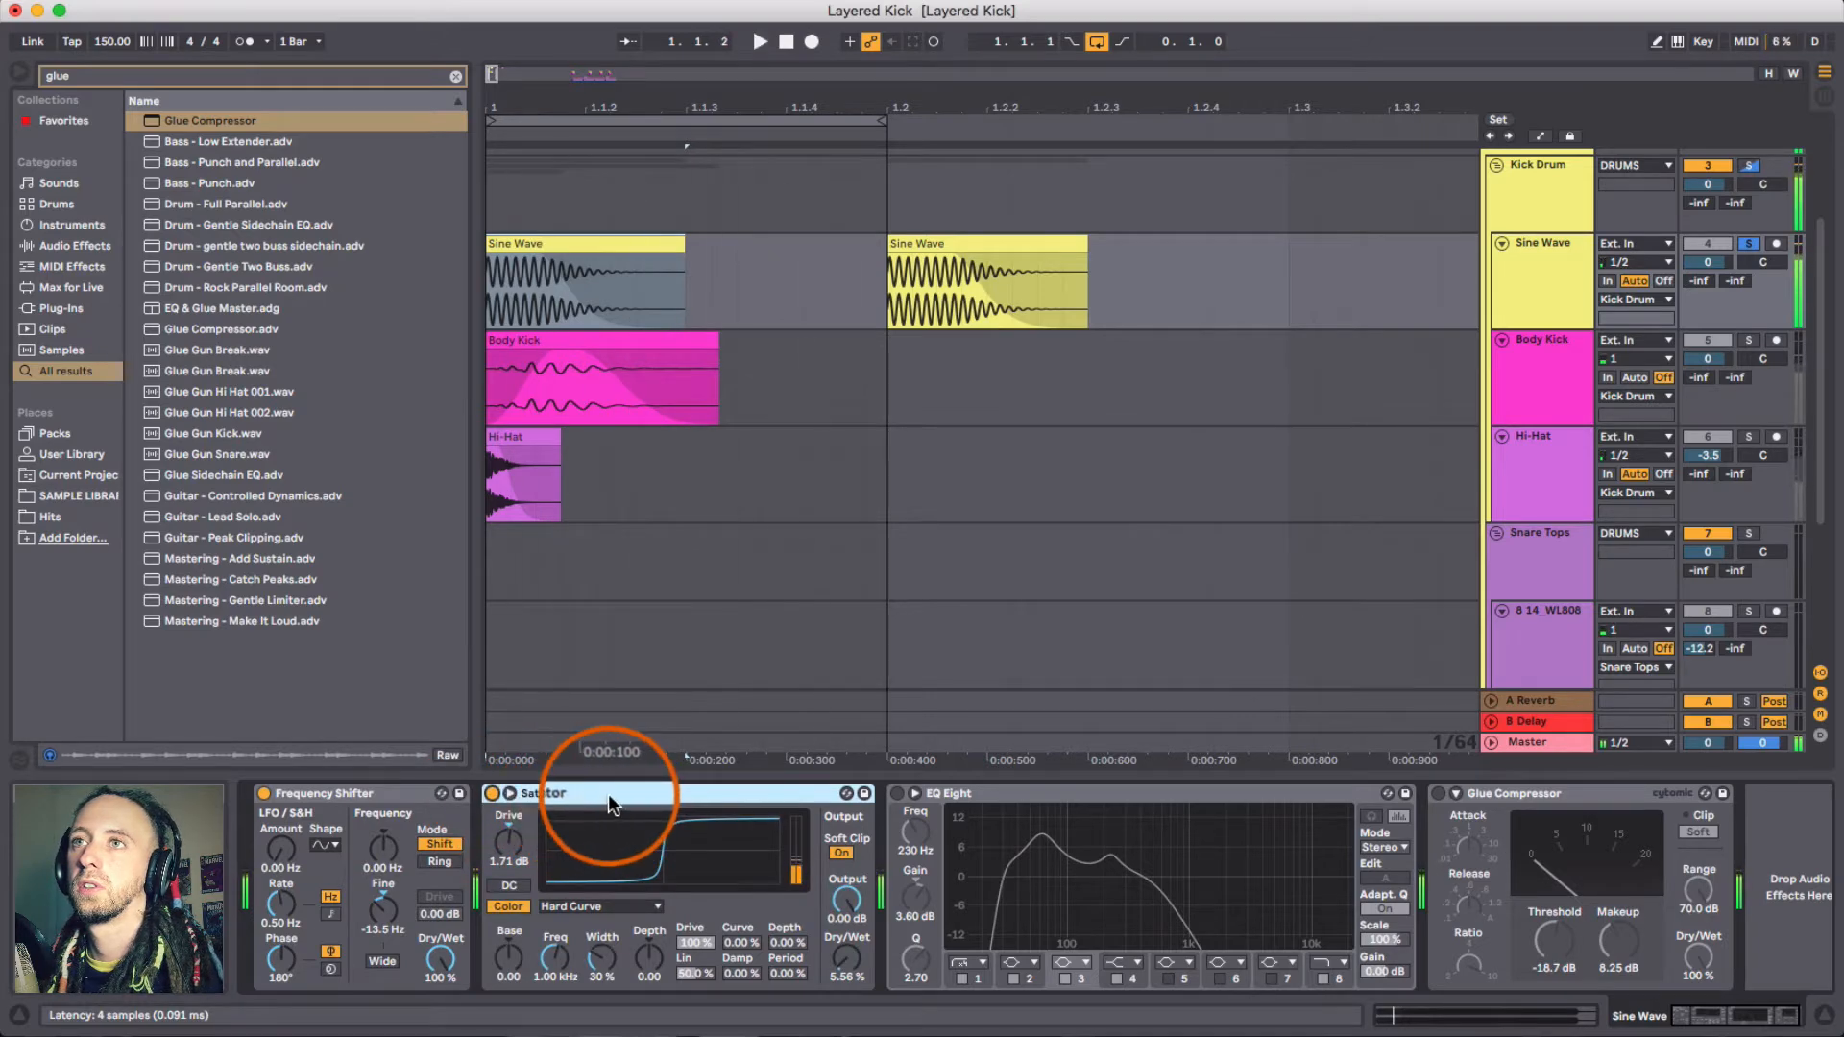
pyautogui.press('space')
# - Switch on the EQ Eight and inspect its low and mid bands
pyautogui.click(1120, 793)
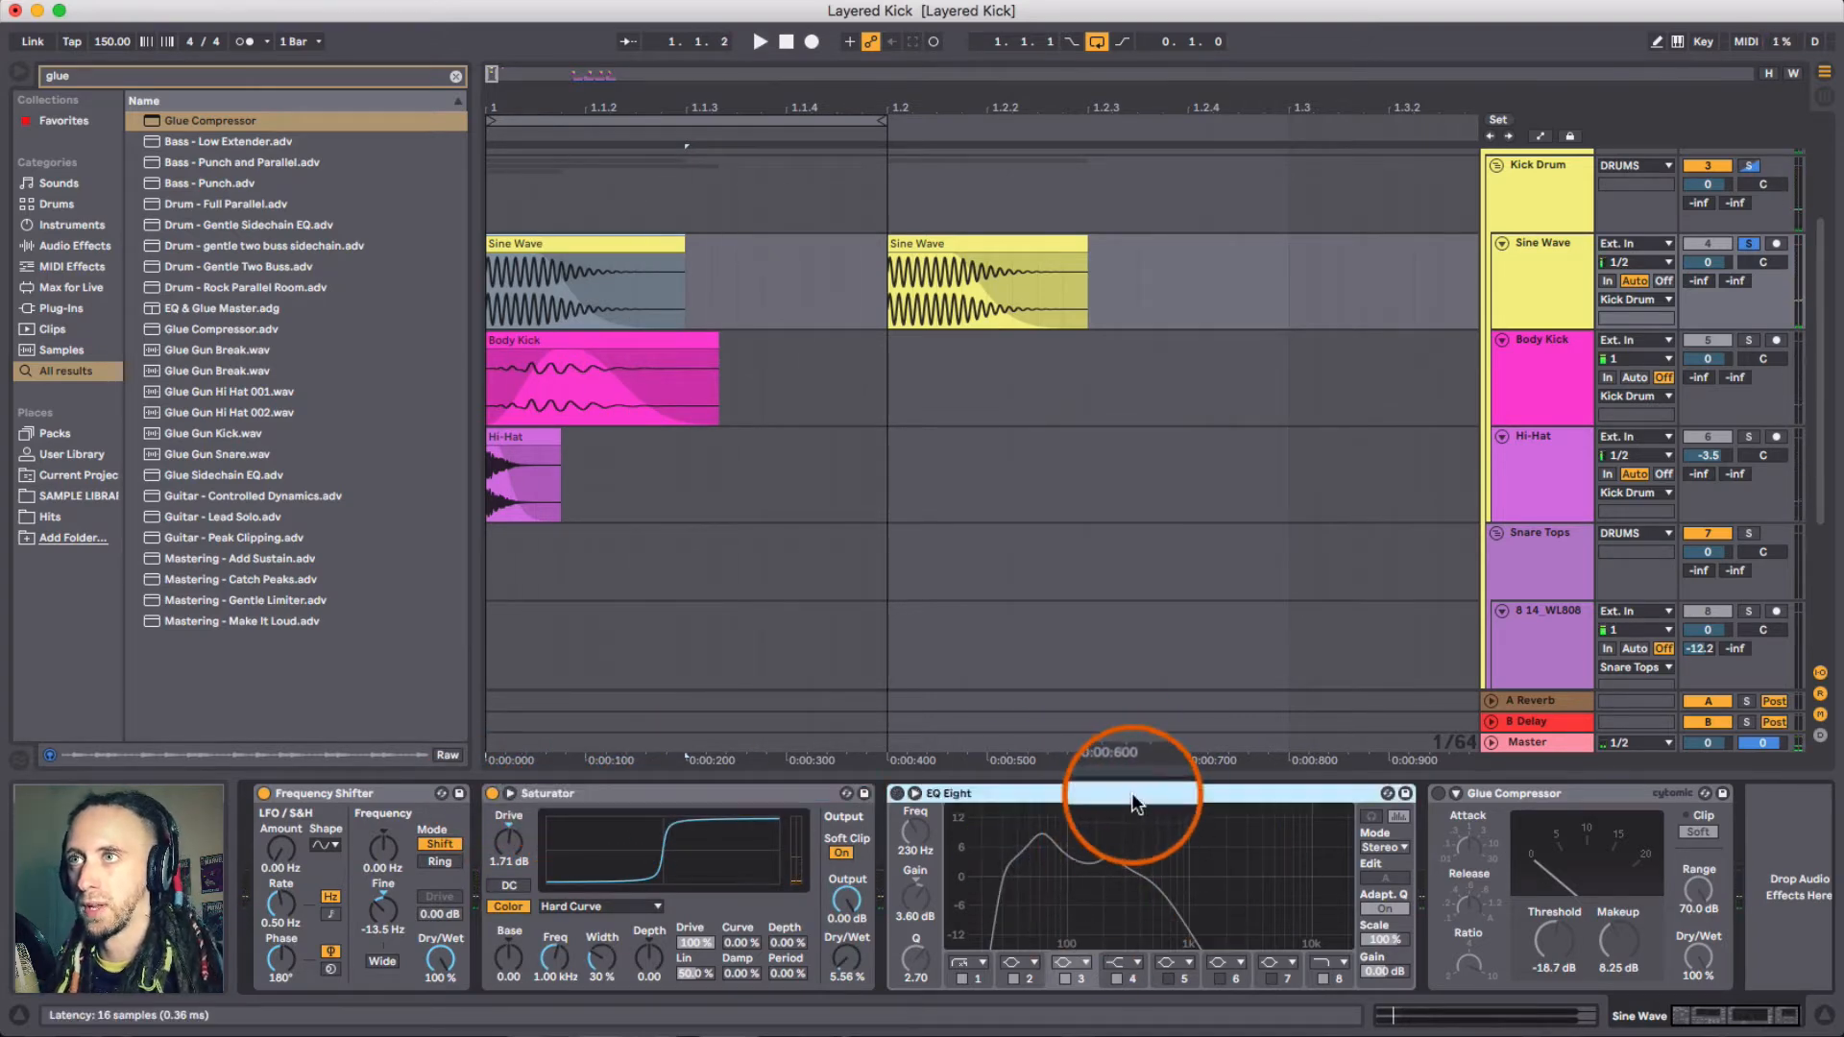
pyautogui.click(898, 794)
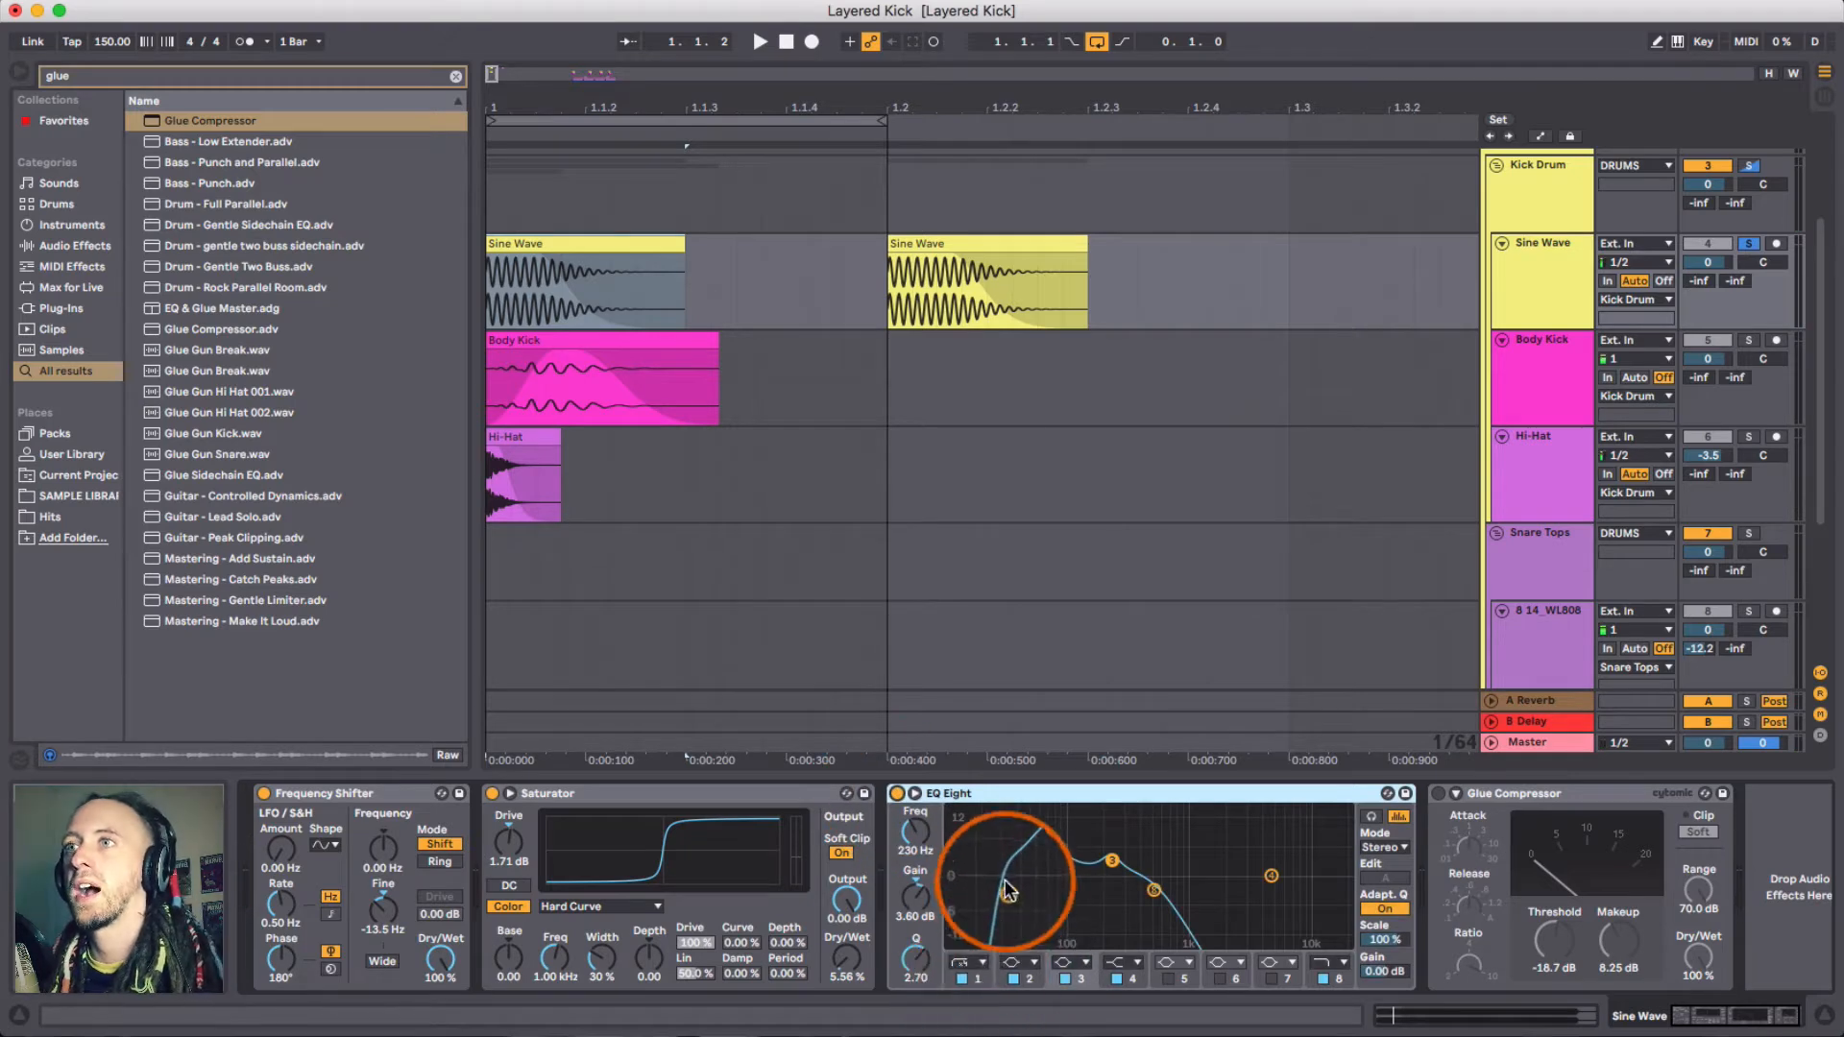
pyautogui.click(976, 980)
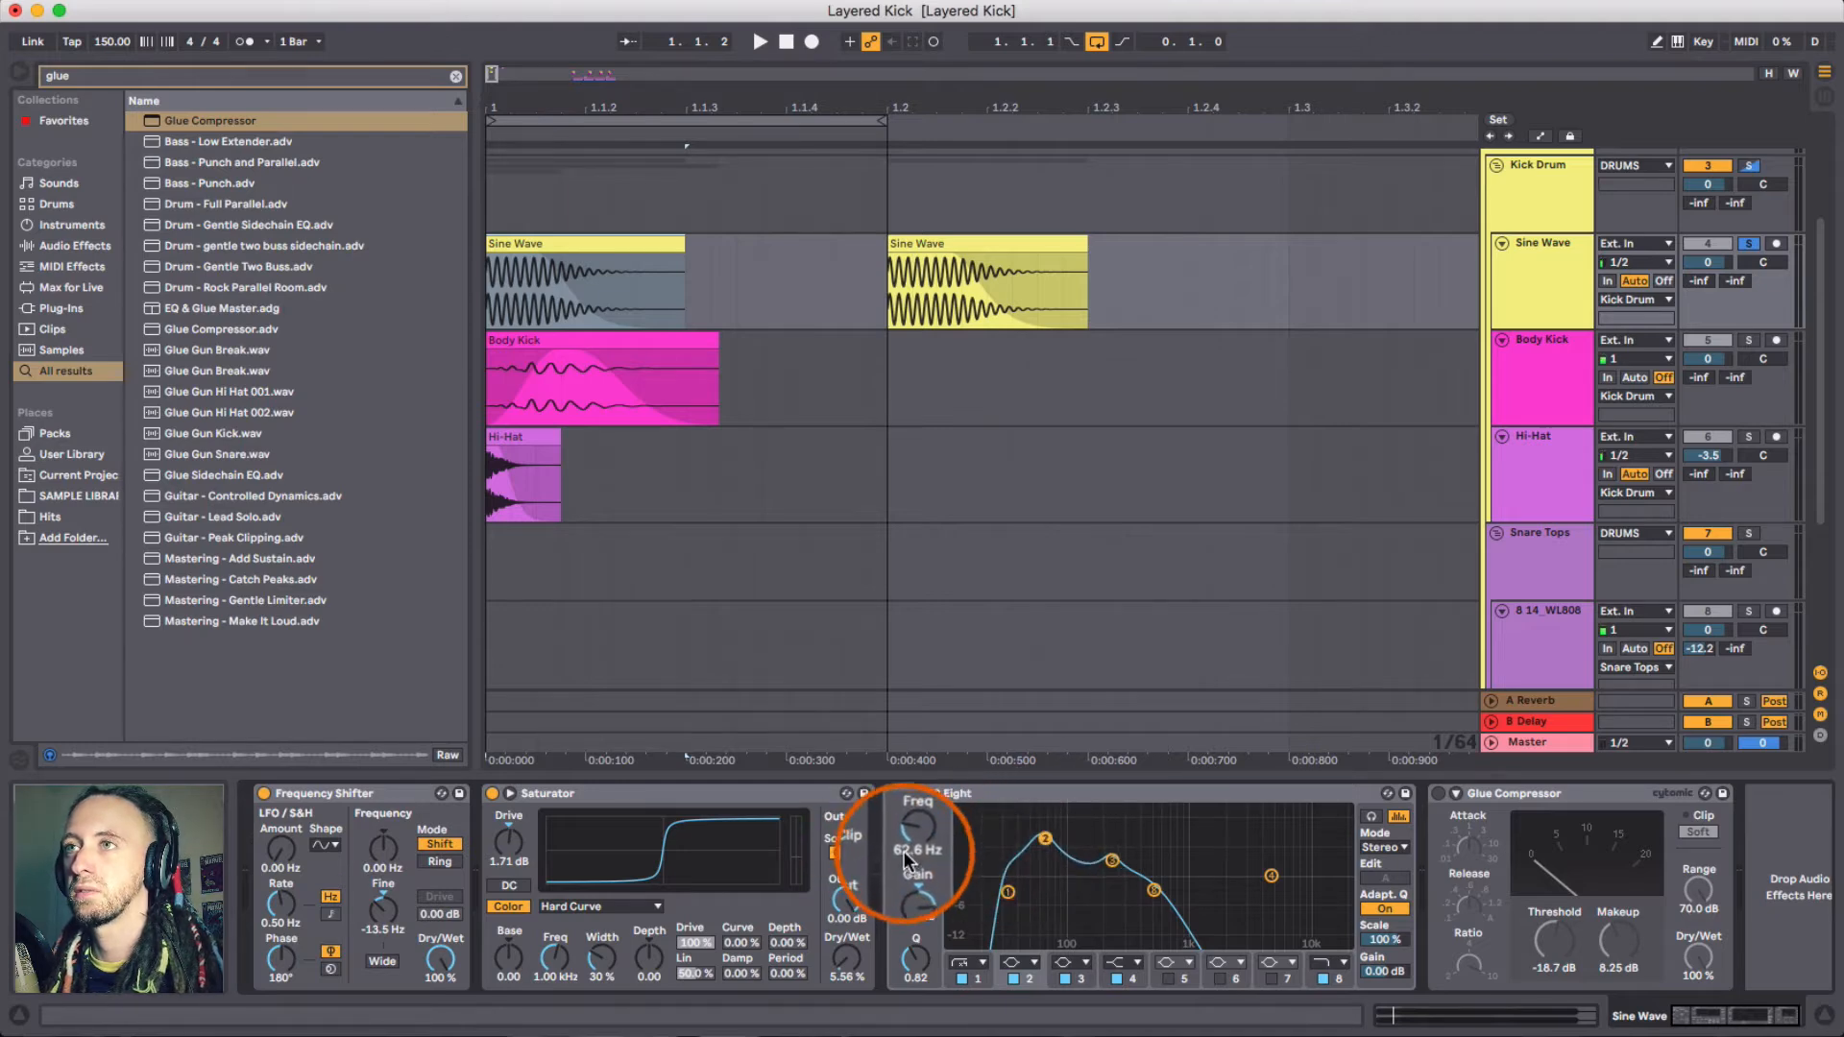
pyautogui.click(1113, 862)
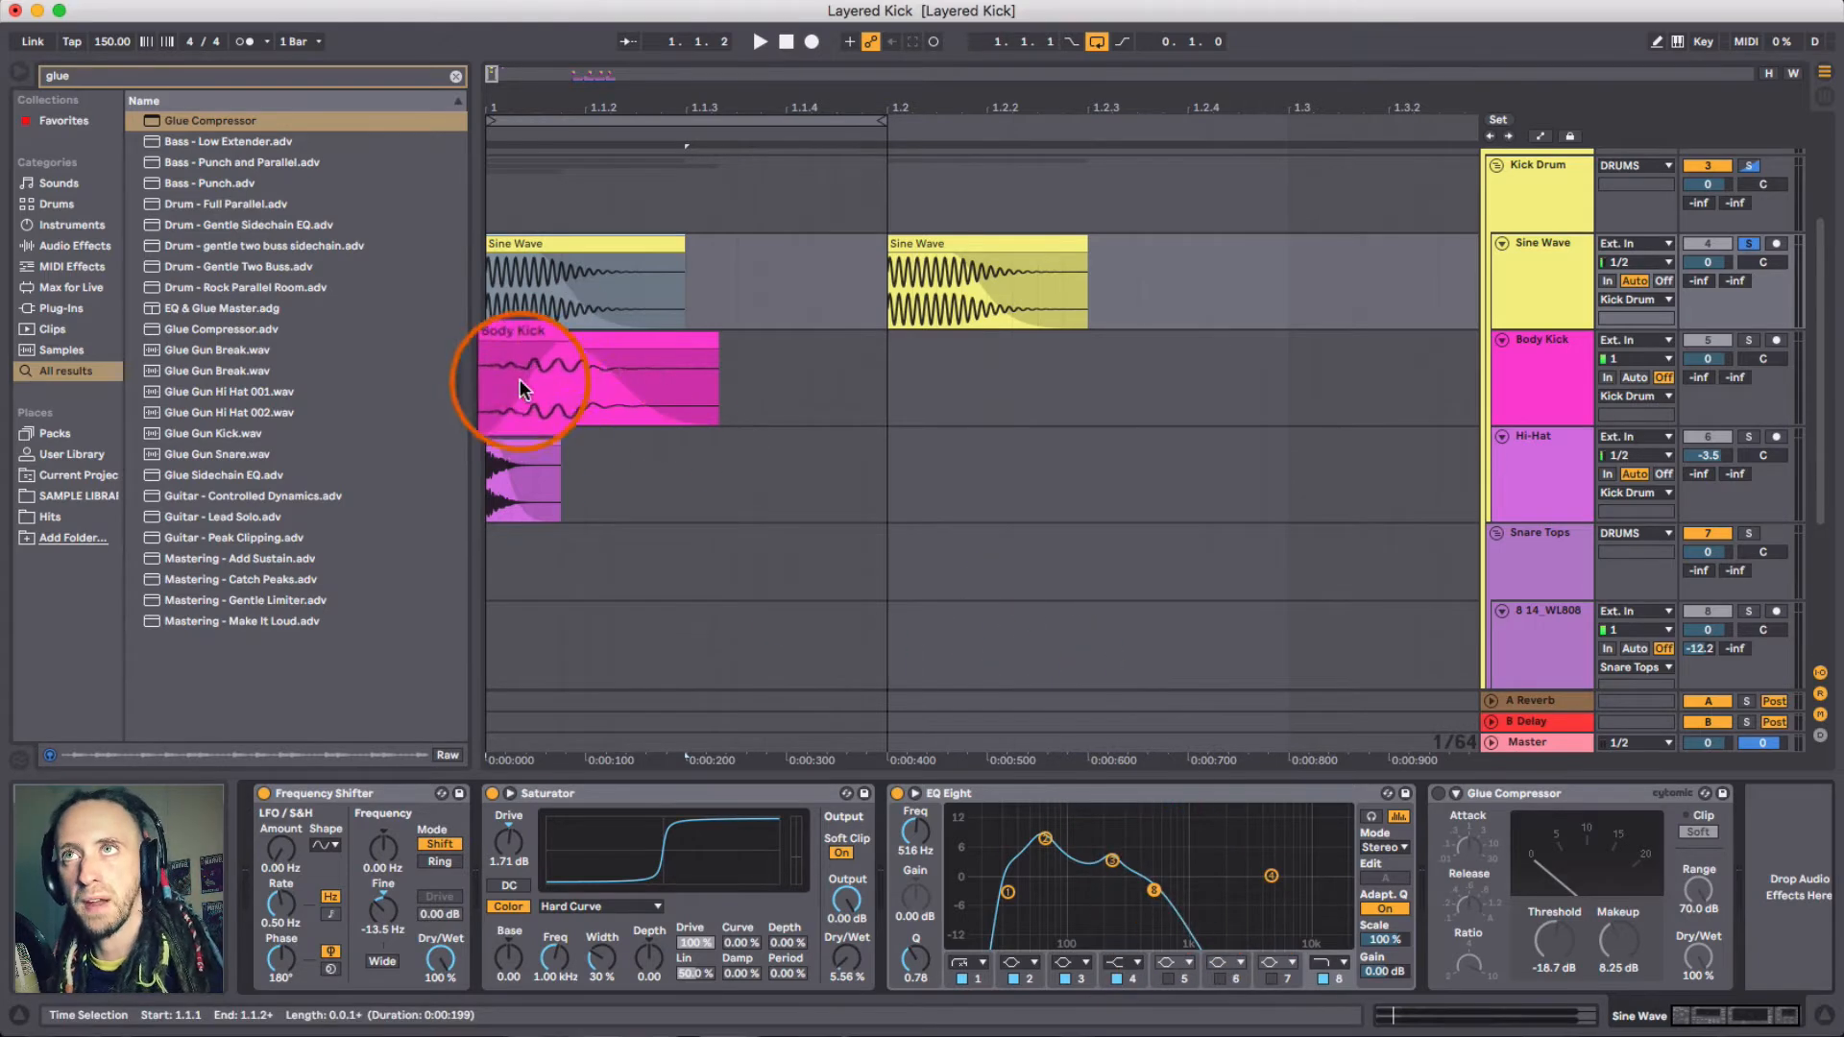
# - Browse the Body Kick, Hi-Hat and Sine Wave clips' device chains and play the kick
pyautogui.click(576, 339)
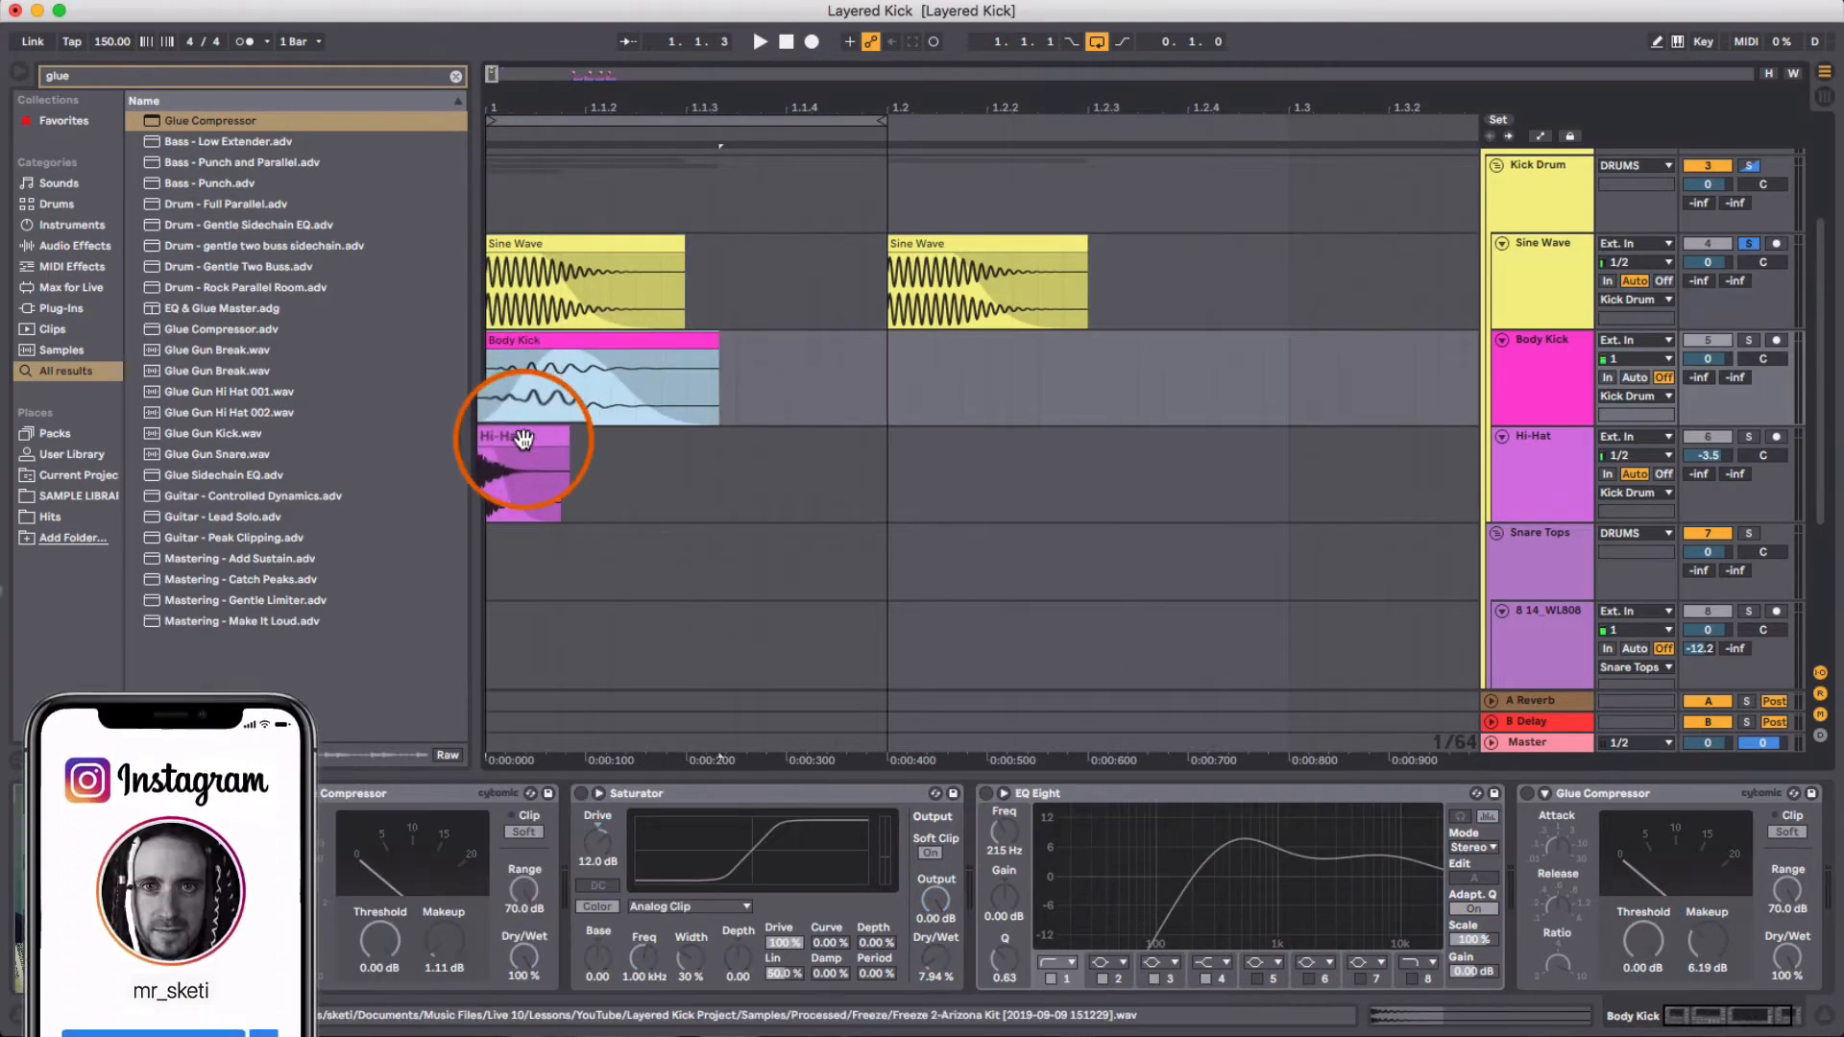
pyautogui.click(524, 447)
pyautogui.click(584, 237)
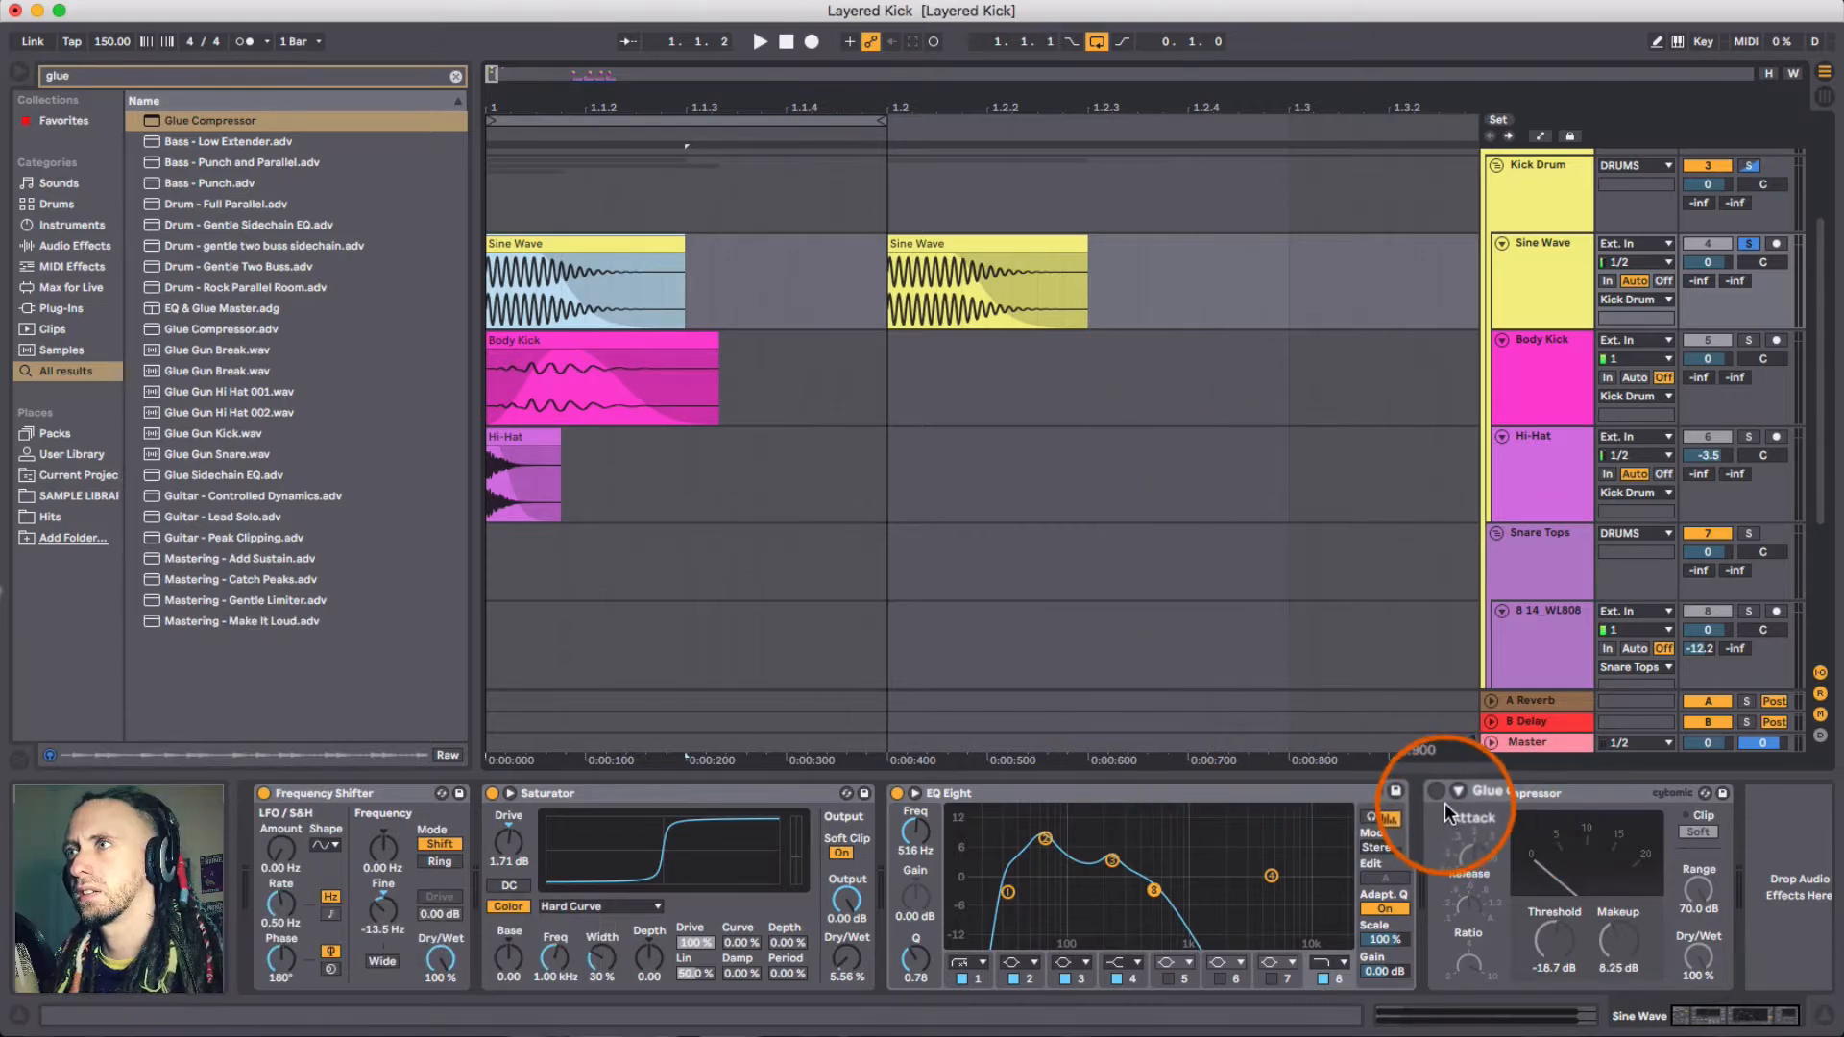
pyautogui.click(1009, 796)
pyautogui.press('space')
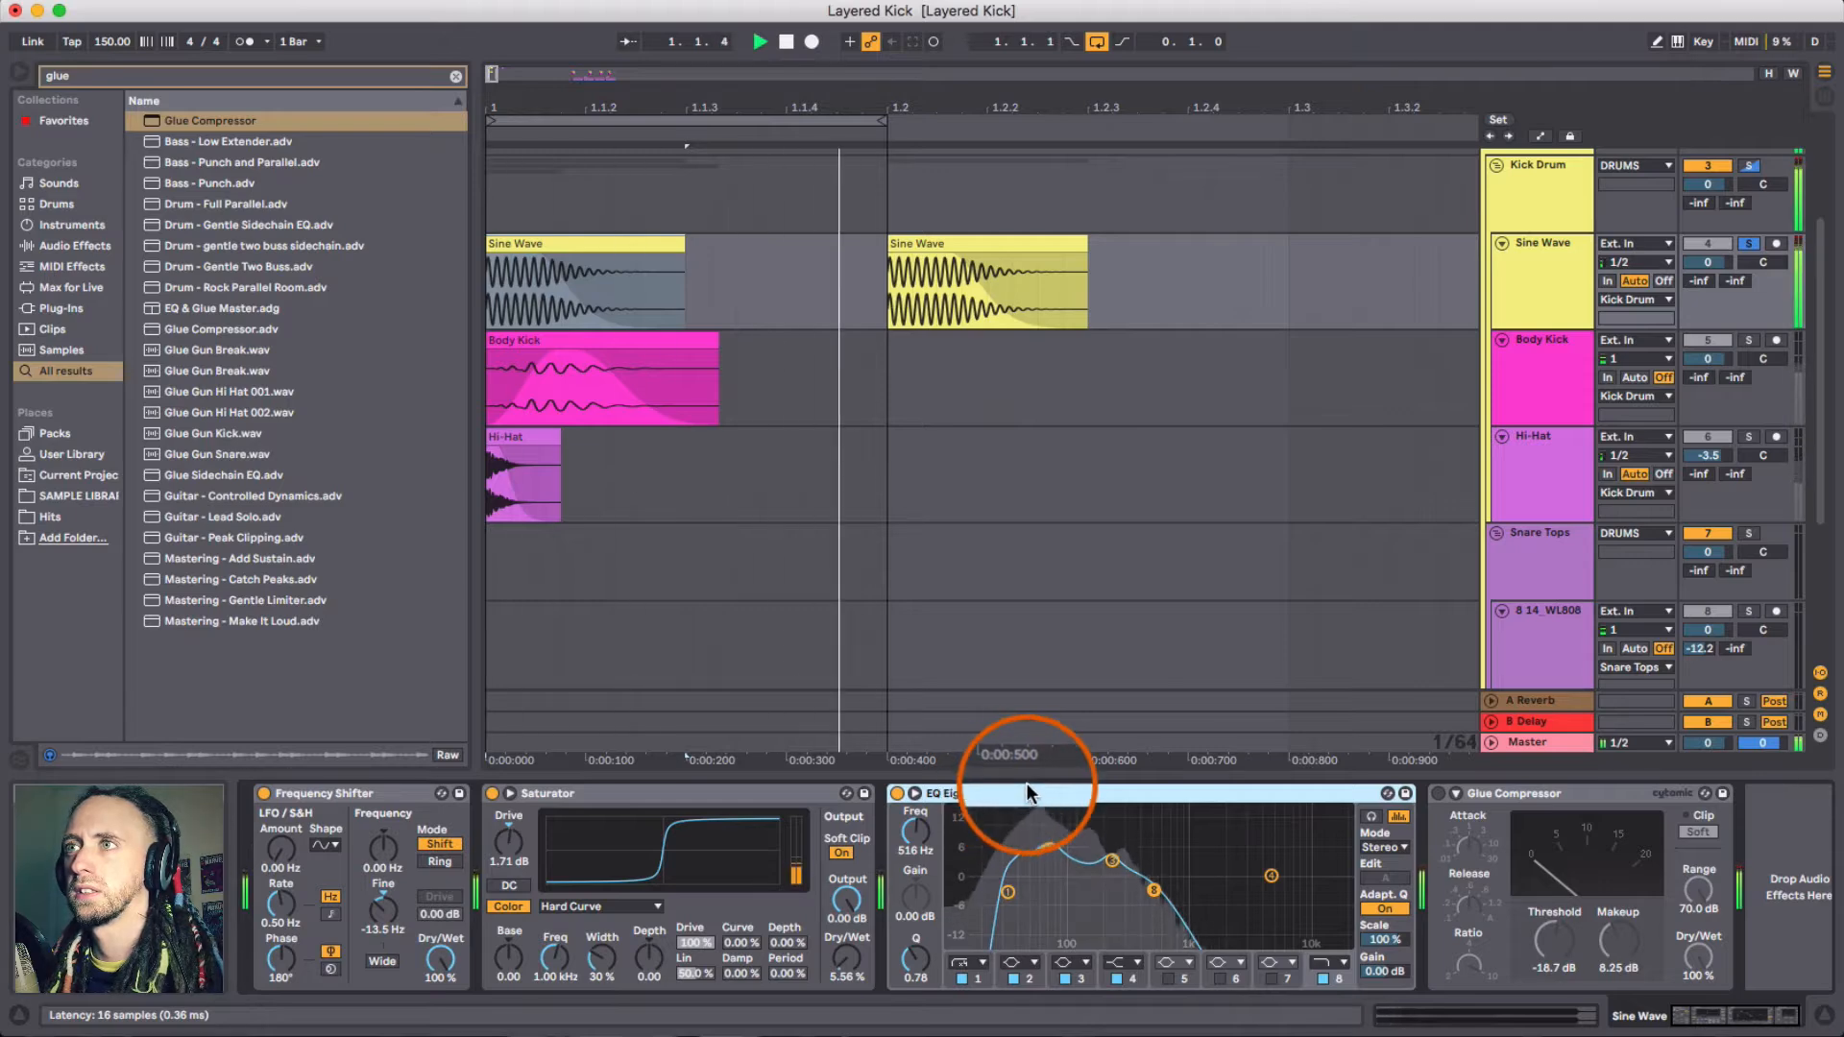
# - Switch on the Glue Compressor on the Sine Wave track and play the clip to hear it
pyautogui.press('space')
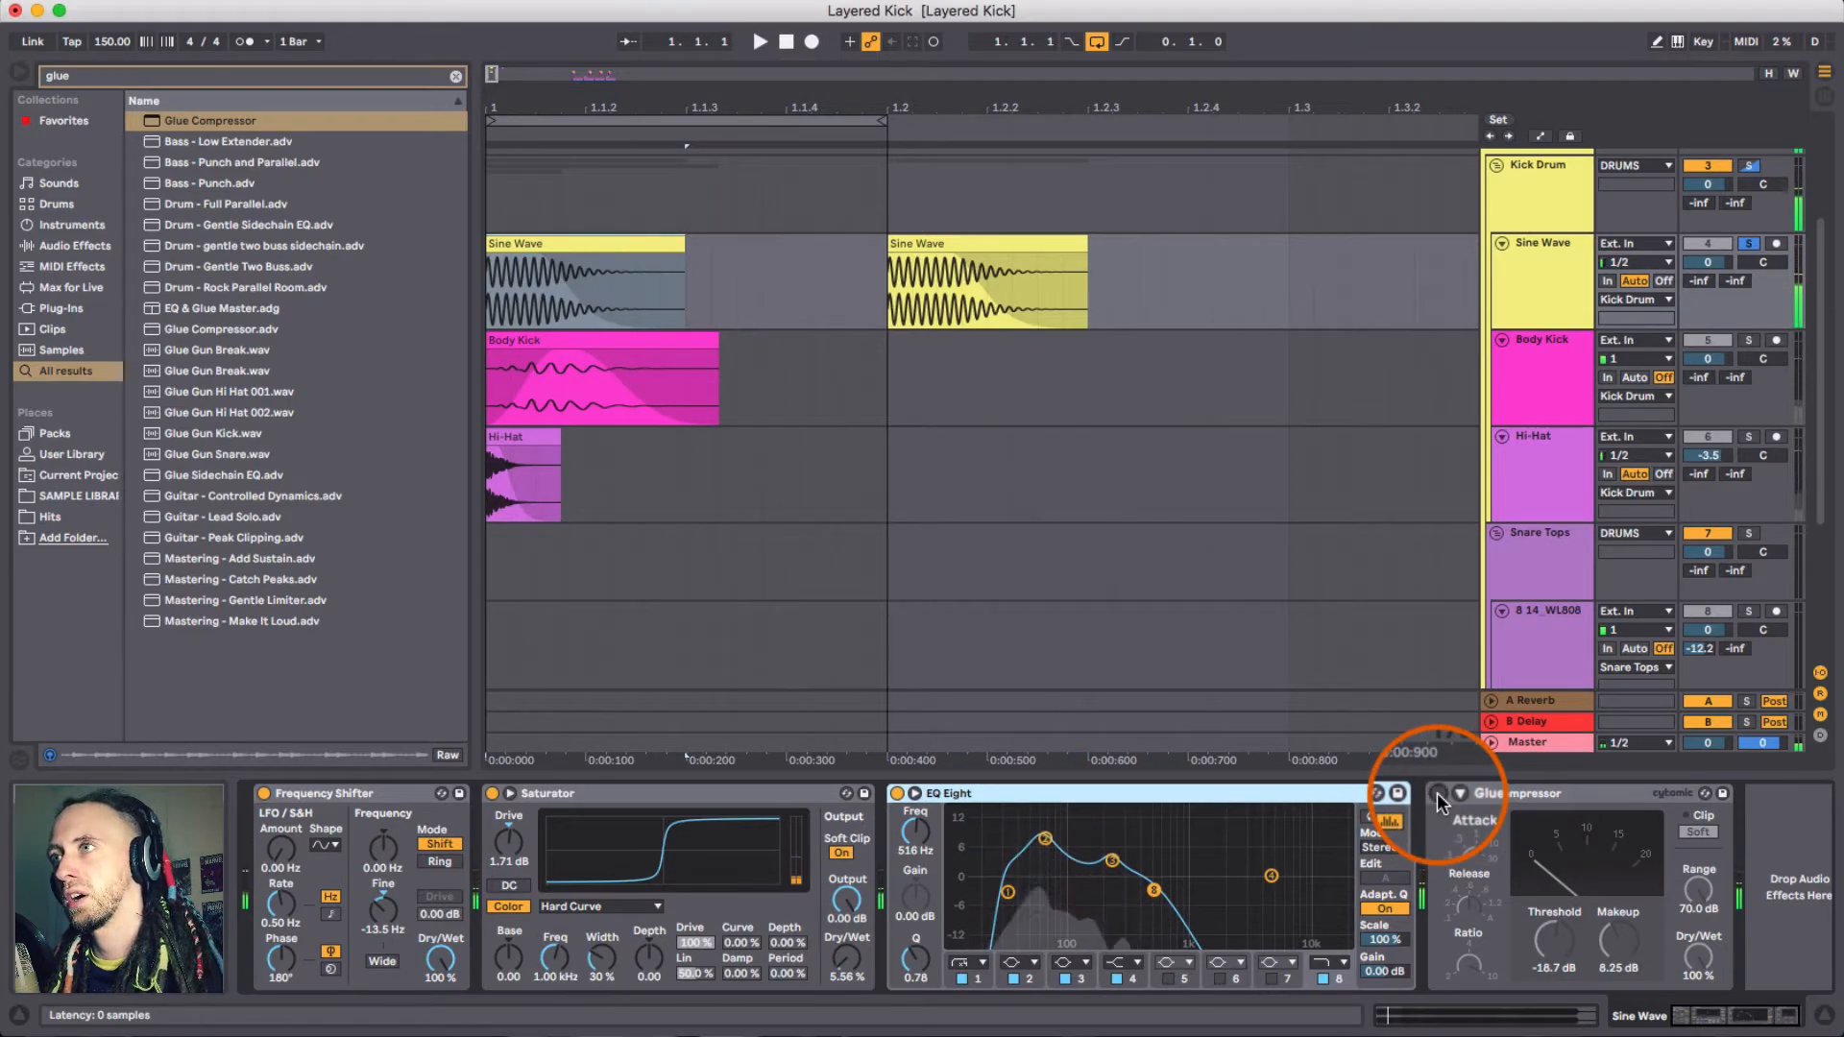
pyautogui.click(1532, 793)
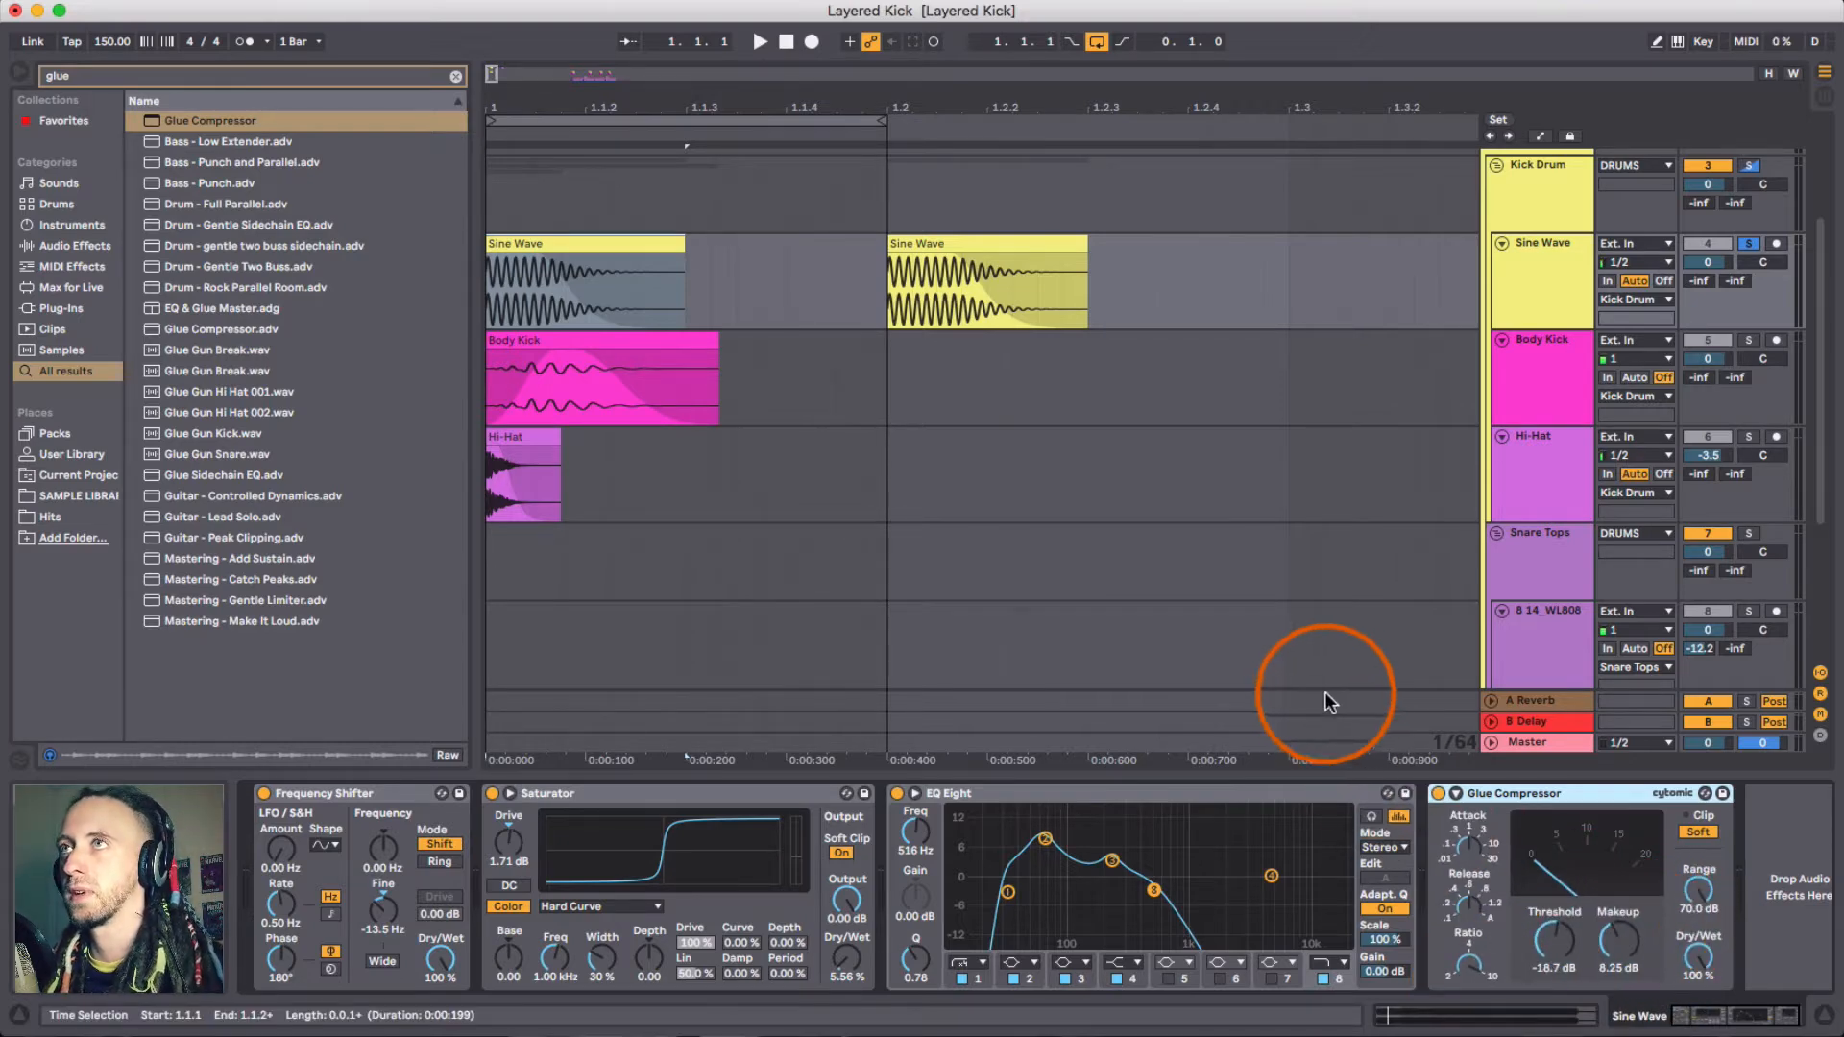
pyautogui.press('space')
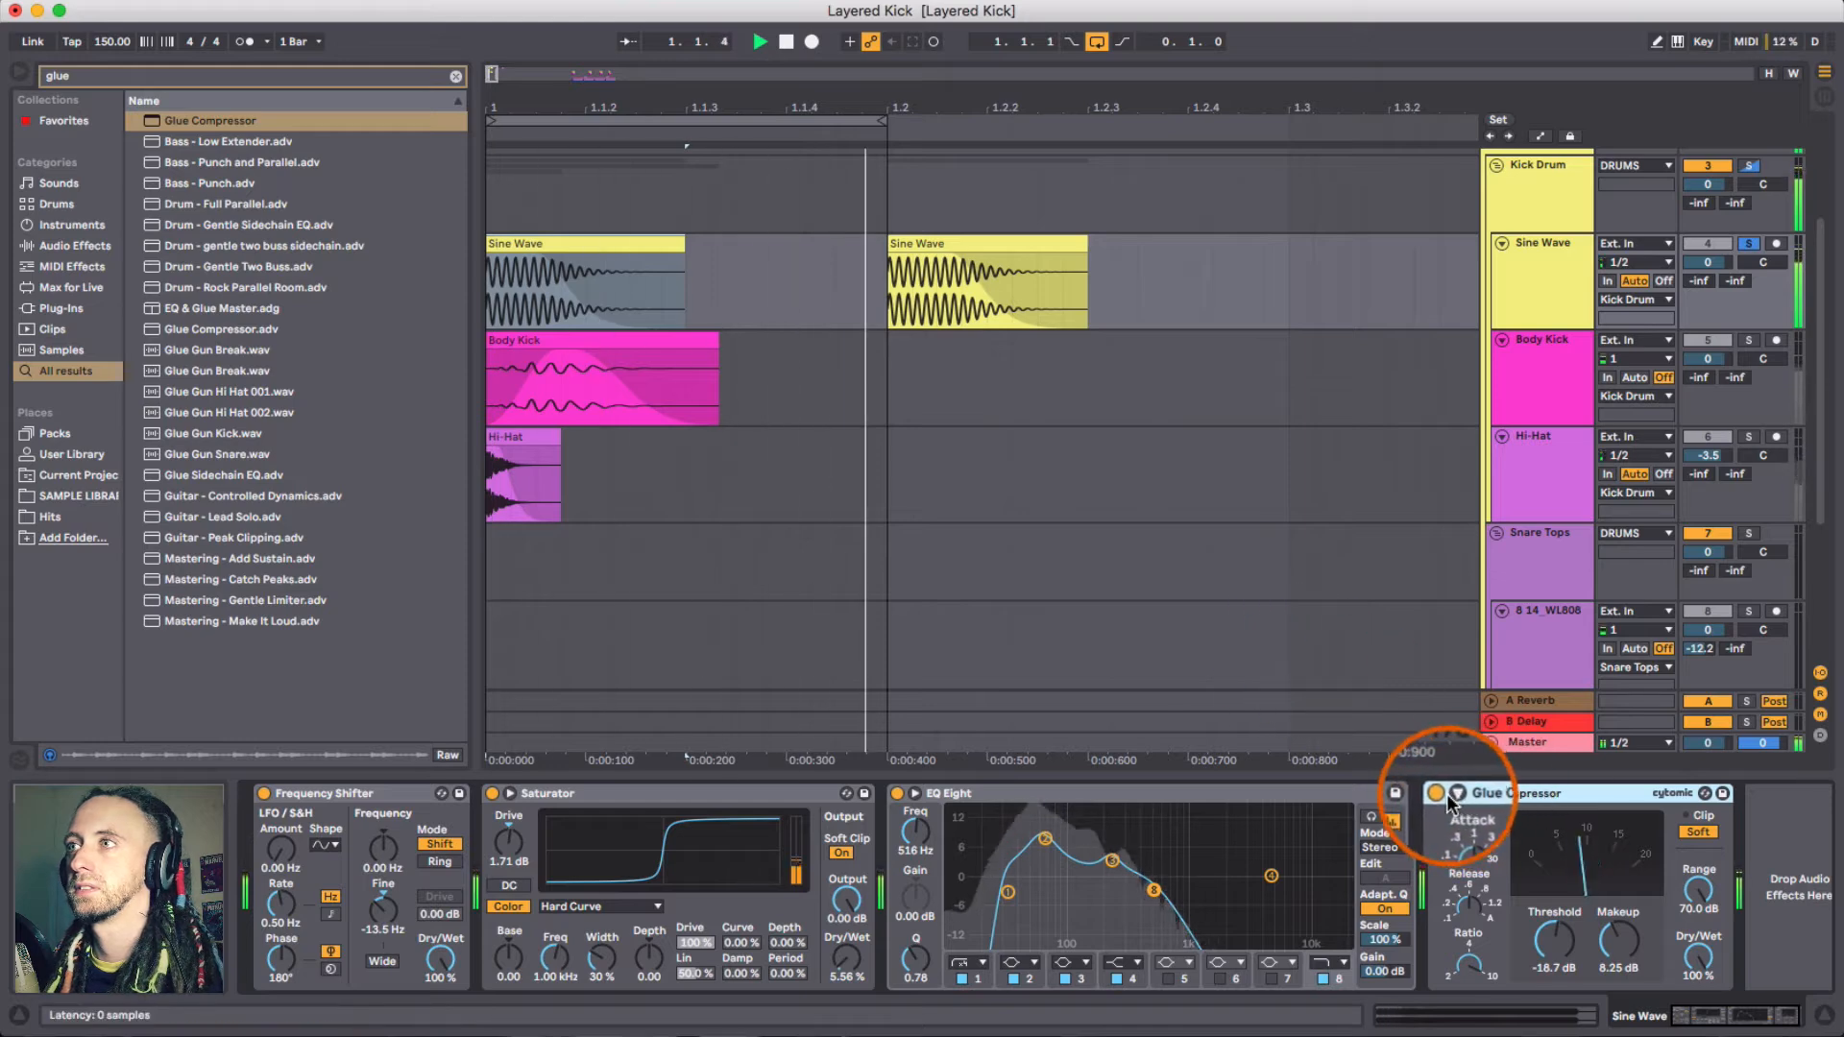
pyautogui.press('space')
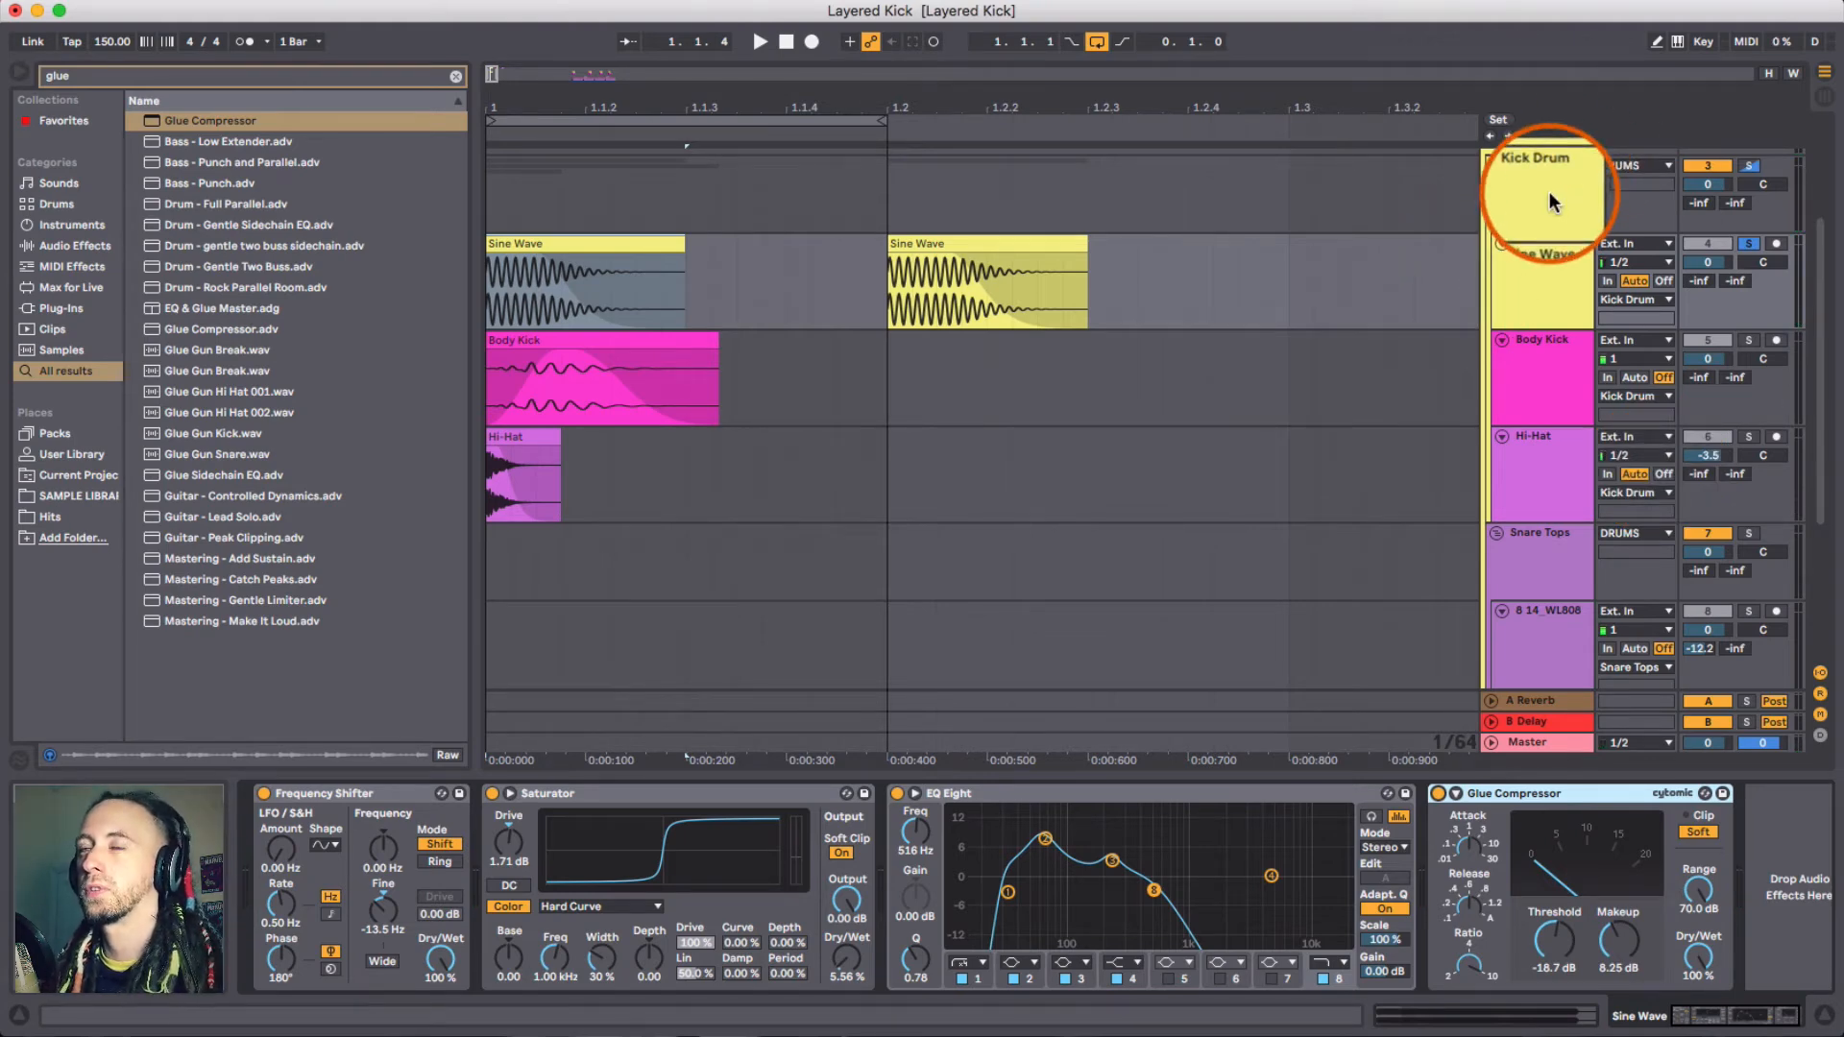
# - Solo the Body Kick track and copy the Body Kick clip at 1.3 from the top track into the Body Kick track
pyautogui.click(1553, 396)
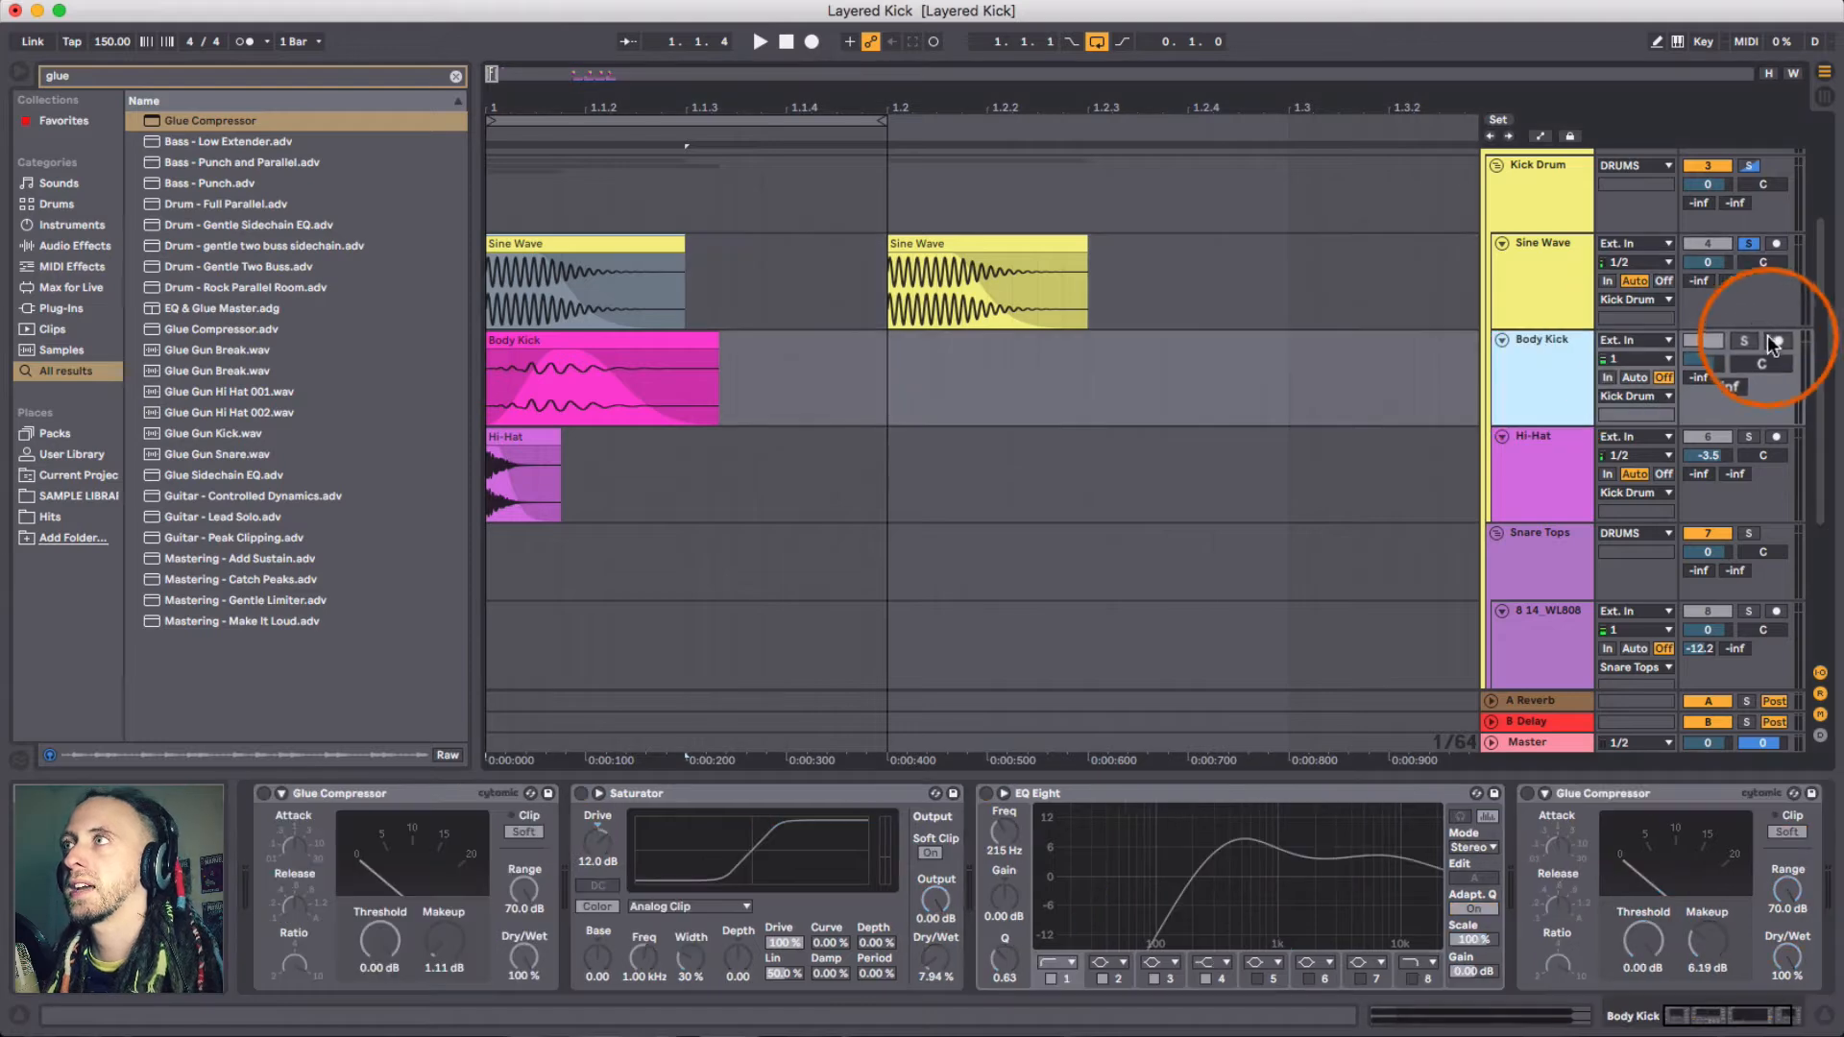
pyautogui.click(1749, 340)
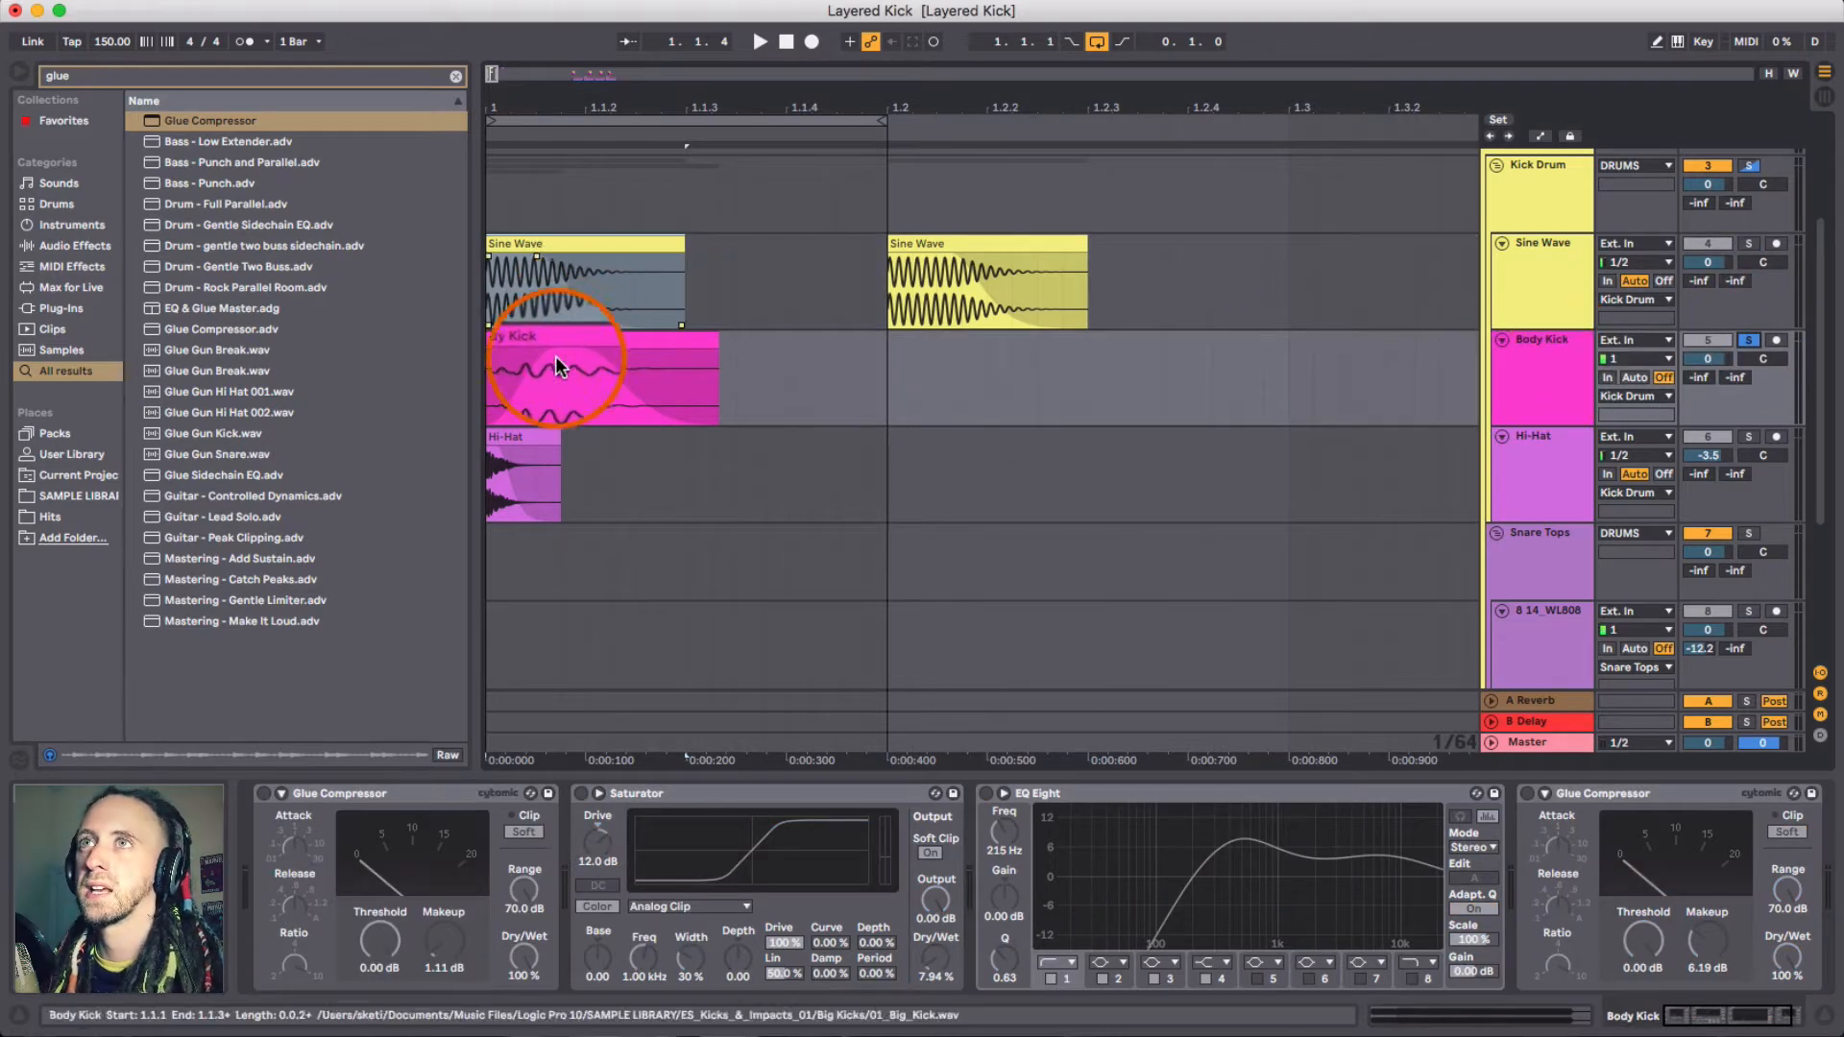
pyautogui.moveTo(890, 100); pyautogui.dragTo(884, 81)
pyautogui.scroll(4, 870, 430)
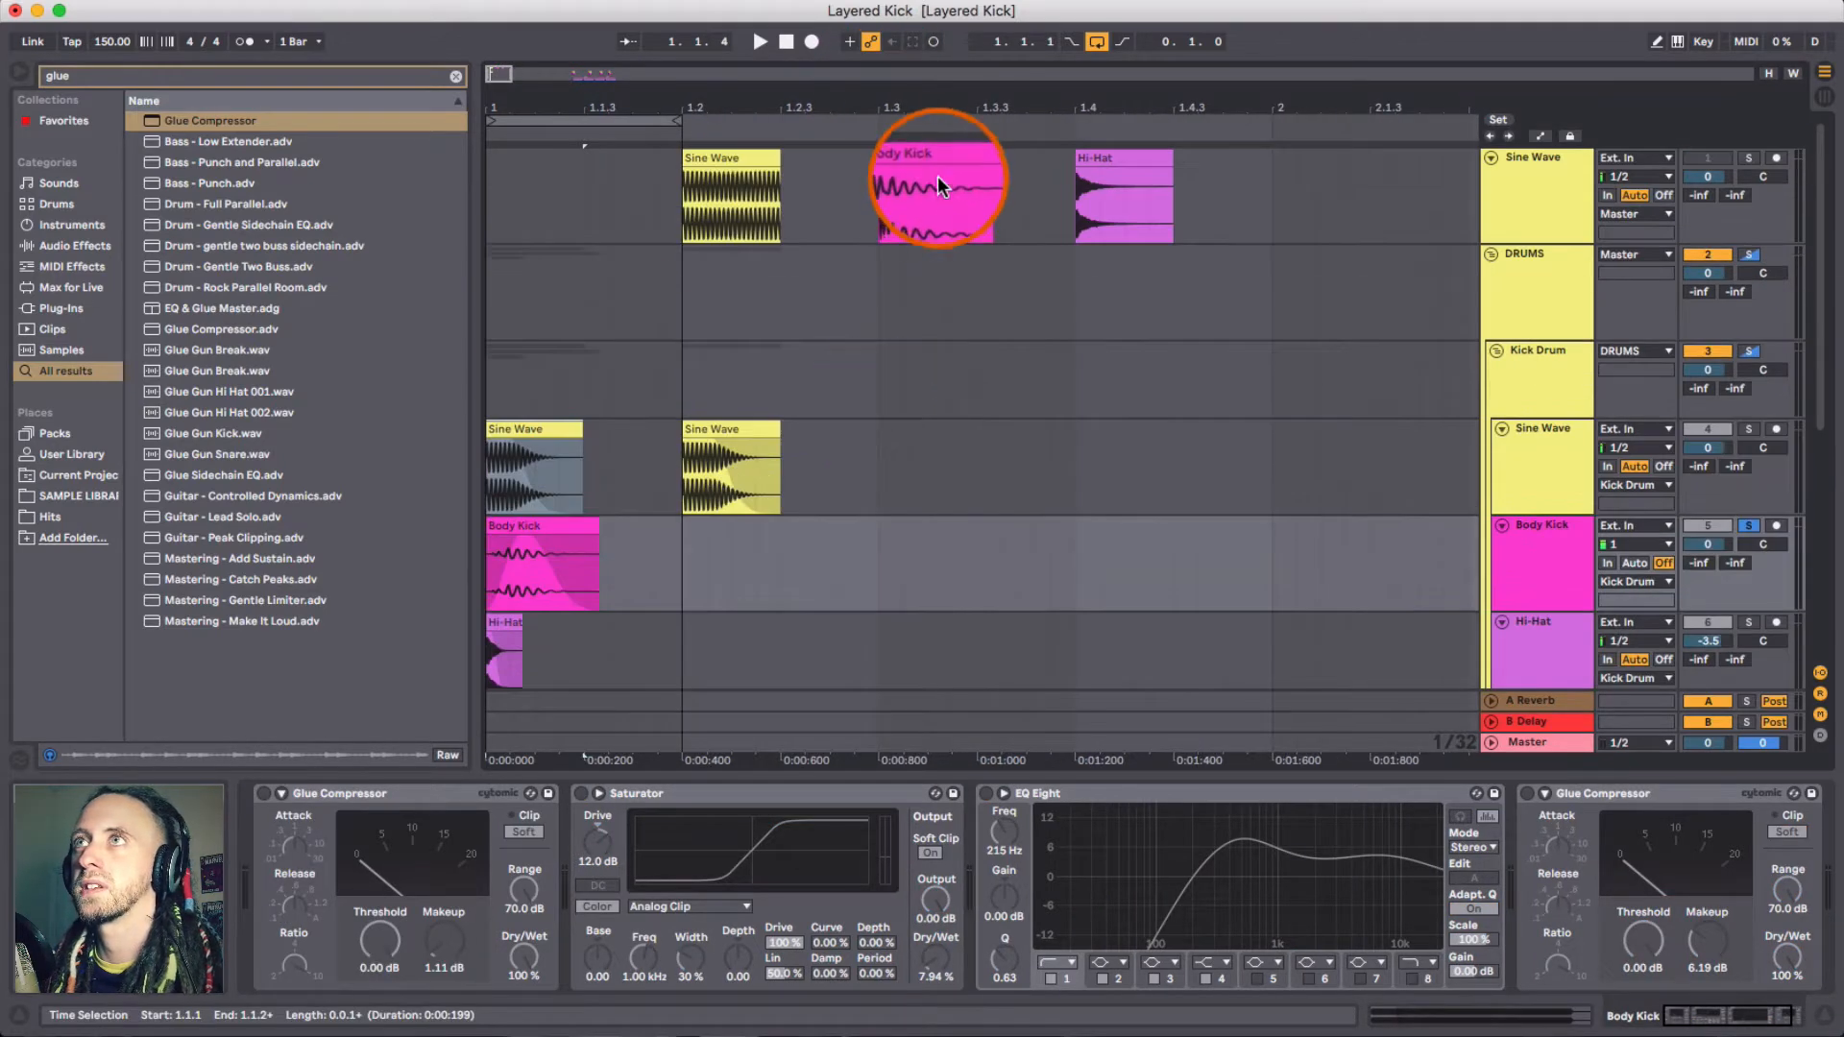
pyautogui.moveTo(928, 162); pyautogui.dragTo(920, 560)
pyautogui.scroll(-3, 918, 557)
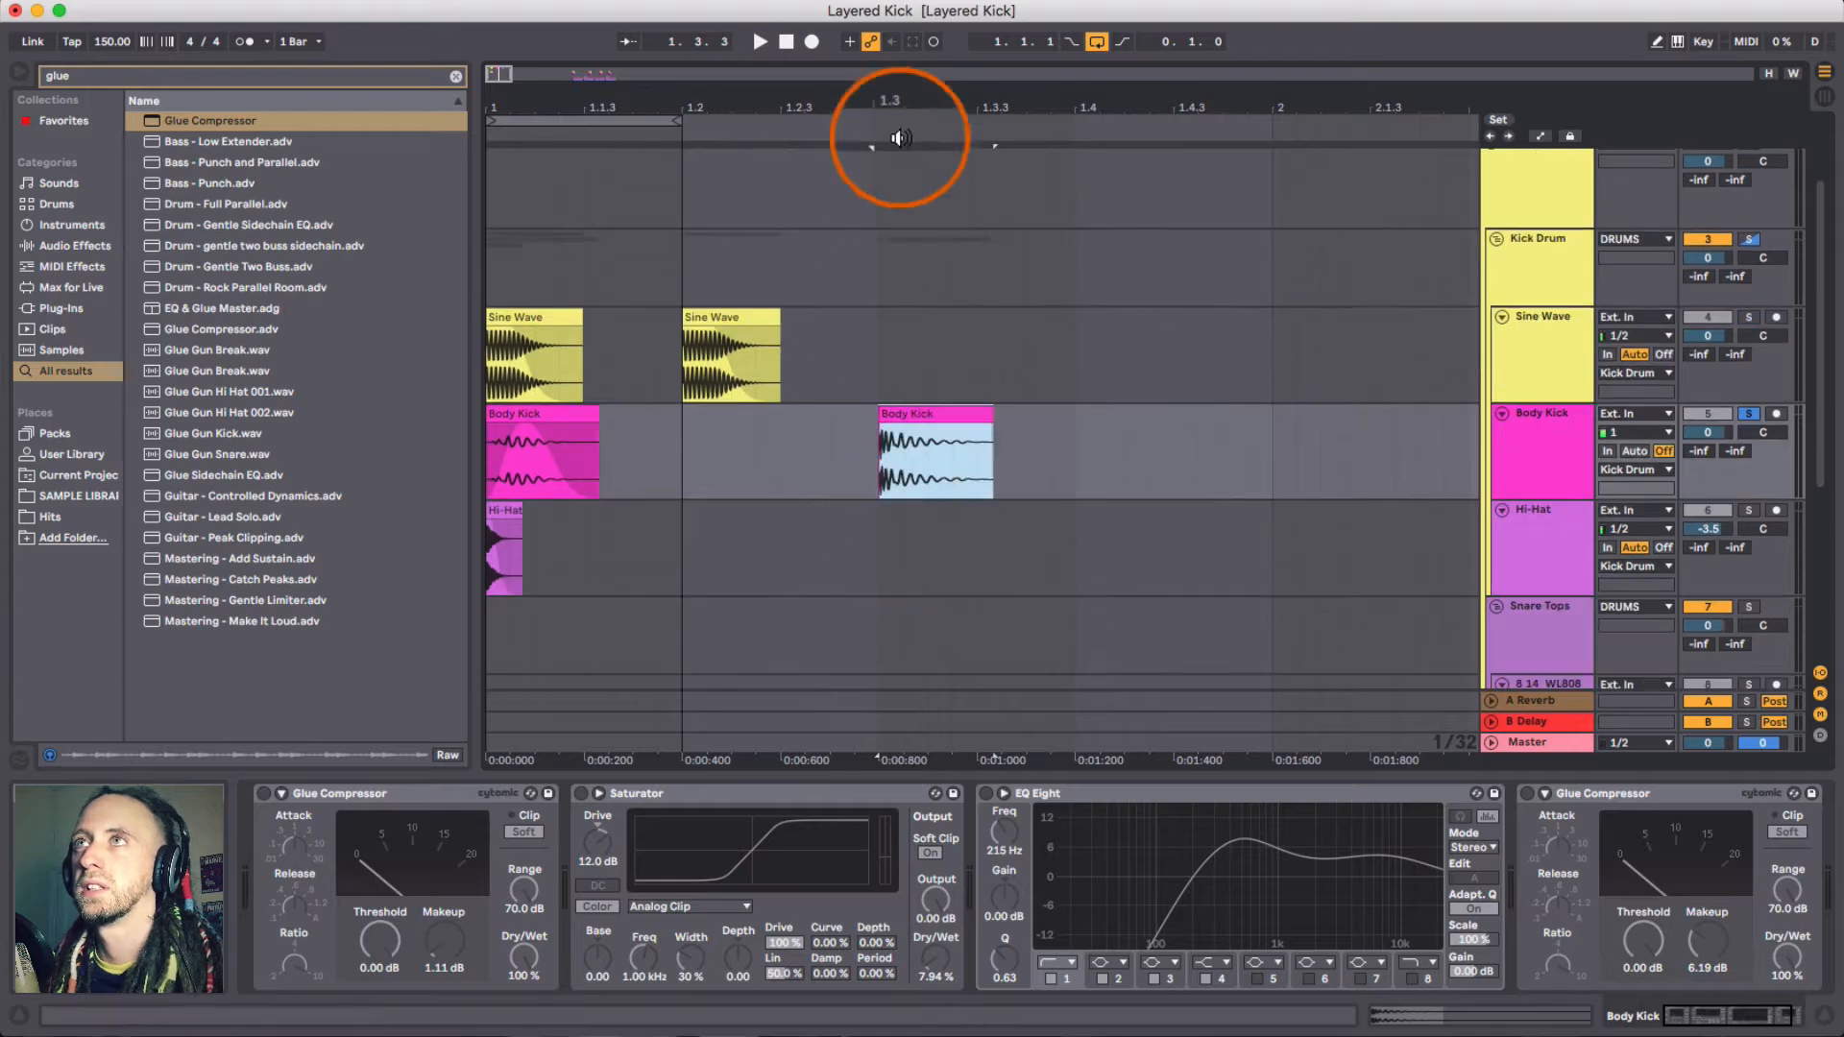
# - Play the layered kick and inspect the Sine Wave, Body Kick and Hi-Hat clips at the song start
pyautogui.press('space')
pyautogui.moveTo(882, 97); pyautogui.dragTo(816, 432)
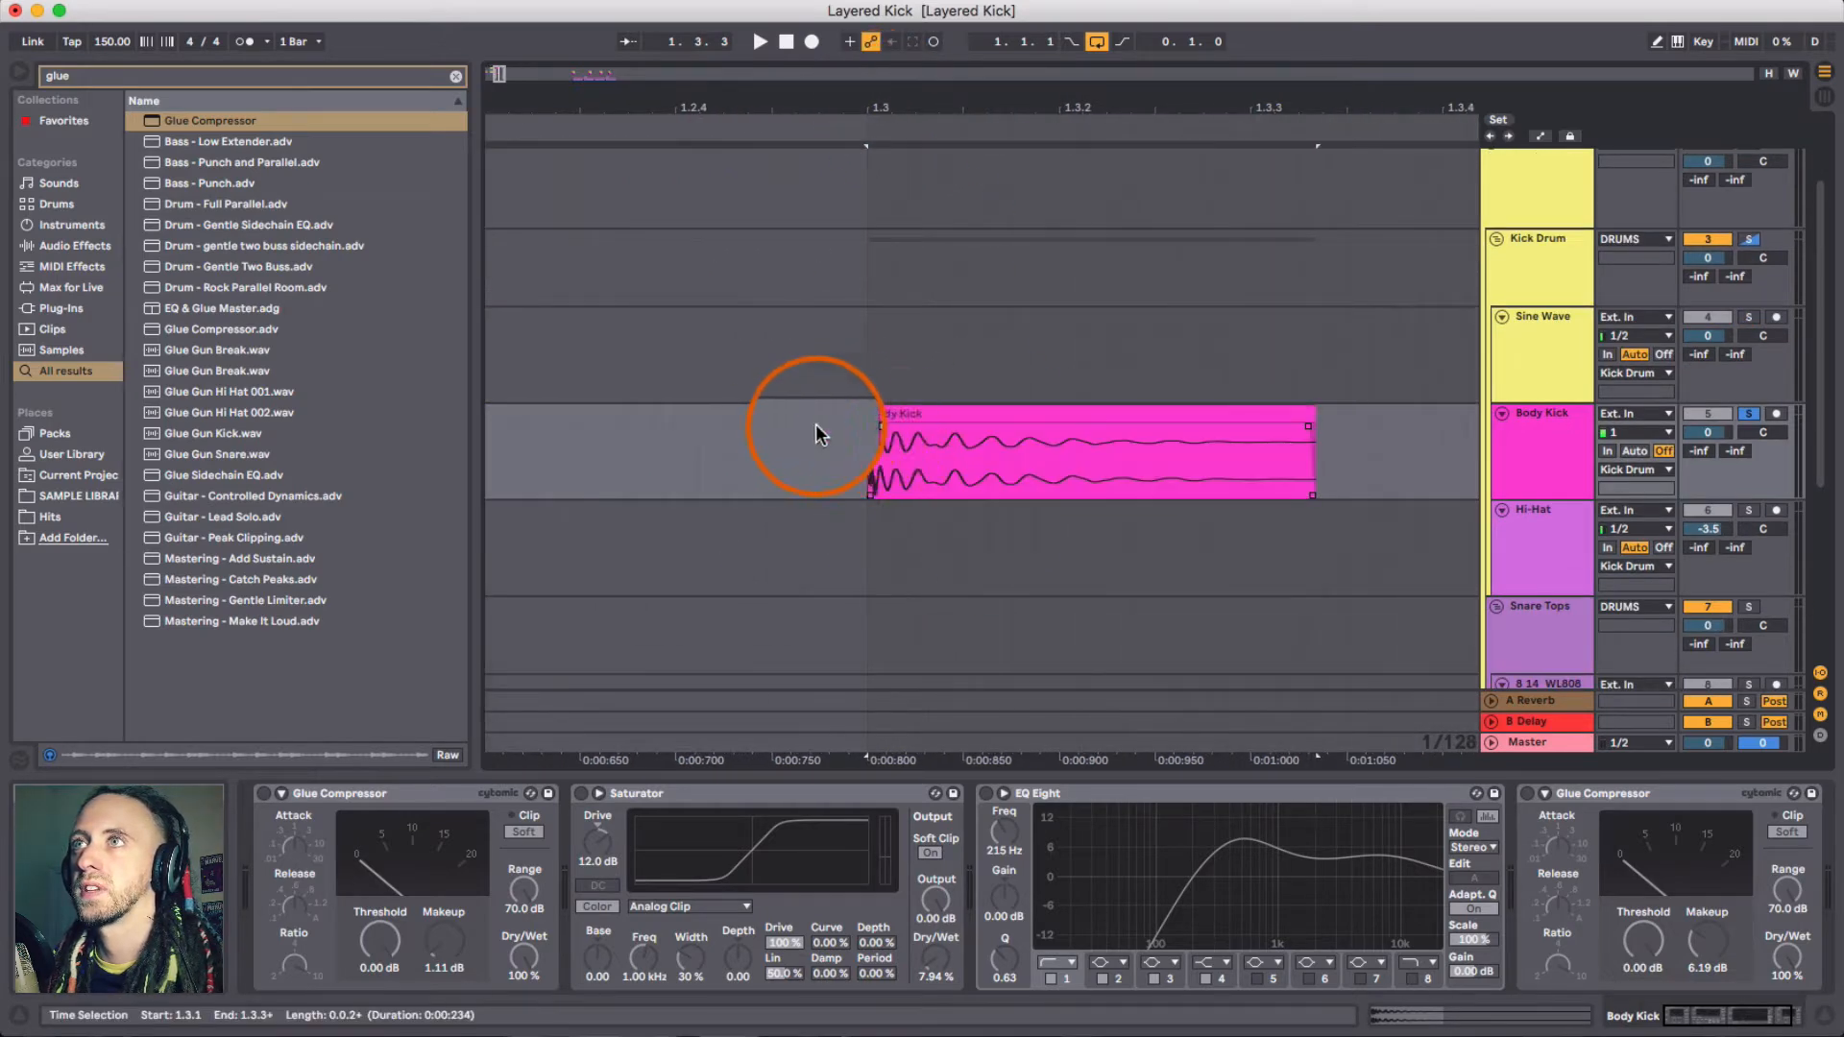
pyautogui.hscroll(-8, 787, 453)
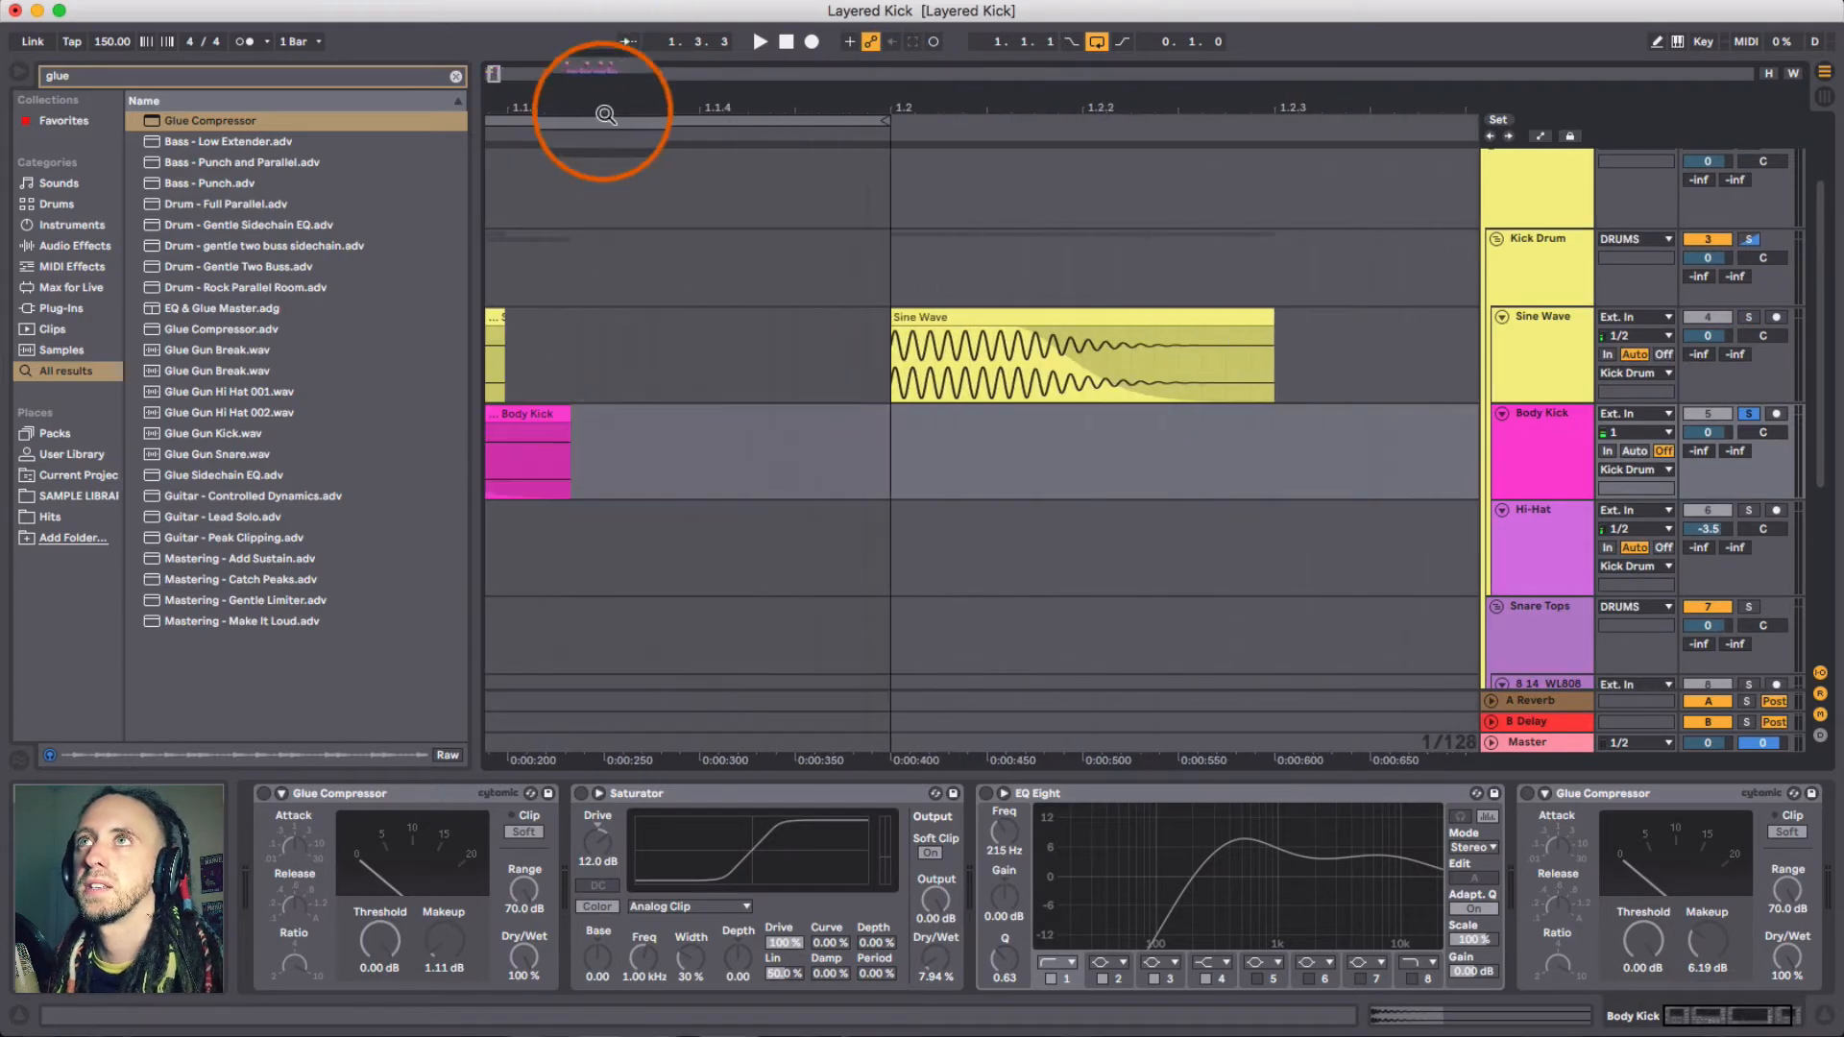
pyautogui.moveTo(605, 110); pyautogui.dragTo(609, 38)
pyautogui.hscroll(-5, 620, 323)
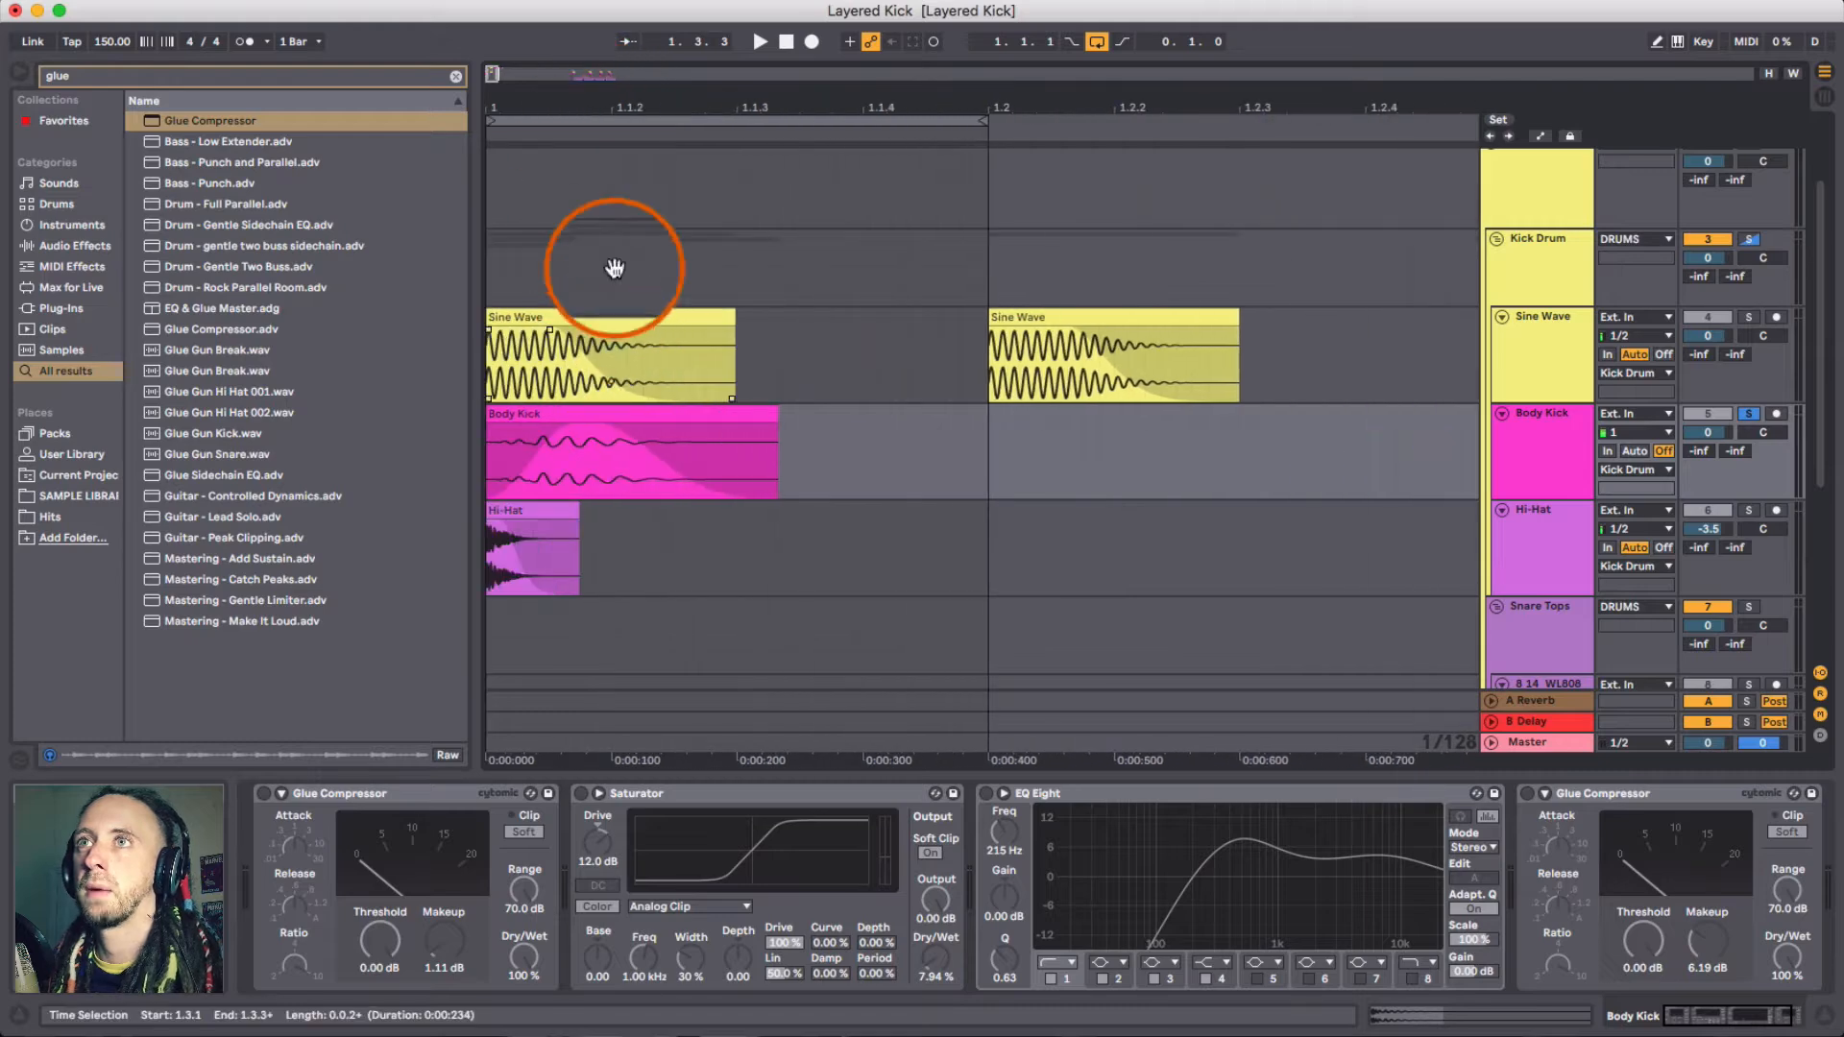
pyautogui.click(506, 509)
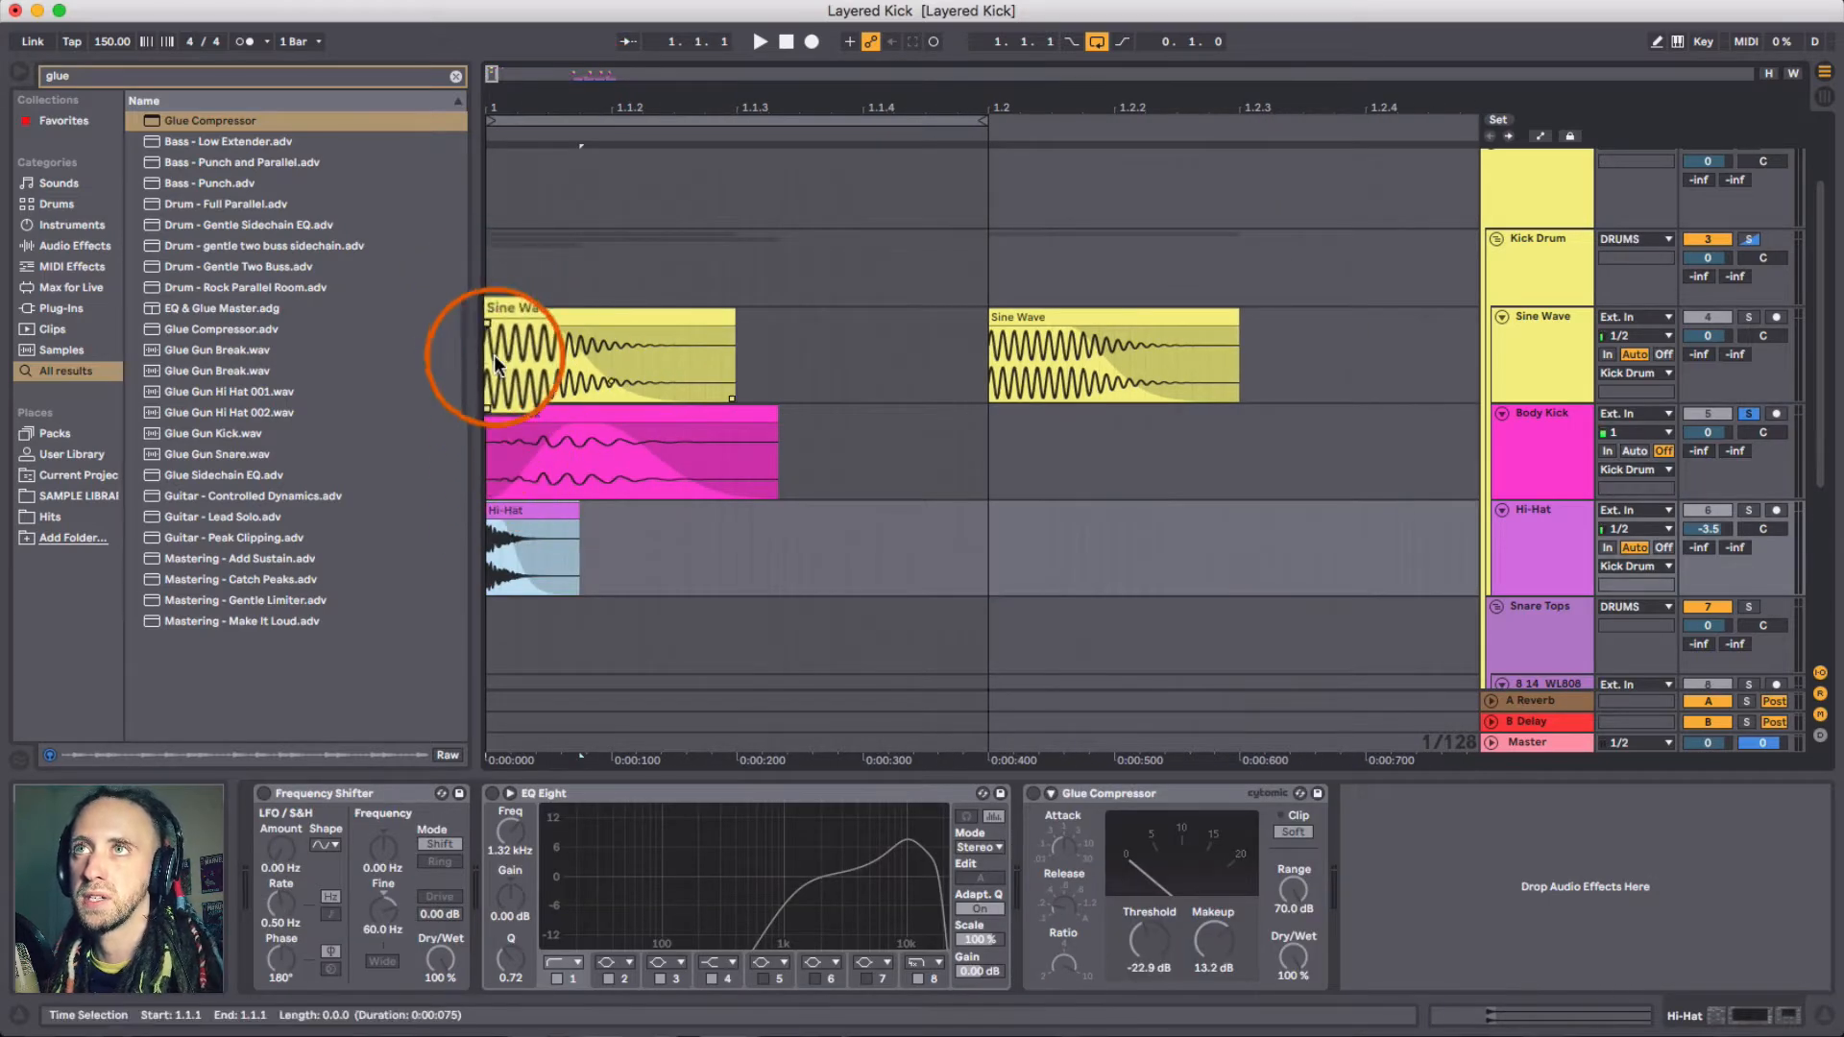
pyautogui.click(534, 413)
pyautogui.click(543, 478)
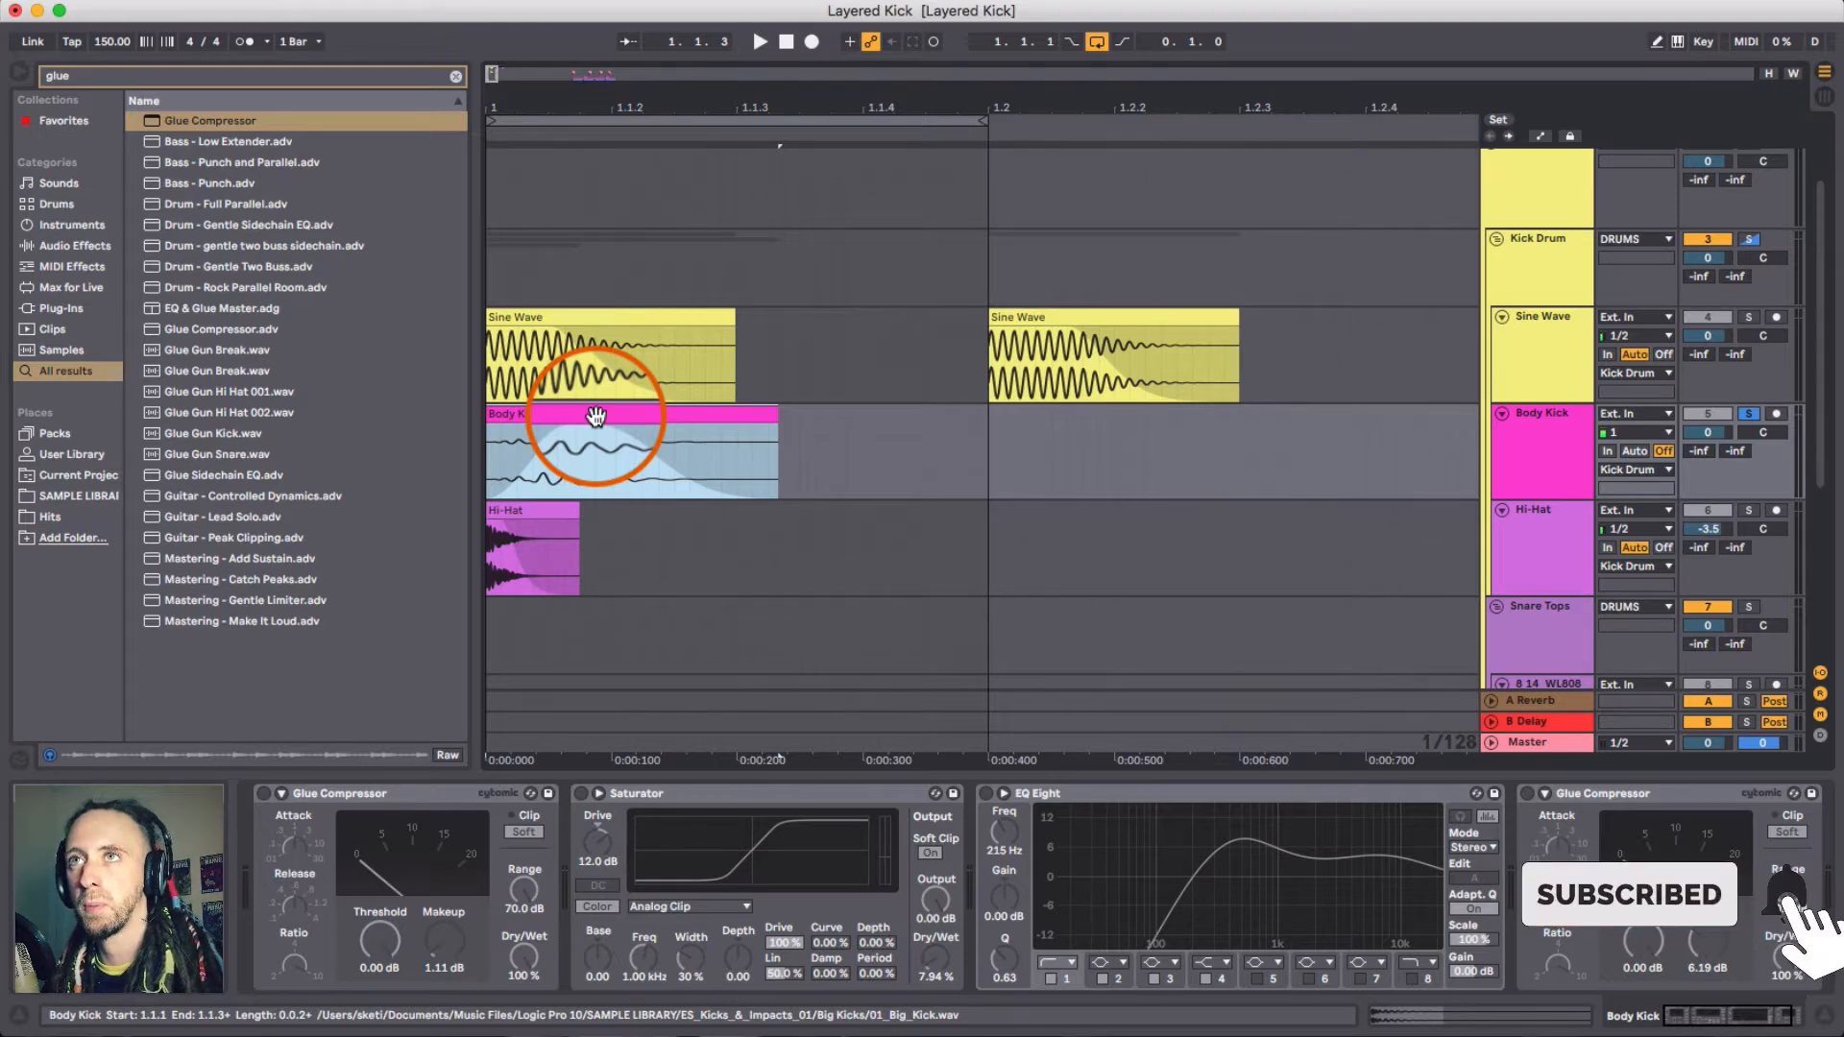
pyautogui.moveTo(597, 415); pyautogui.dragTo(550, 415)
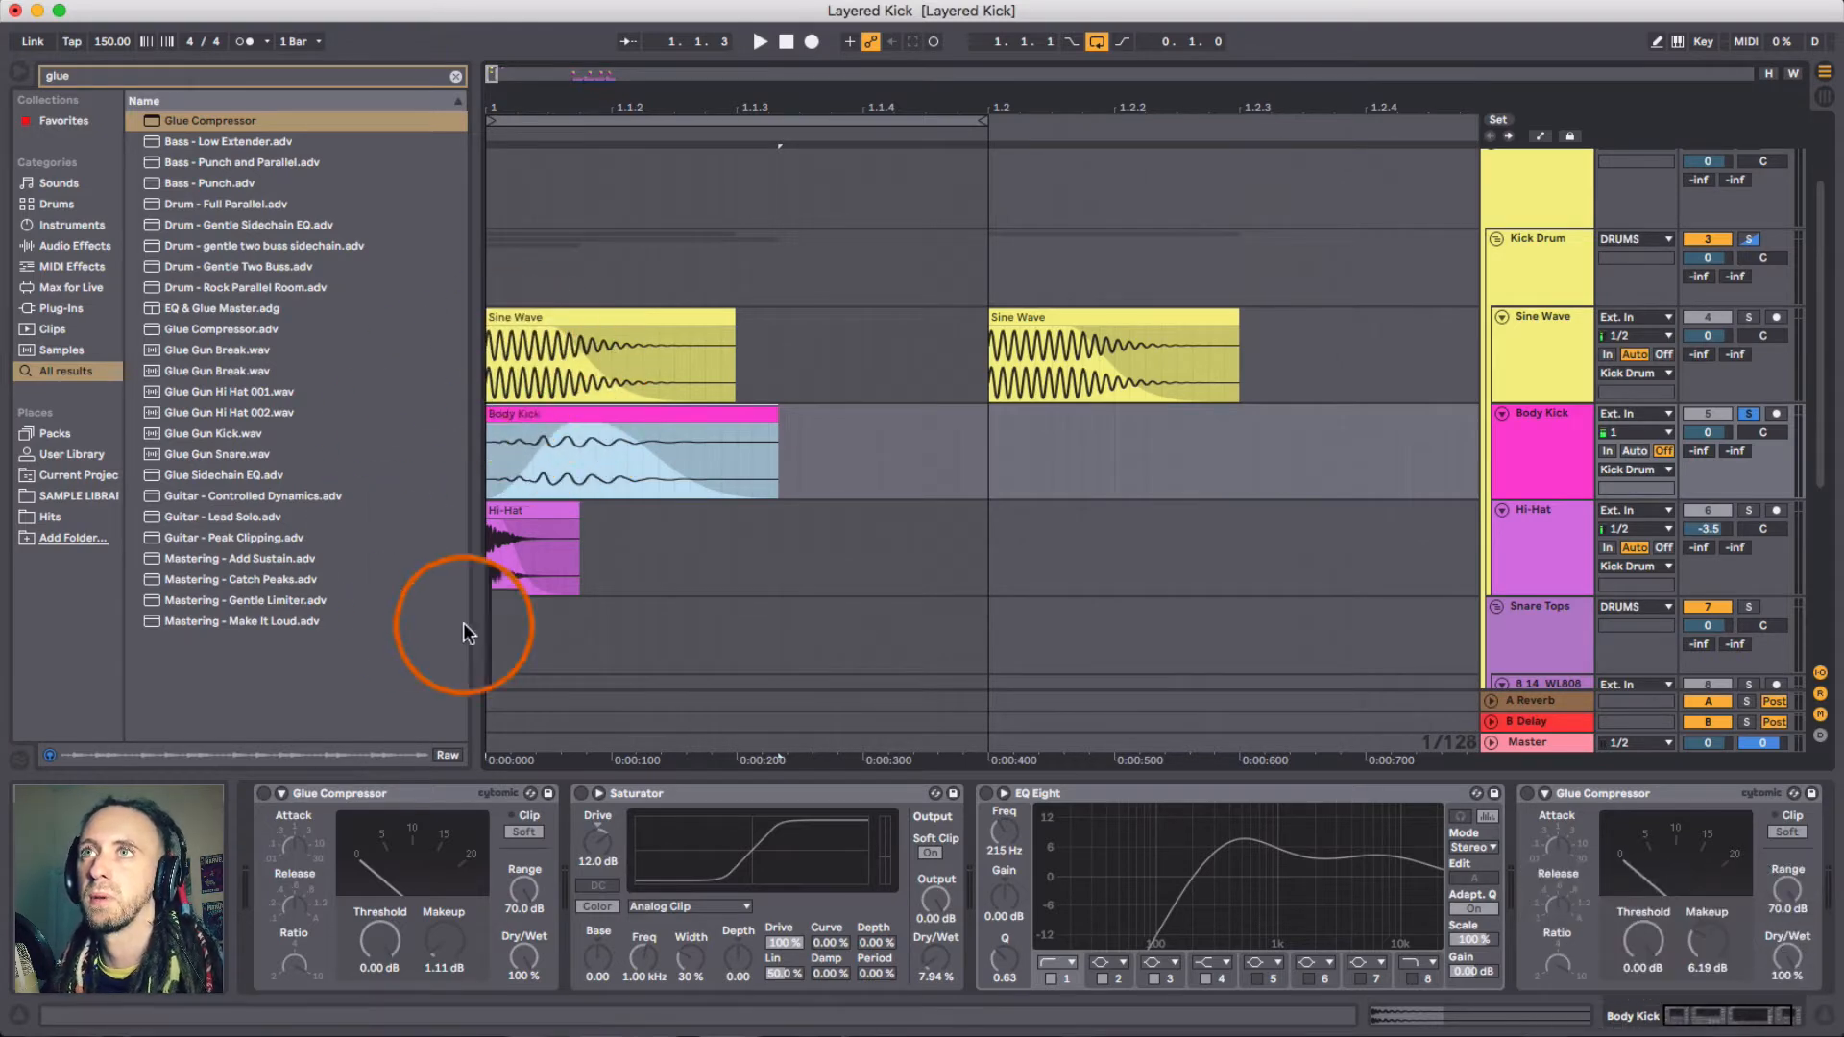
pyautogui.click(516, 319)
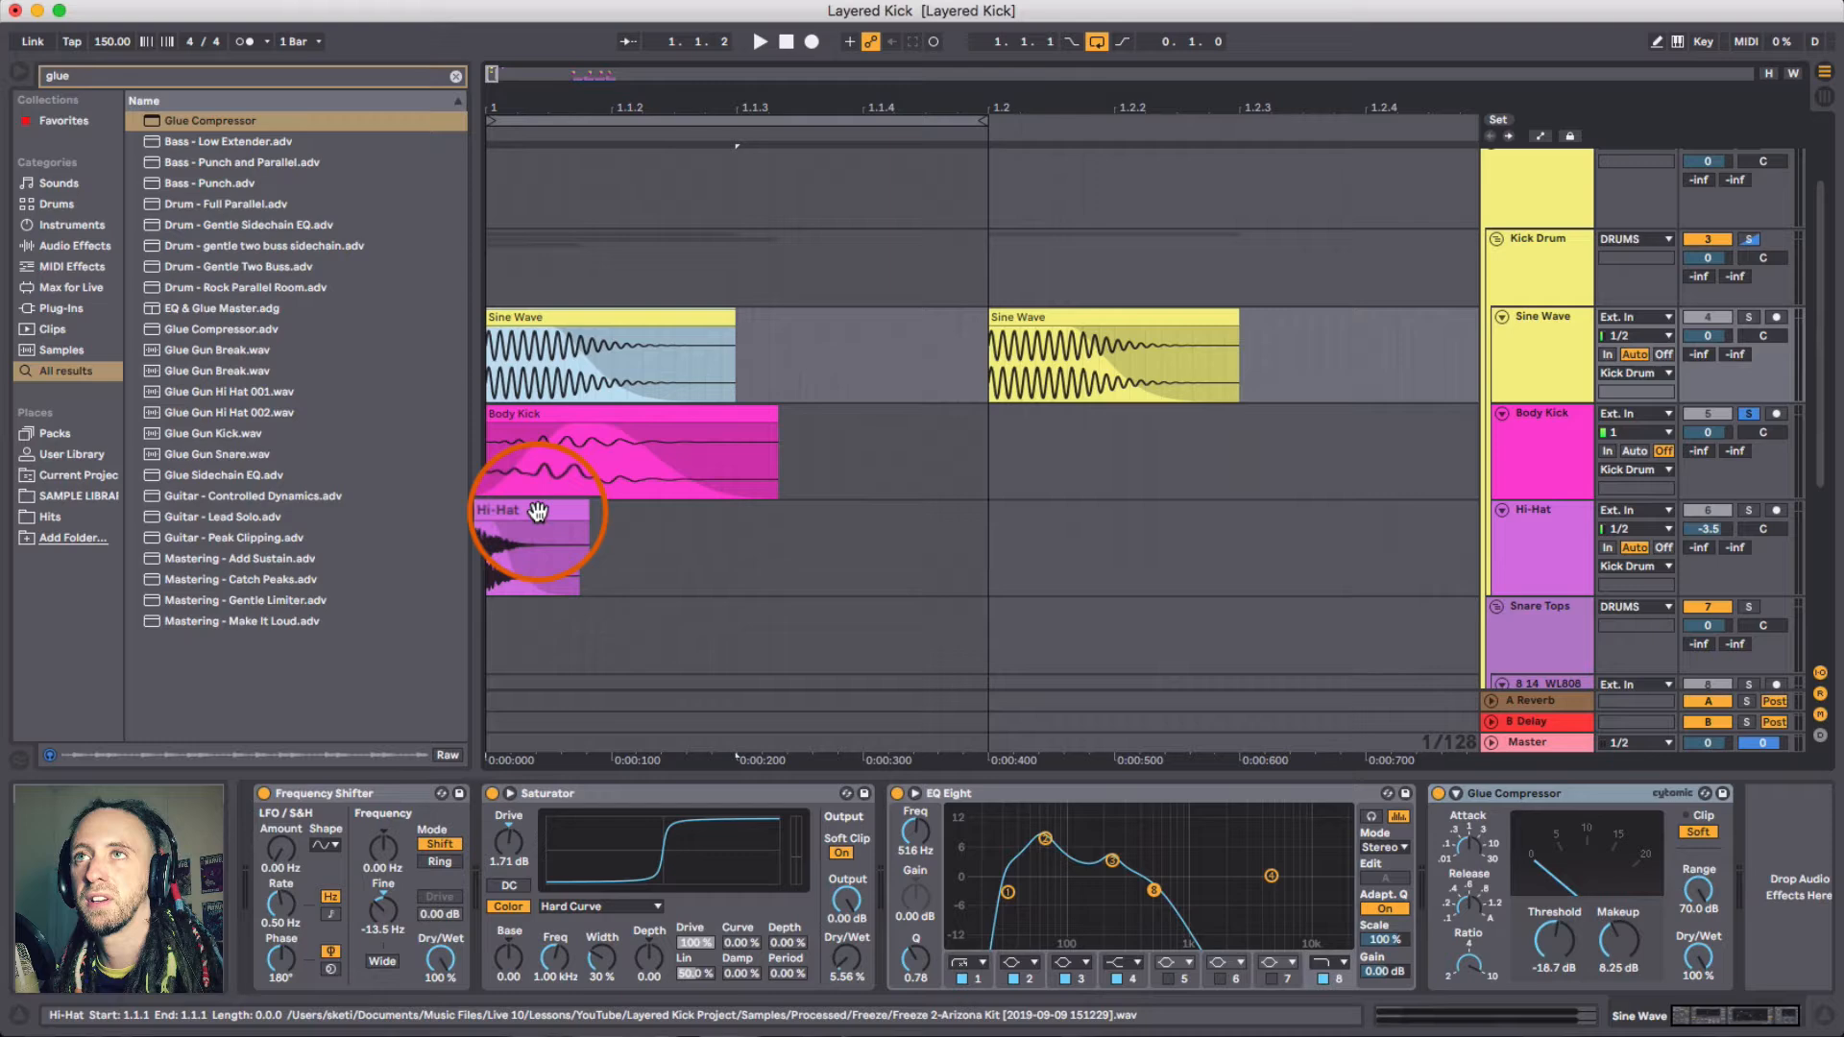
pyautogui.click(556, 418)
pyautogui.press('space')
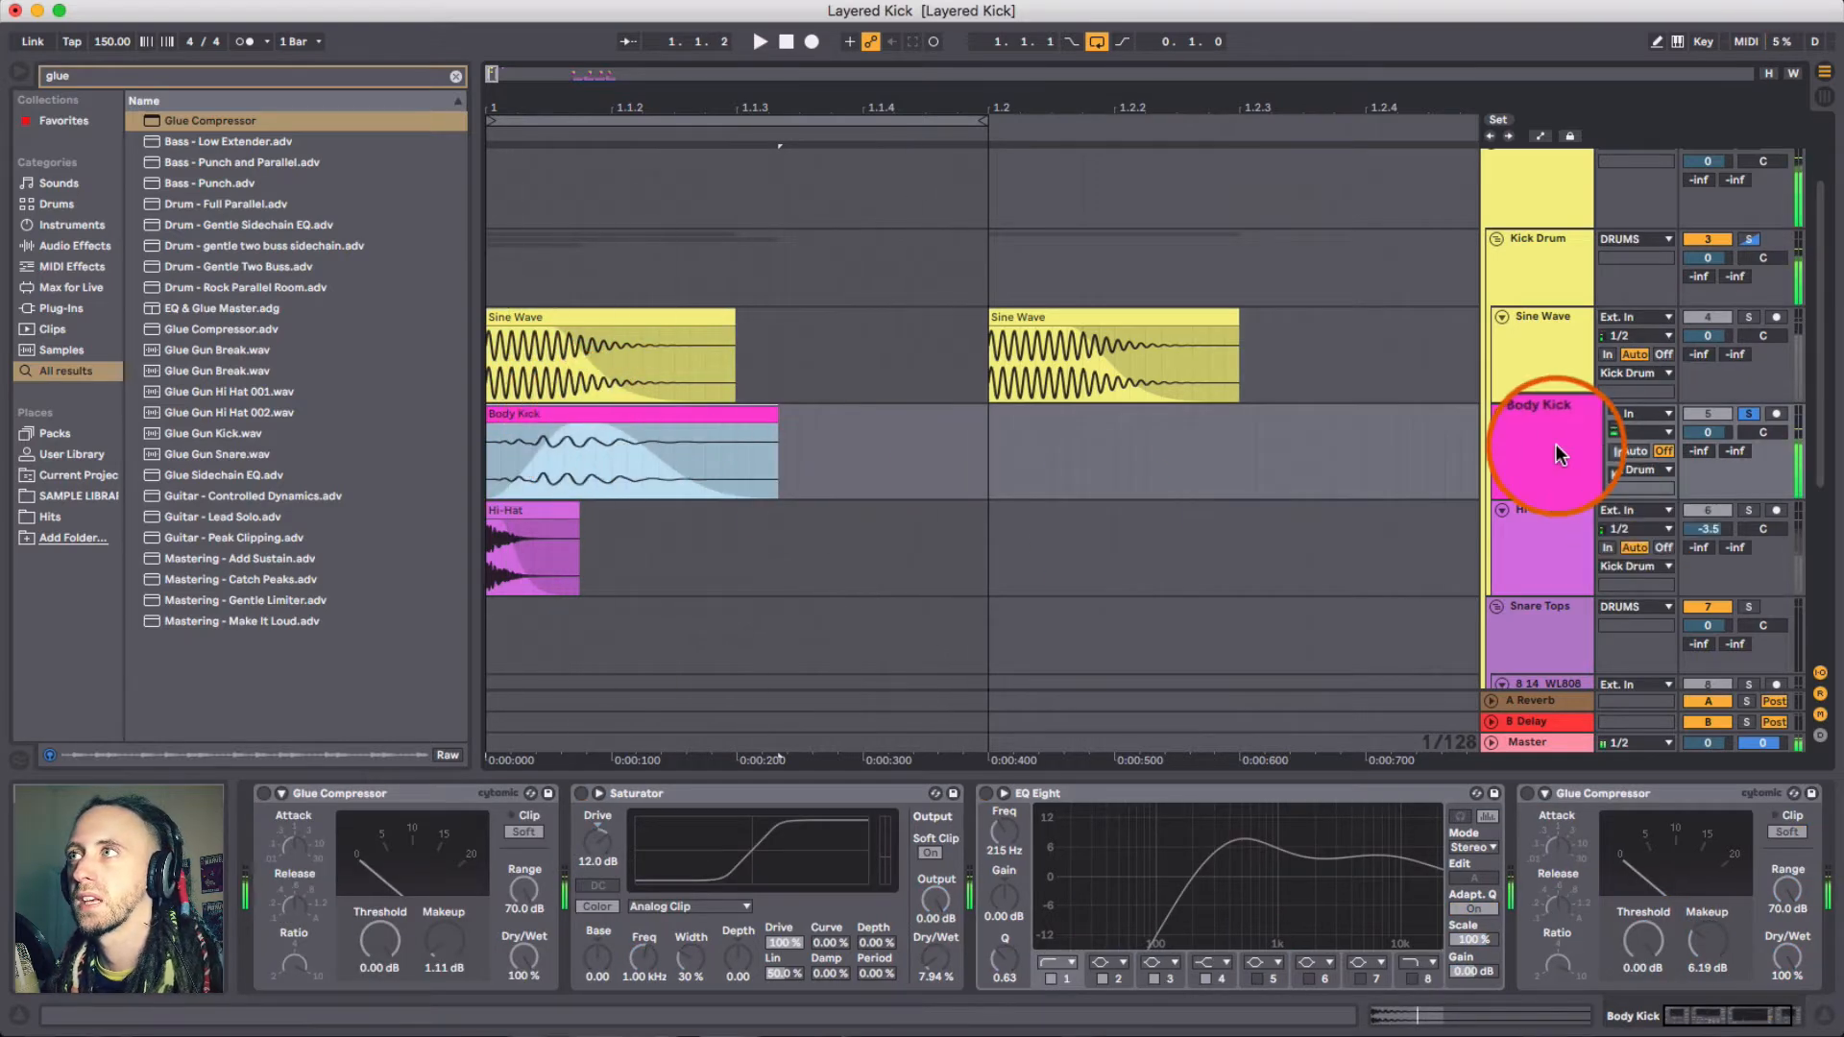
# - Switch on both Glue Compressors on the Body Kick track and audition the kick
pyautogui.click(1556, 444)
pyautogui.click(1507, 701)
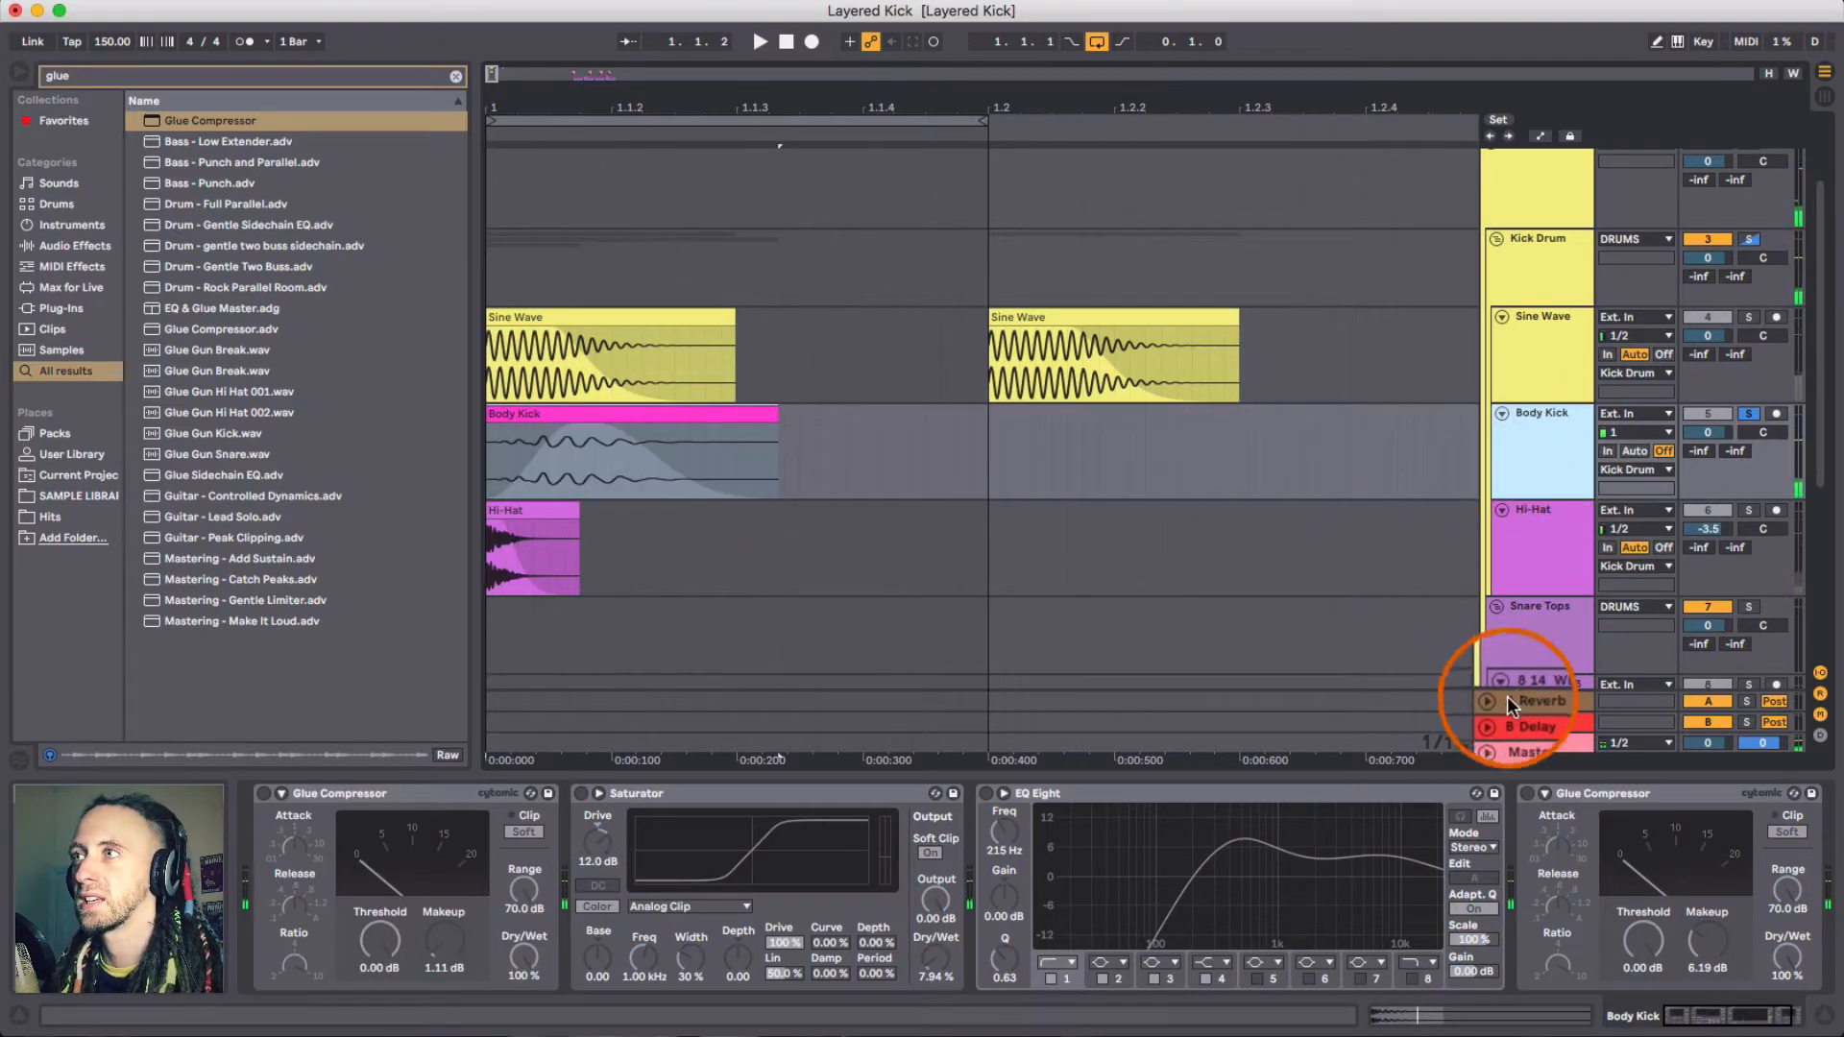
pyautogui.click(1529, 793)
pyautogui.press('space')
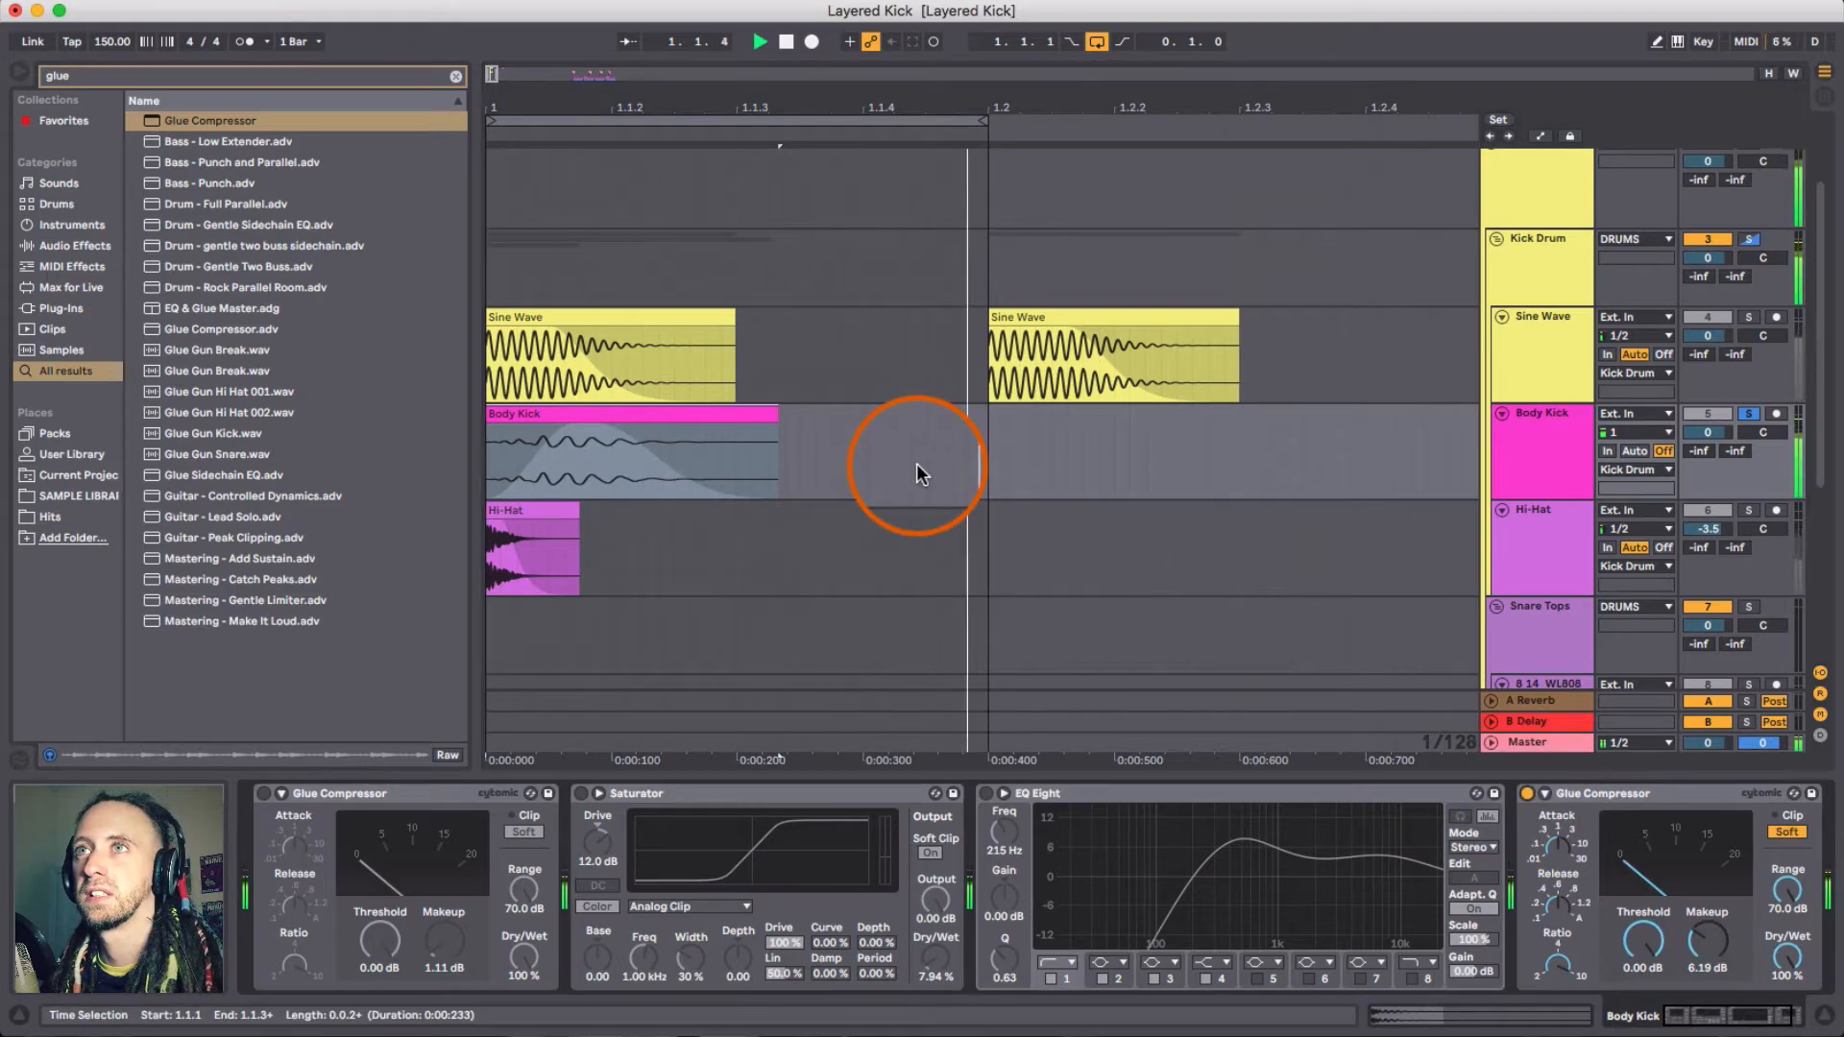
pyautogui.press('space')
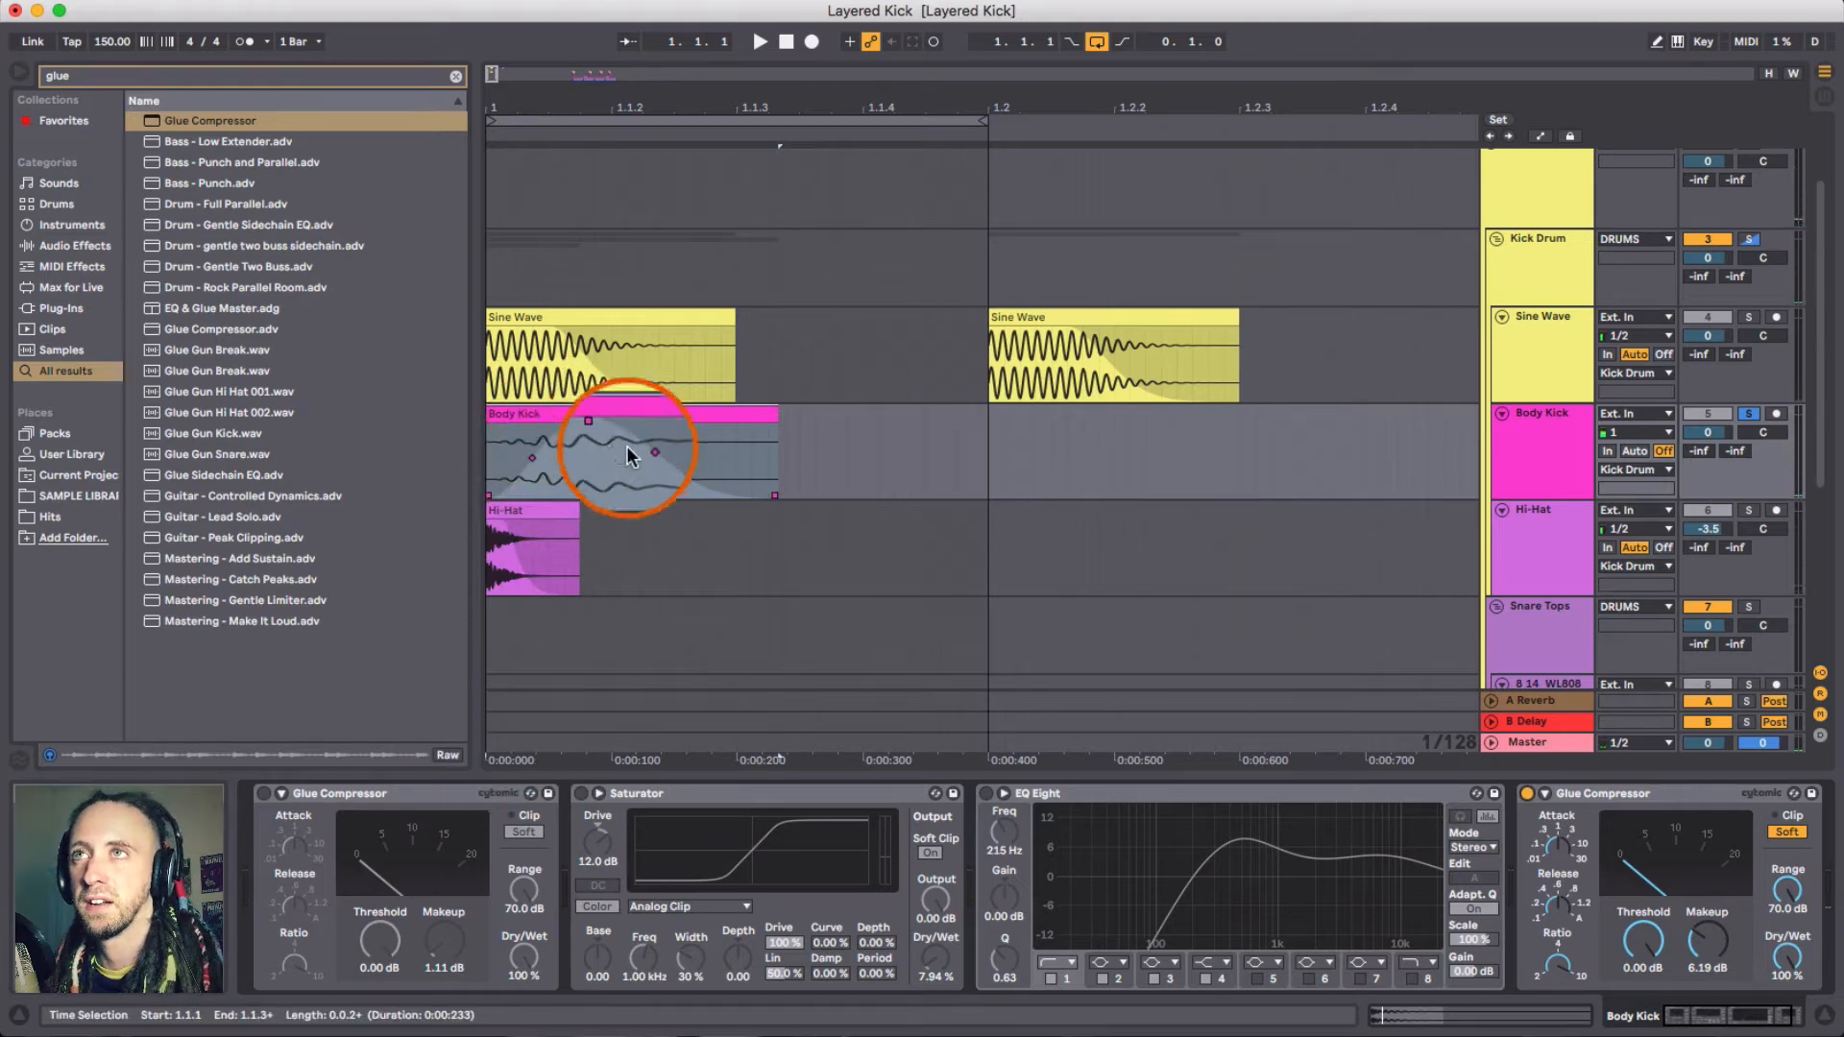
pyautogui.click(252, 794)
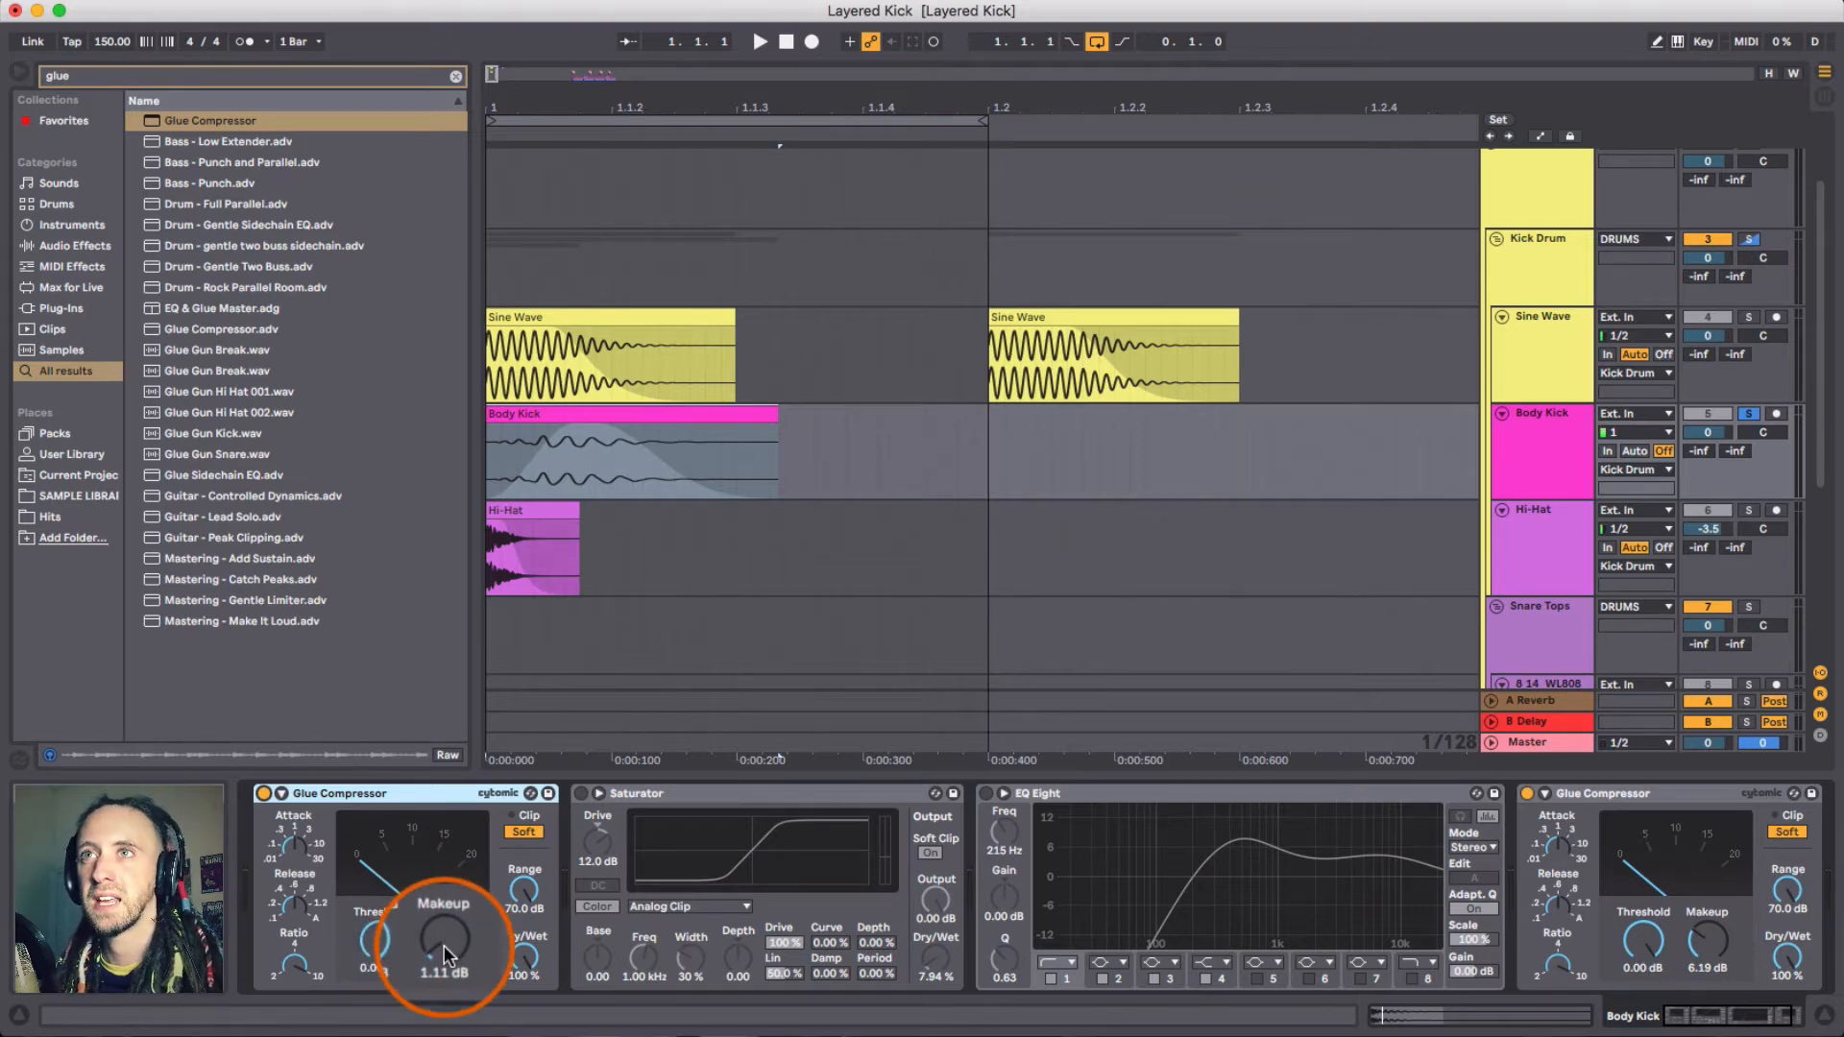
# - View the Body Kick clip's sample details, then switch on the Body Kick's Saturator and play
pyautogui.click(573, 415)
pyautogui.doubleClick(570, 413)
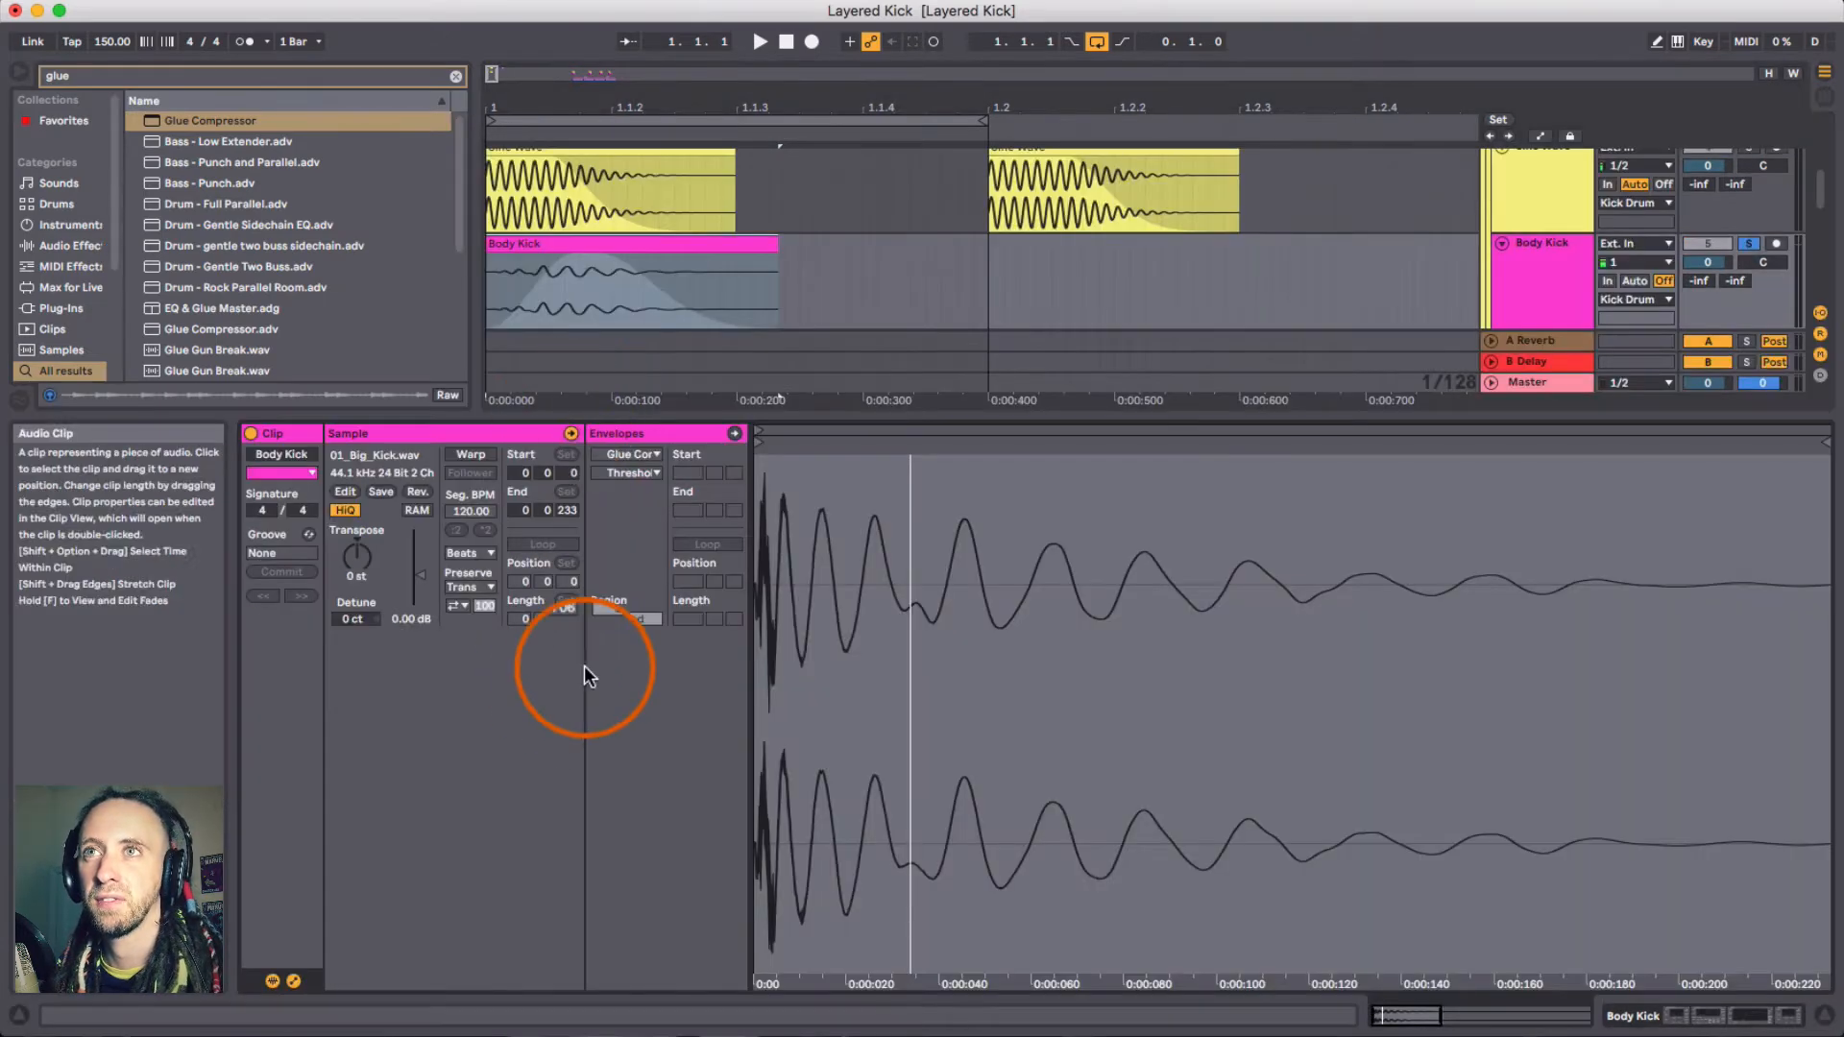
pyautogui.click(1505, 254)
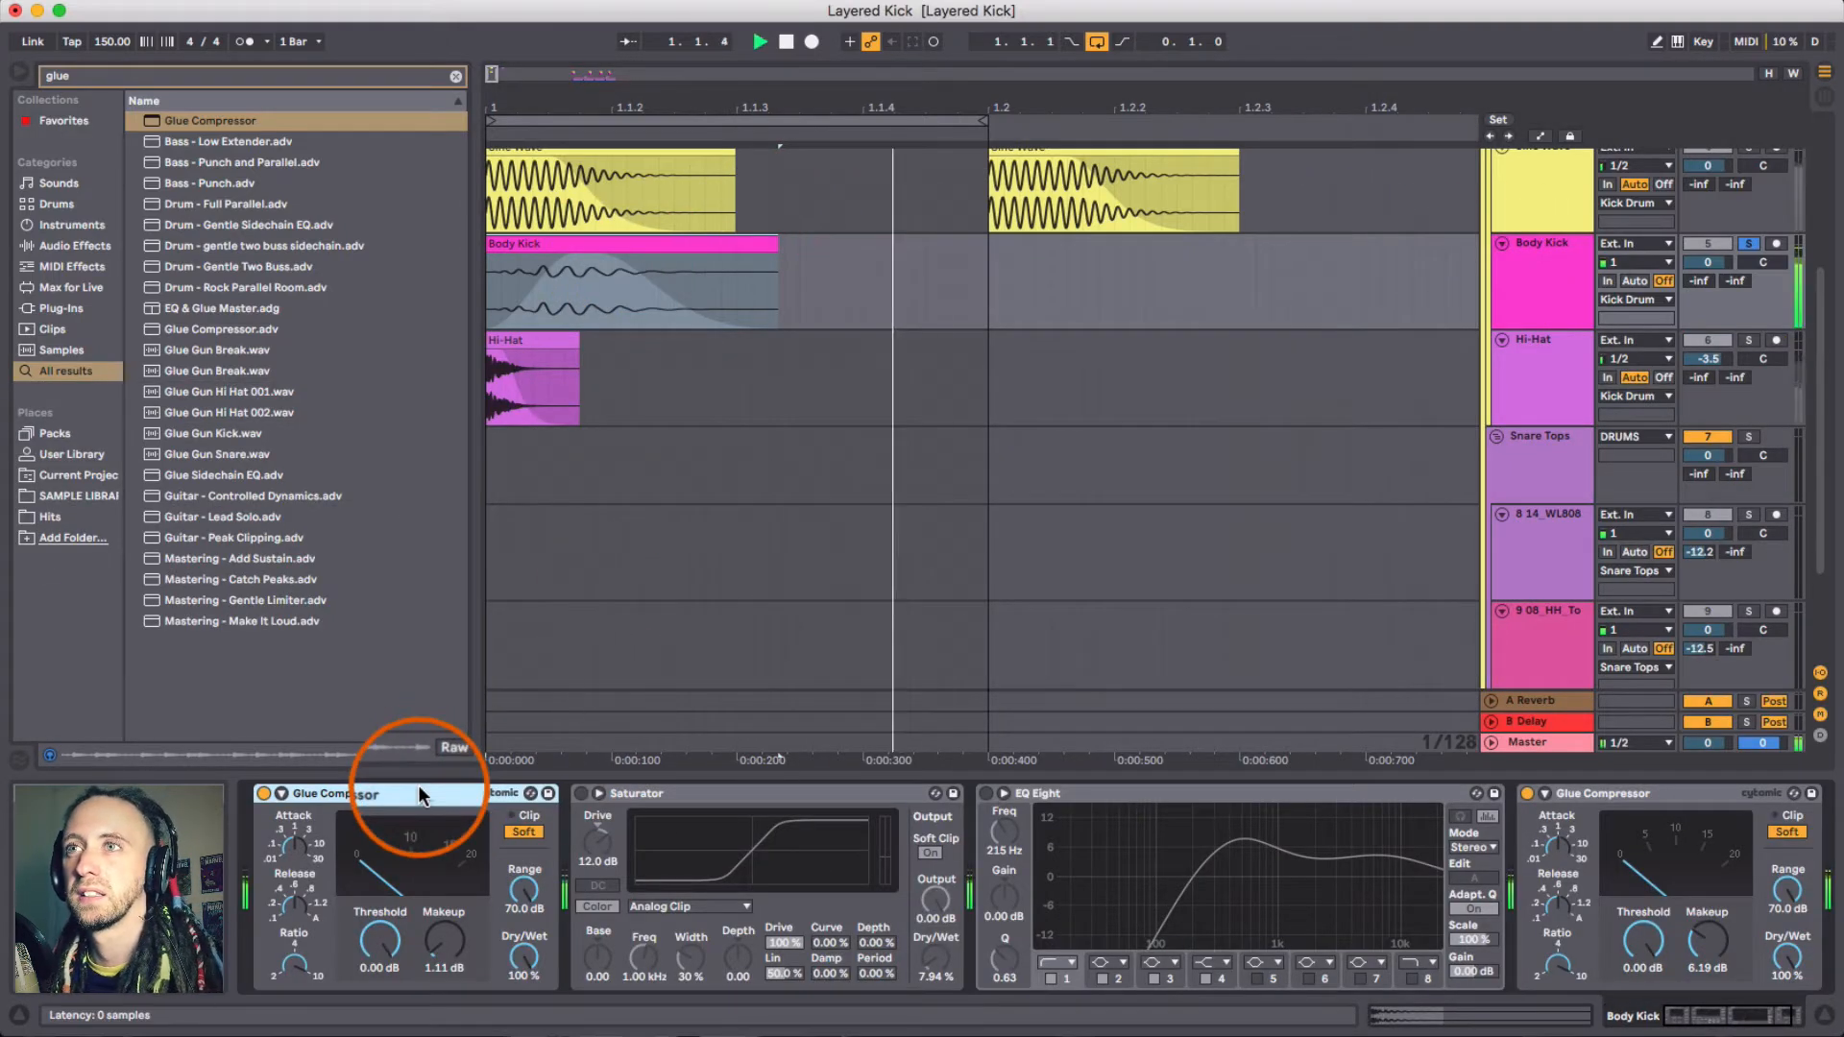
pyautogui.click(583, 793)
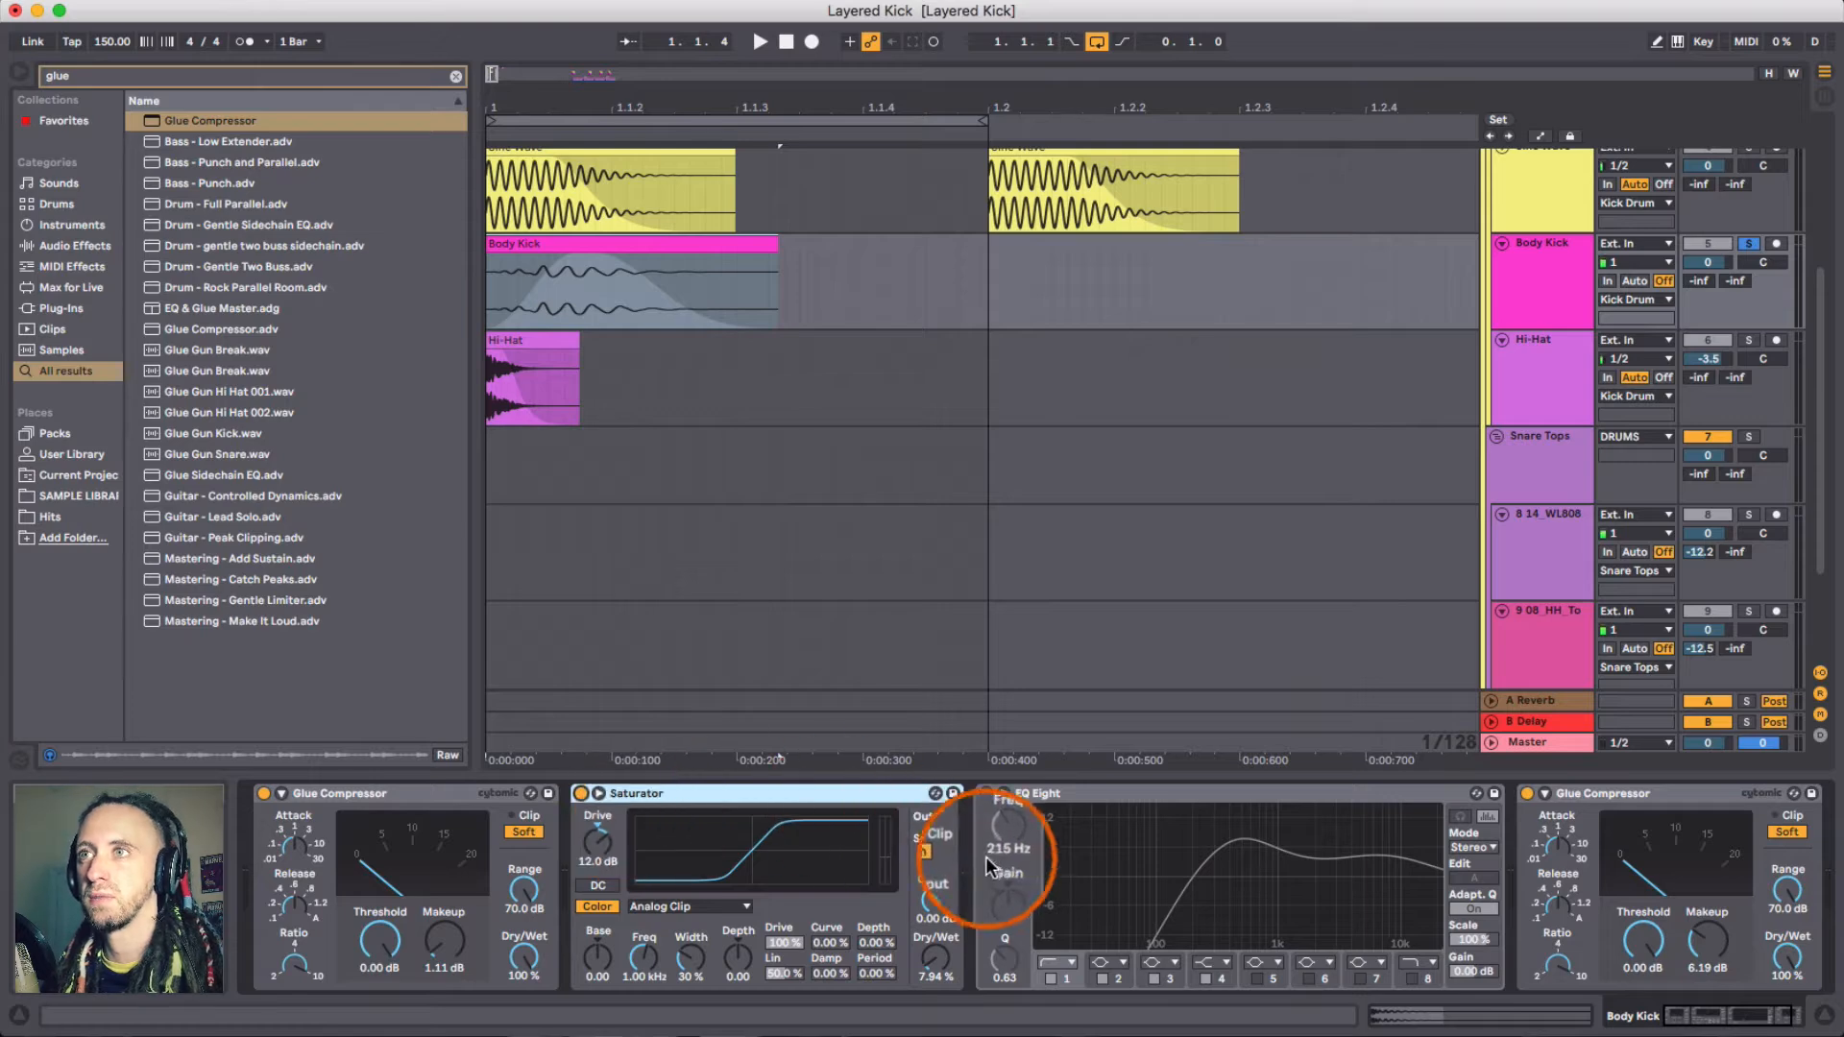
pyautogui.press('space')
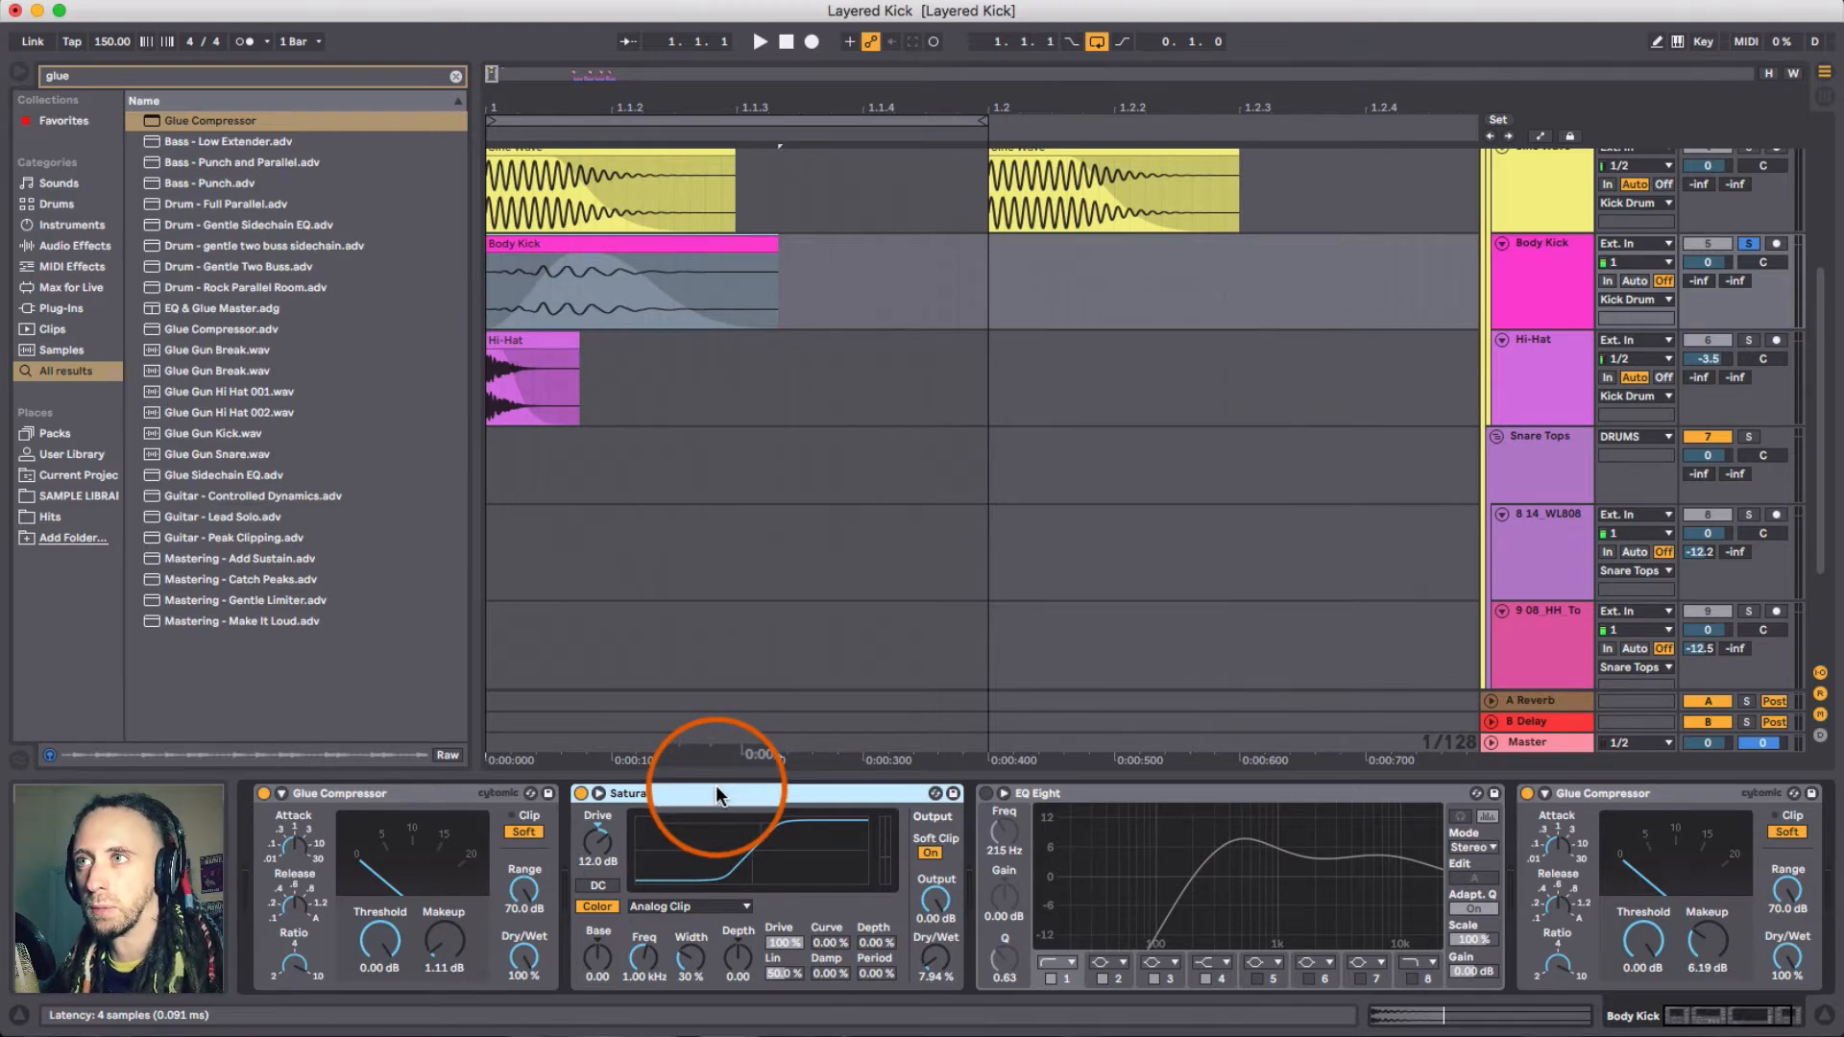
# - Switch on the Body Kick's EQ Eight, select its upper bell band, and toggle the EQ while playing to compare
pyautogui.click(1076, 794)
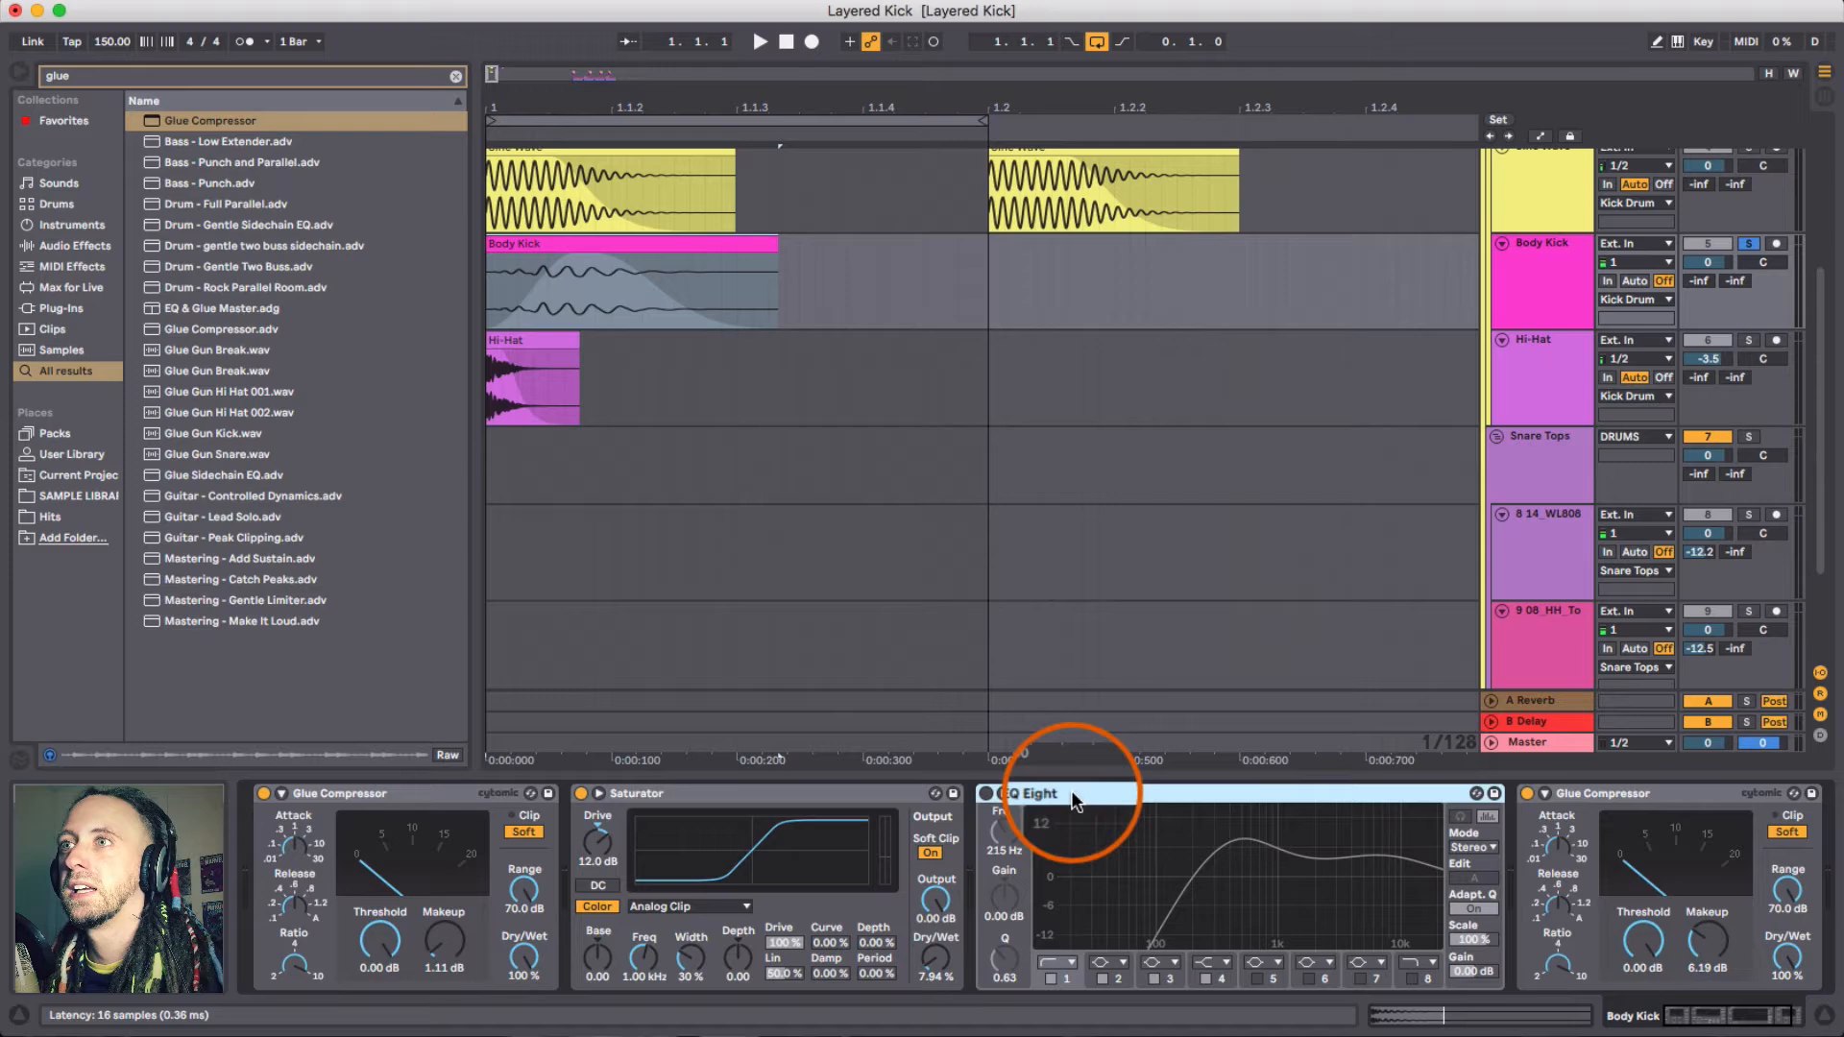
pyautogui.click(986, 794)
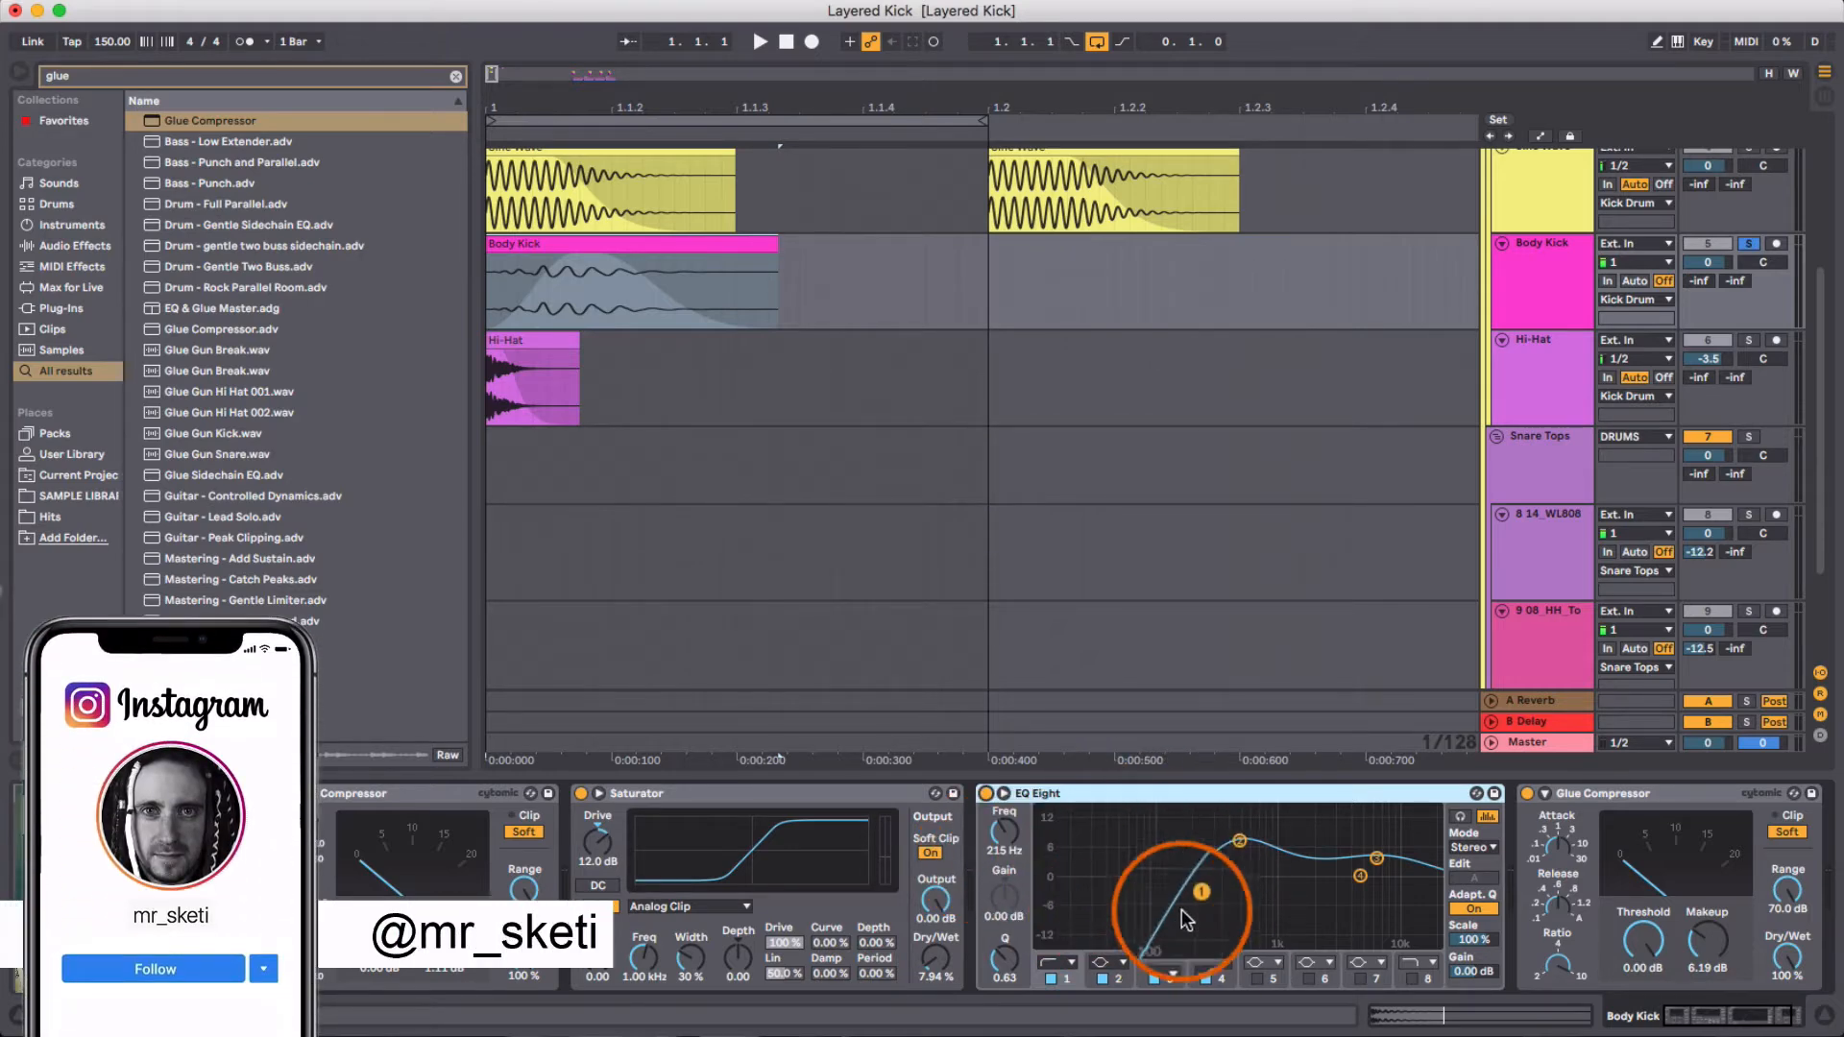
pyautogui.click(1240, 843)
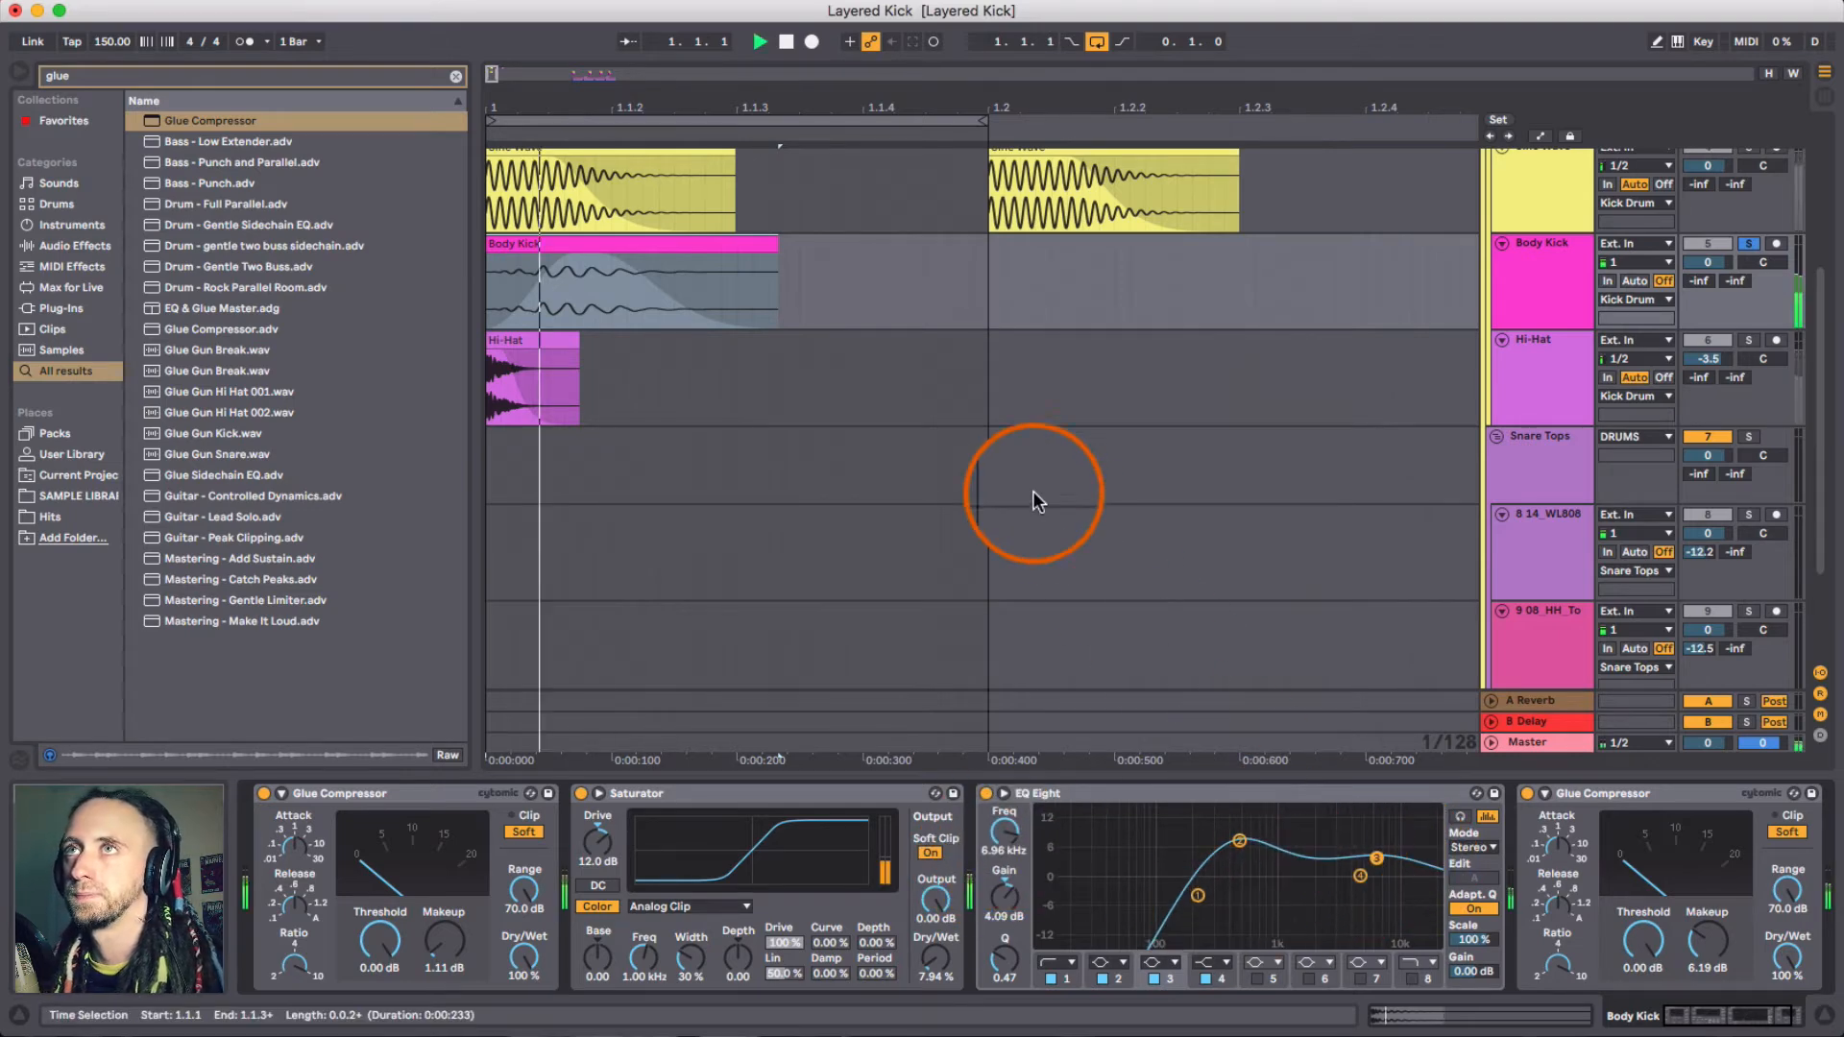
pyautogui.press('space')
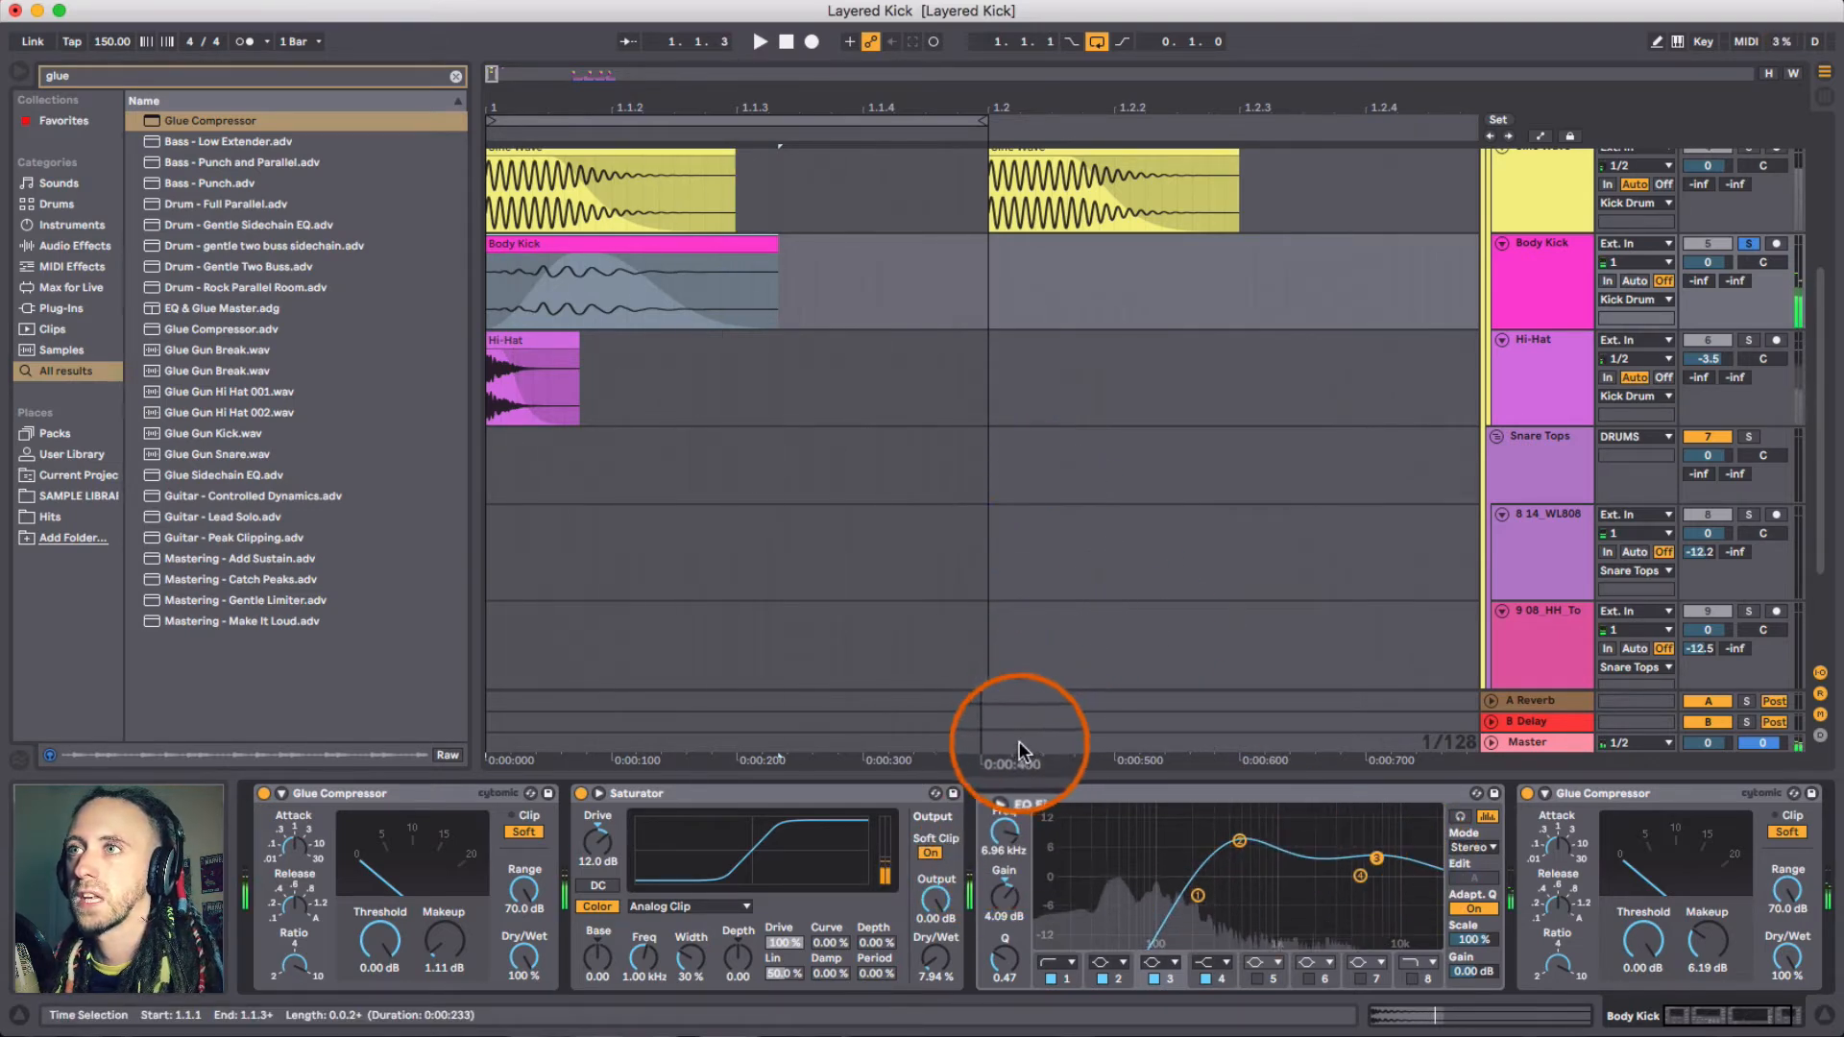
pyautogui.press('space')
pyautogui.click(987, 793)
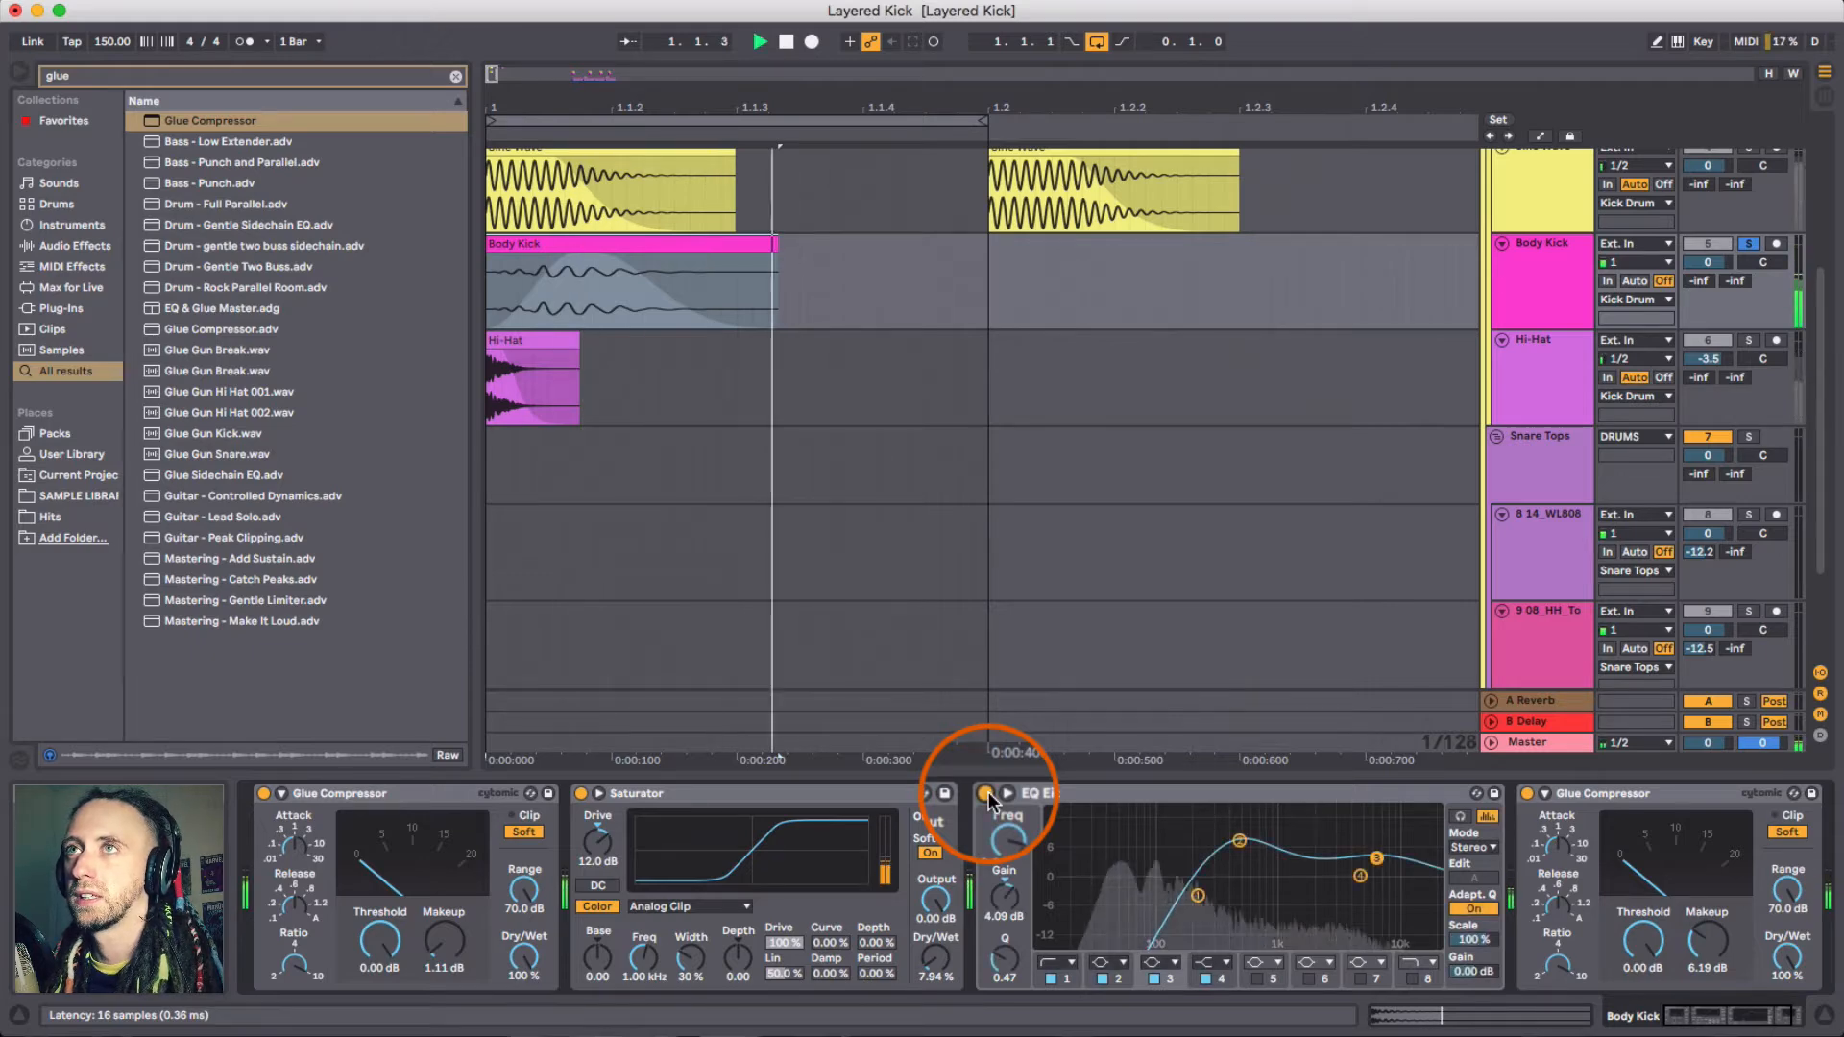
# - Select the Hi-Hat track, clear the browser search and open Packs in the browser
pyautogui.click(1564, 411)
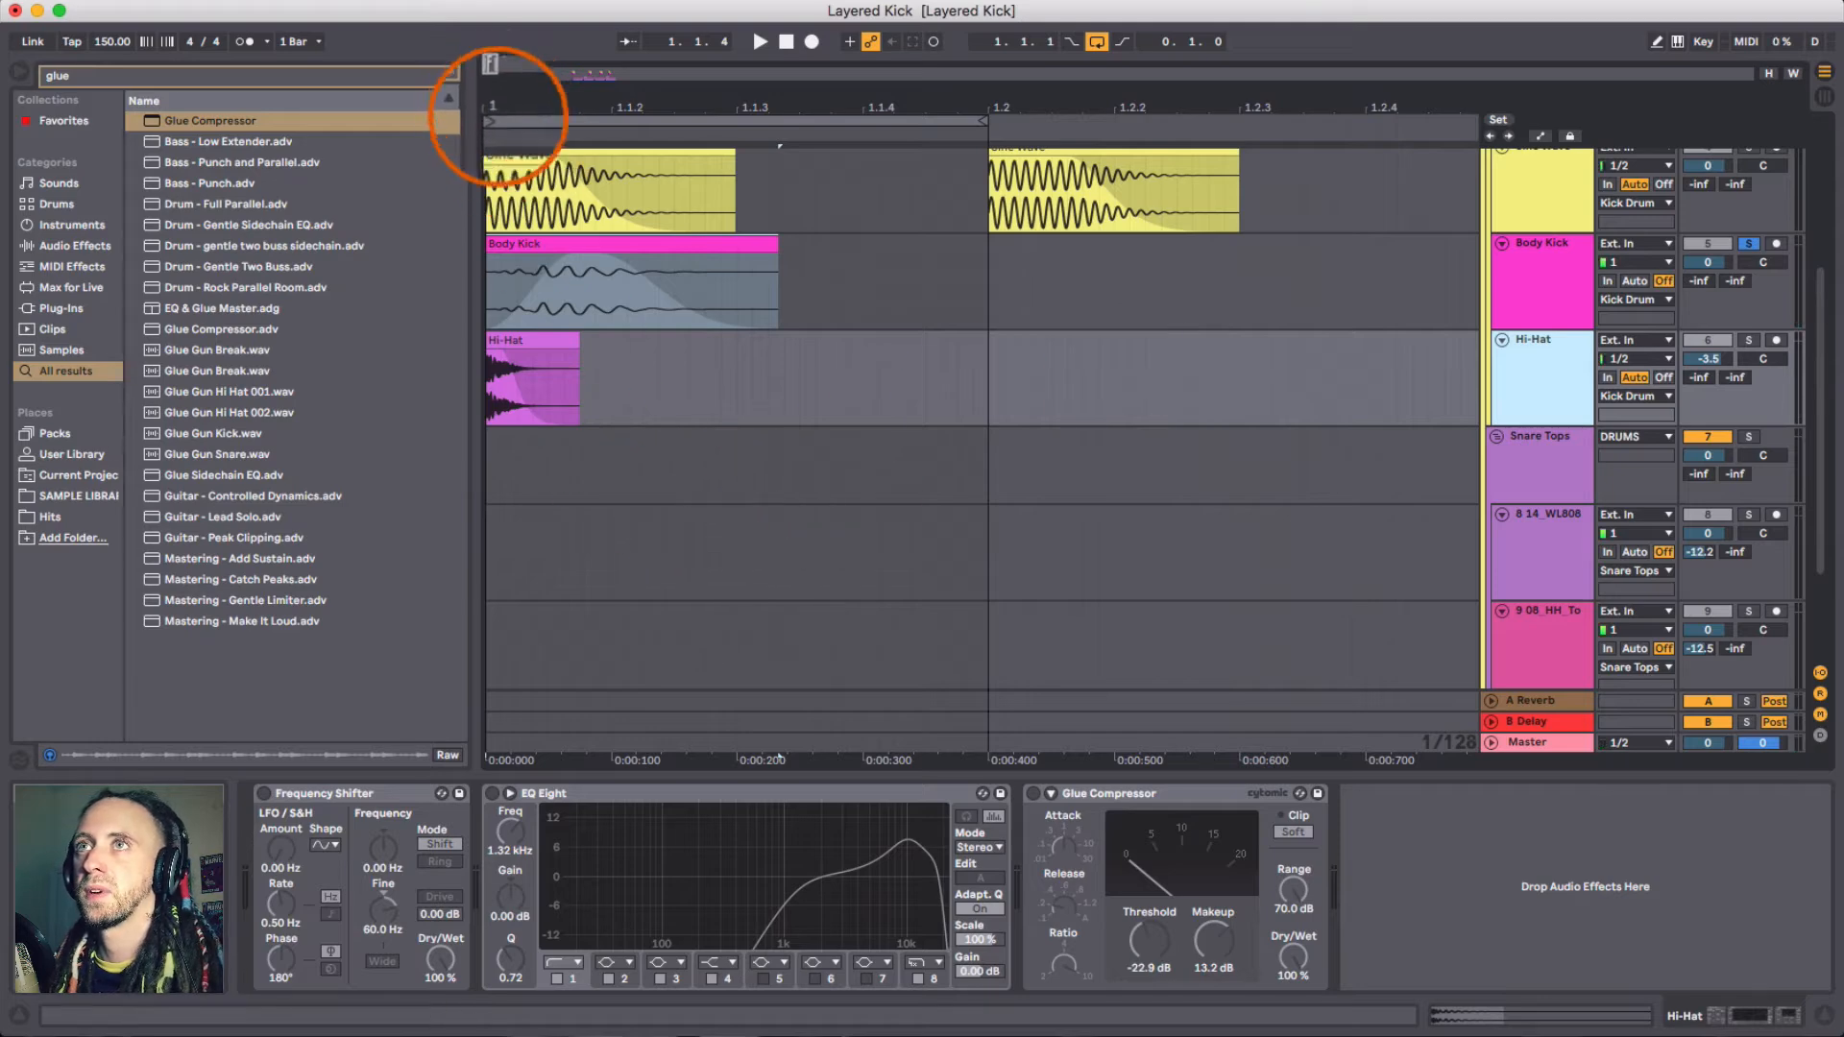
pyautogui.moveTo(497, 116); pyautogui.dragTo(510, 144)
pyautogui.scroll(5, 1239, 549)
pyautogui.moveTo(1213, 103); pyautogui.dragTo(653, 107)
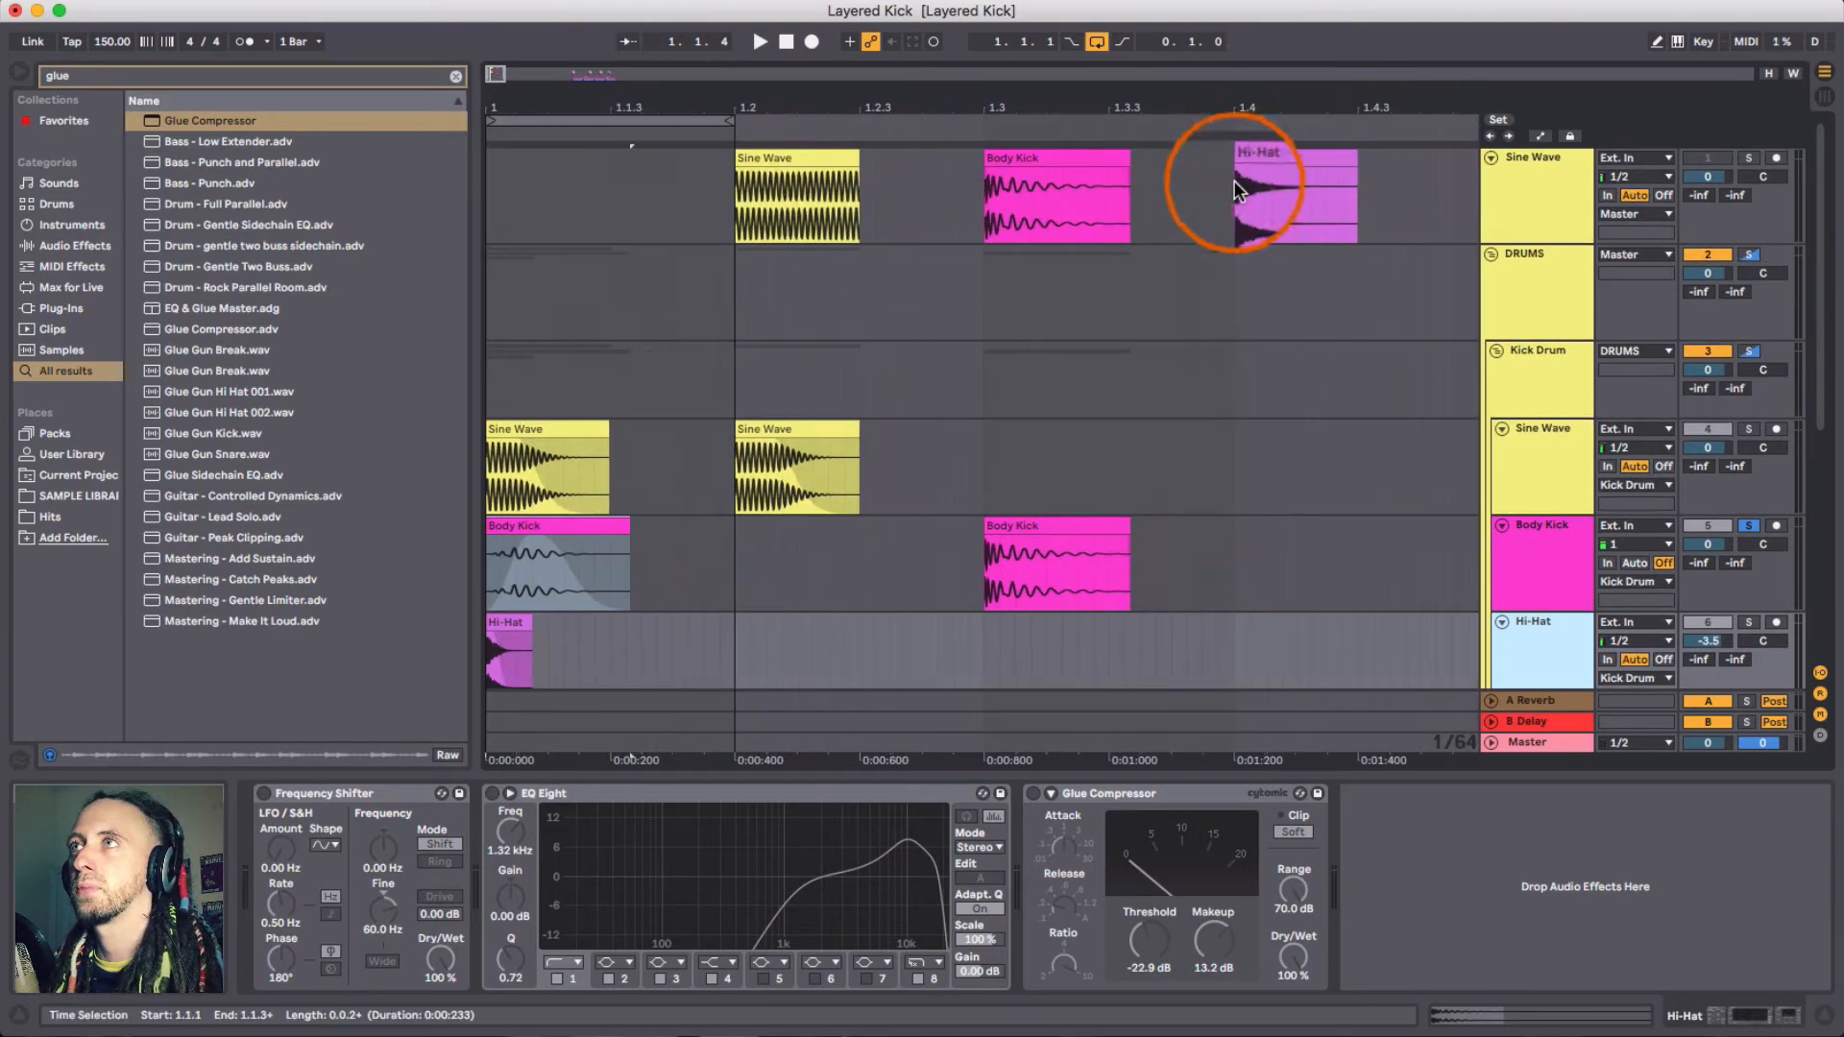
pyautogui.moveTo(1373, 108); pyautogui.dragTo(1016, 152)
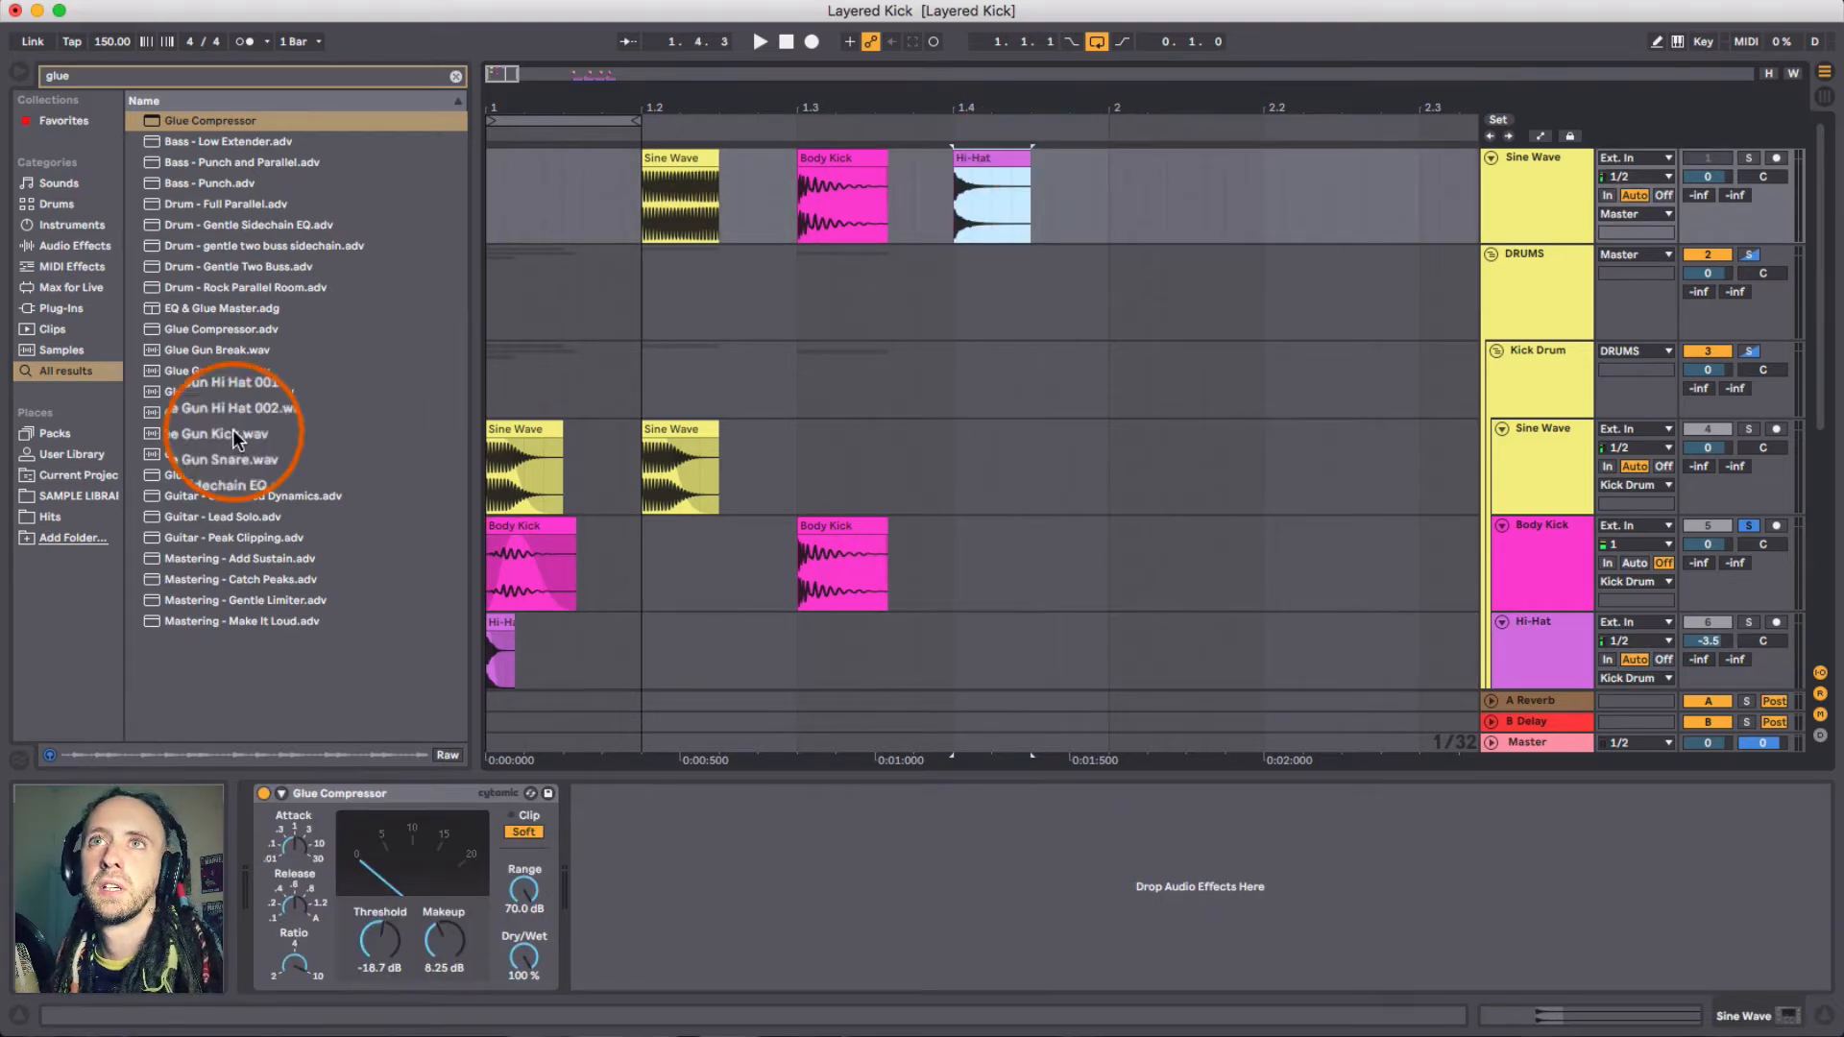
pyautogui.click(56, 433)
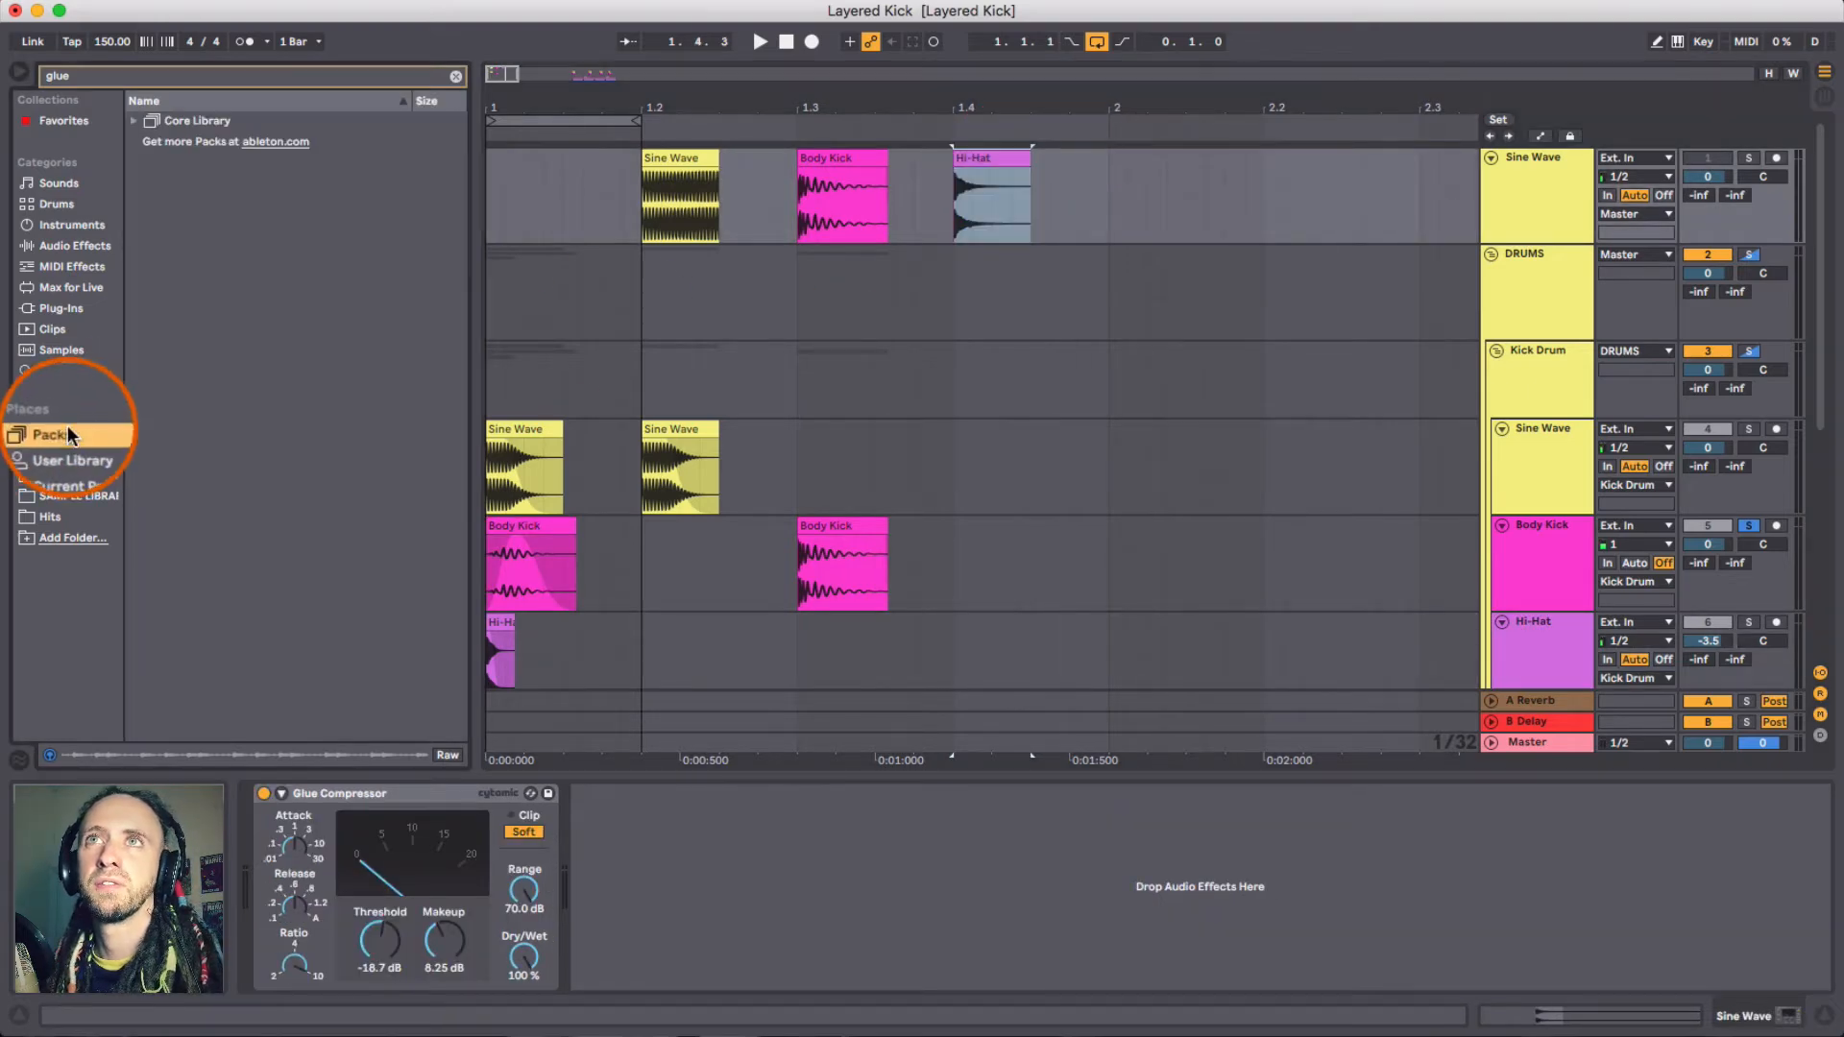
pyautogui.click(457, 77)
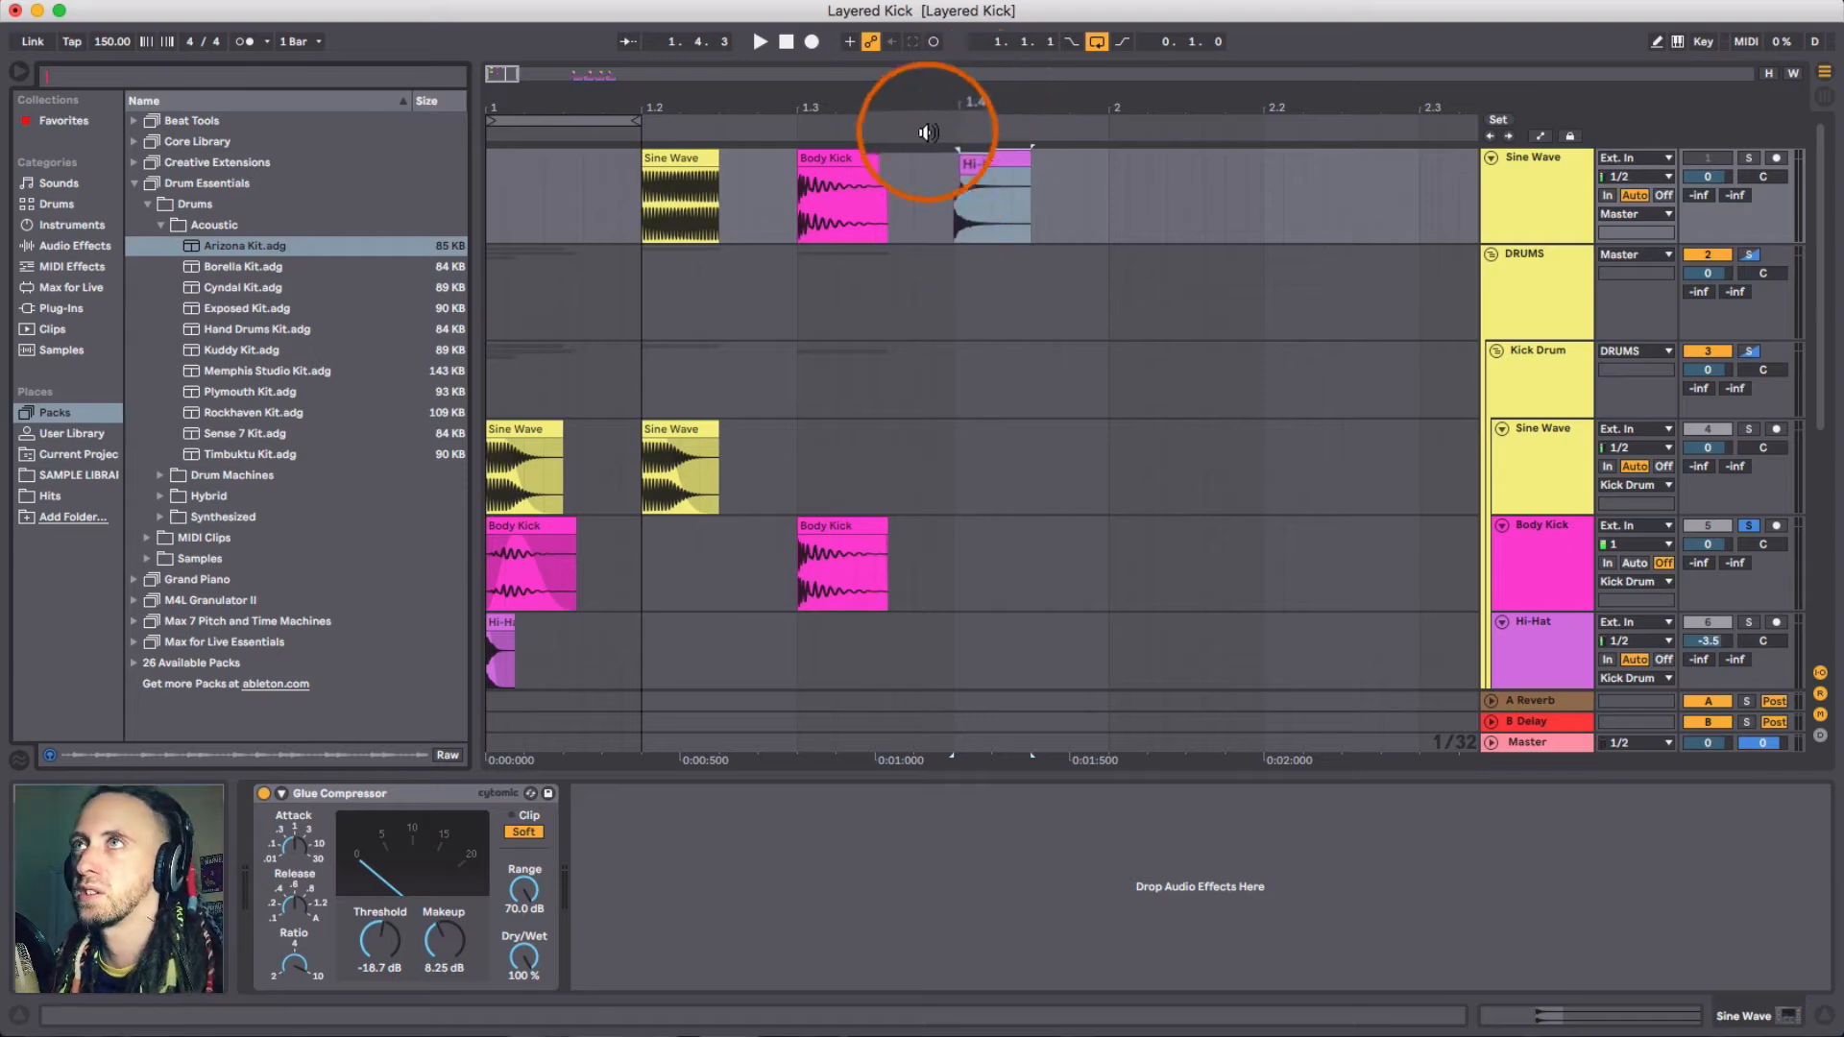
pyautogui.moveTo(959, 108)
pyautogui.mouseDown()
pyautogui.moveTo(971, 186)
pyautogui.moveTo(733, 185)
pyautogui.moveTo(671, 297)
pyautogui.moveTo(982, 127)
pyautogui.mouseUp()
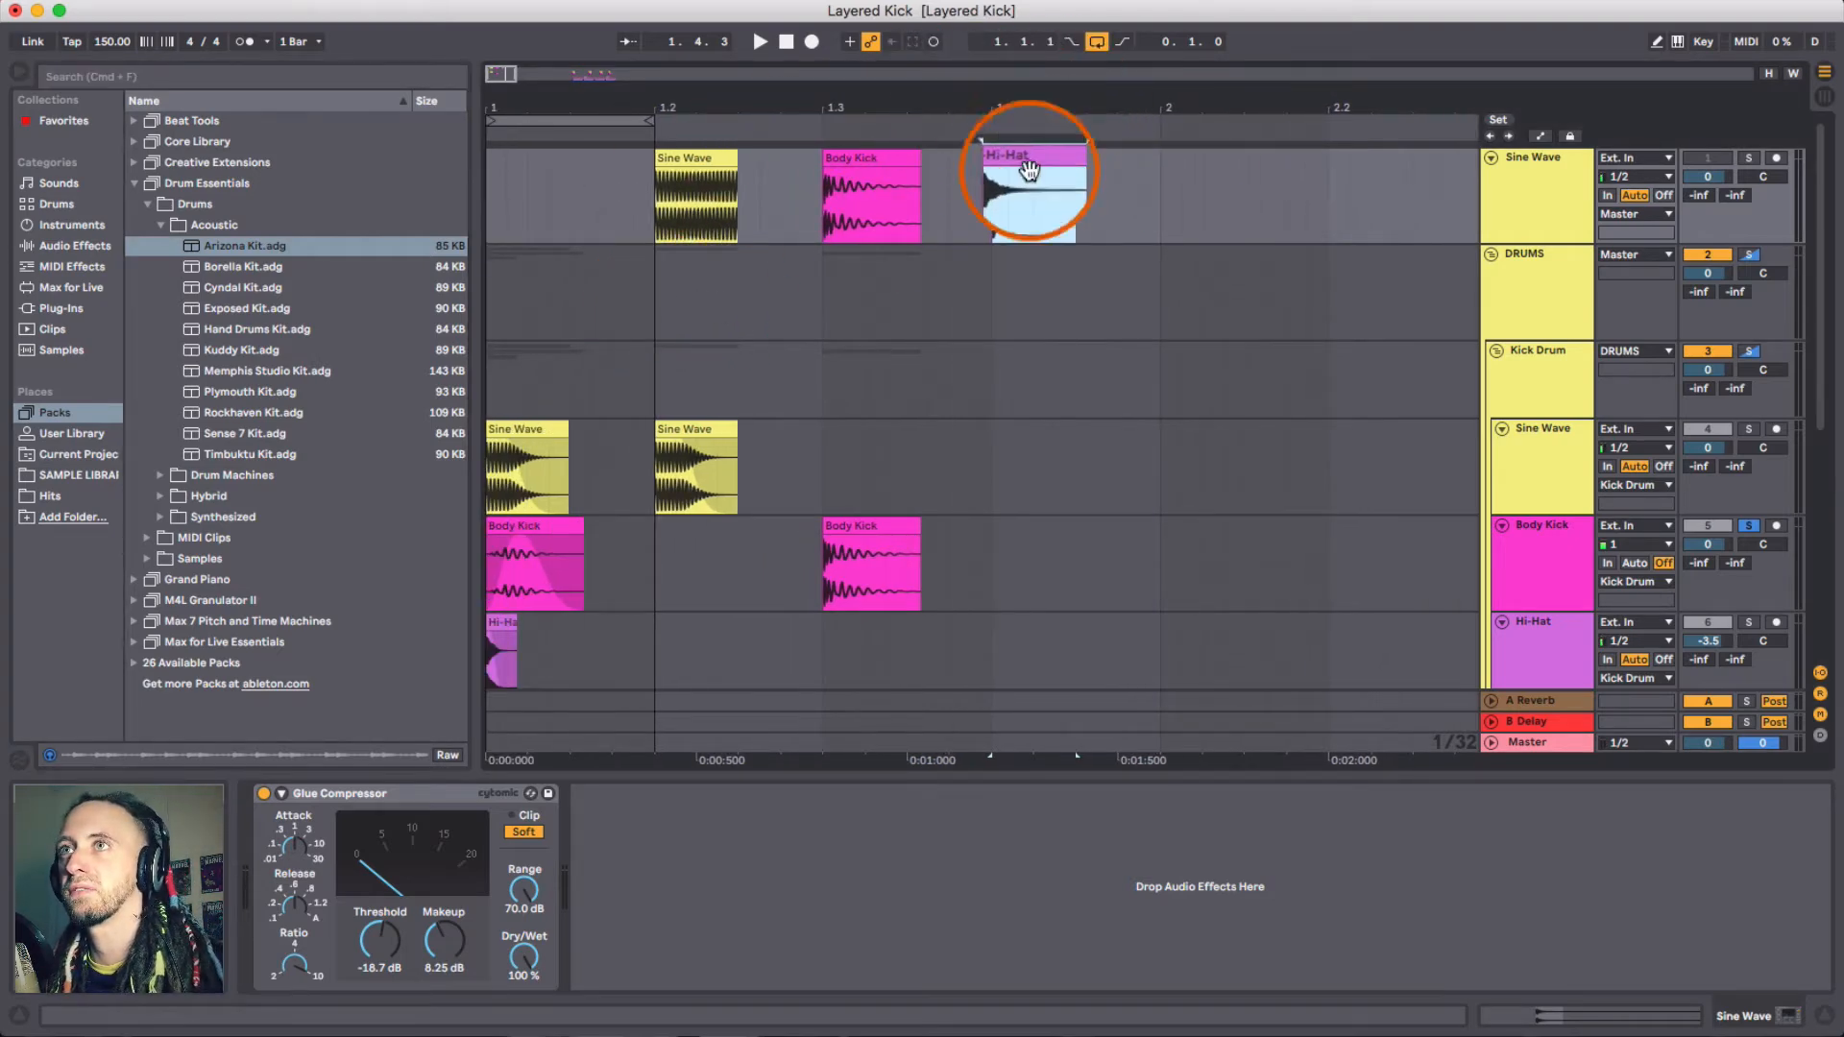
# - Select the Hi-Hat clip, solo the Hi-Hat track and play it
pyautogui.moveTo(515, 79); pyautogui.dragTo(531, 387)
pyautogui.scroll(3, 561, 470)
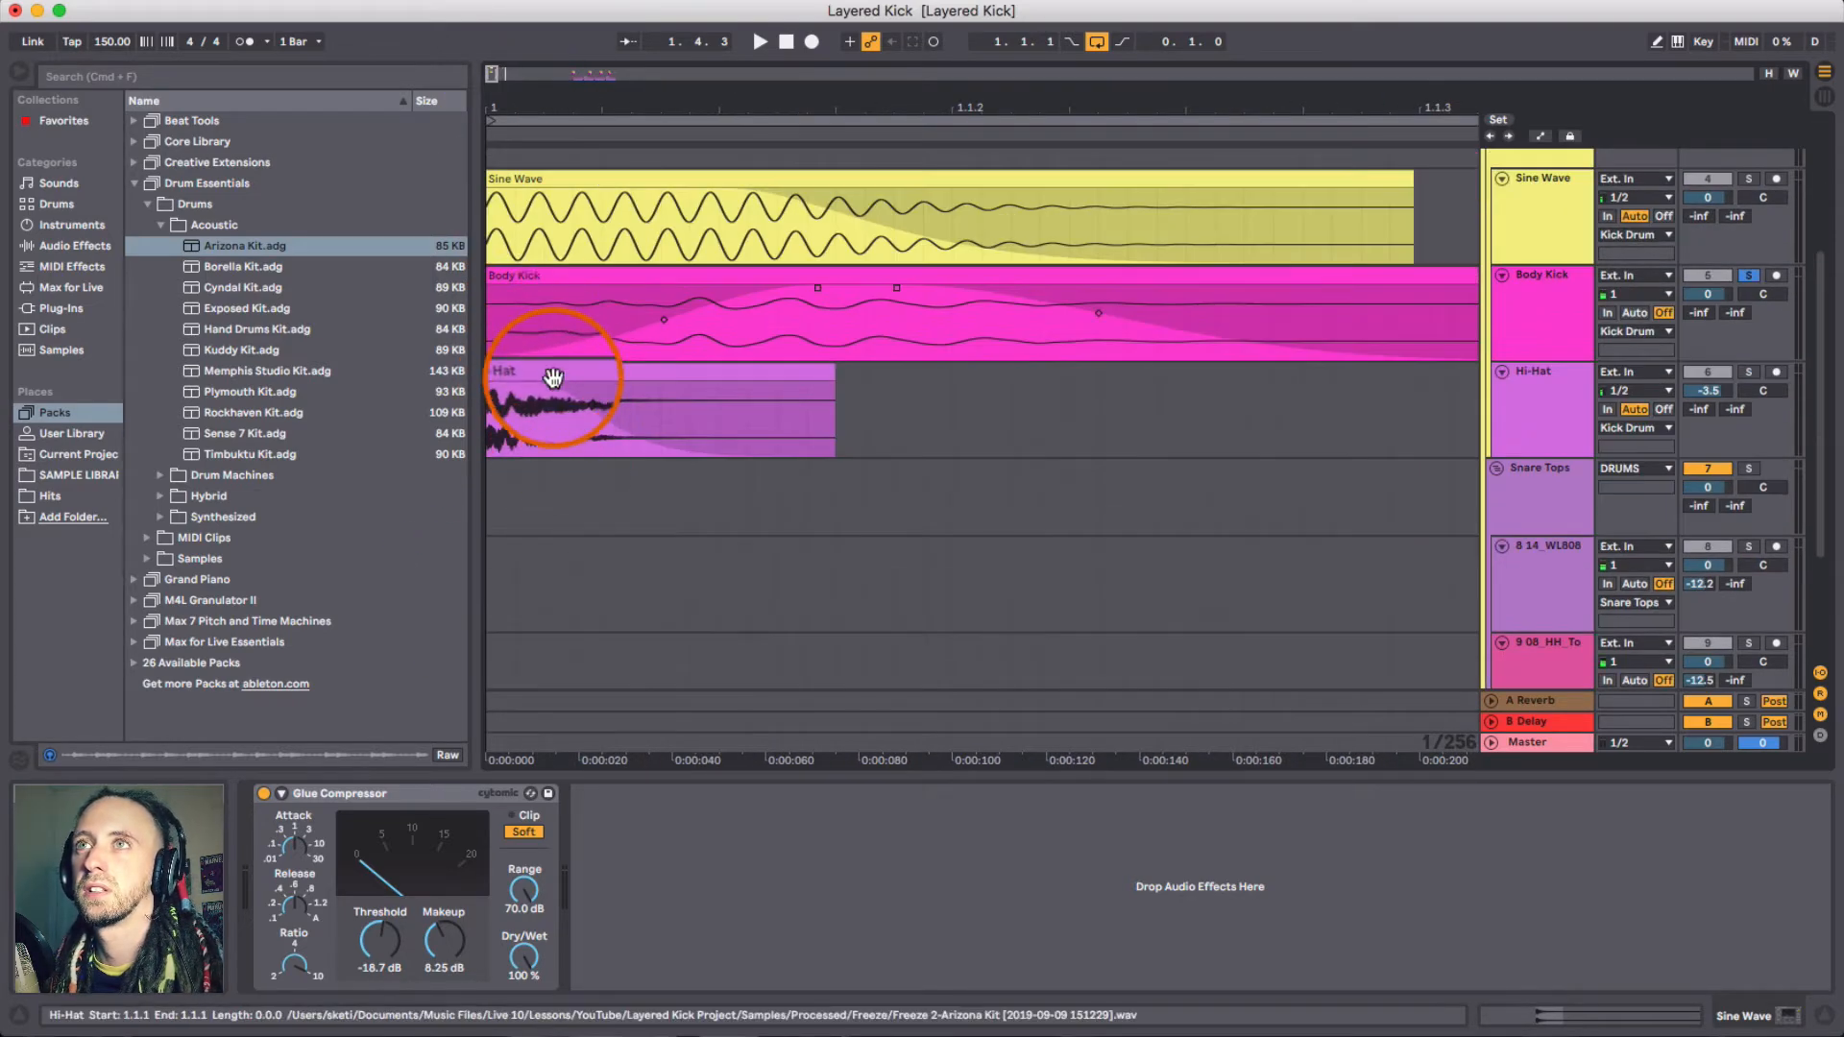
pyautogui.click(536, 408)
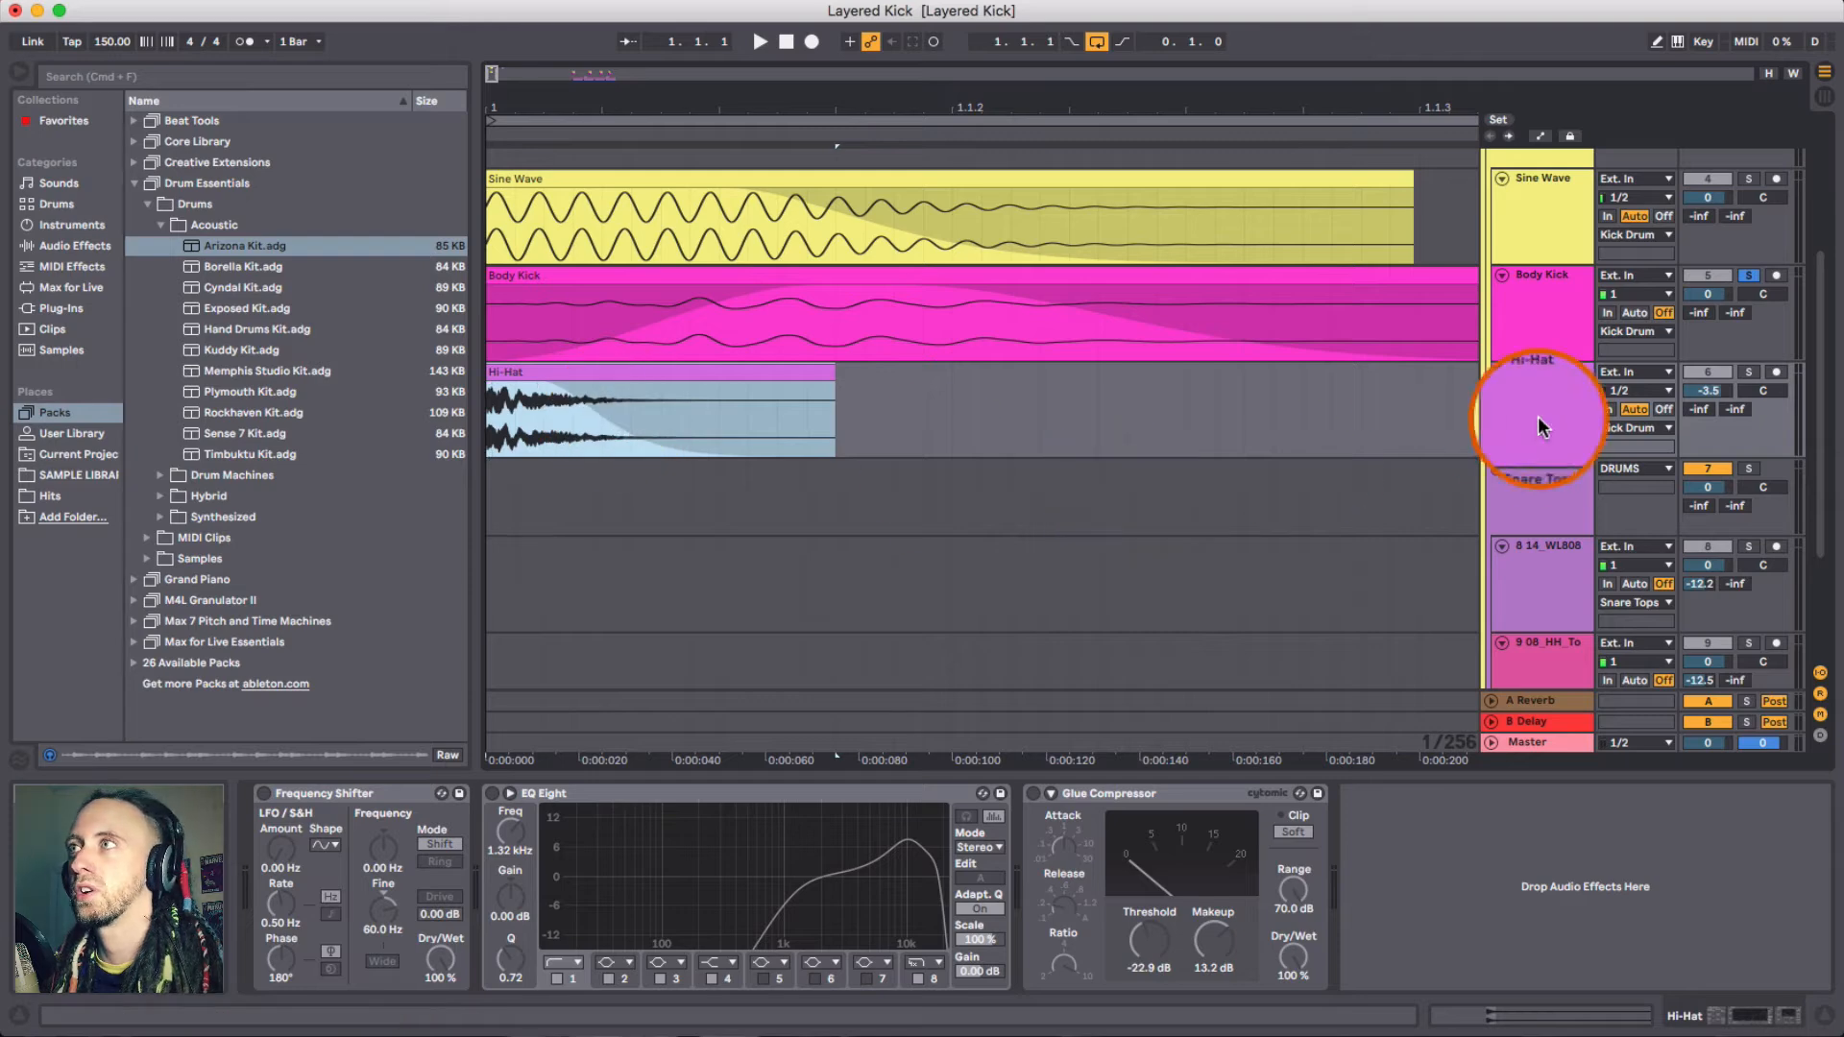
pyautogui.click(1748, 372)
pyautogui.click(681, 374)
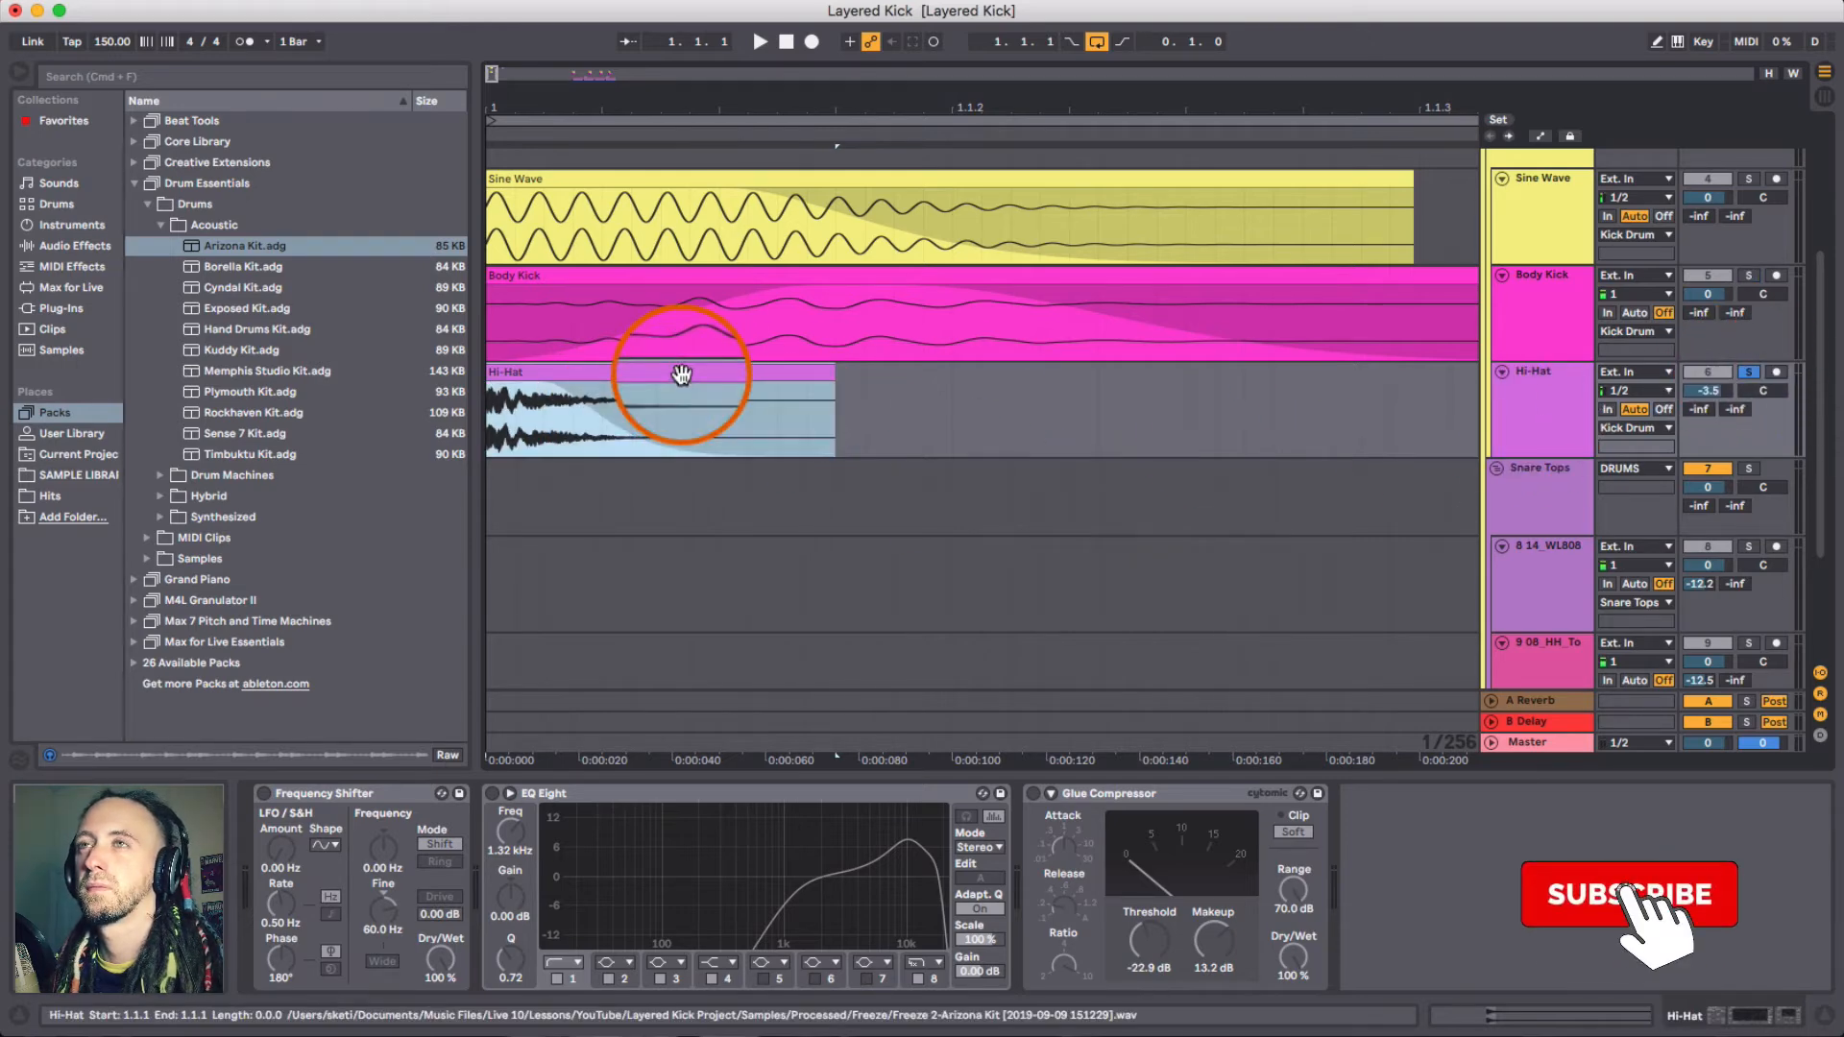
pyautogui.press('space')
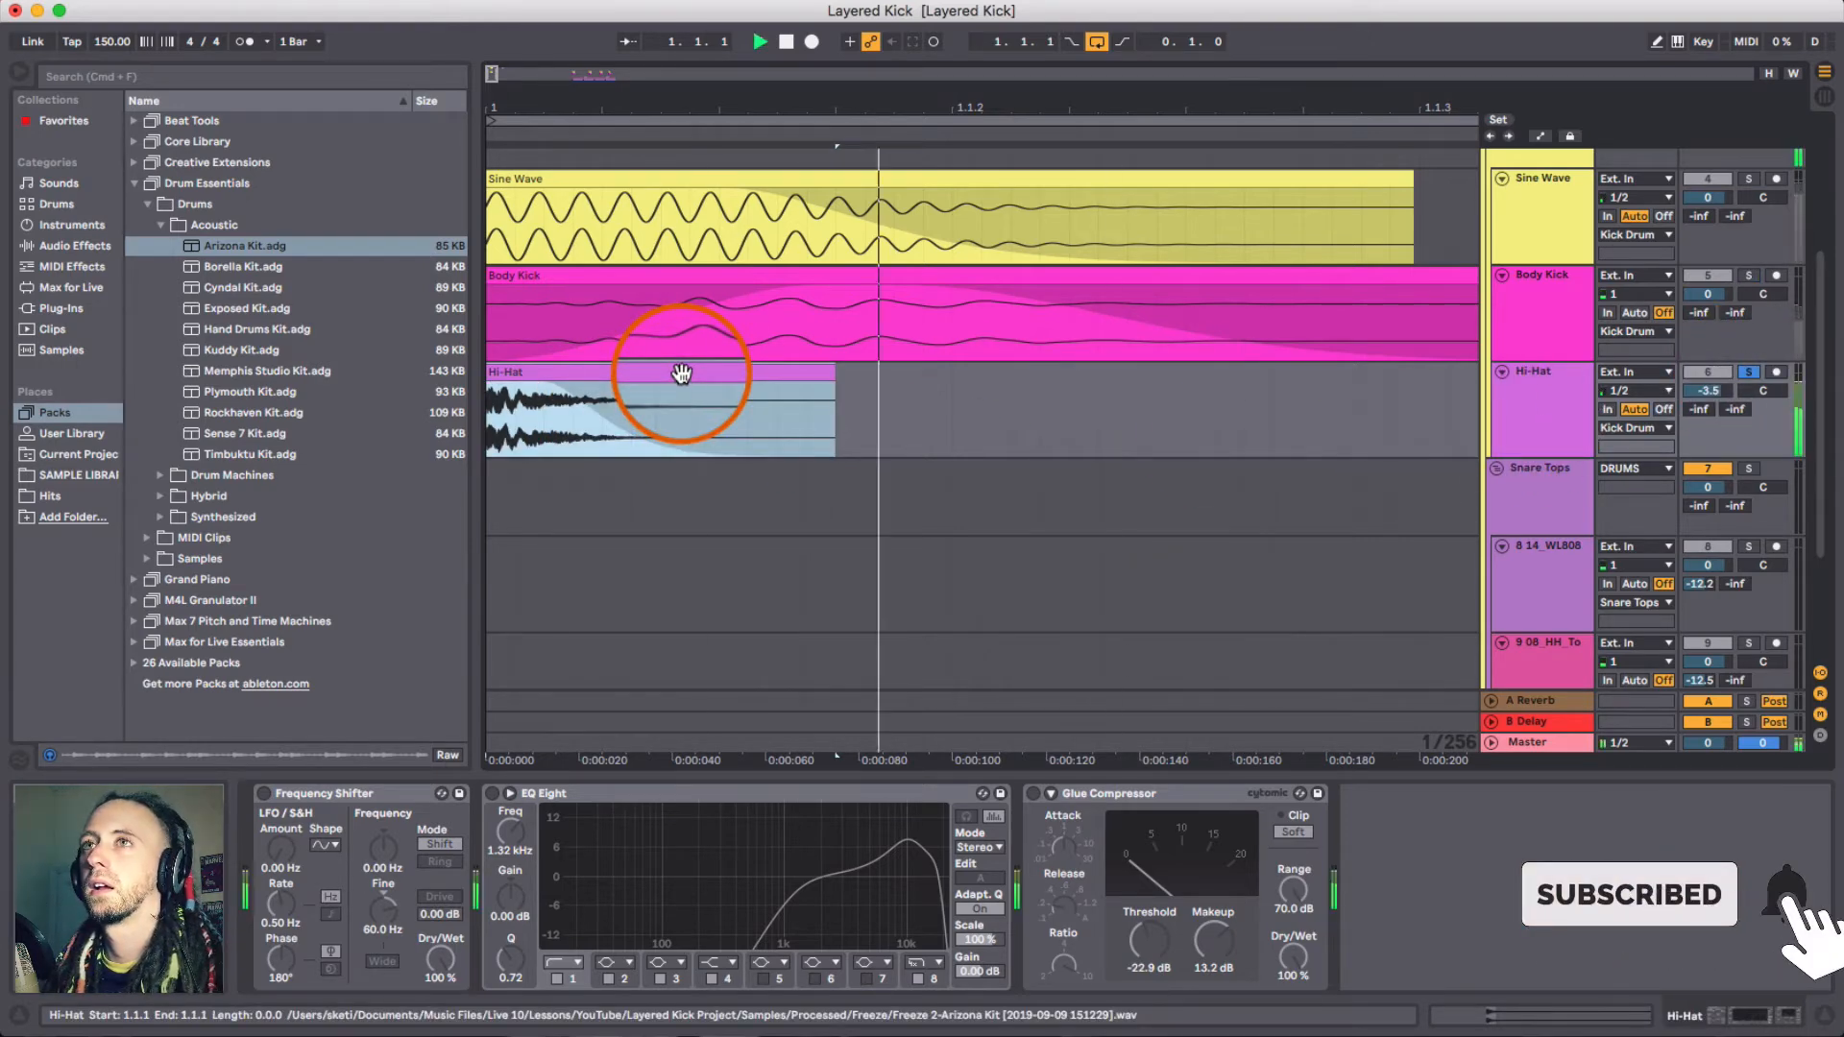
# - Stop playback and solo the top Sine Wave track to examine its reference Hi-Hat clip
pyautogui.moveTo(573, 108); pyautogui.dragTo(572, 89)
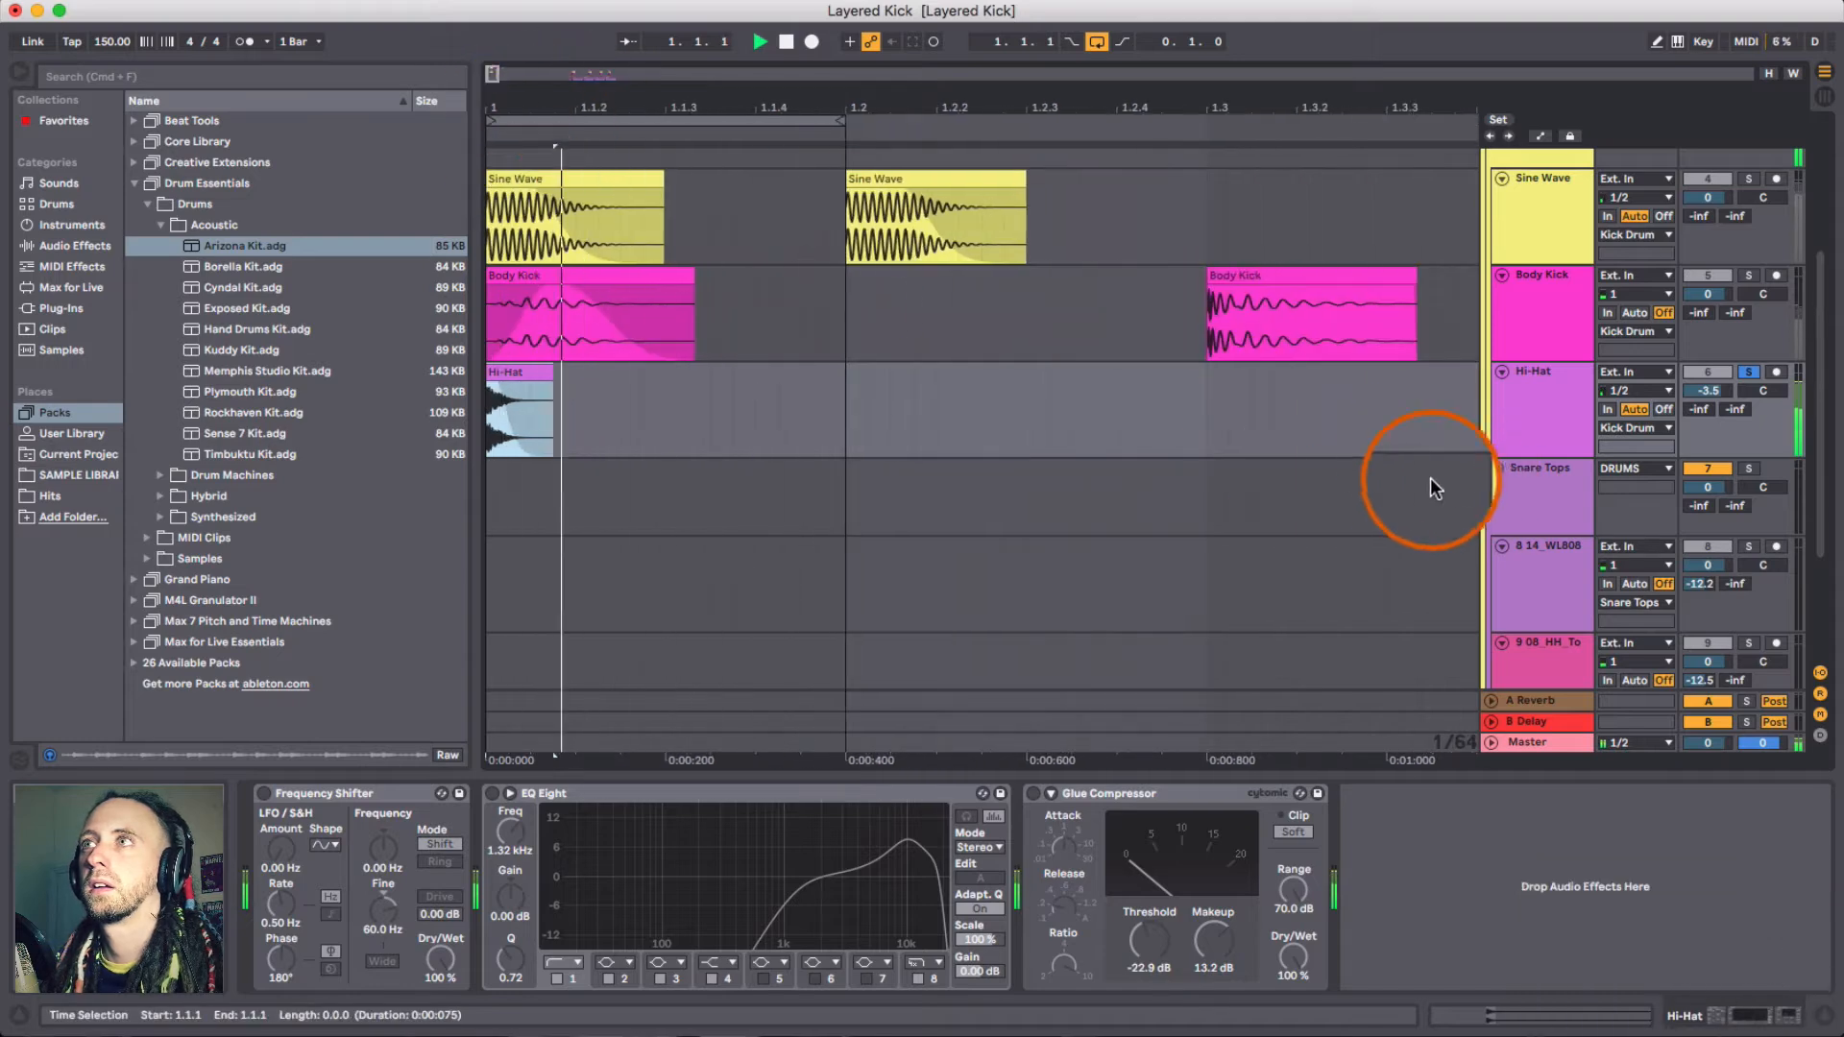
pyautogui.scroll(5, 1426, 487)
pyautogui.press('space')
pyautogui.hscroll(3, 1347, 159)
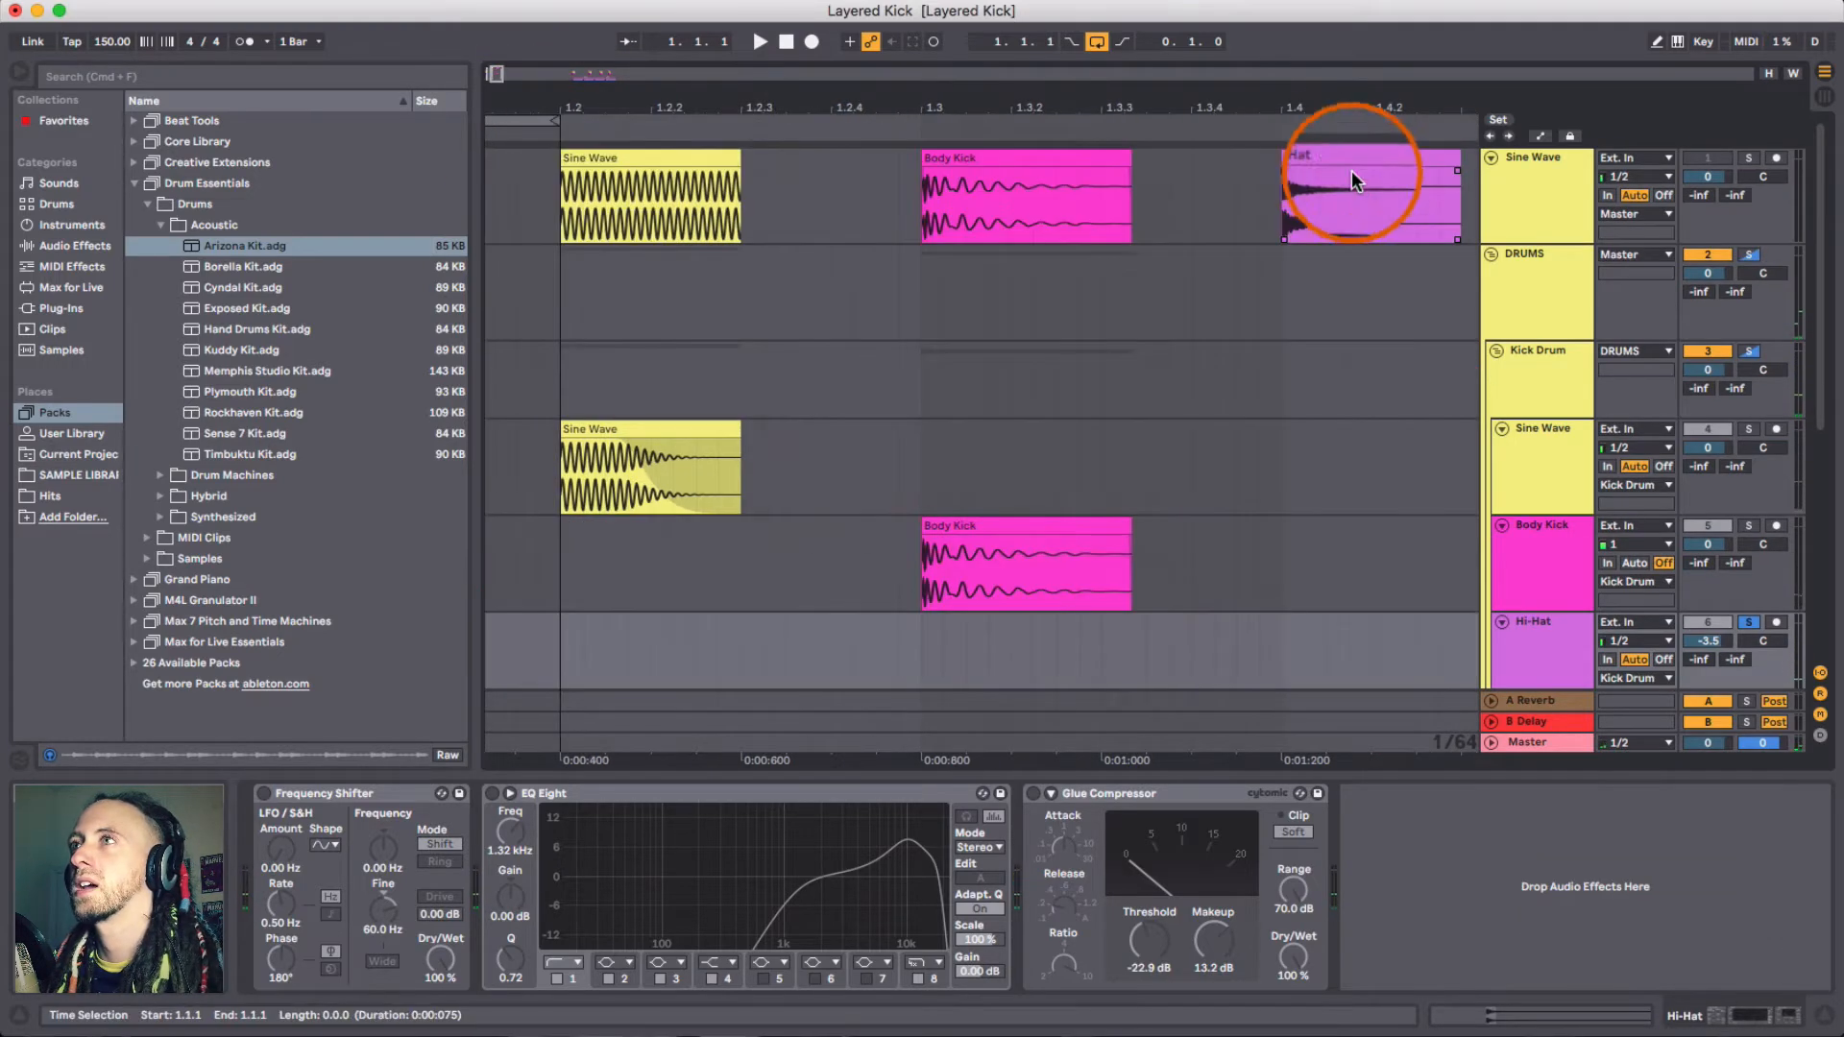
pyautogui.click(1333, 159)
pyautogui.click(1750, 160)
pyautogui.click(1292, 165)
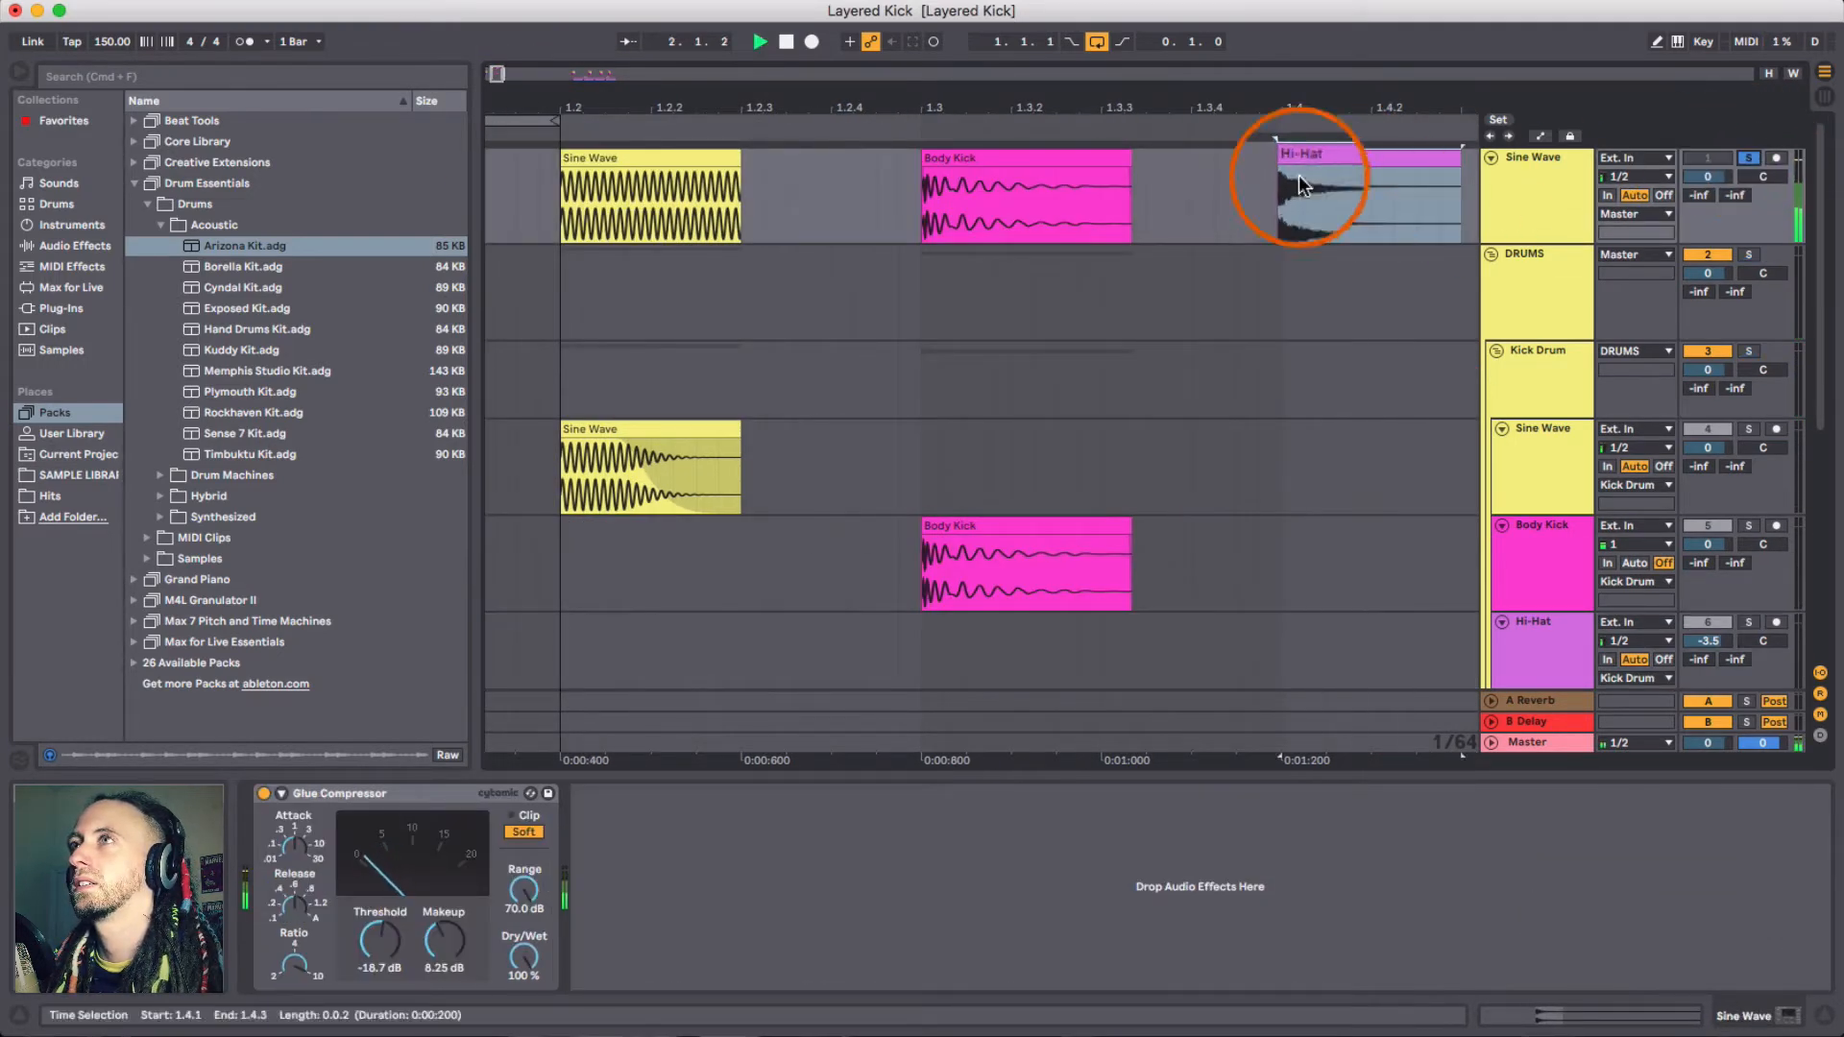
# - Solo the Hi-Hat track inside the kick group and start playback
pyautogui.hscroll(-3, 1057, 576)
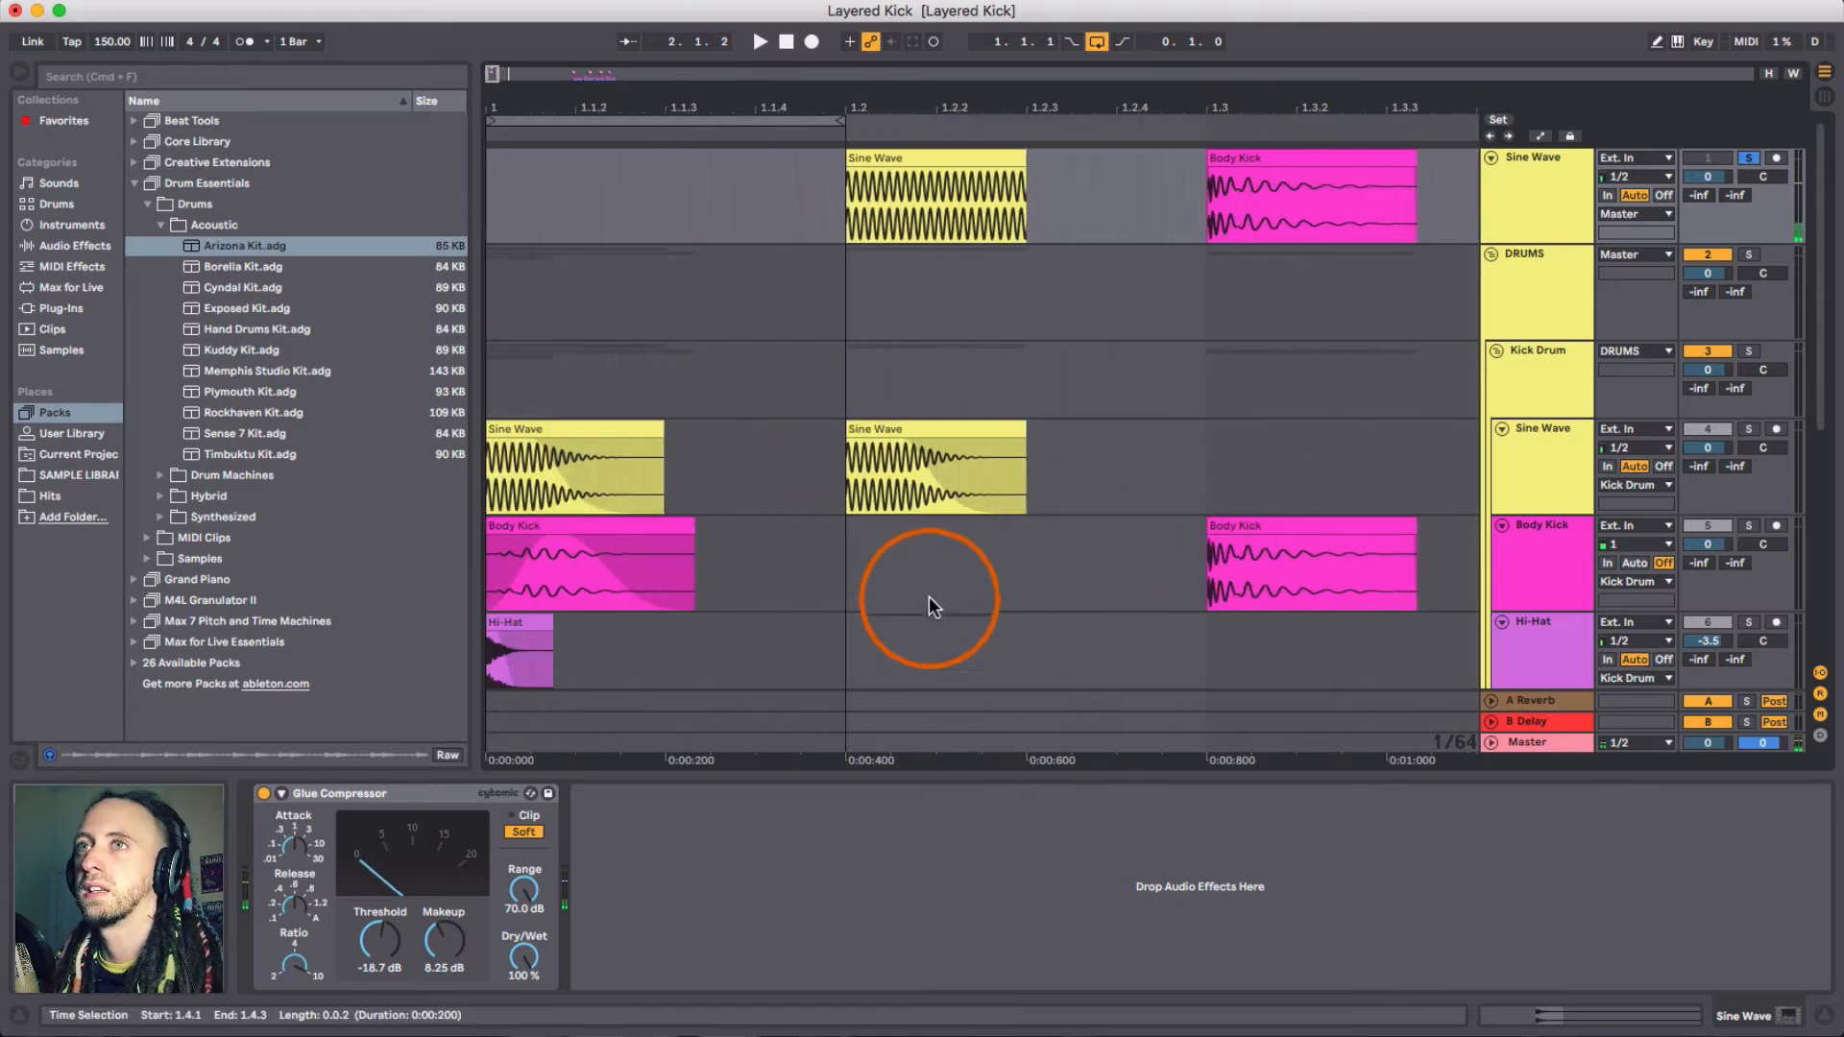
pyautogui.click(509, 637)
pyautogui.click(1748, 622)
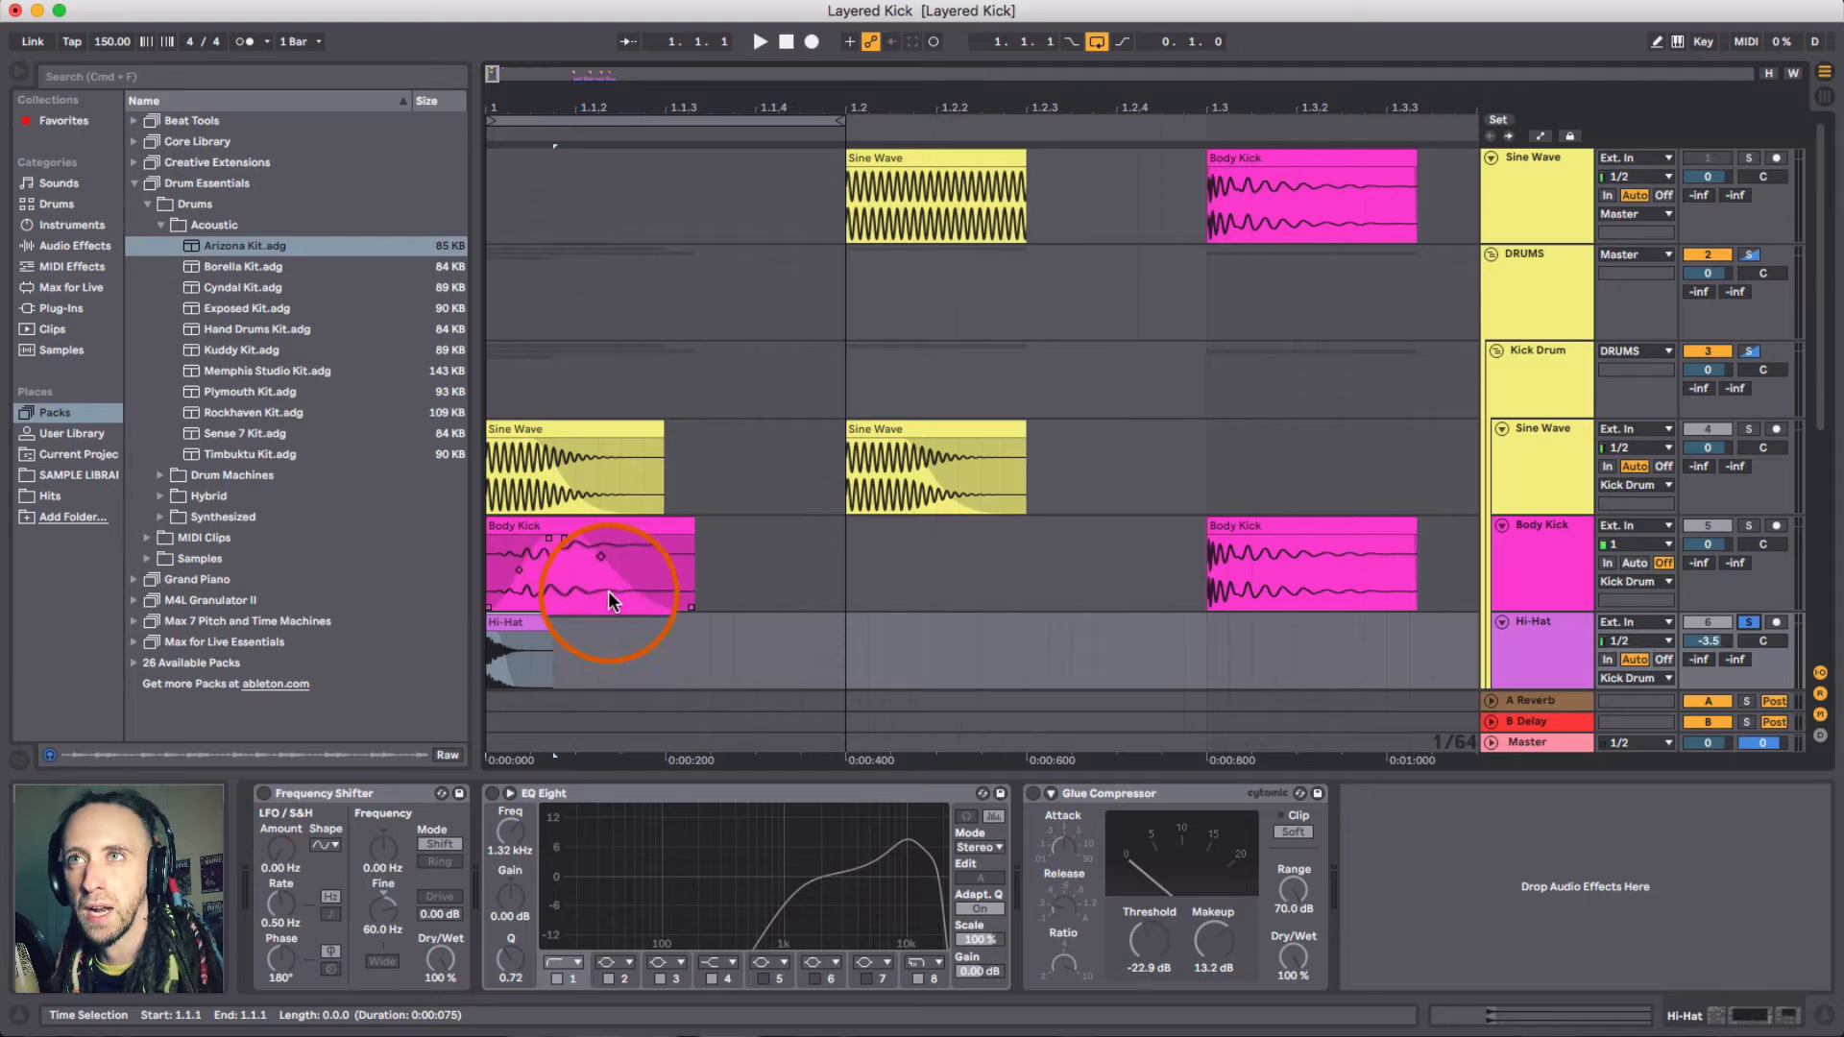
pyautogui.press('space')
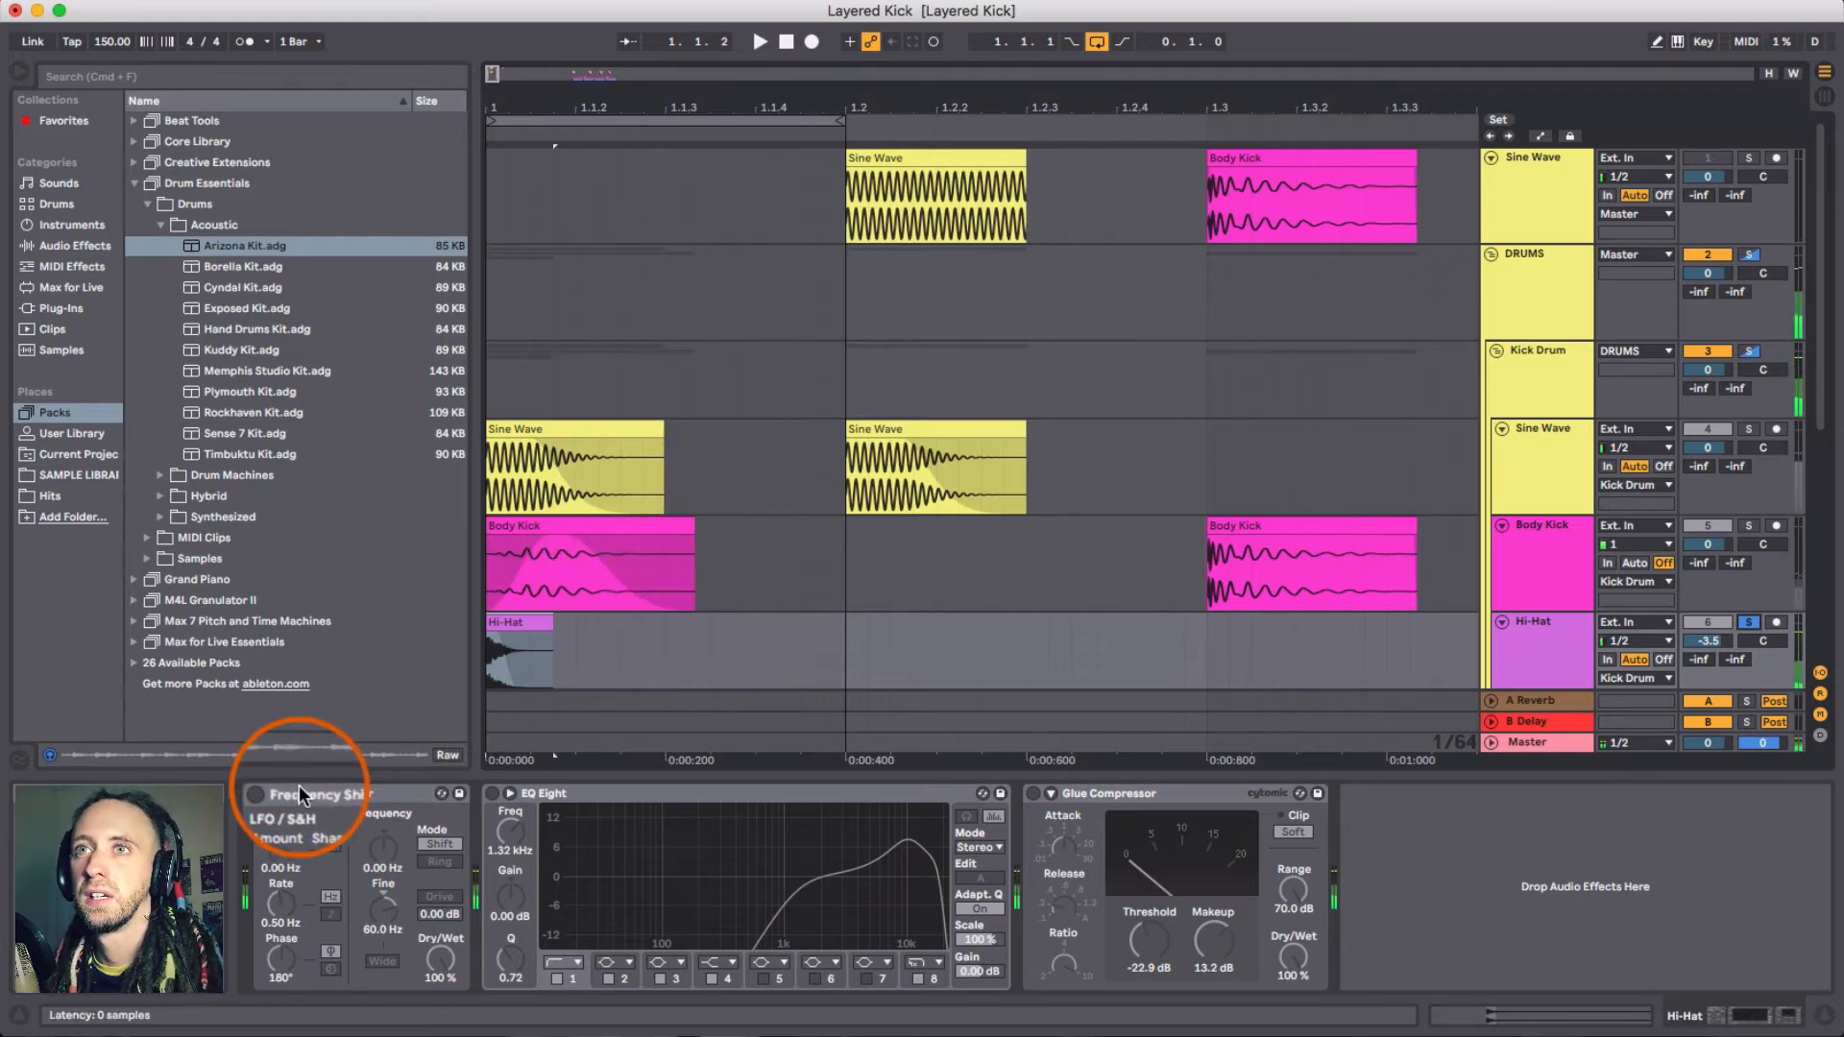
# - Switch on the Hi-Hat's Frequency Shifter, toggling it while playing to compare
pyautogui.click(264, 793)
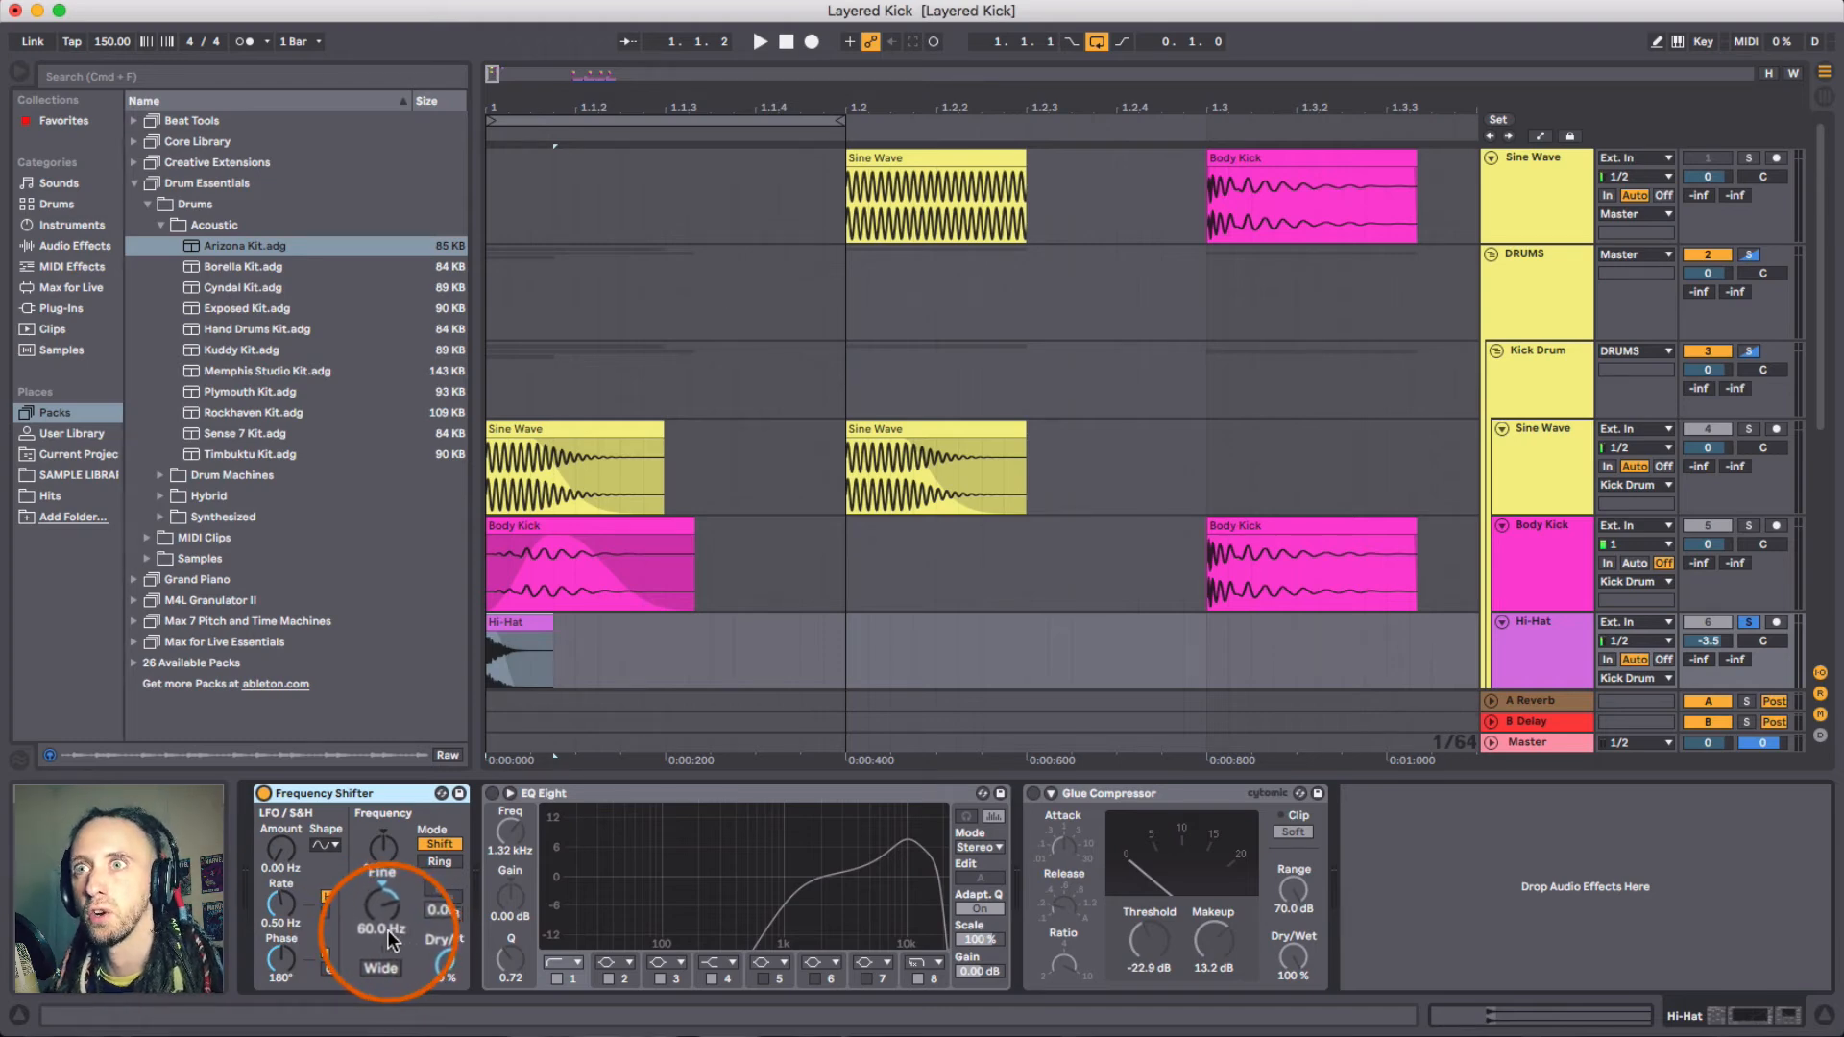
pyautogui.press('space')
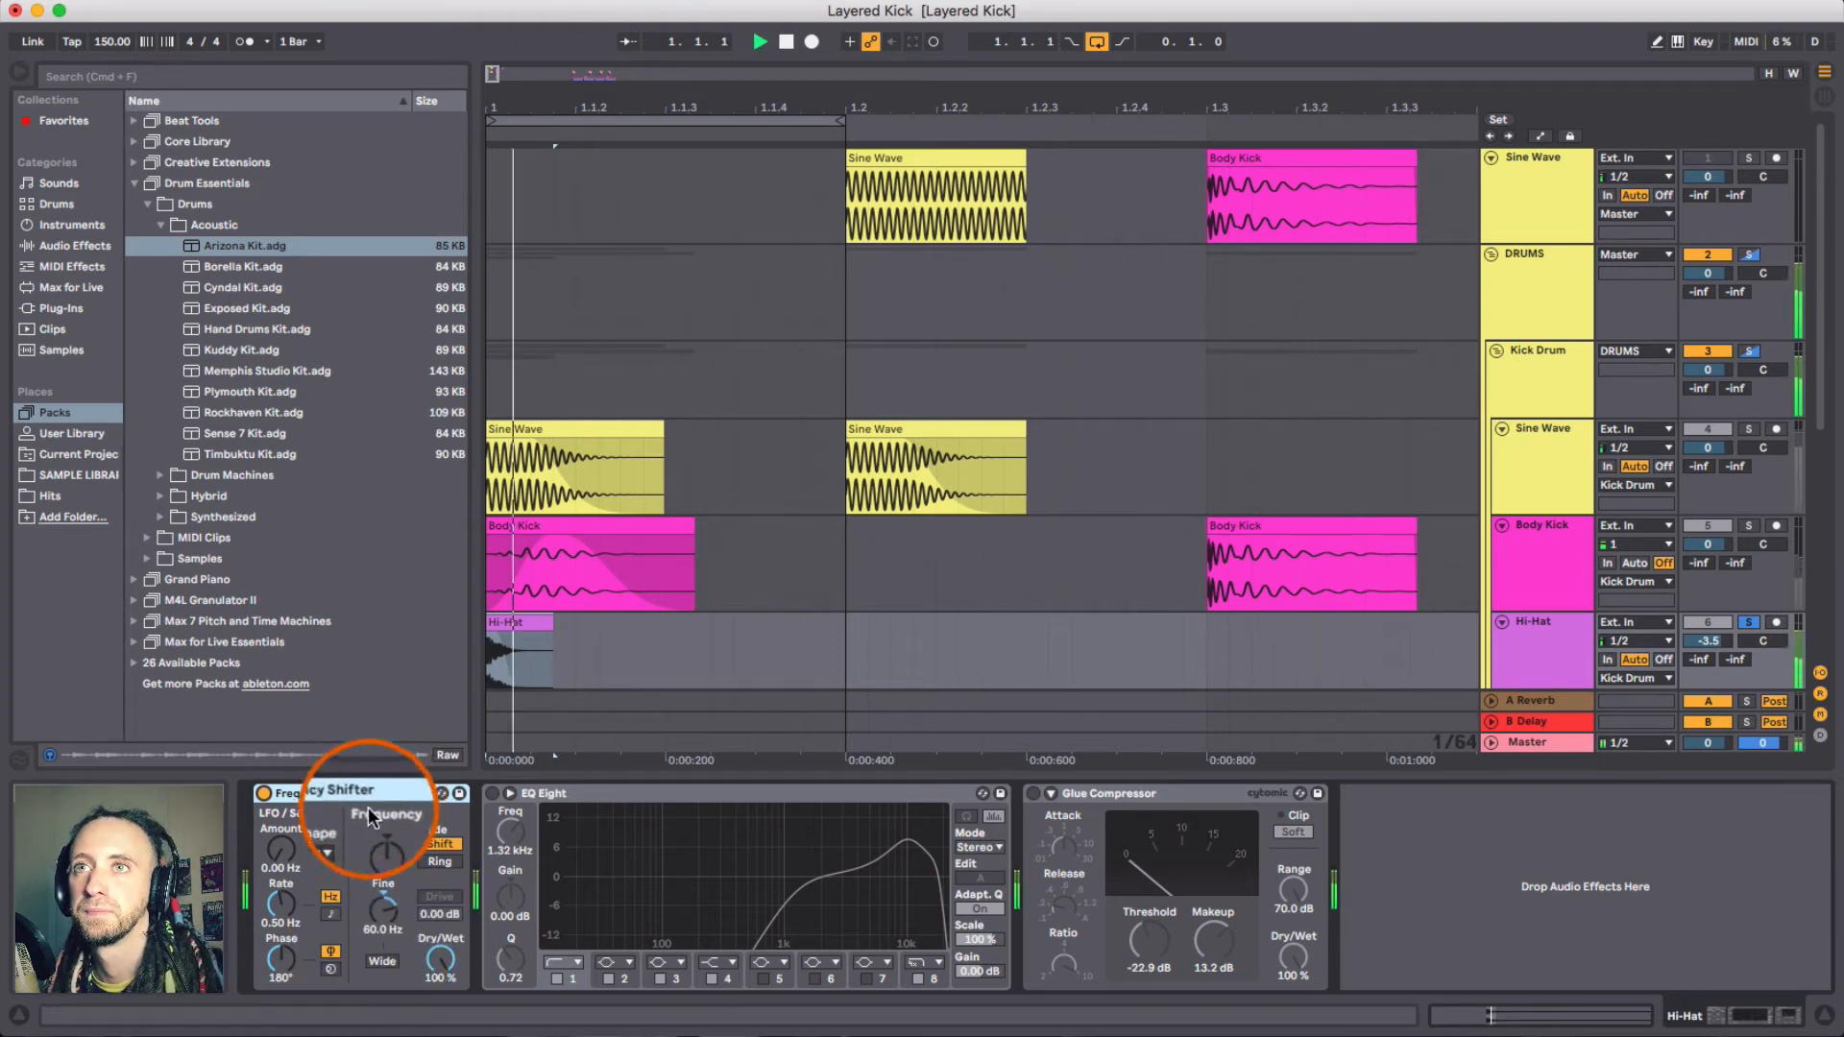
pyautogui.click(264, 794)
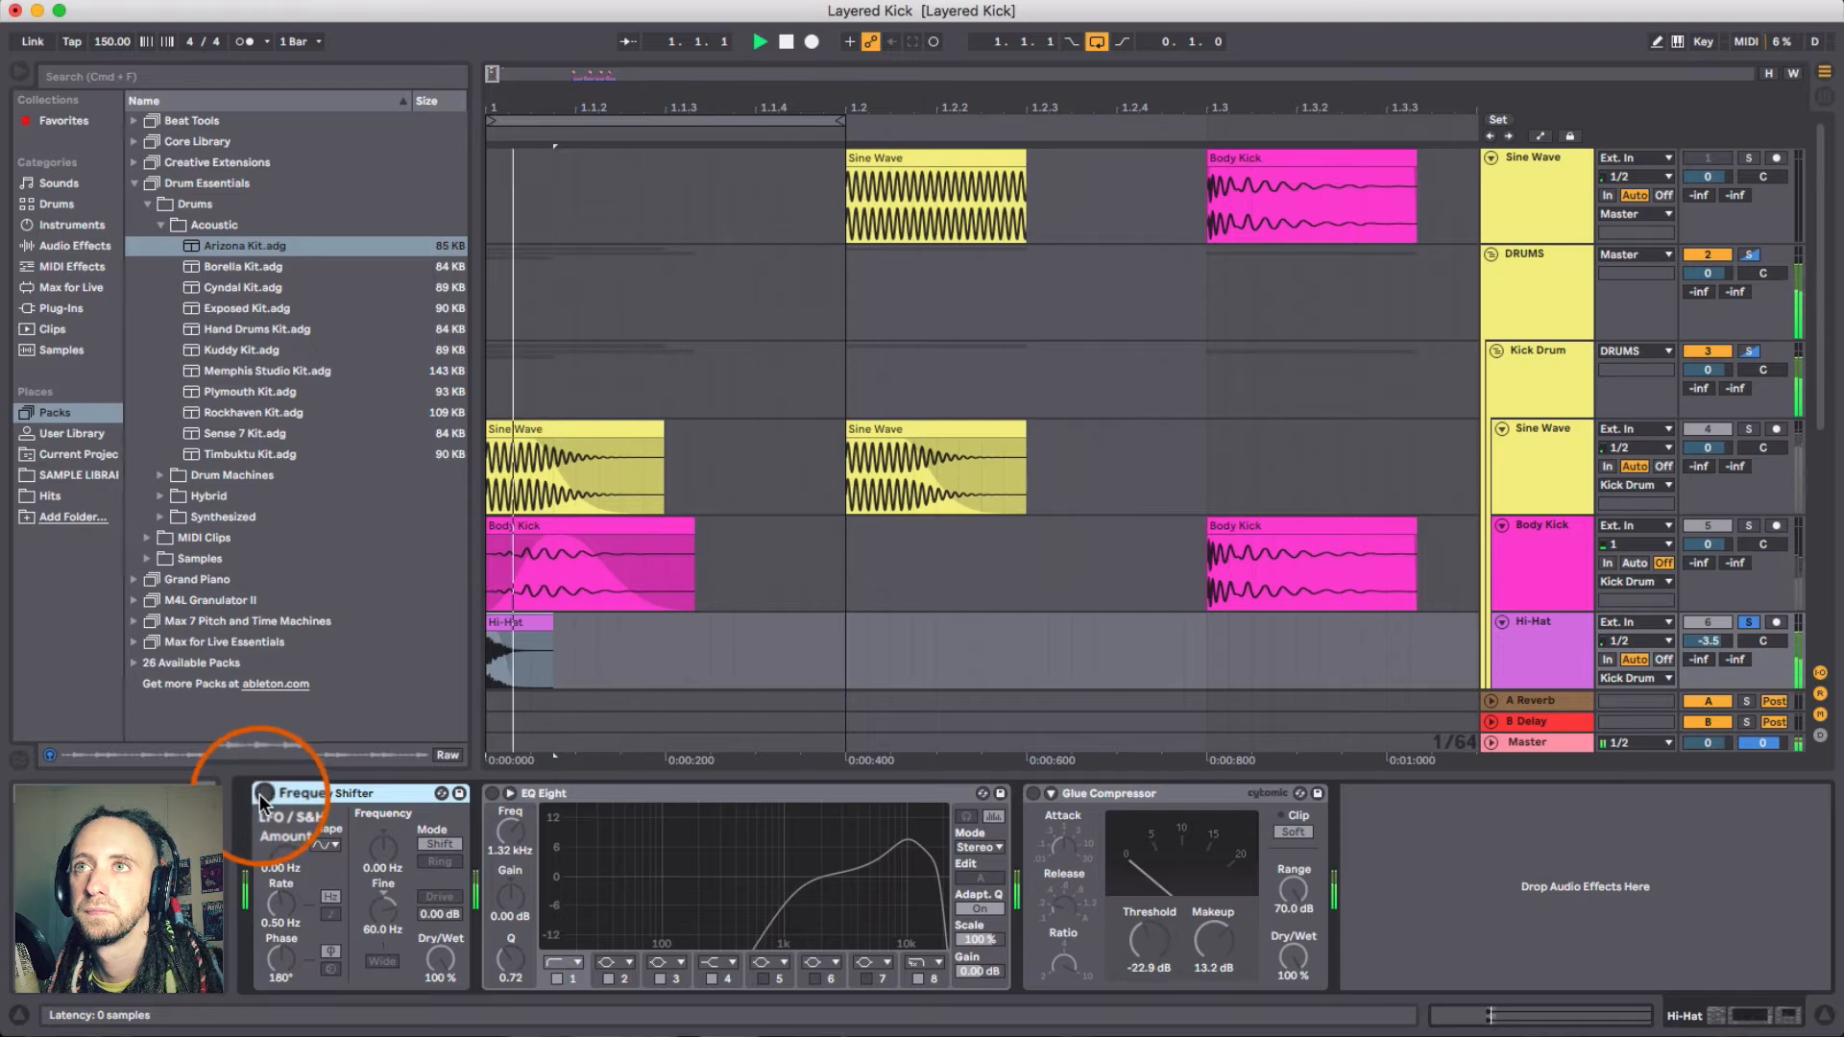
pyautogui.click(262, 793)
pyautogui.press('space')
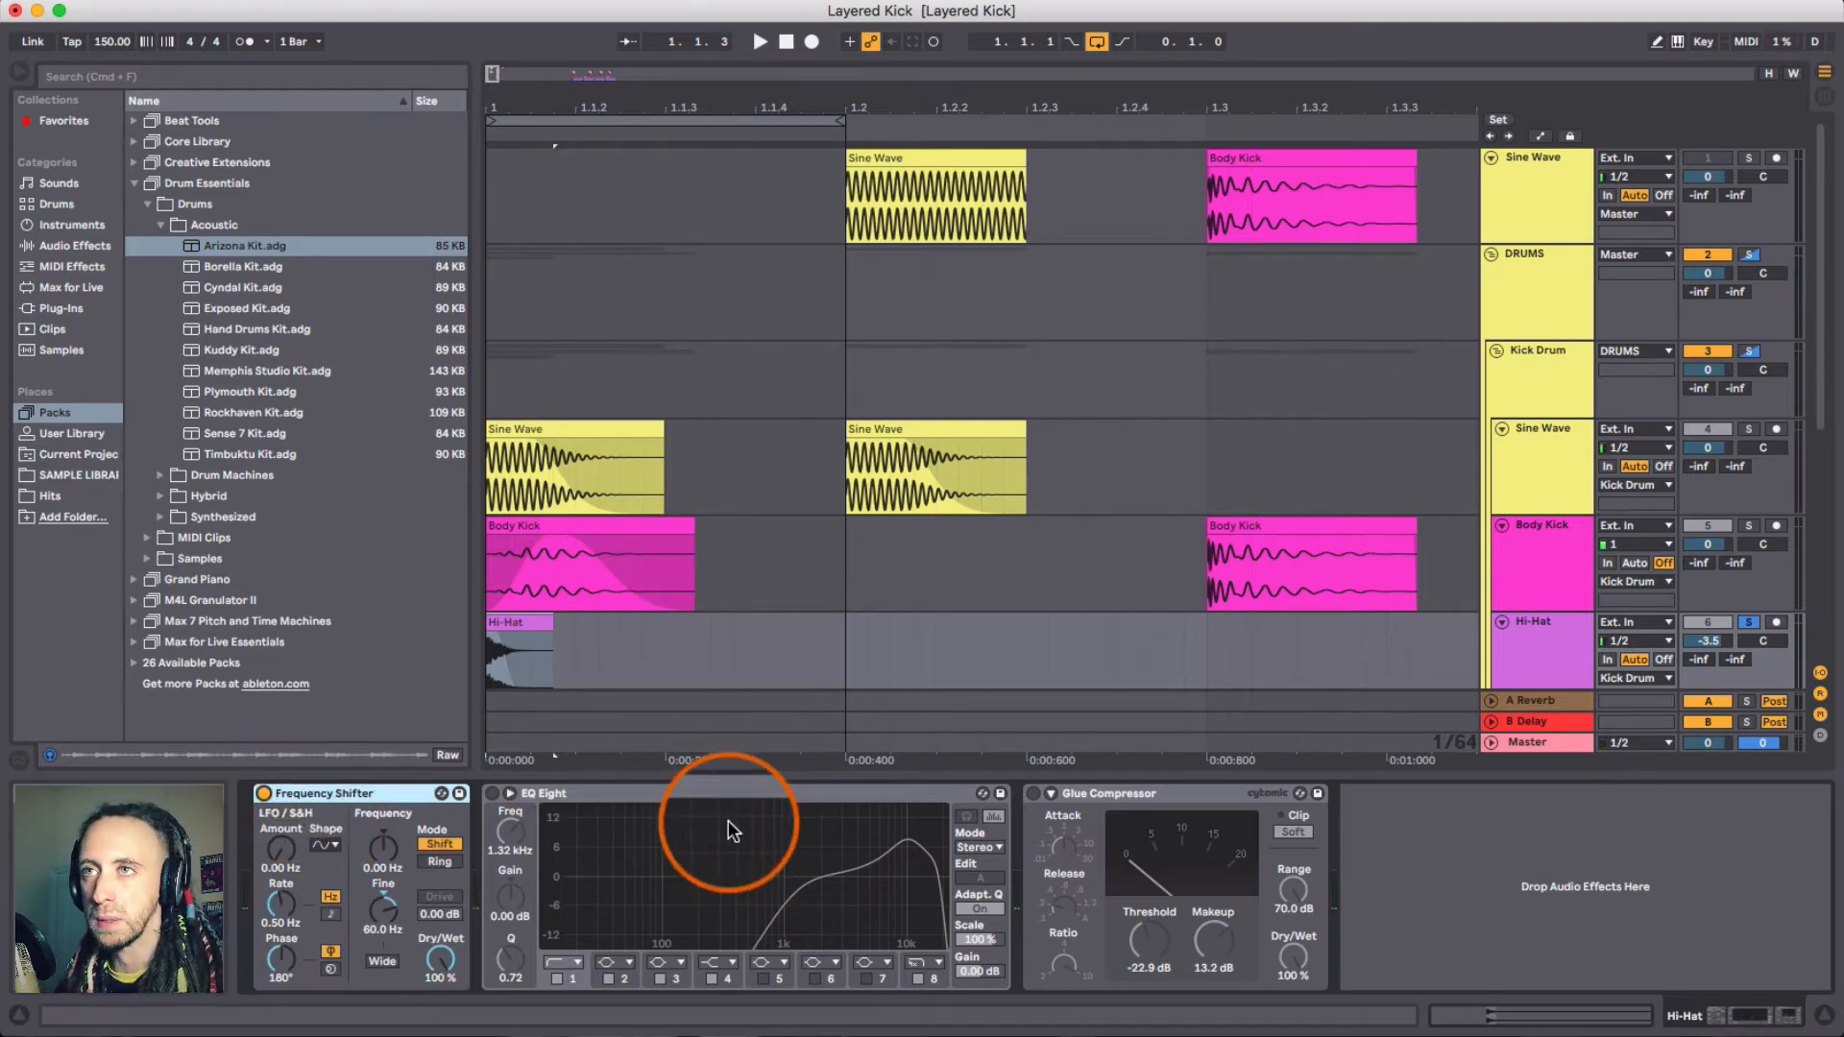
# - Switch on the Hi-Hat's EQ Eight, select its upper bands and audition the layer
pyautogui.click(594, 794)
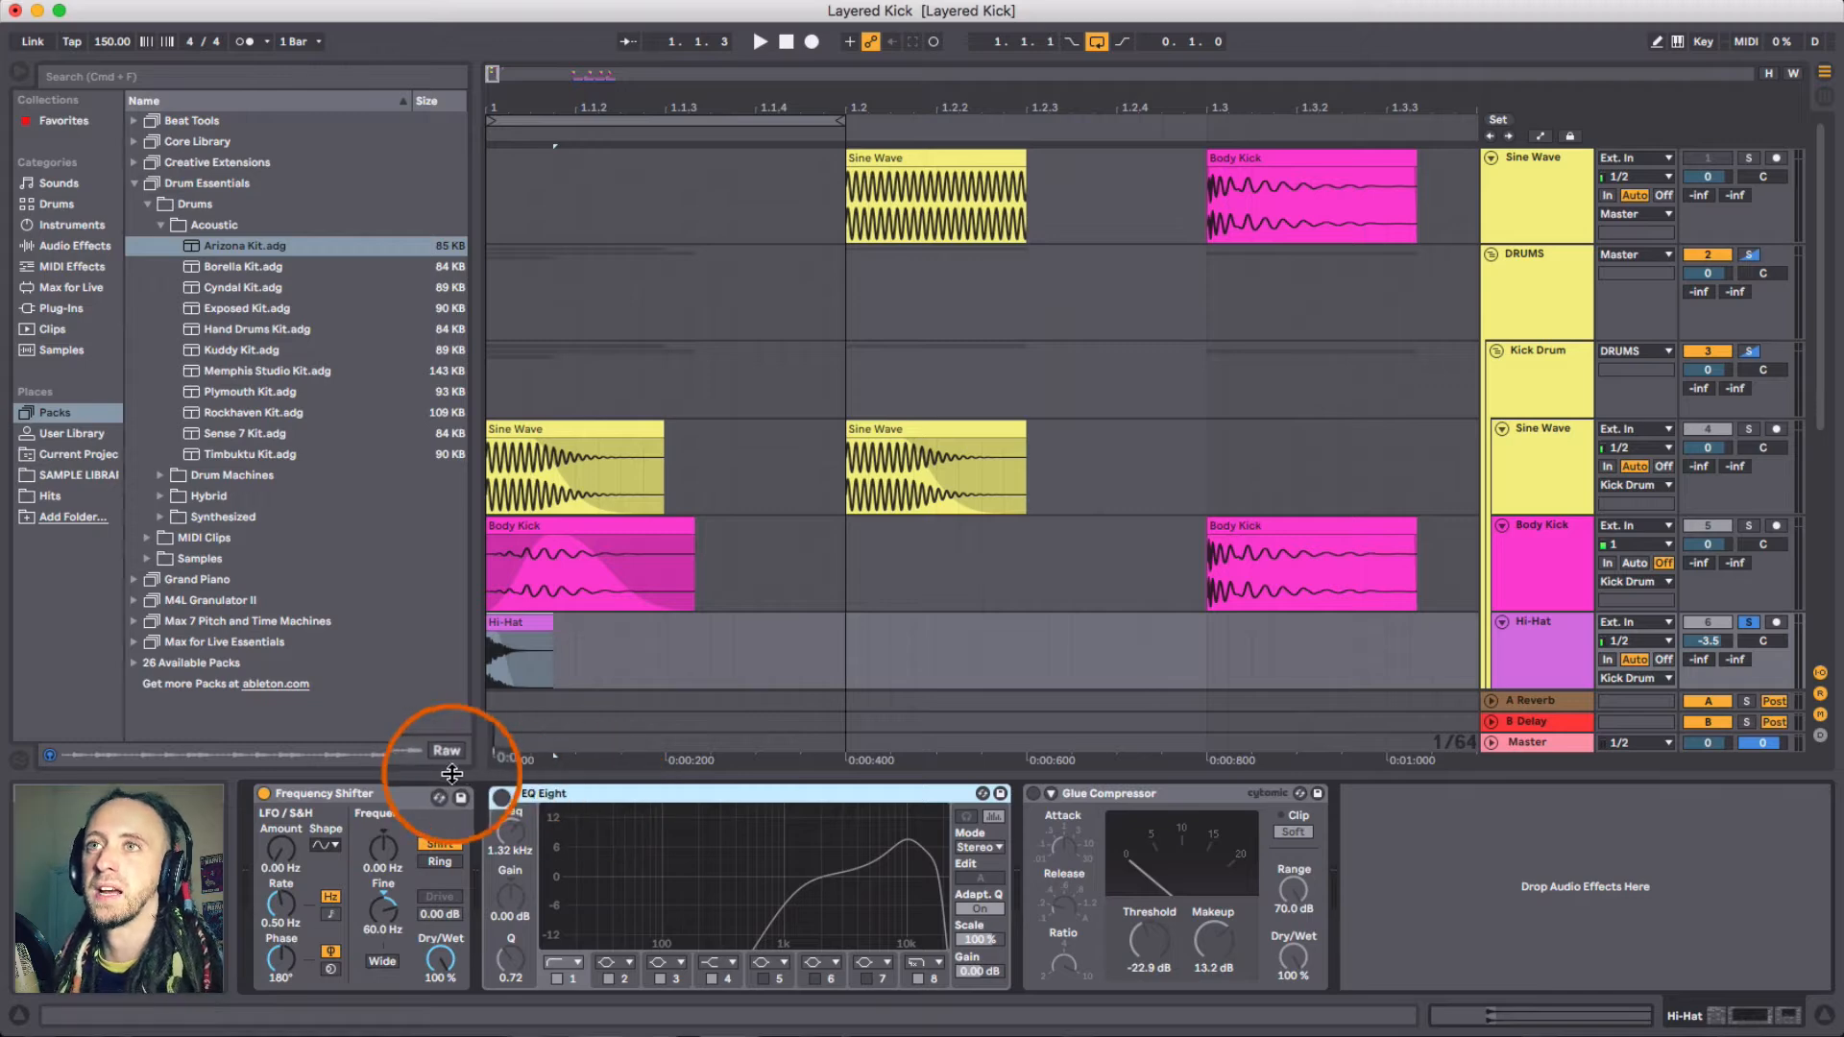
pyautogui.click(493, 794)
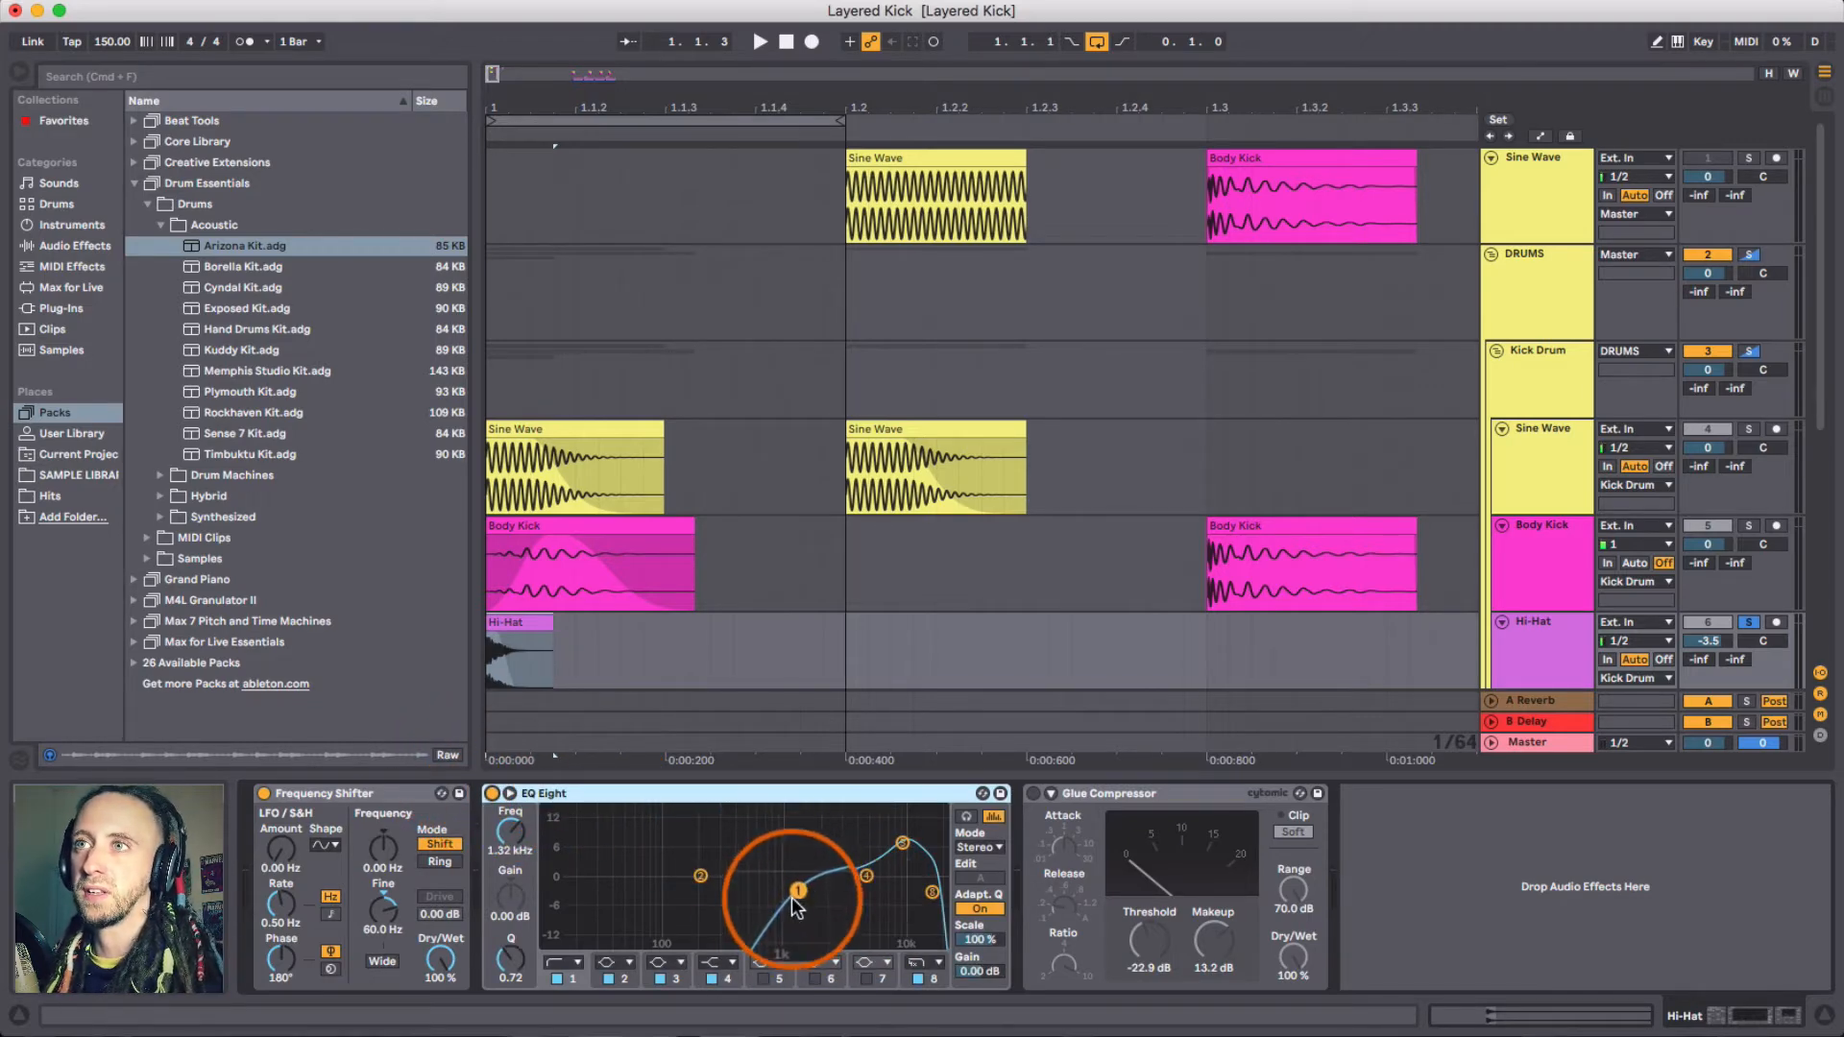
pyautogui.click(578, 981)
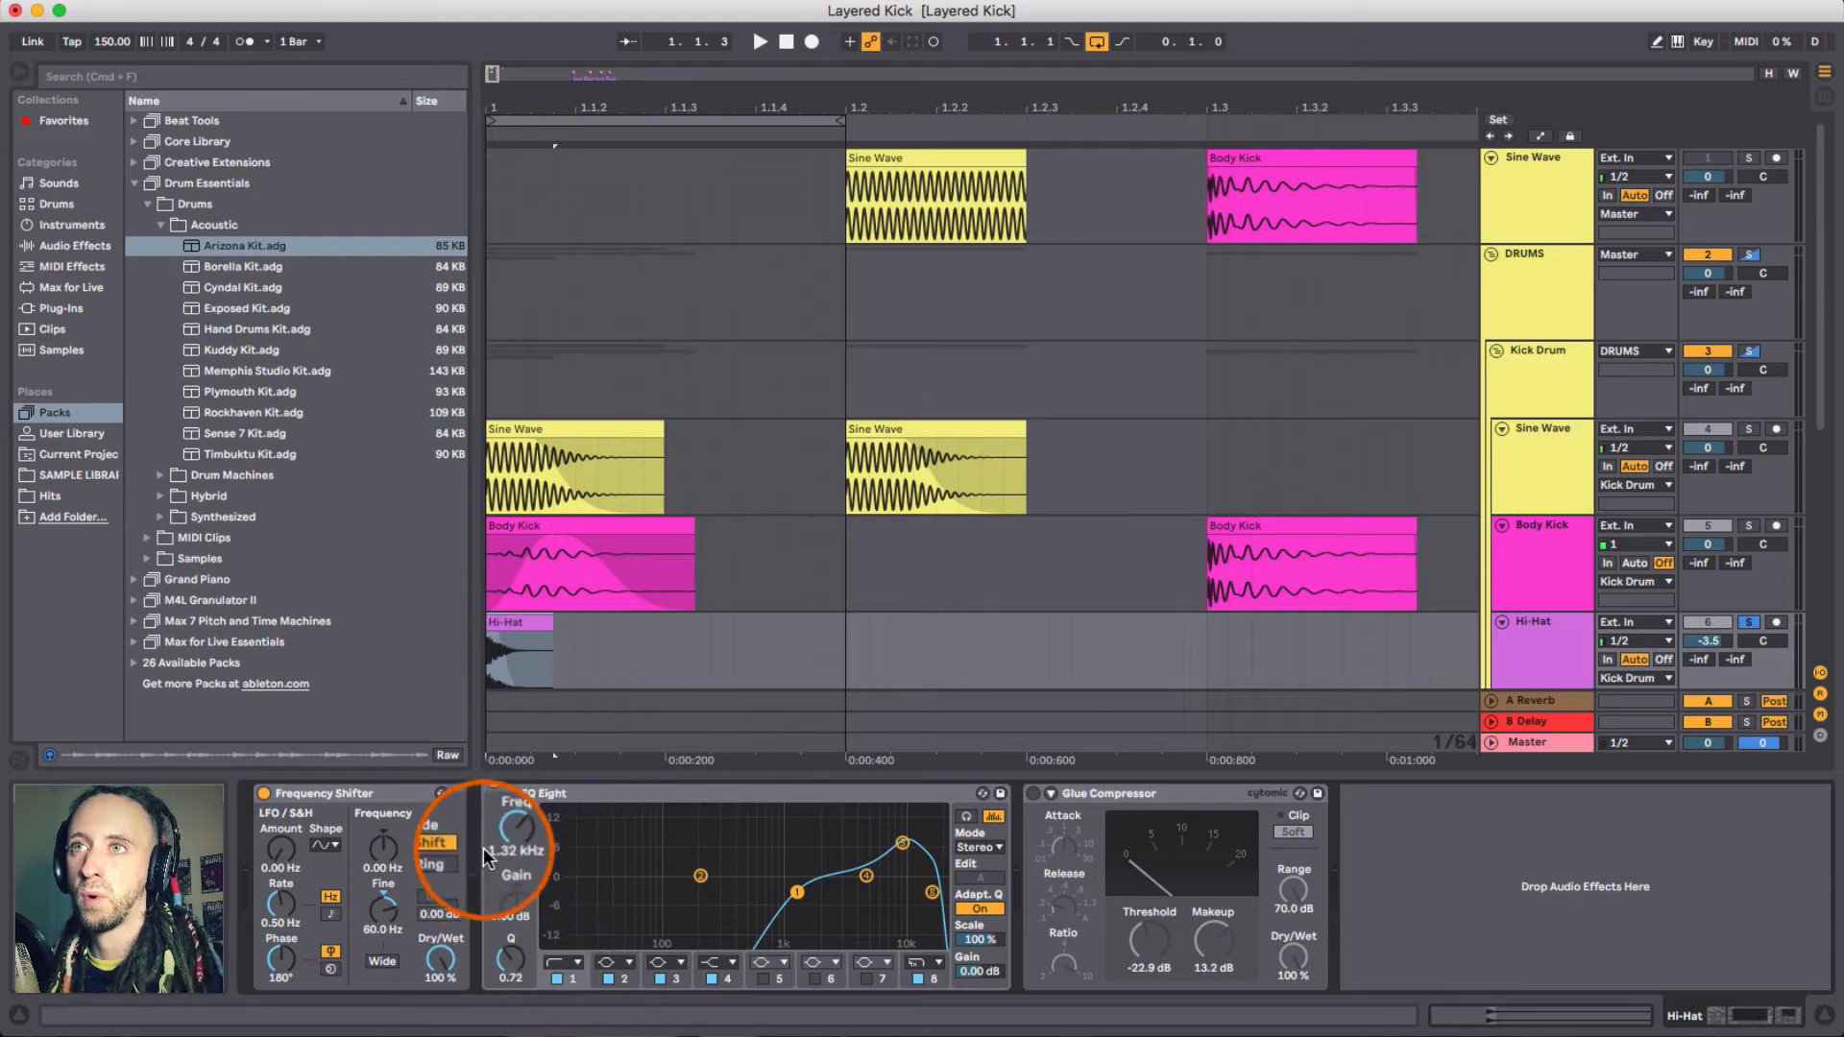
pyautogui.click(904, 845)
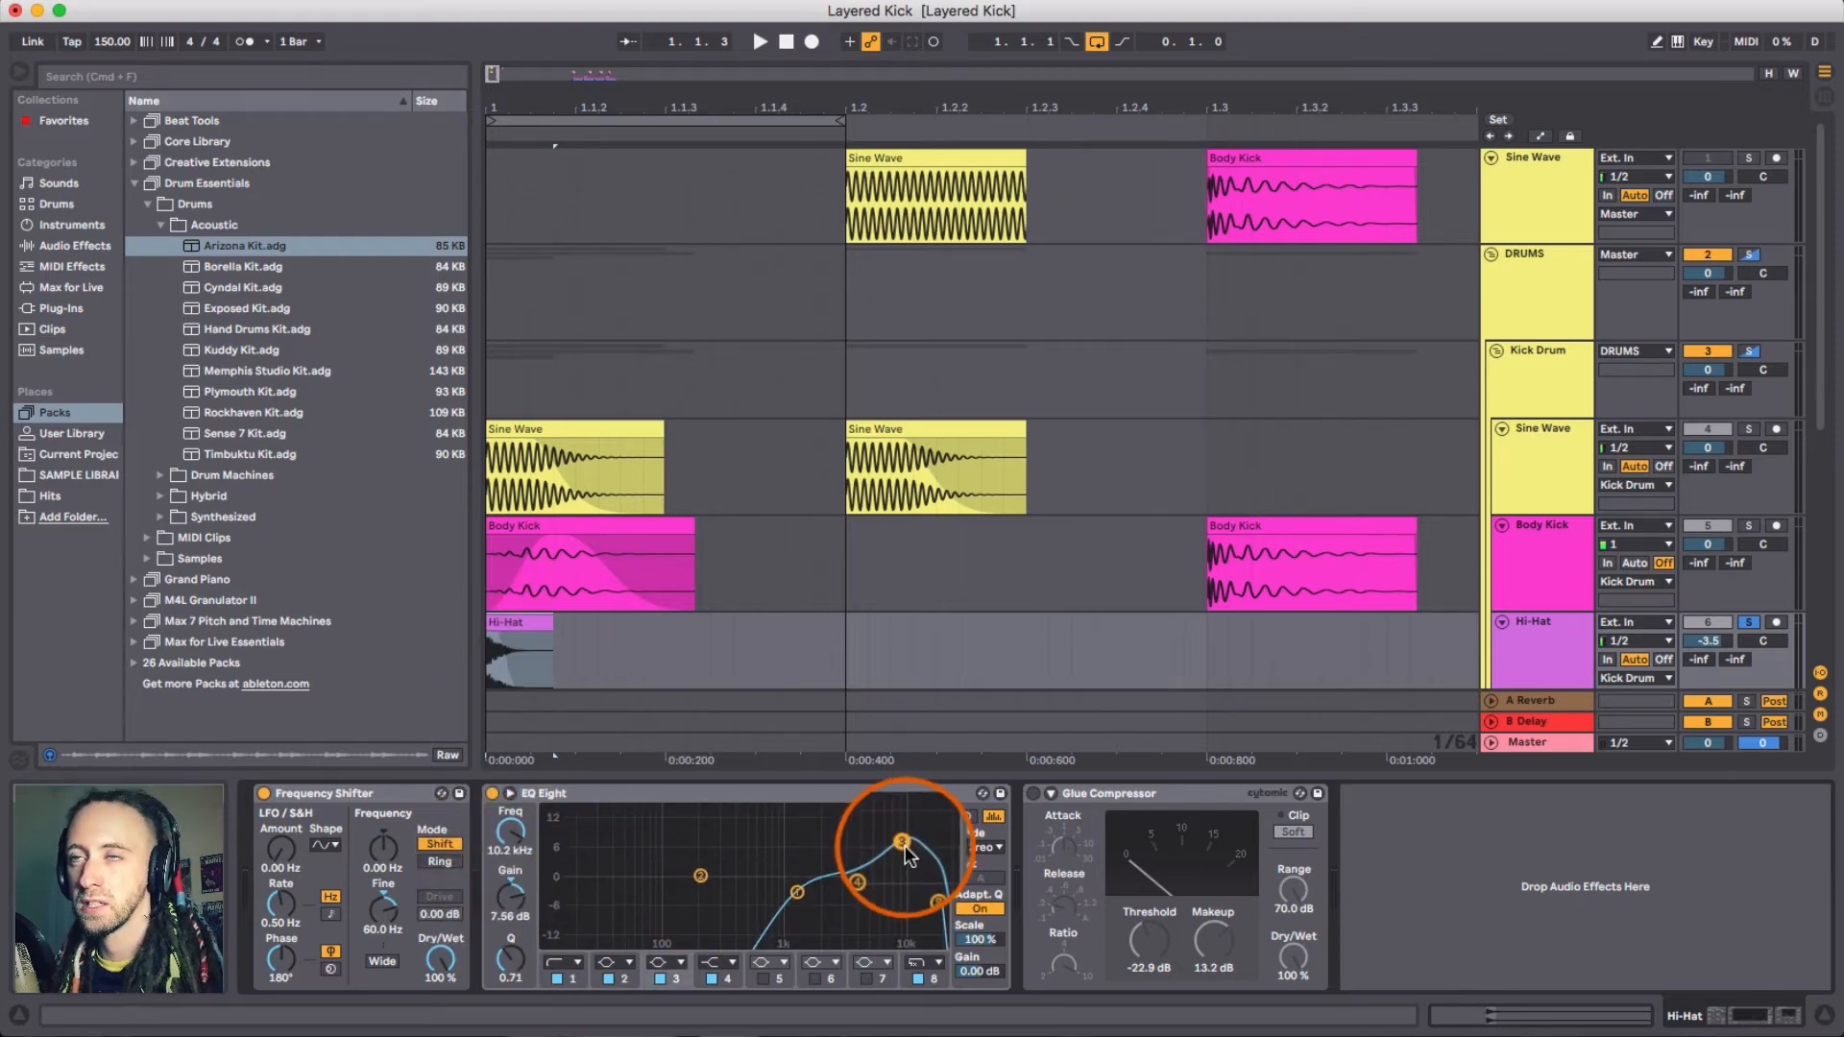
pyautogui.click(933, 898)
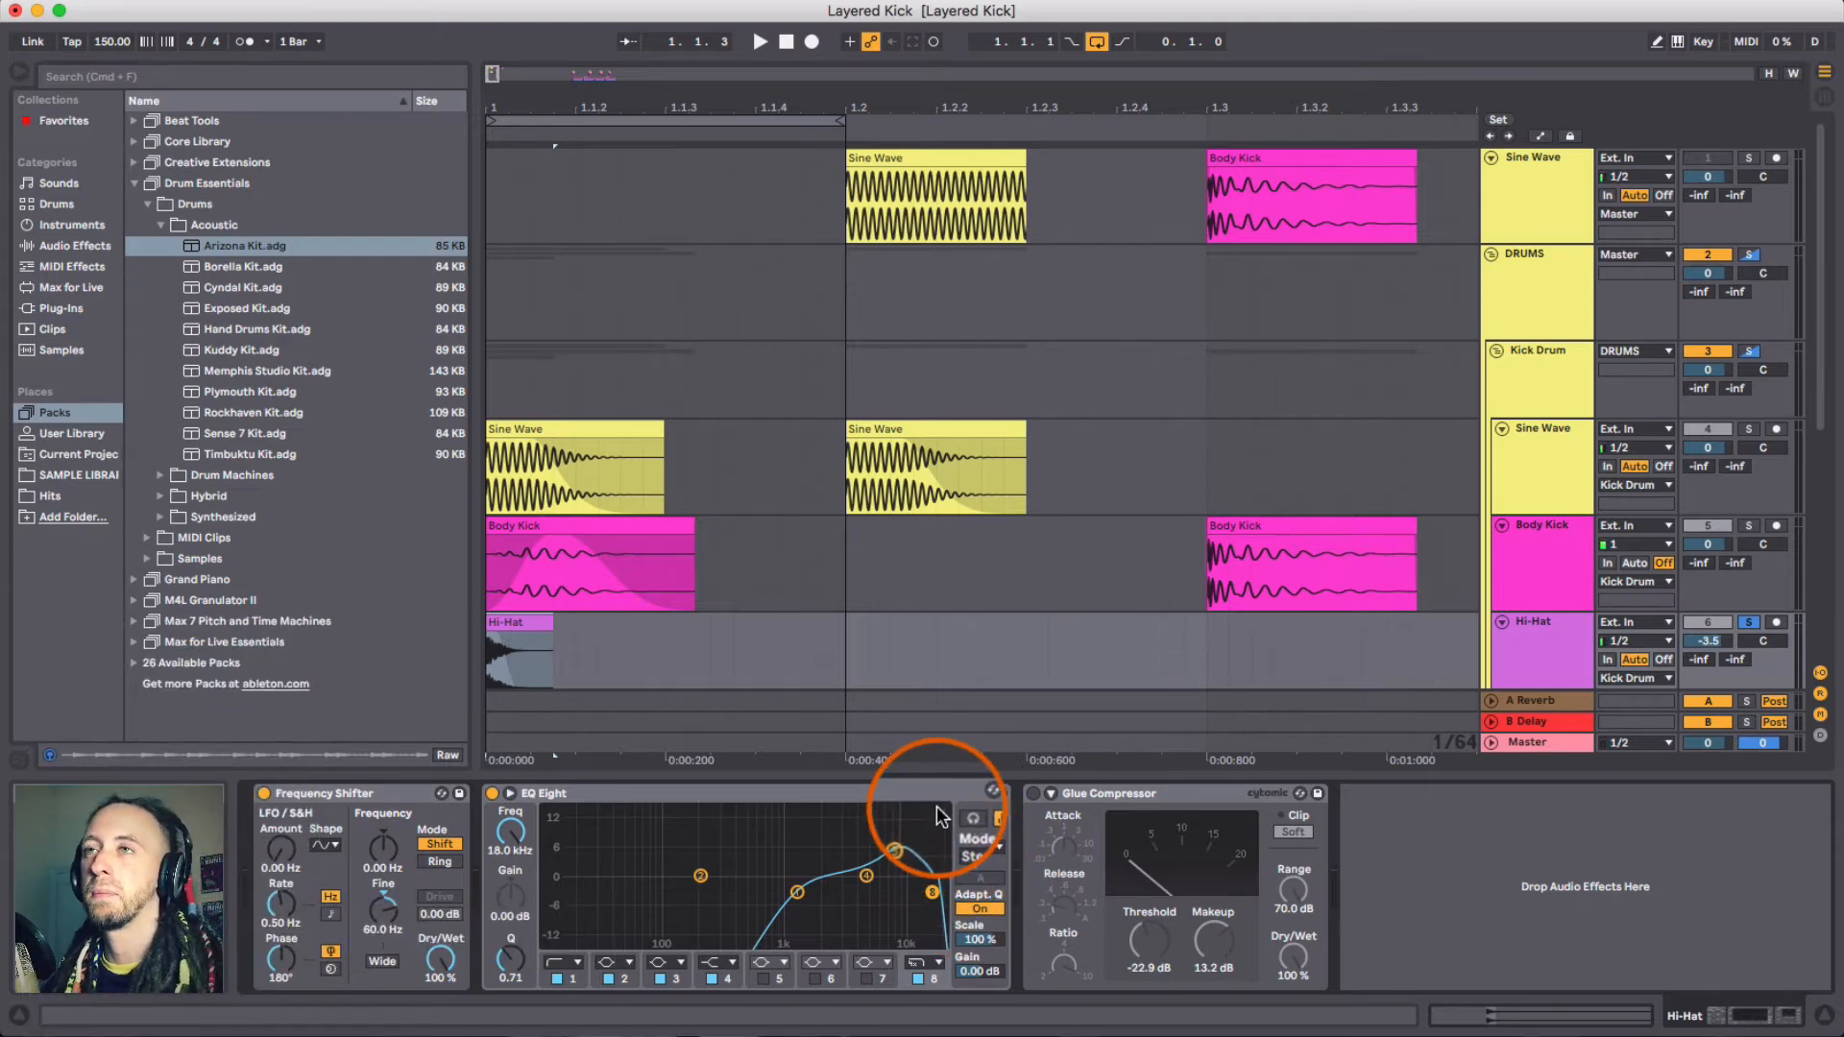
pyautogui.press('space')
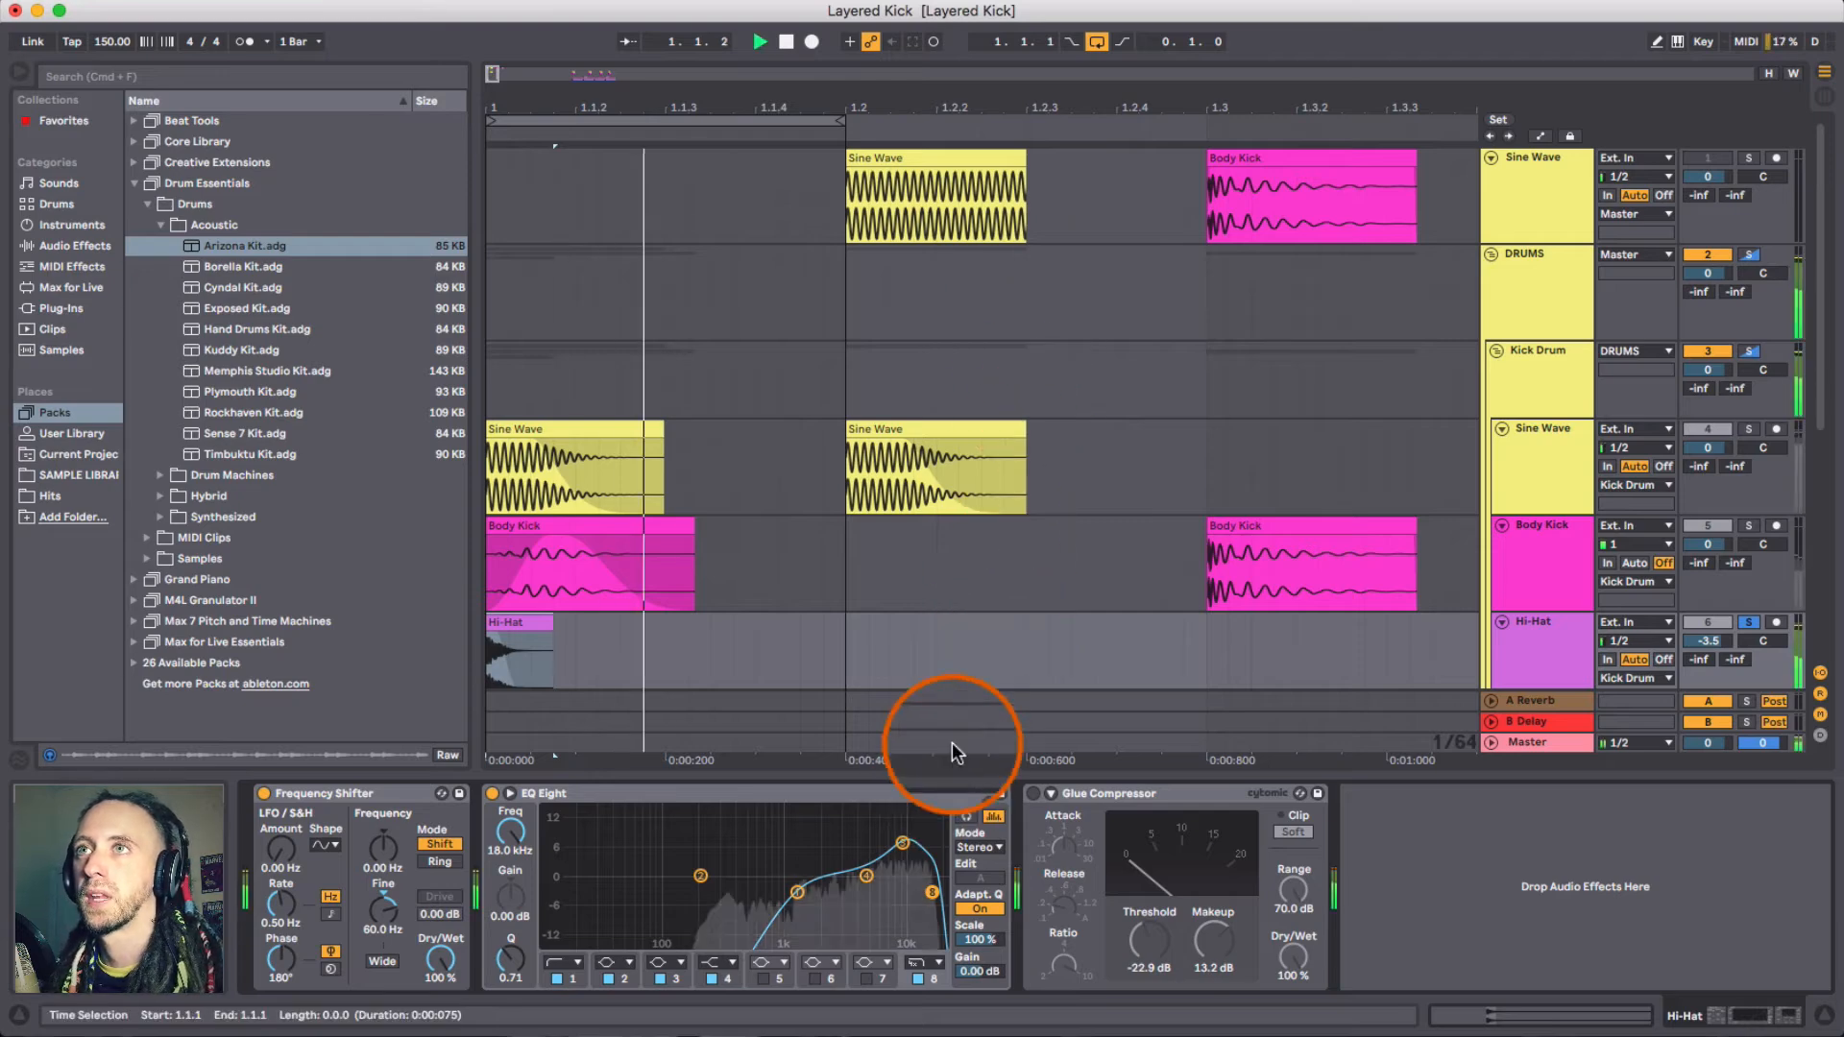
pyautogui.press('space')
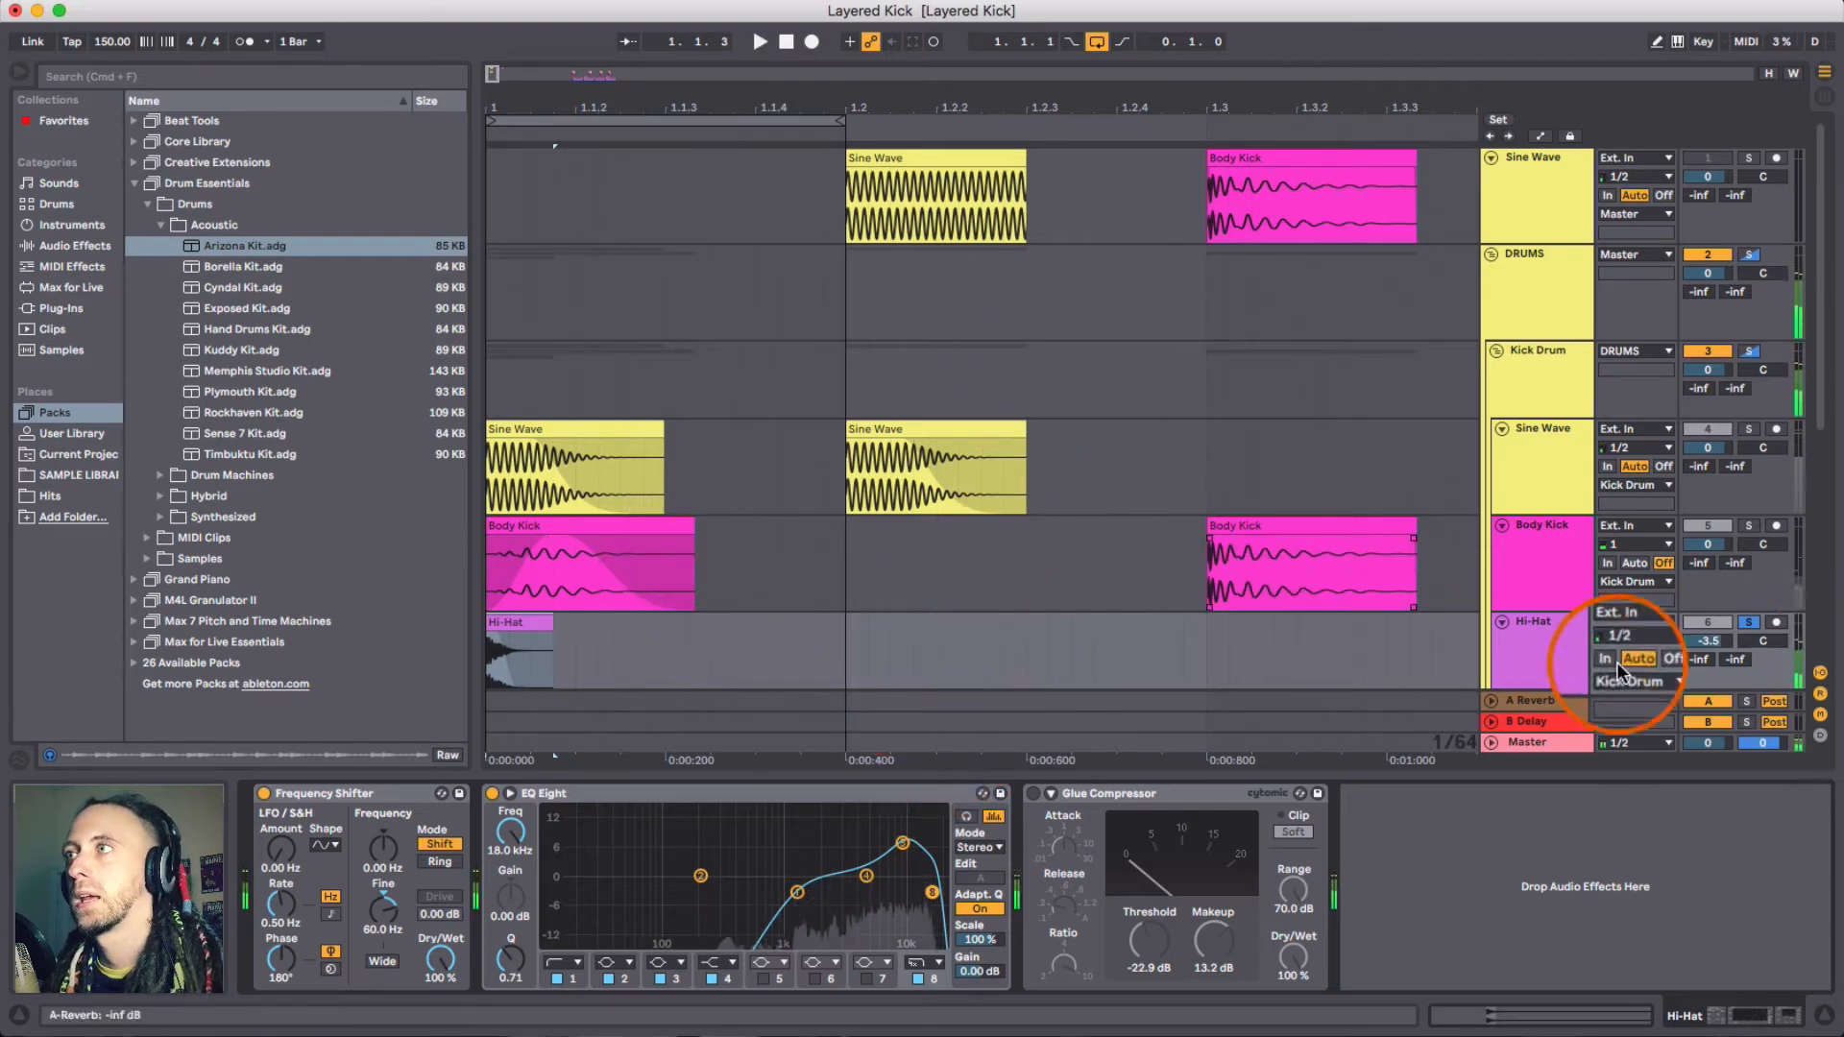
# - Unsolo the Hi-Hat track and play the full layered kick from the start
pyautogui.click(1748, 623)
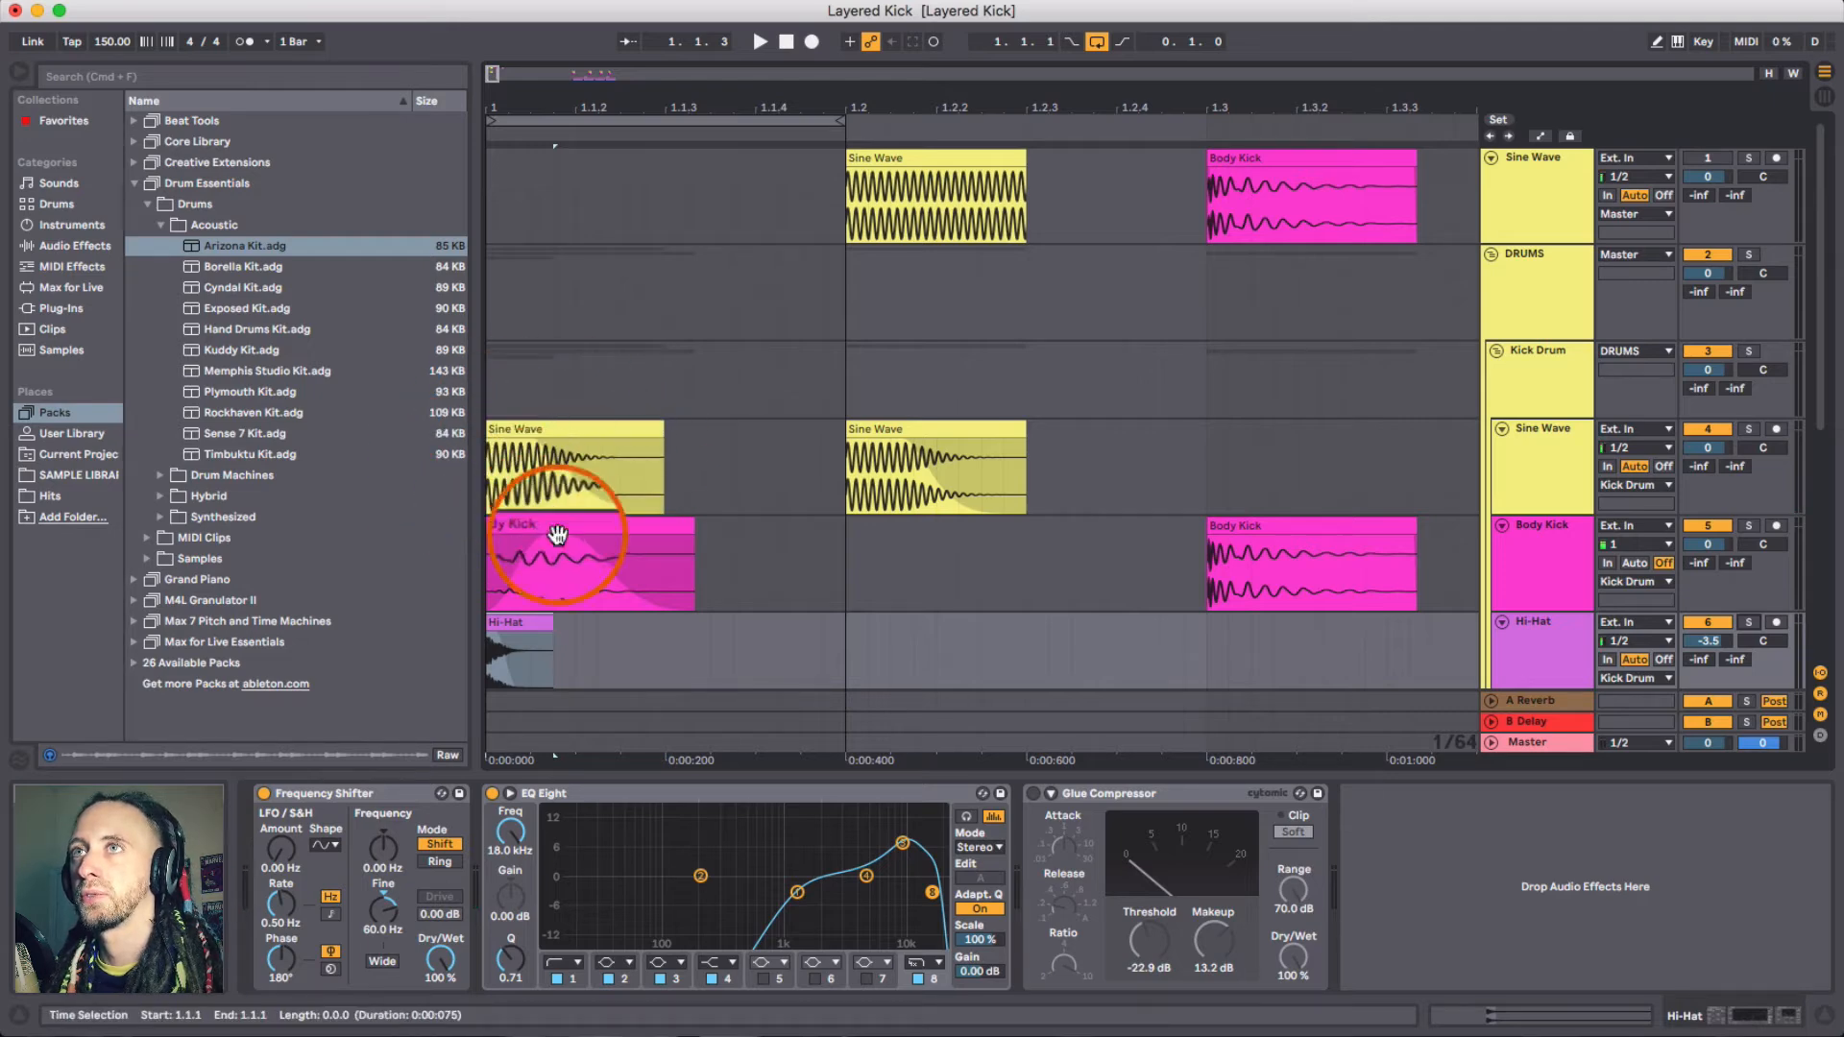
pyautogui.click(554, 425)
pyautogui.press('space')
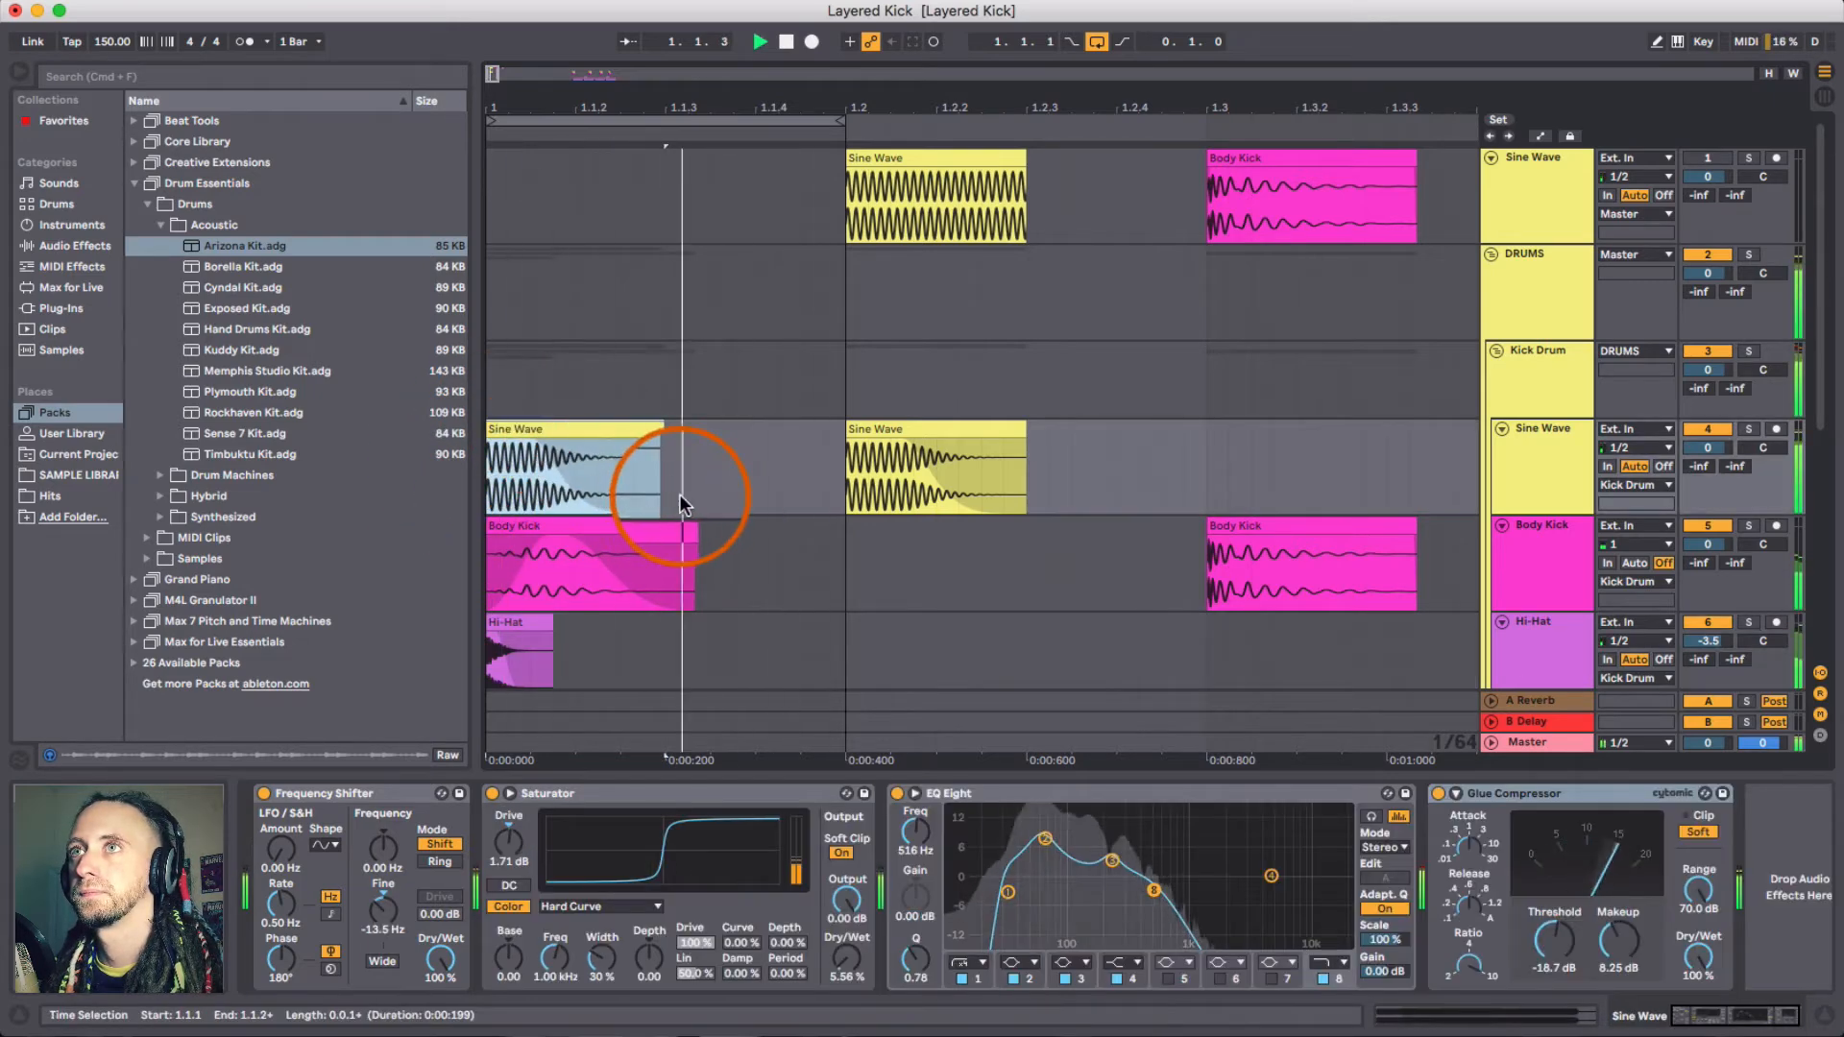
# - Stop playback and set the Body Kick track's volume to -2.0 dB
pyautogui.scroll(-1, 678, 494)
pyautogui.scroll(-1, 1633, 480)
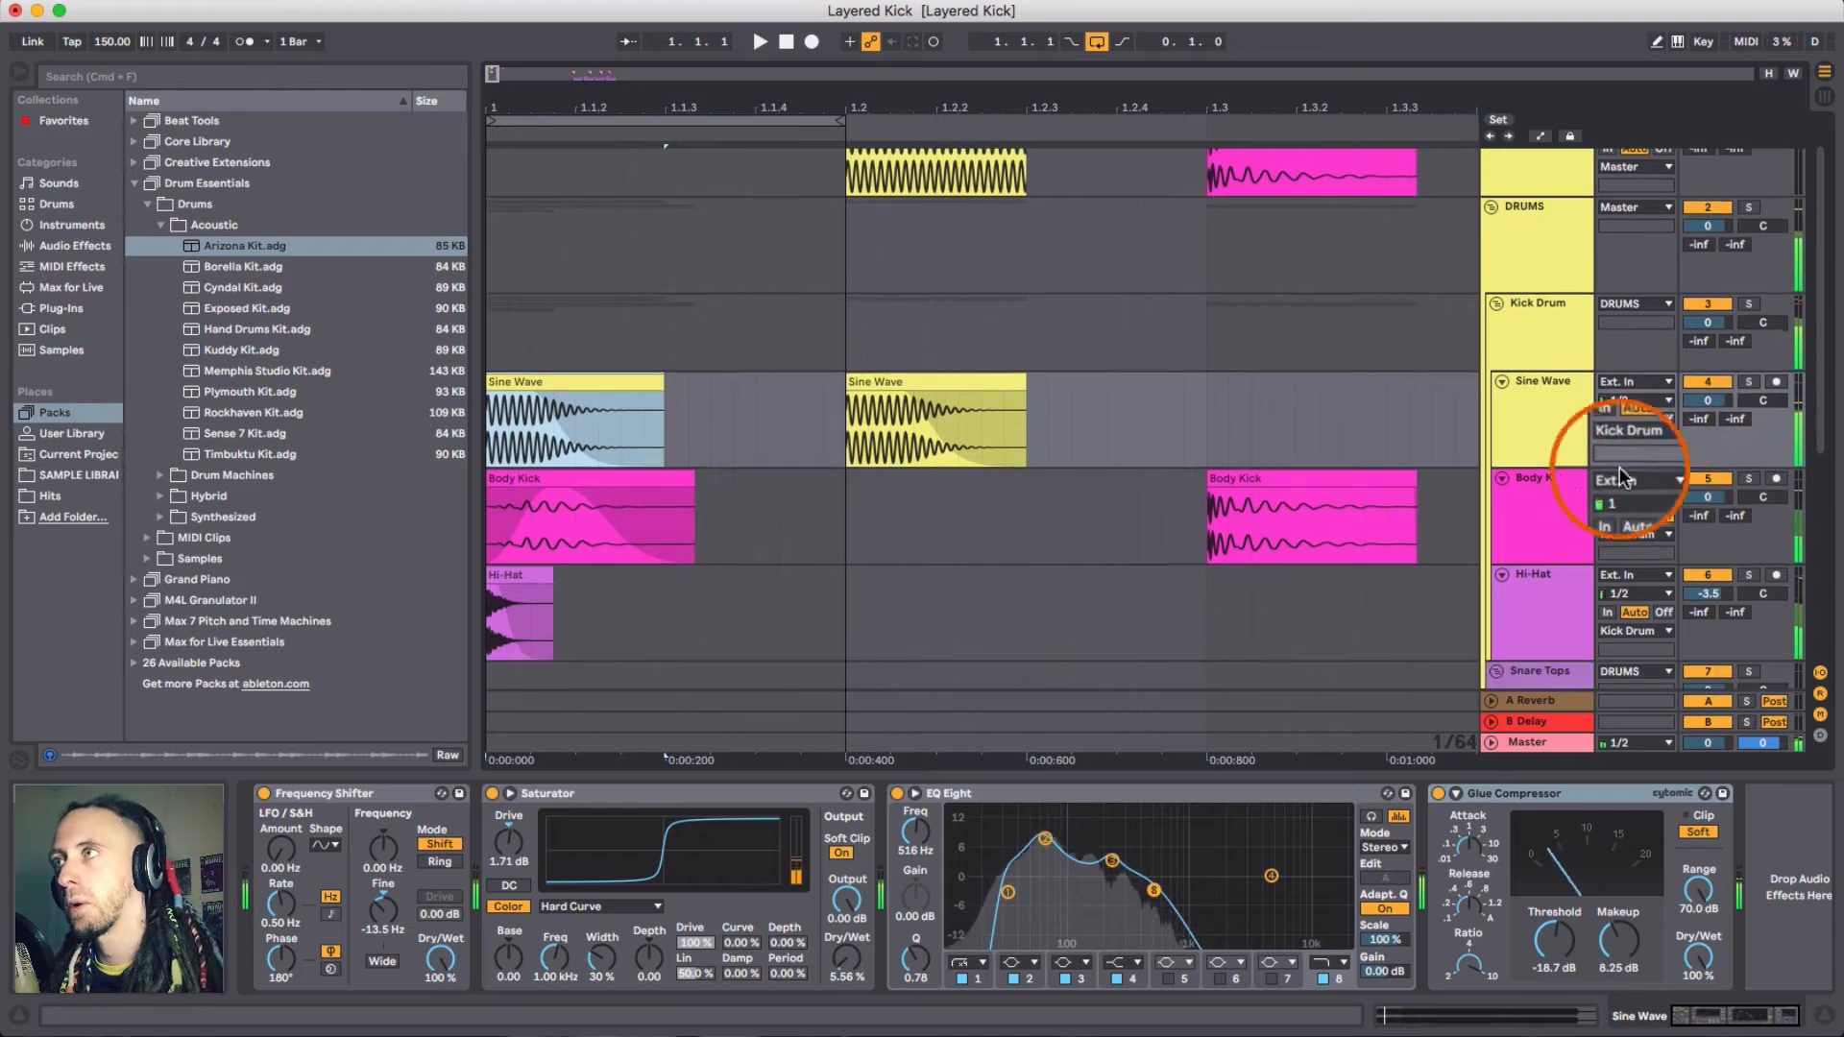
pyautogui.click(1599, 488)
pyautogui.press('space')
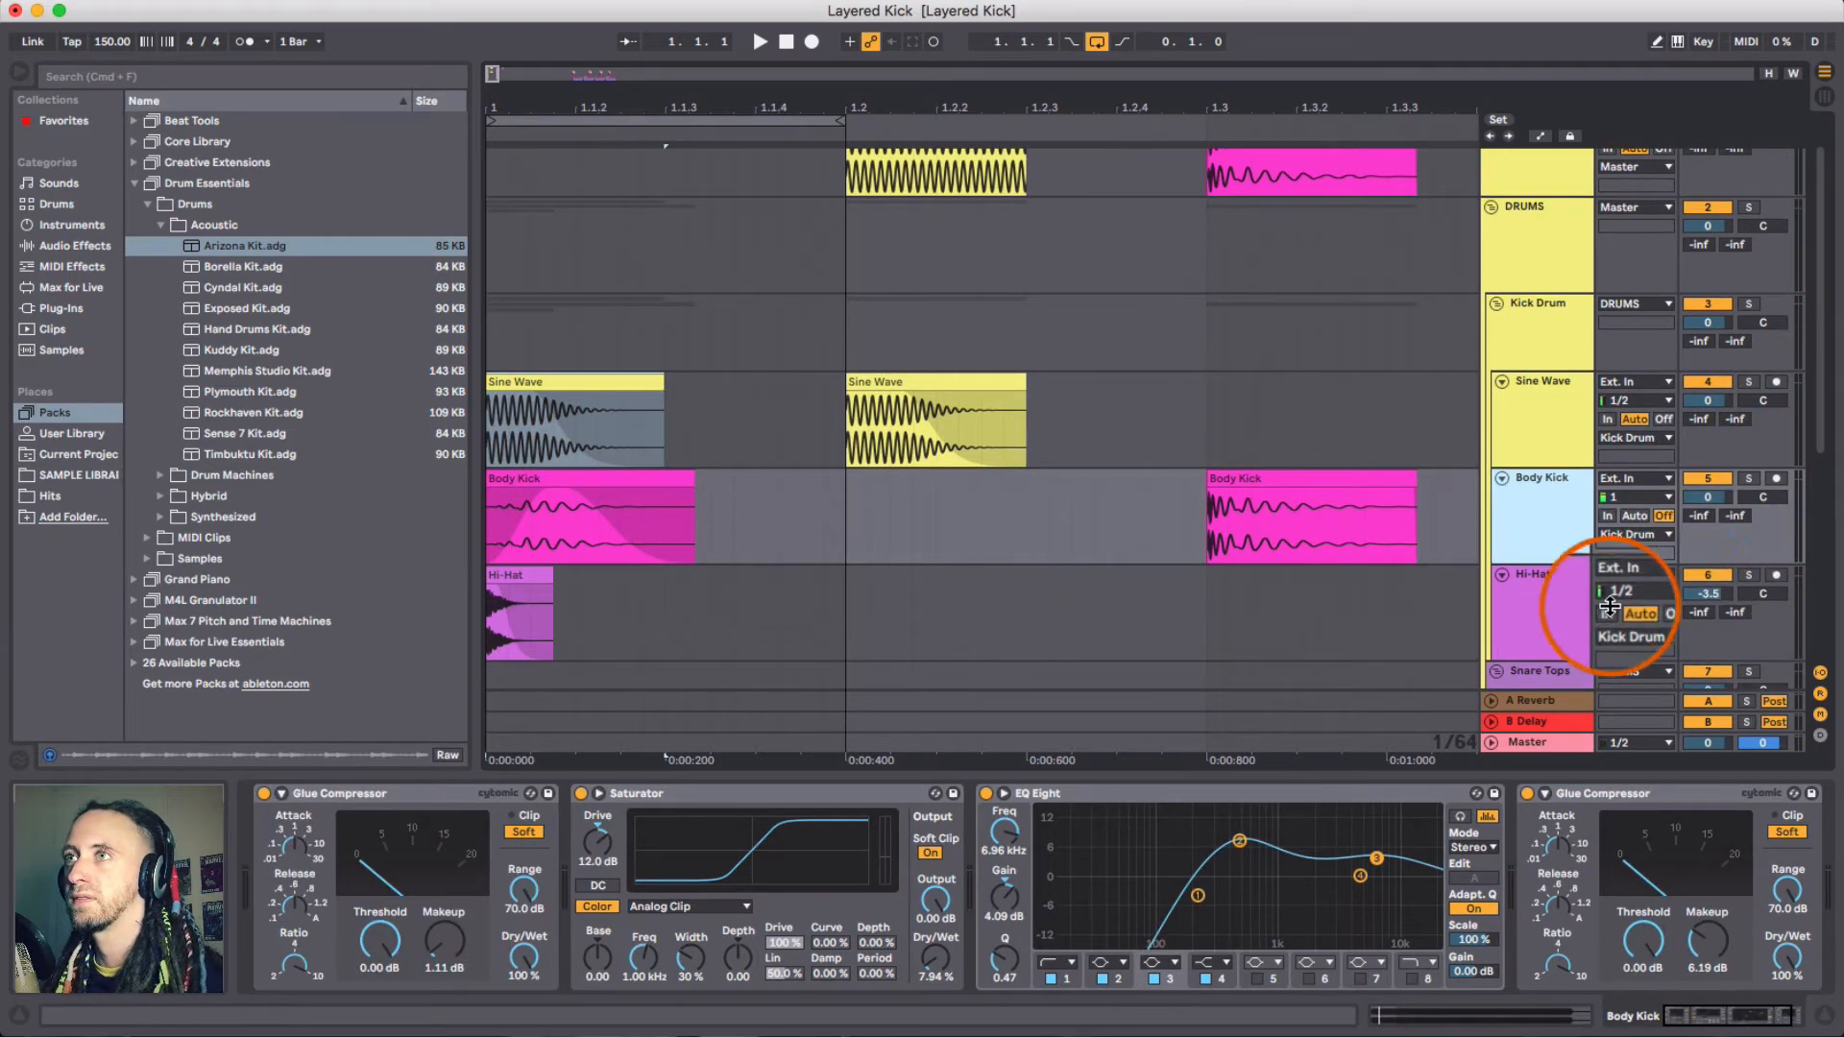
pyautogui.click(1542, 610)
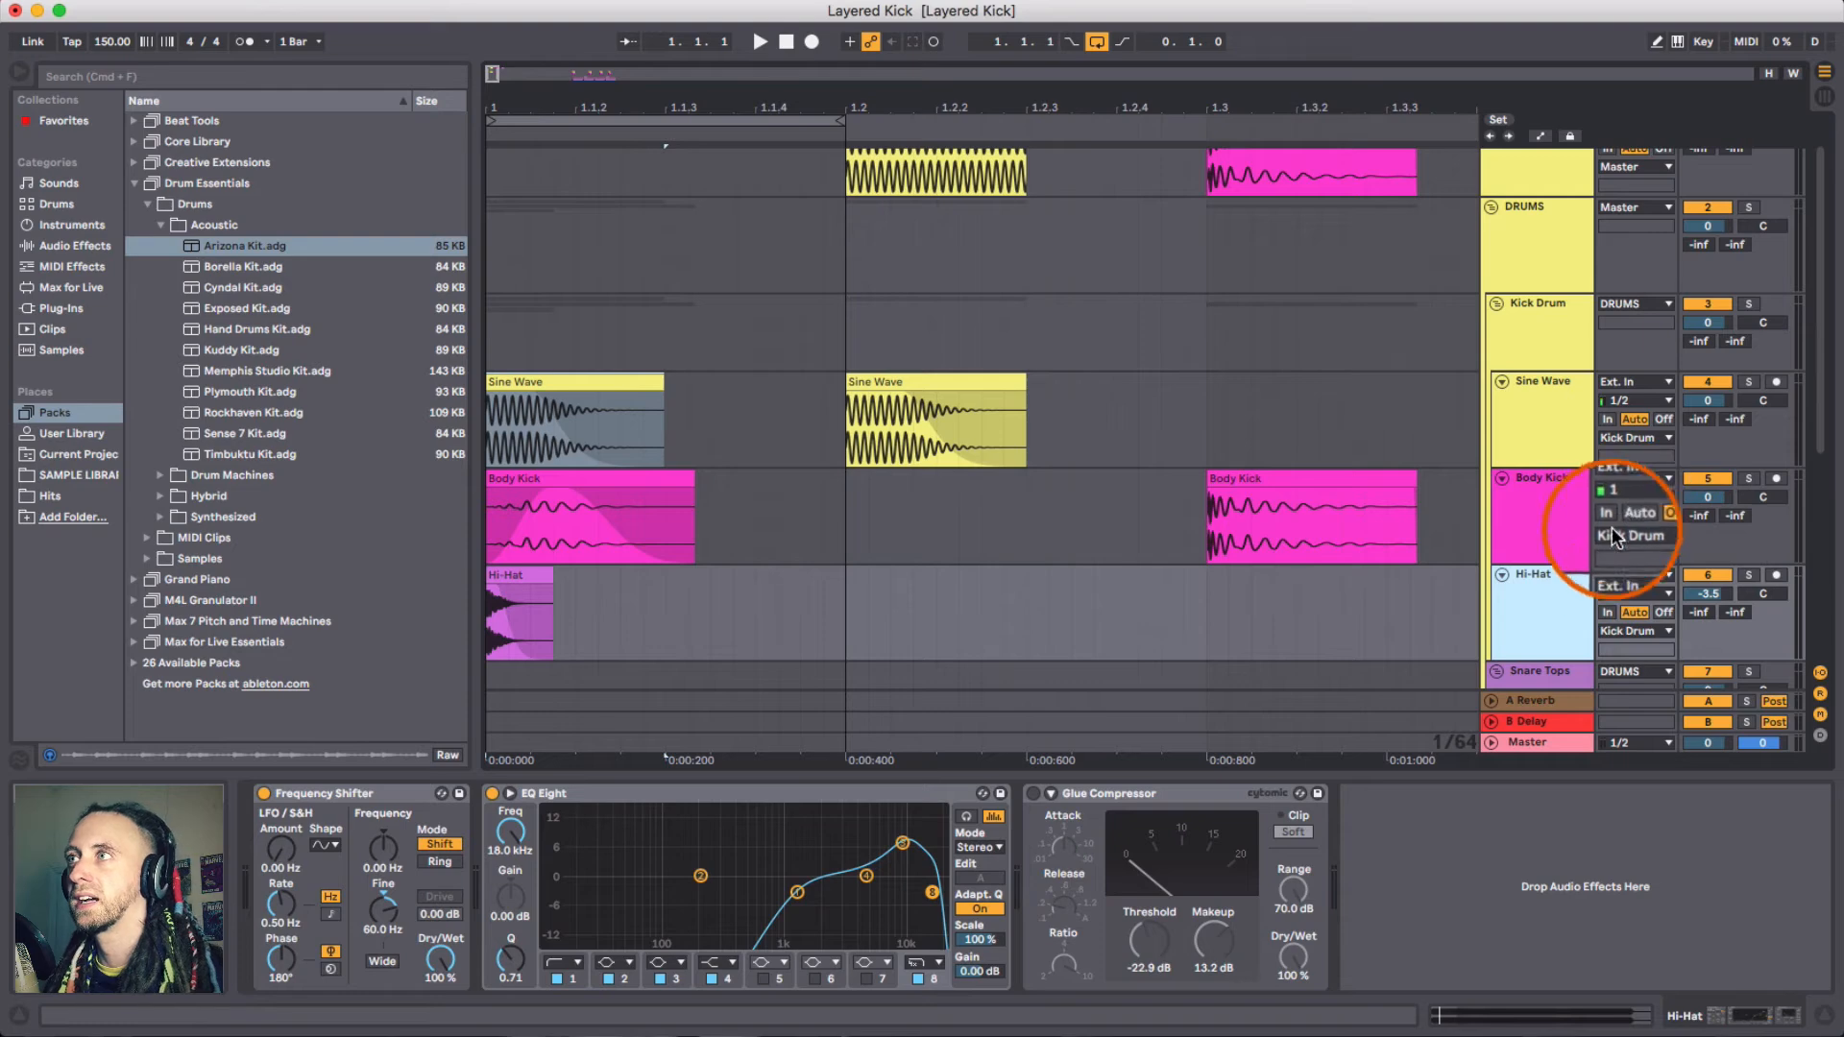
pyautogui.click(1561, 542)
pyautogui.click(1726, 502)
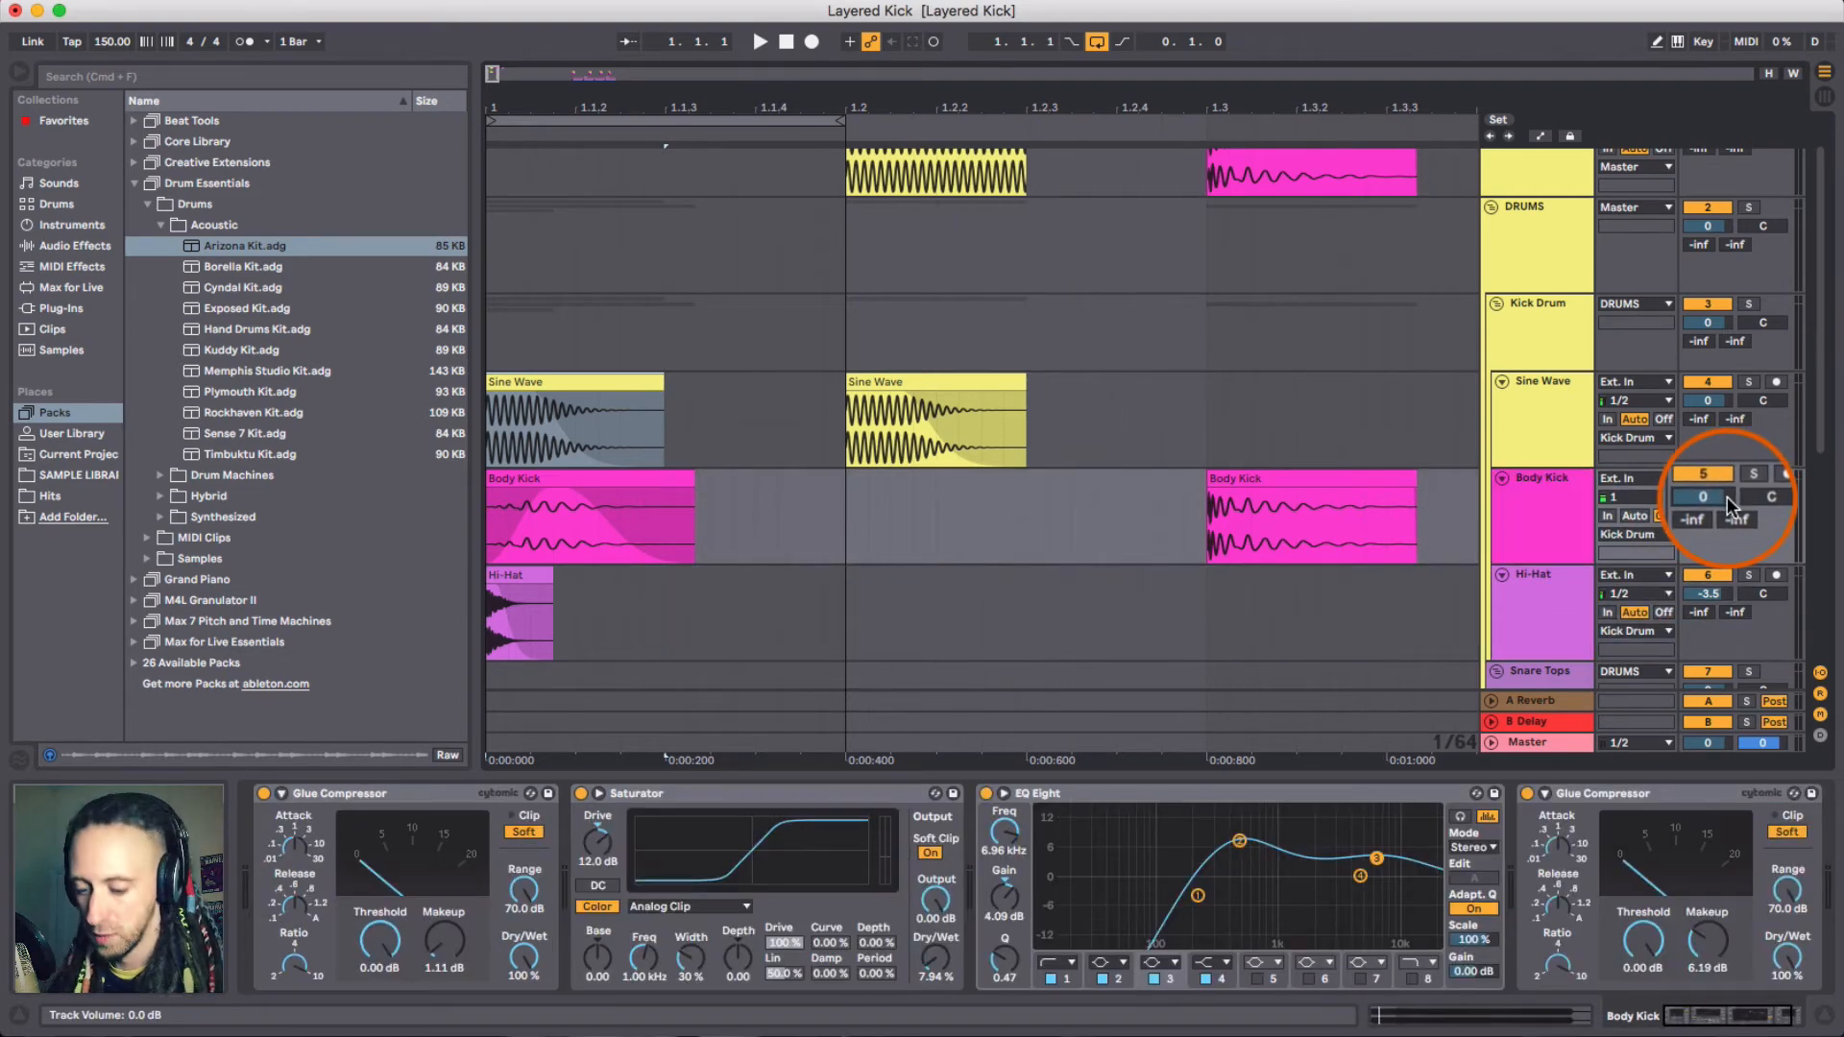
pyautogui.write('-2')
pyautogui.press('Return')
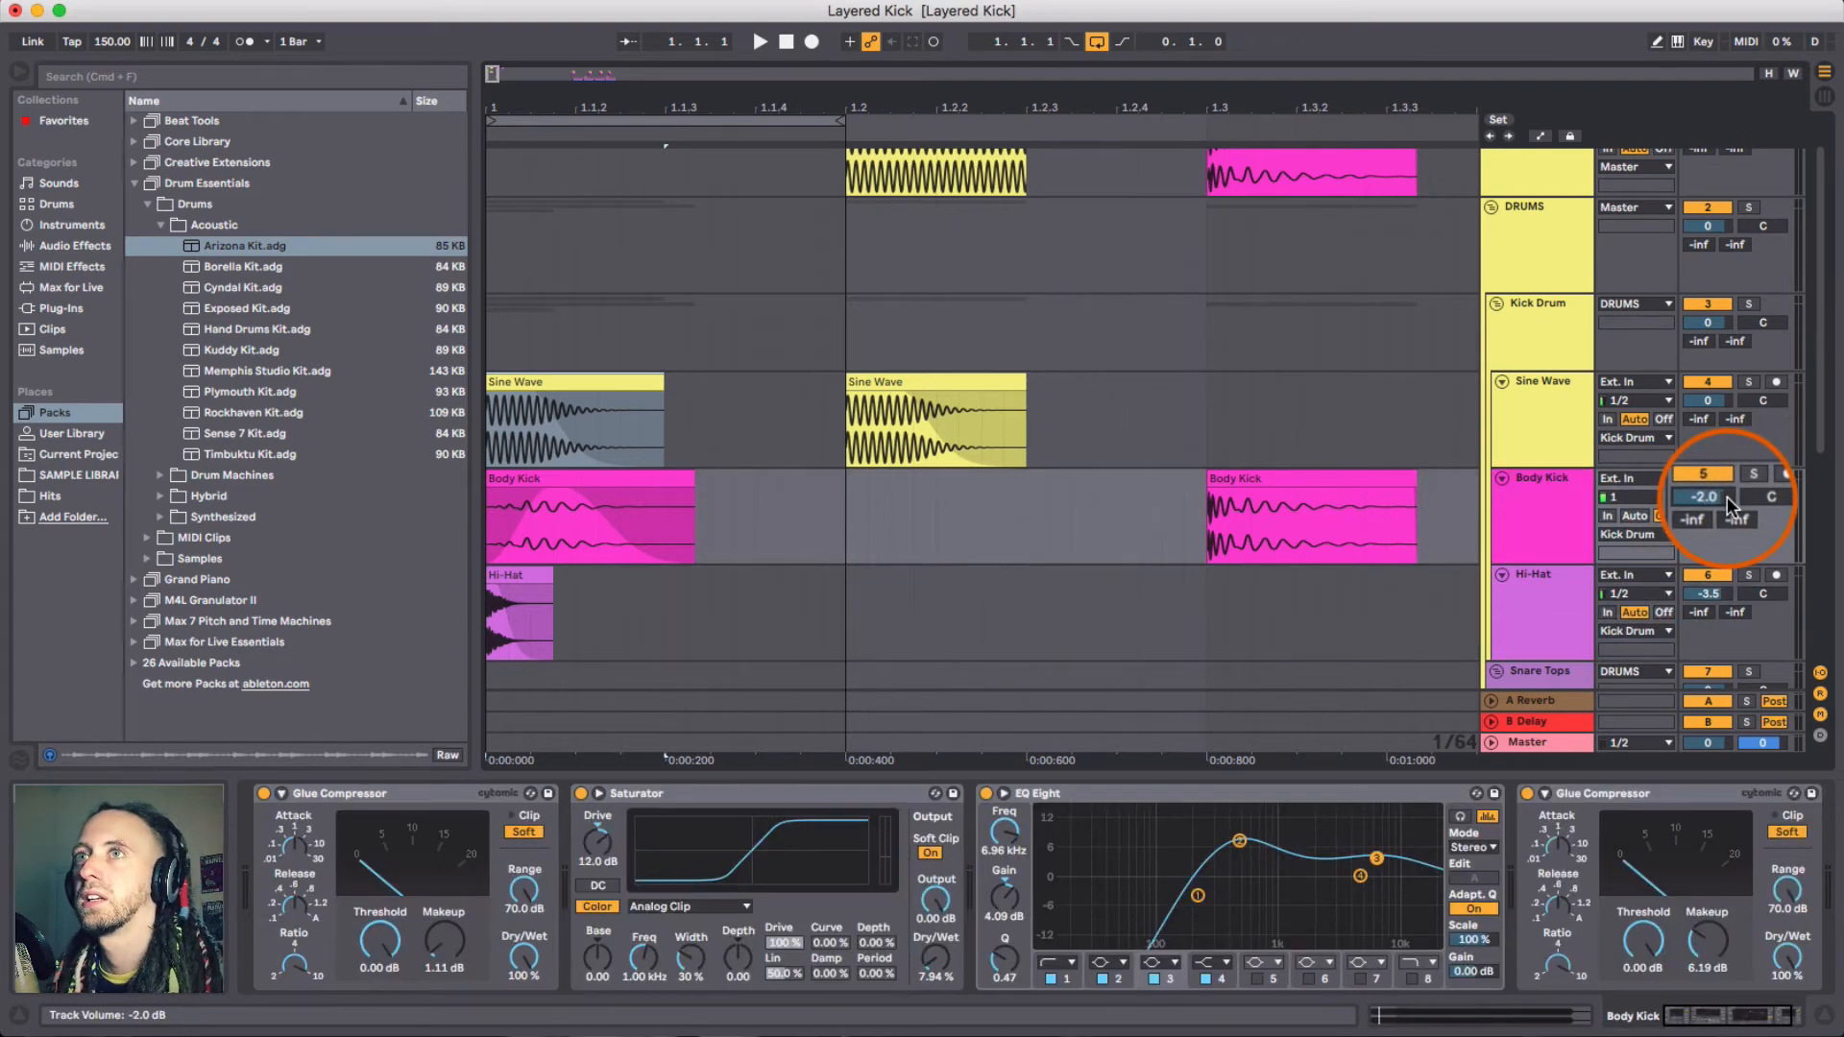
# - Audition the kick, then switch on the OTT on the Kick Drum group track
pyautogui.press('space')
pyautogui.press('space')
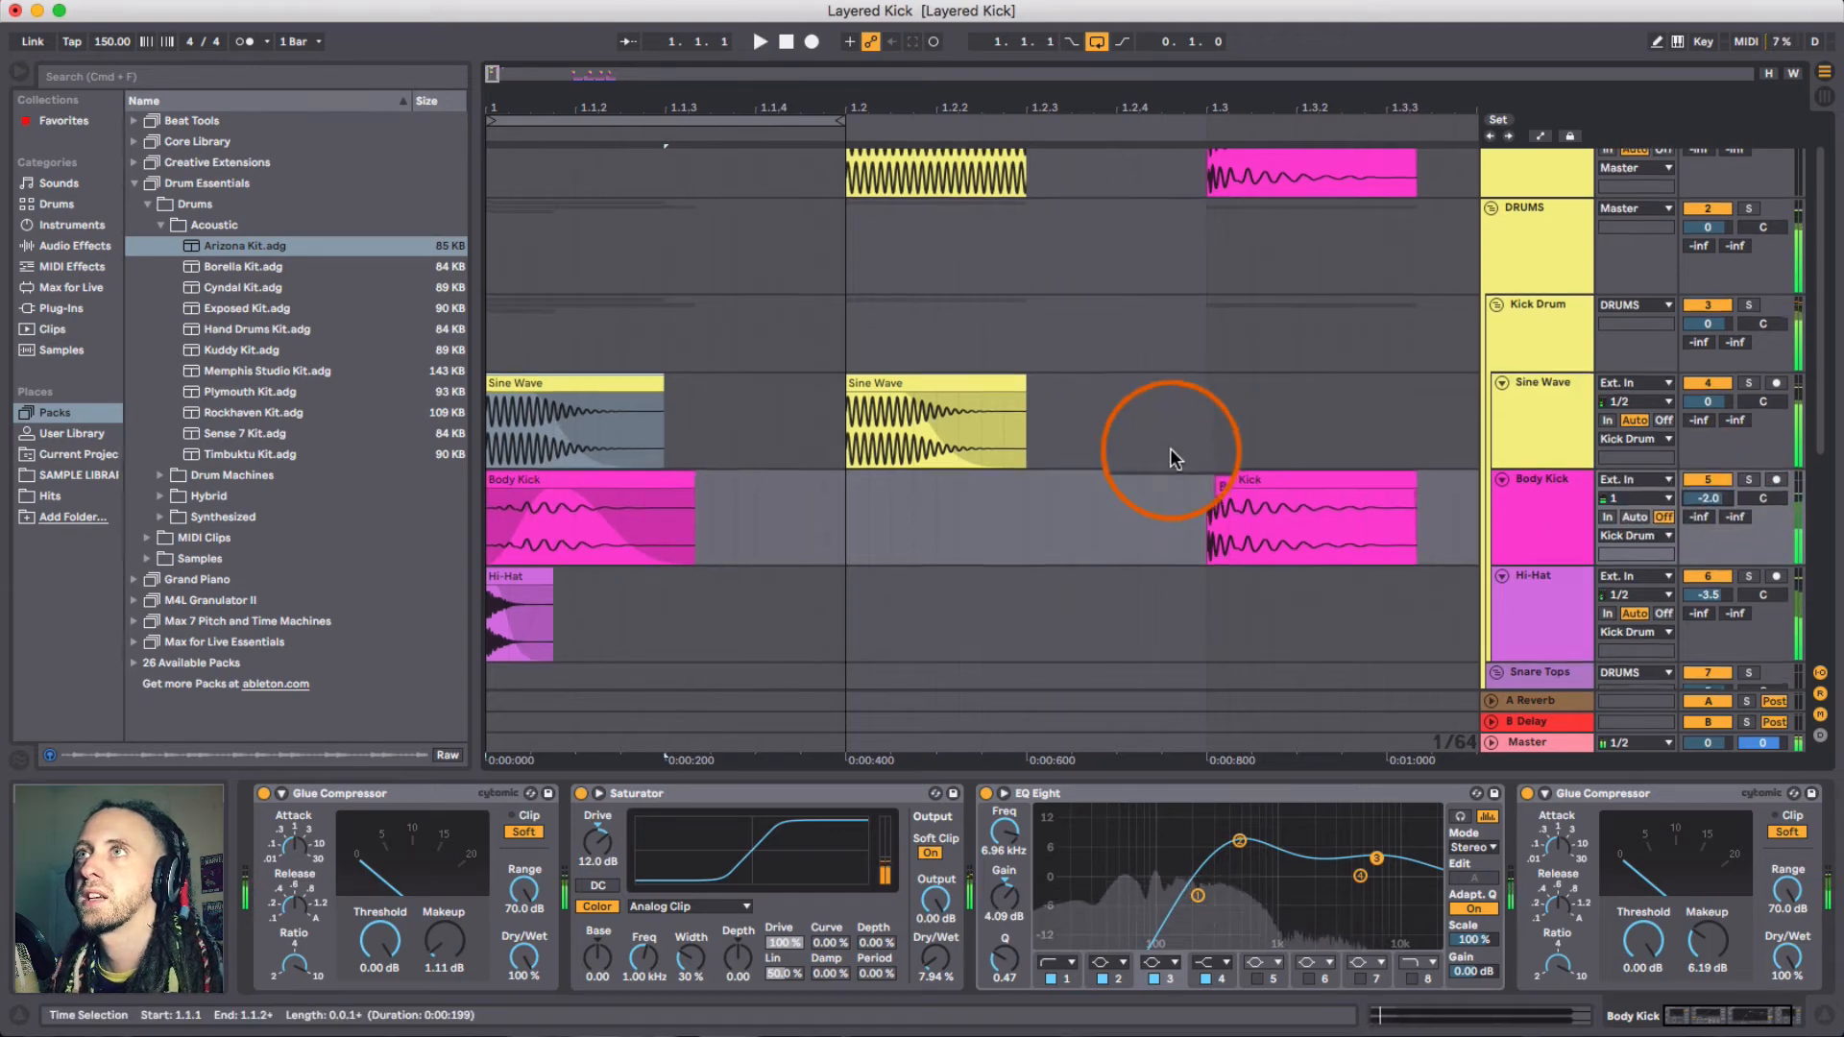
pyautogui.scroll(2, 1173, 453)
pyautogui.click(1554, 378)
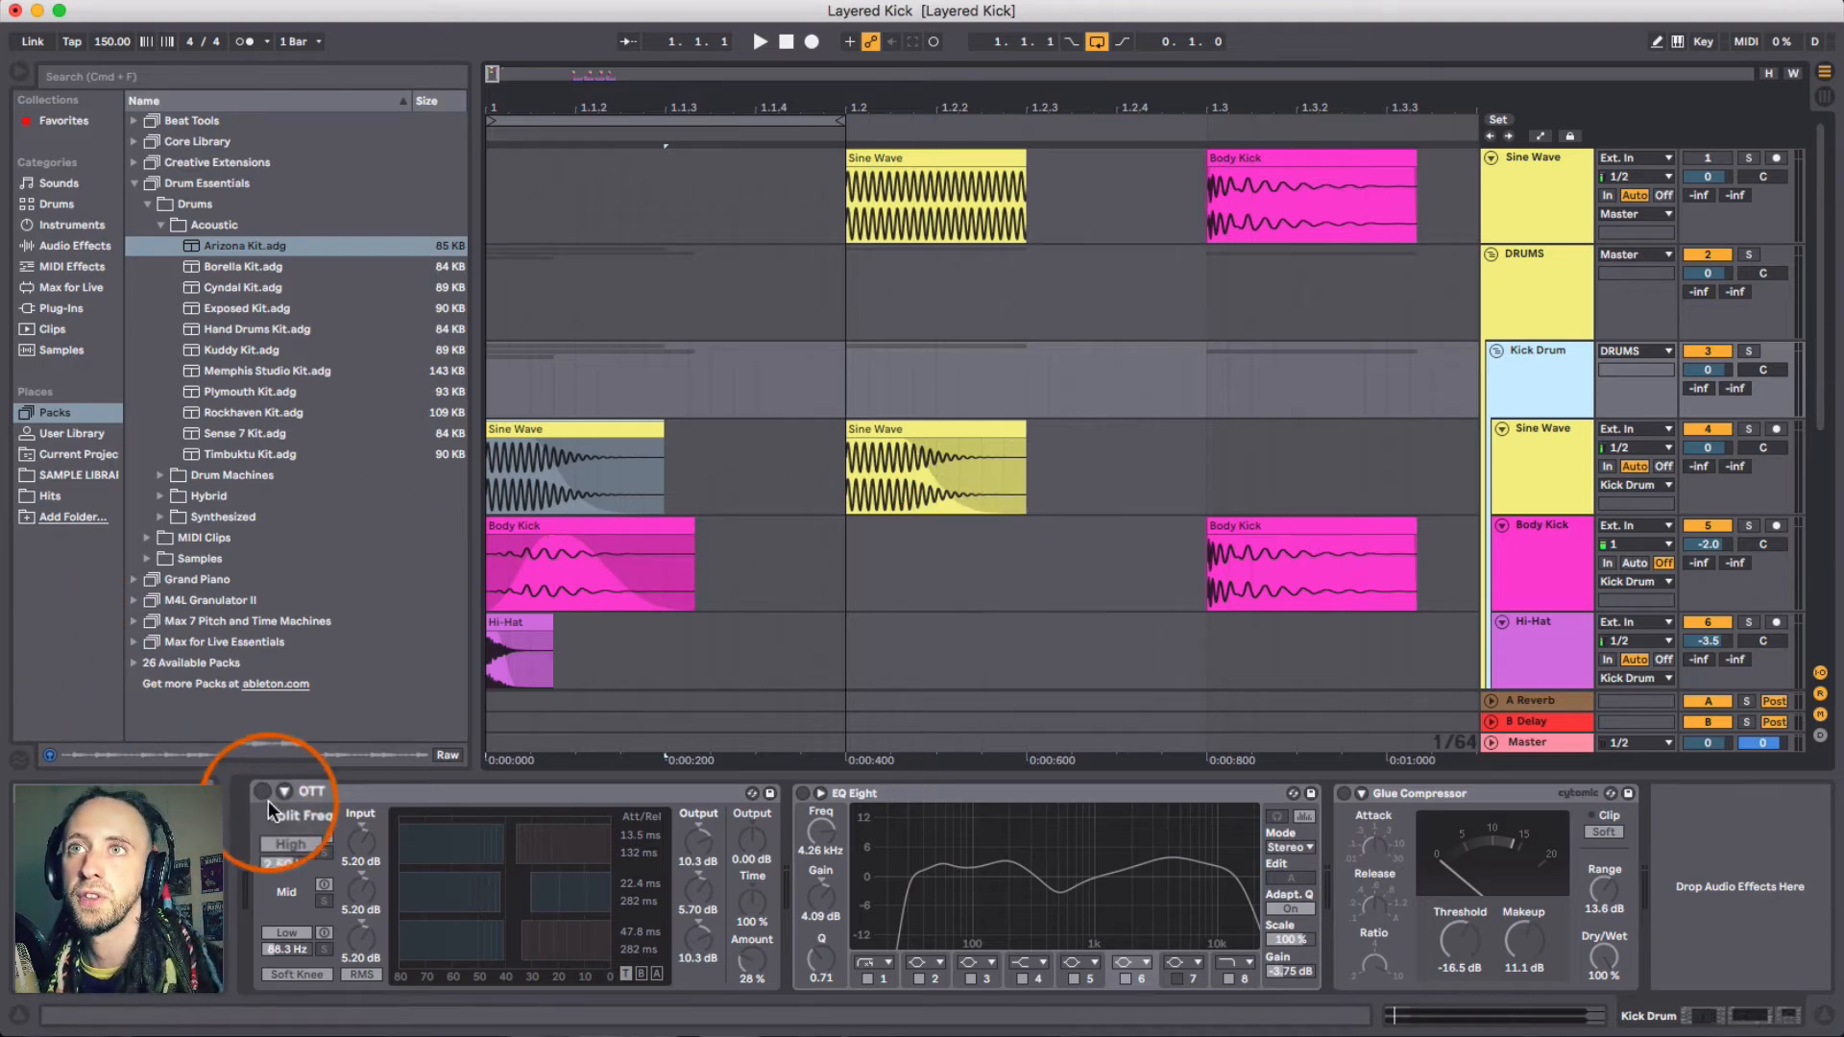
pyautogui.click(425, 789)
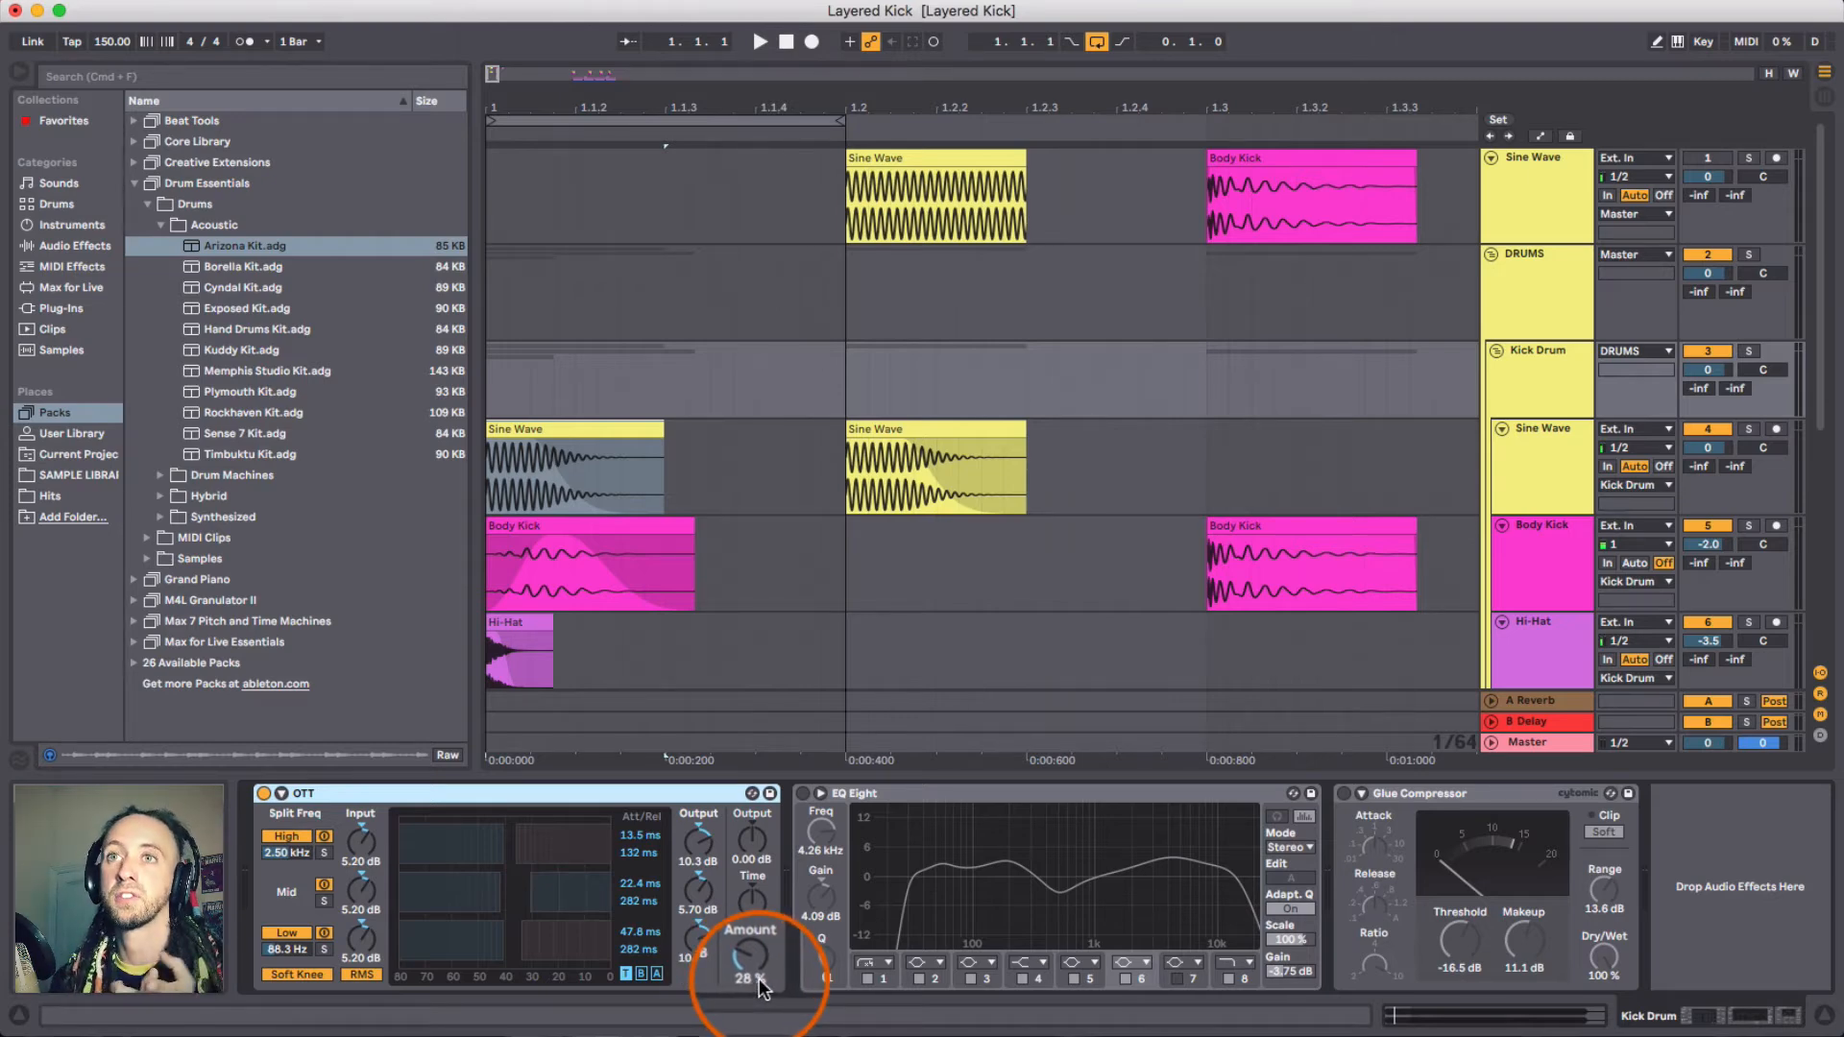
# - Toggle the OTT's mid and low band solo switches to audition the low band
pyautogui.click(324, 949)
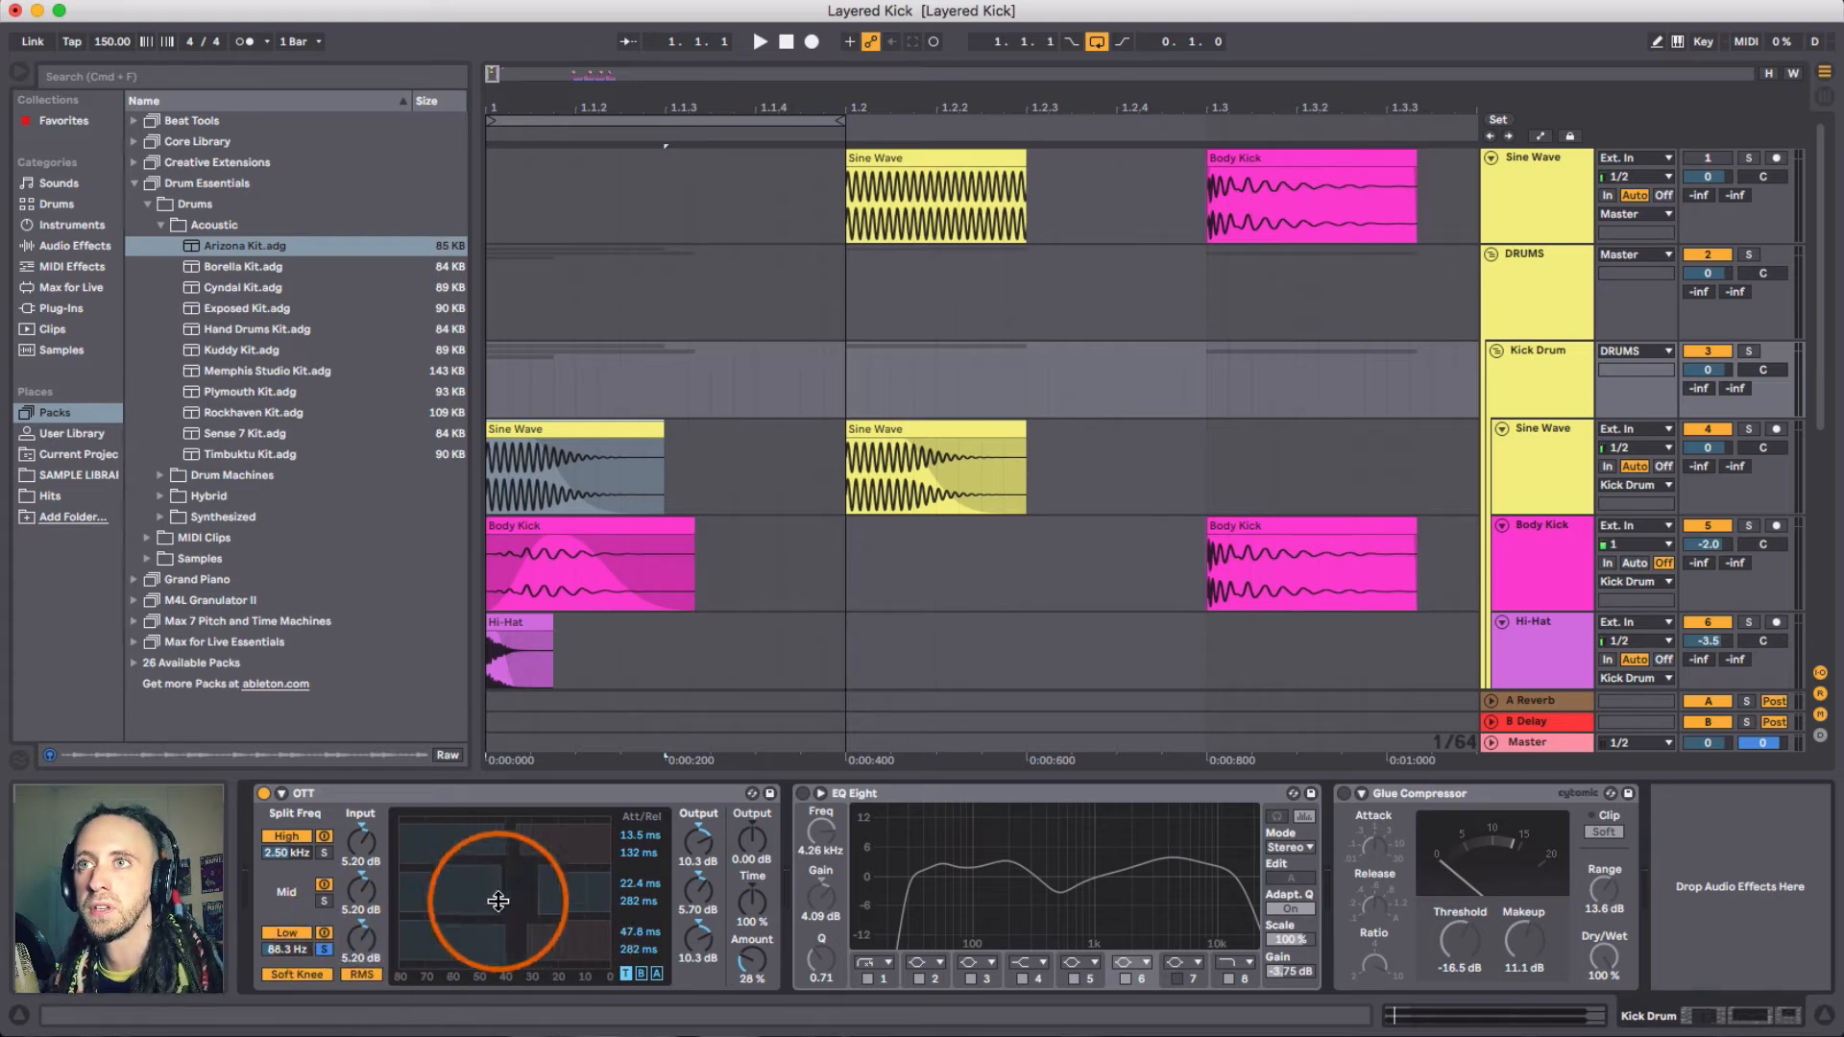
pyautogui.click(325, 902)
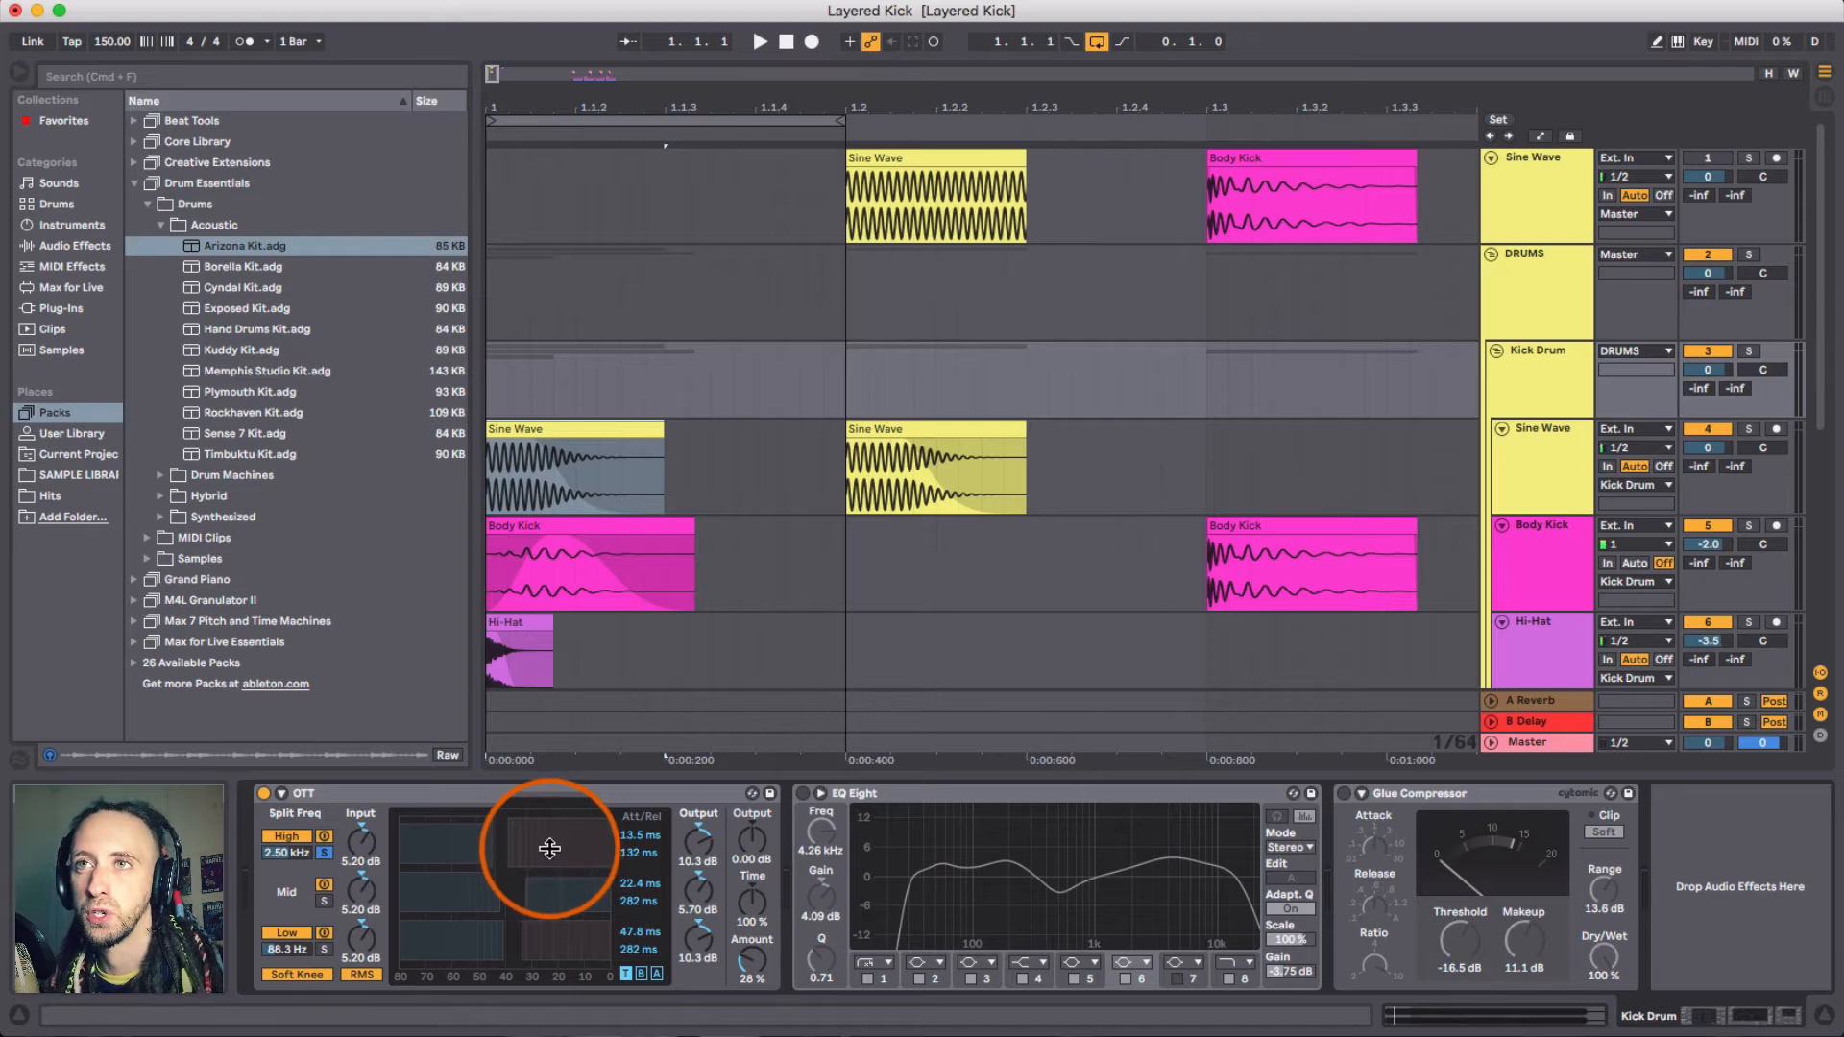
pyautogui.click(326, 945)
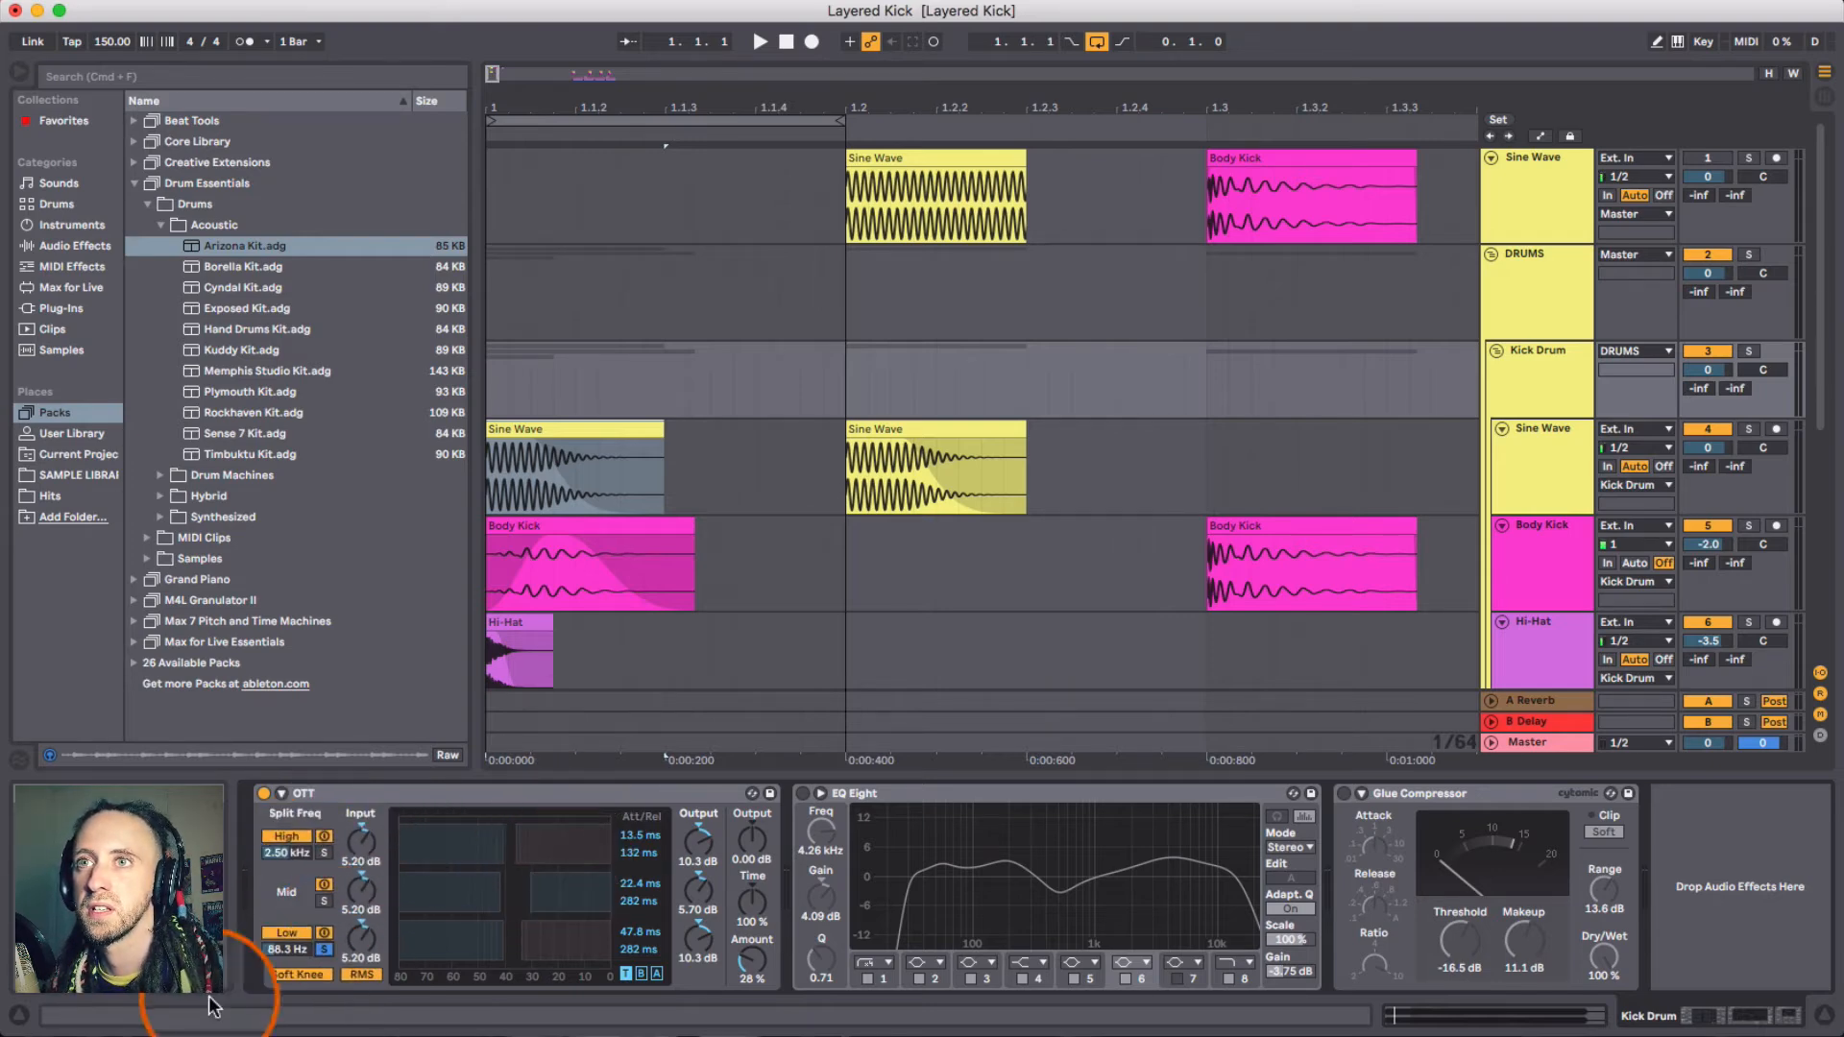
pyautogui.click(321, 943)
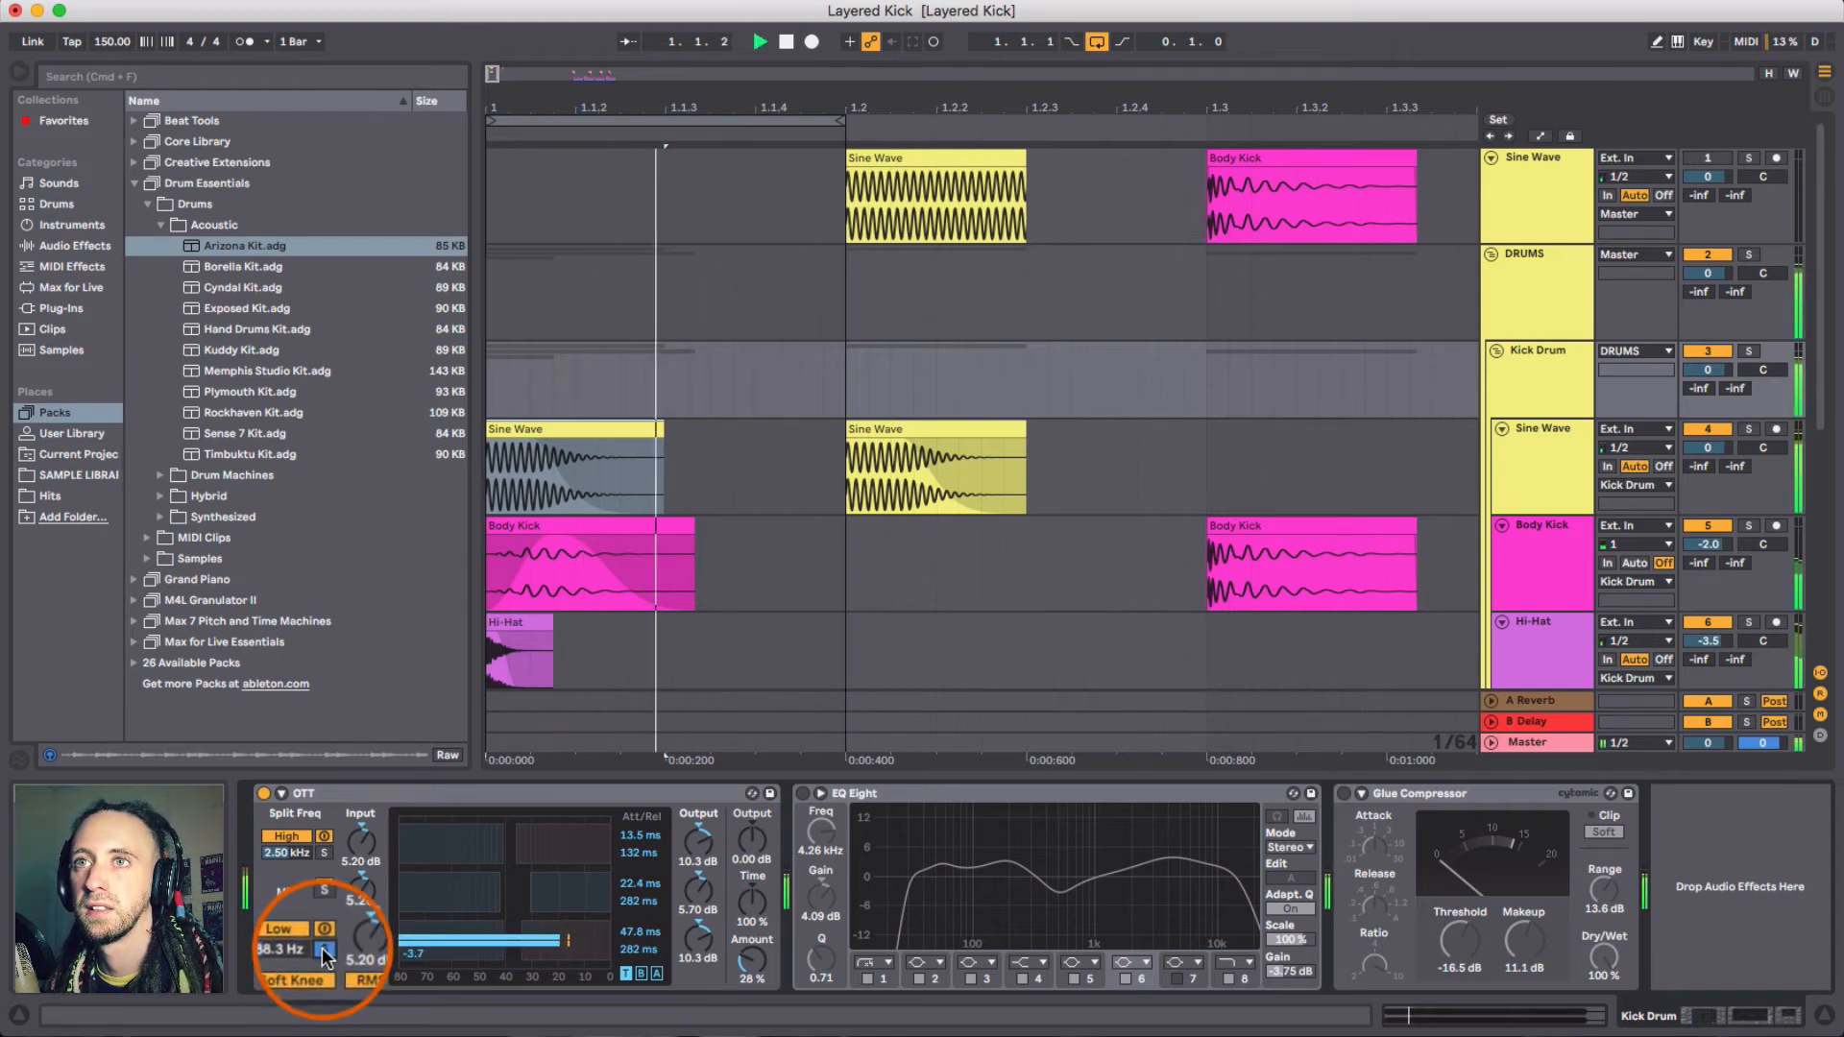
# - Switch off the OTT's band solo switches and audition the kick through all bands
pyautogui.click(321, 903)
pyautogui.press('space')
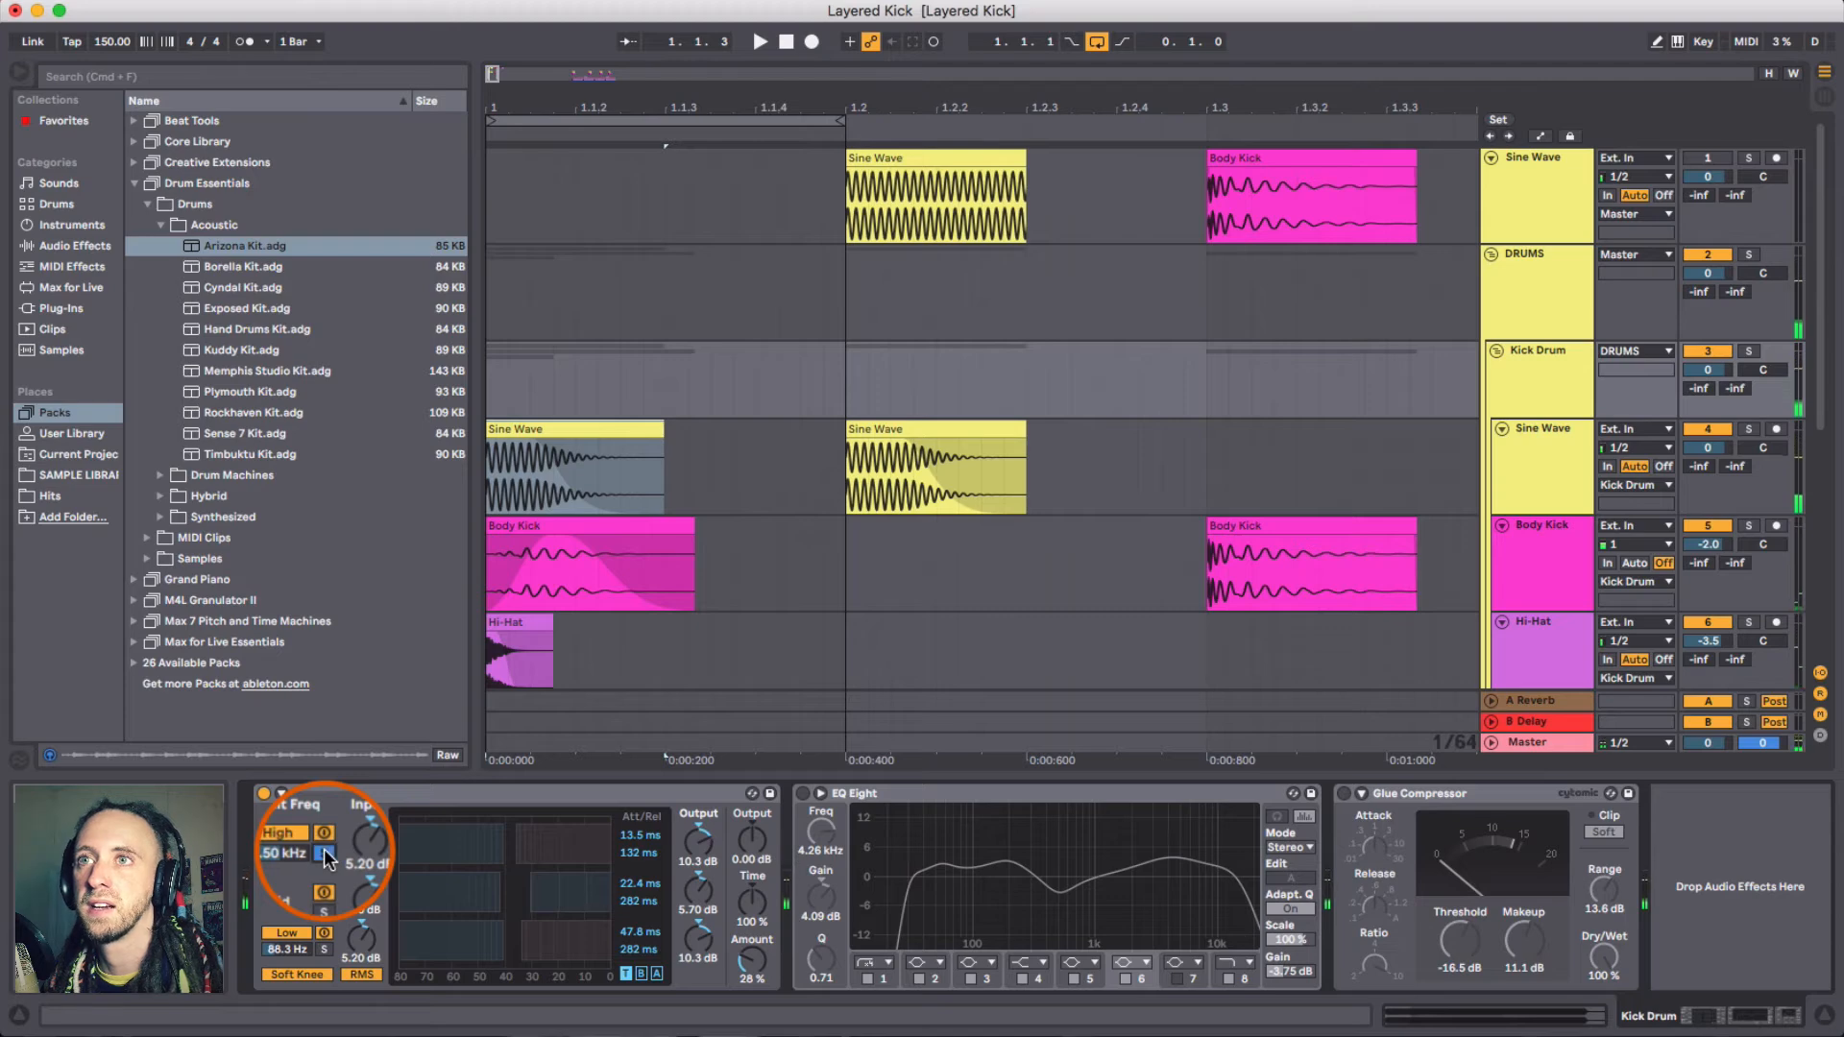
pyautogui.click(324, 845)
pyautogui.click(325, 854)
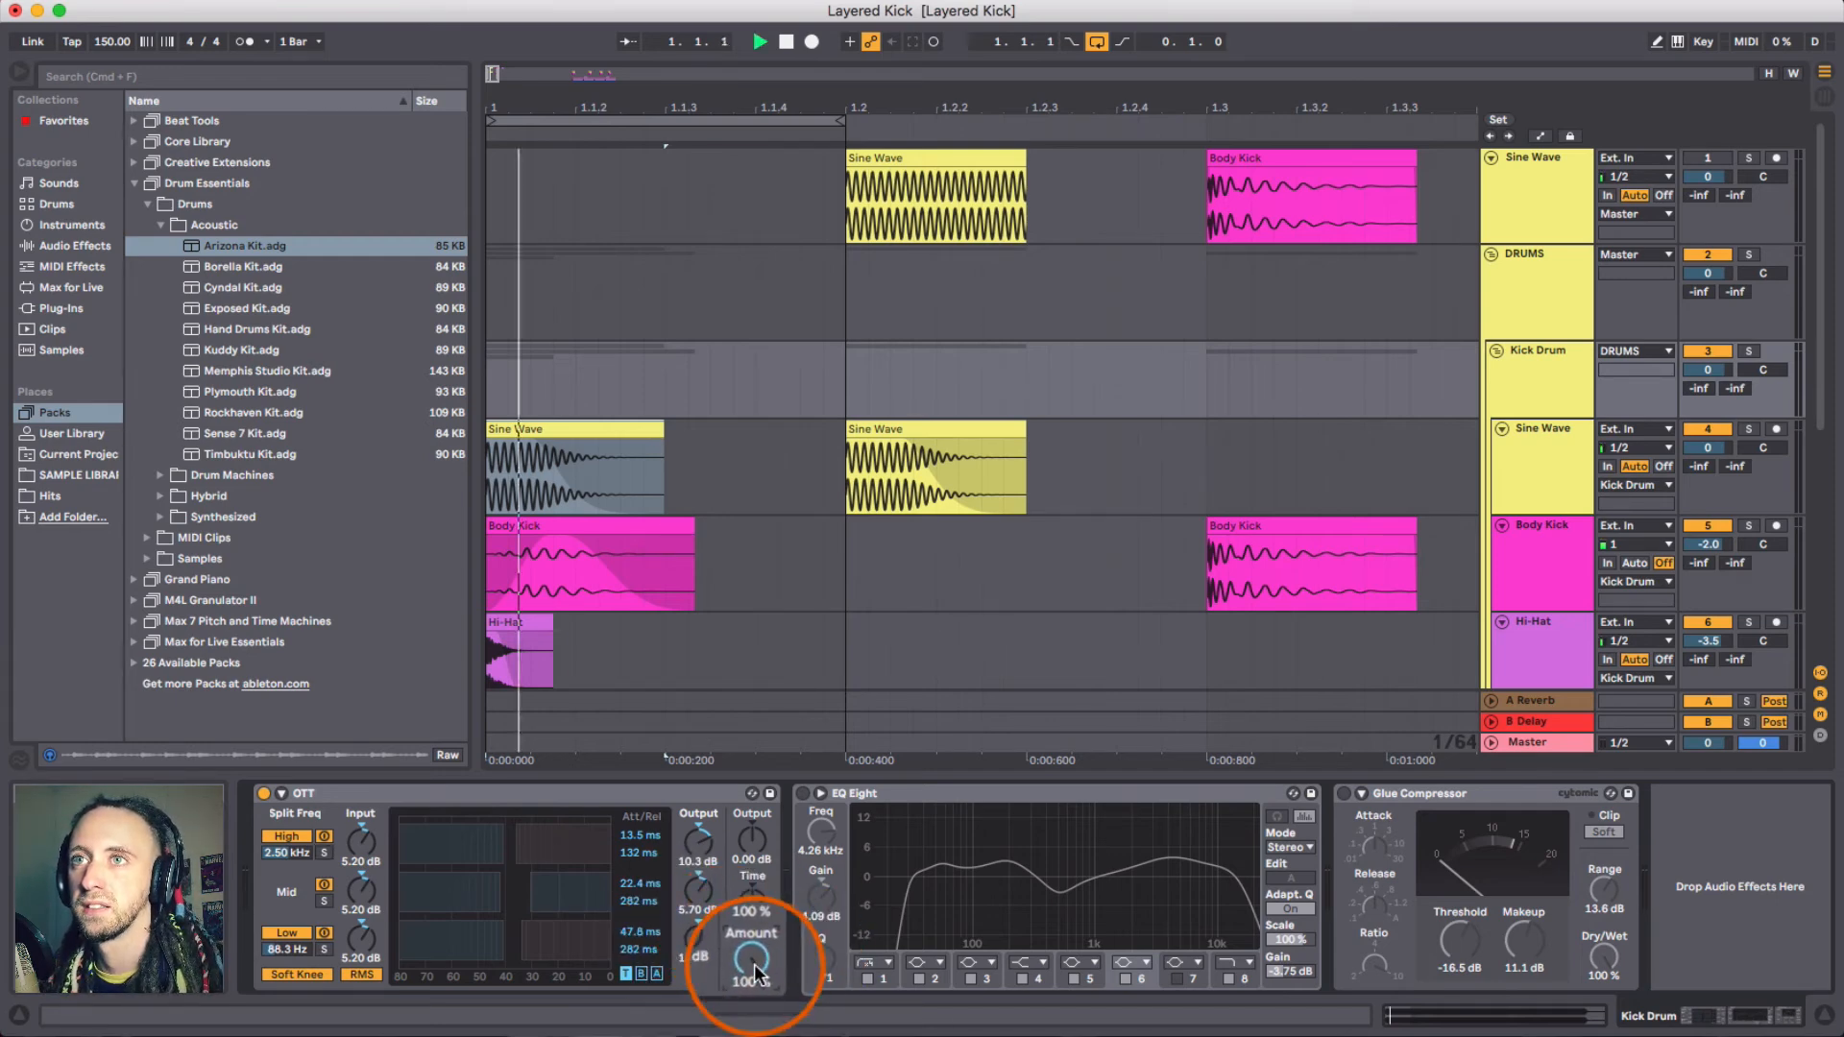
# - Set the OTT's Amount to about 27% and audition the kick
pyautogui.moveTo(753, 960)
pyautogui.mouseDown()
pyautogui.moveTo(753, 1008)
pyautogui.moveTo(753, 989)
pyautogui.mouseUp()
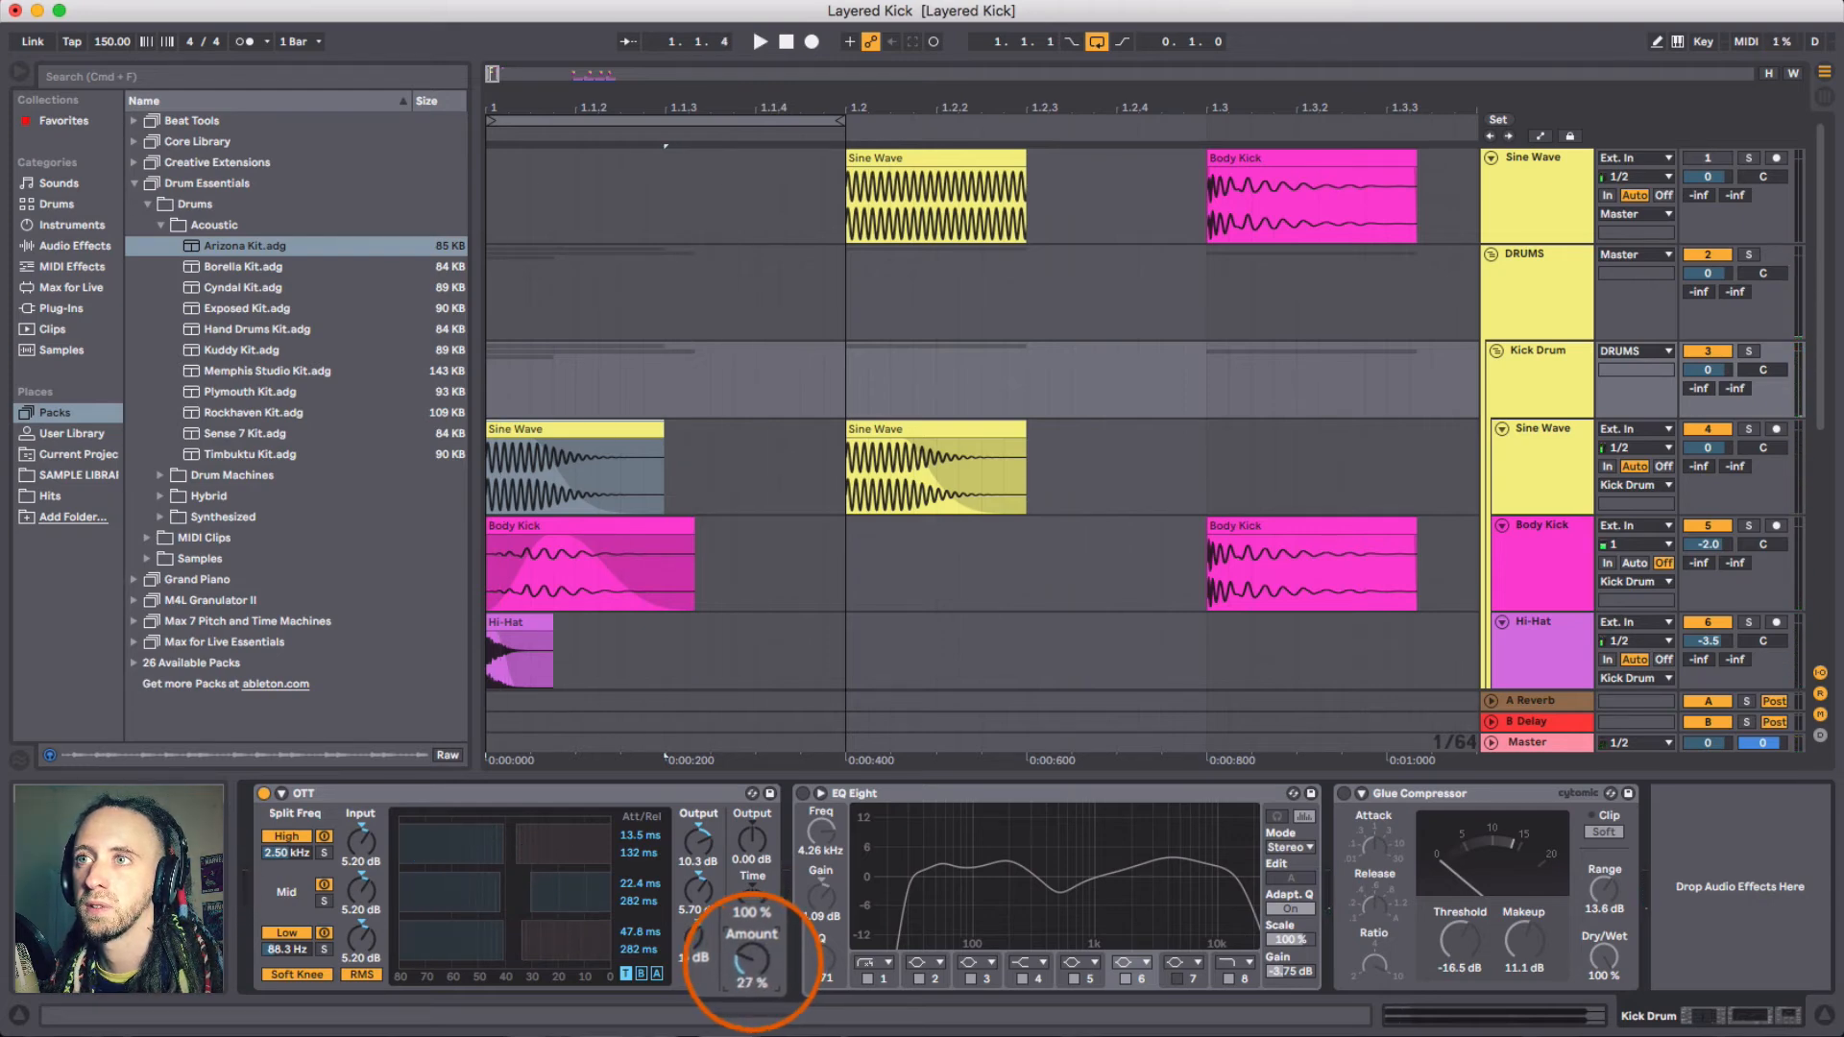
pyautogui.press('space')
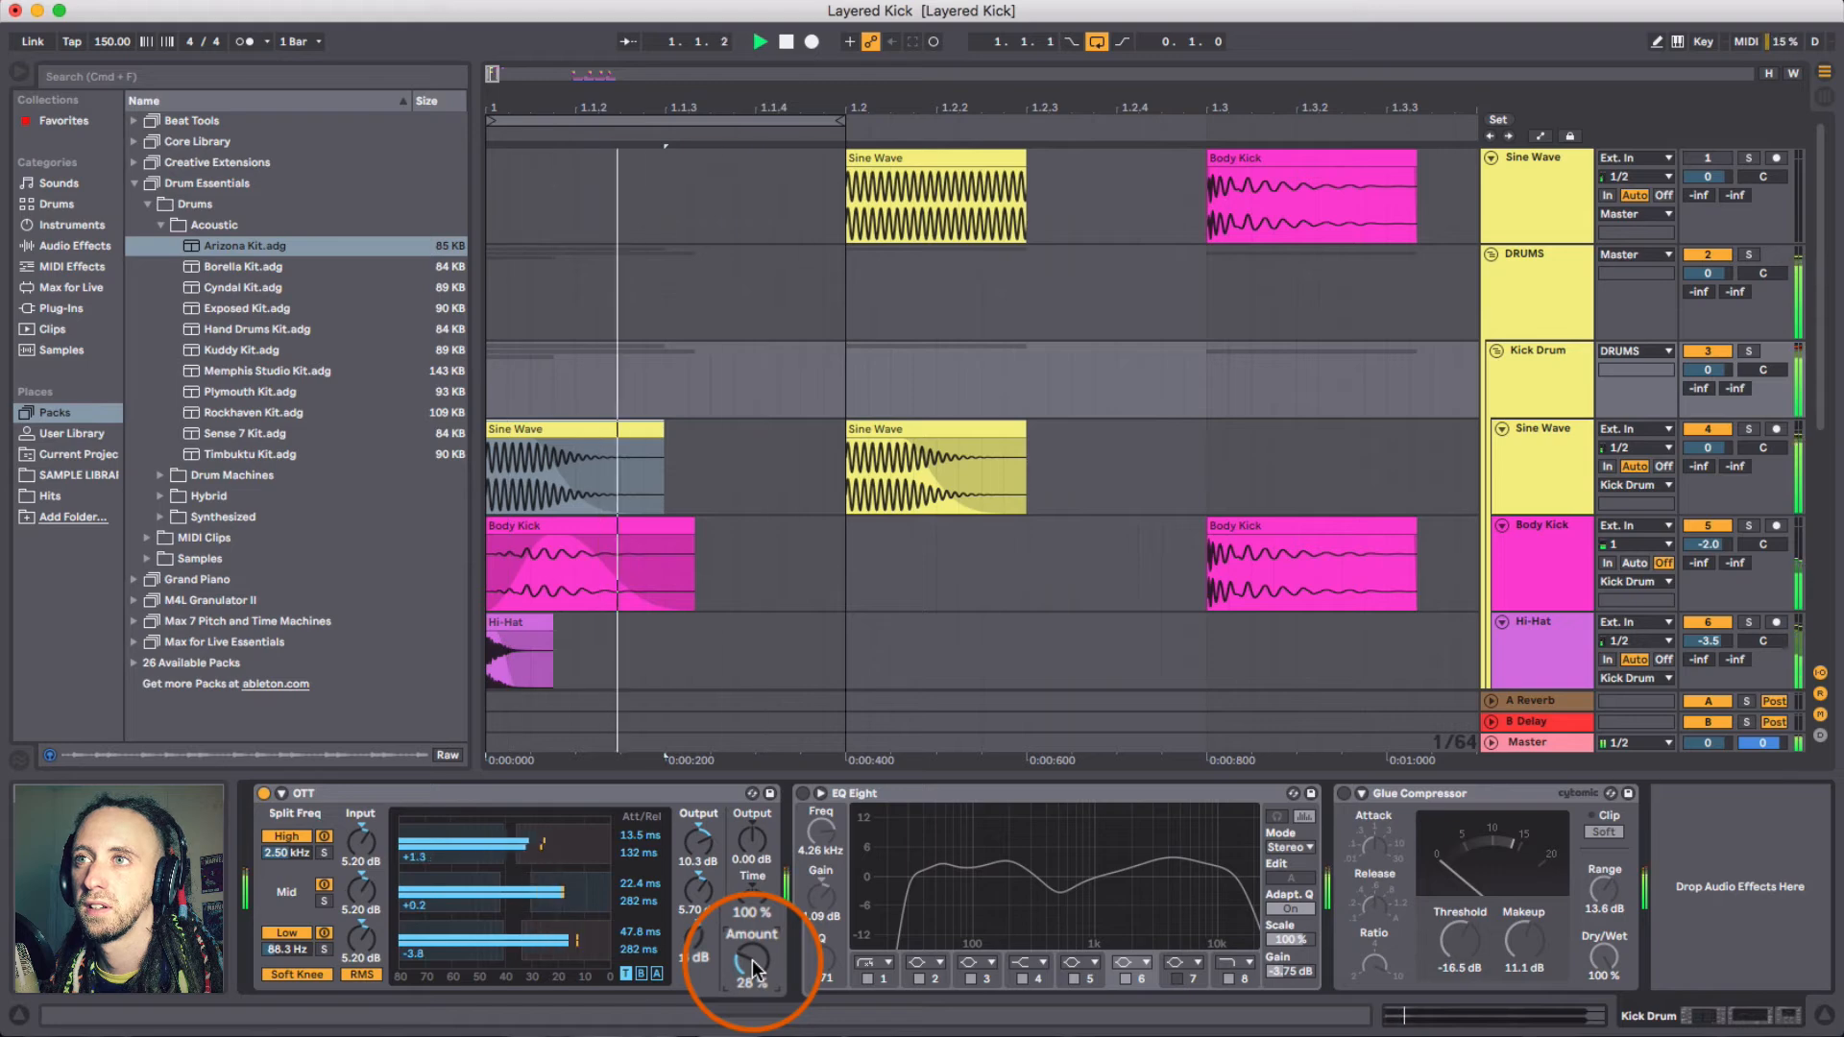
pyautogui.press('space')
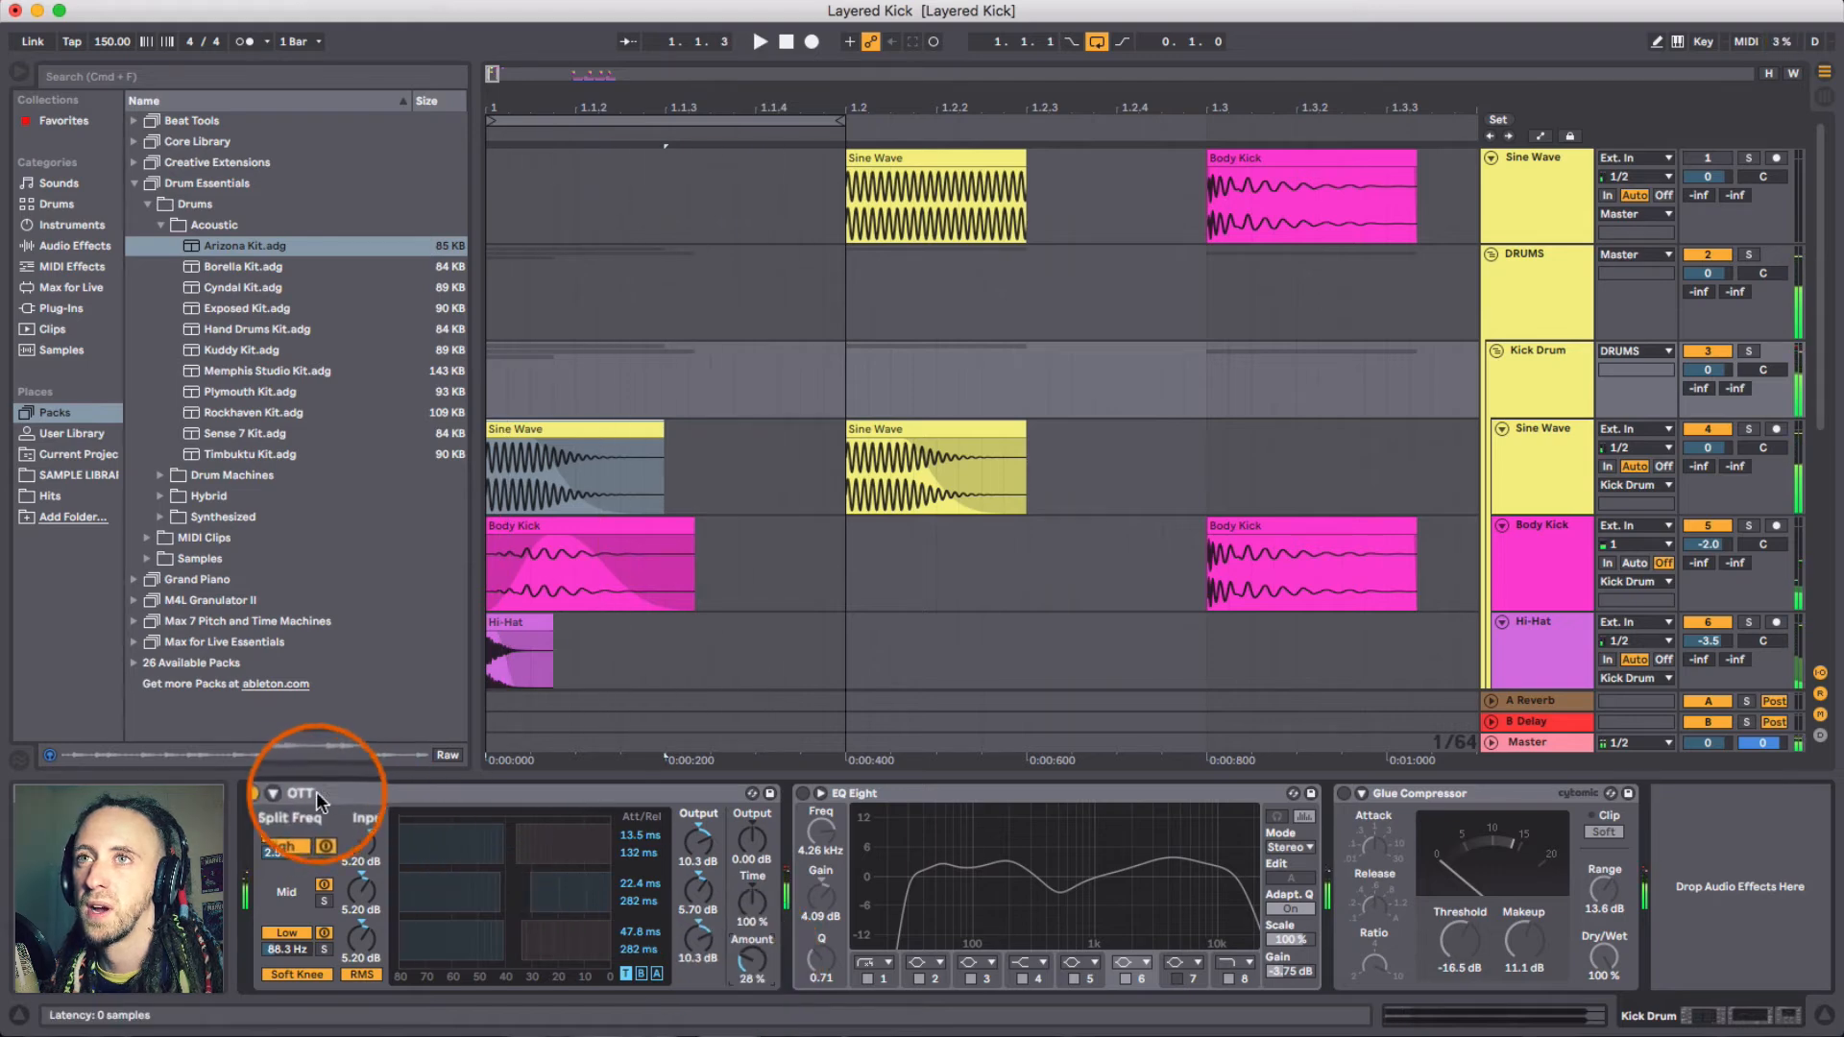
# - Bypass the OTT and switch it back on while playing to compare the kick with and without it
pyautogui.click(264, 794)
pyautogui.press('space')
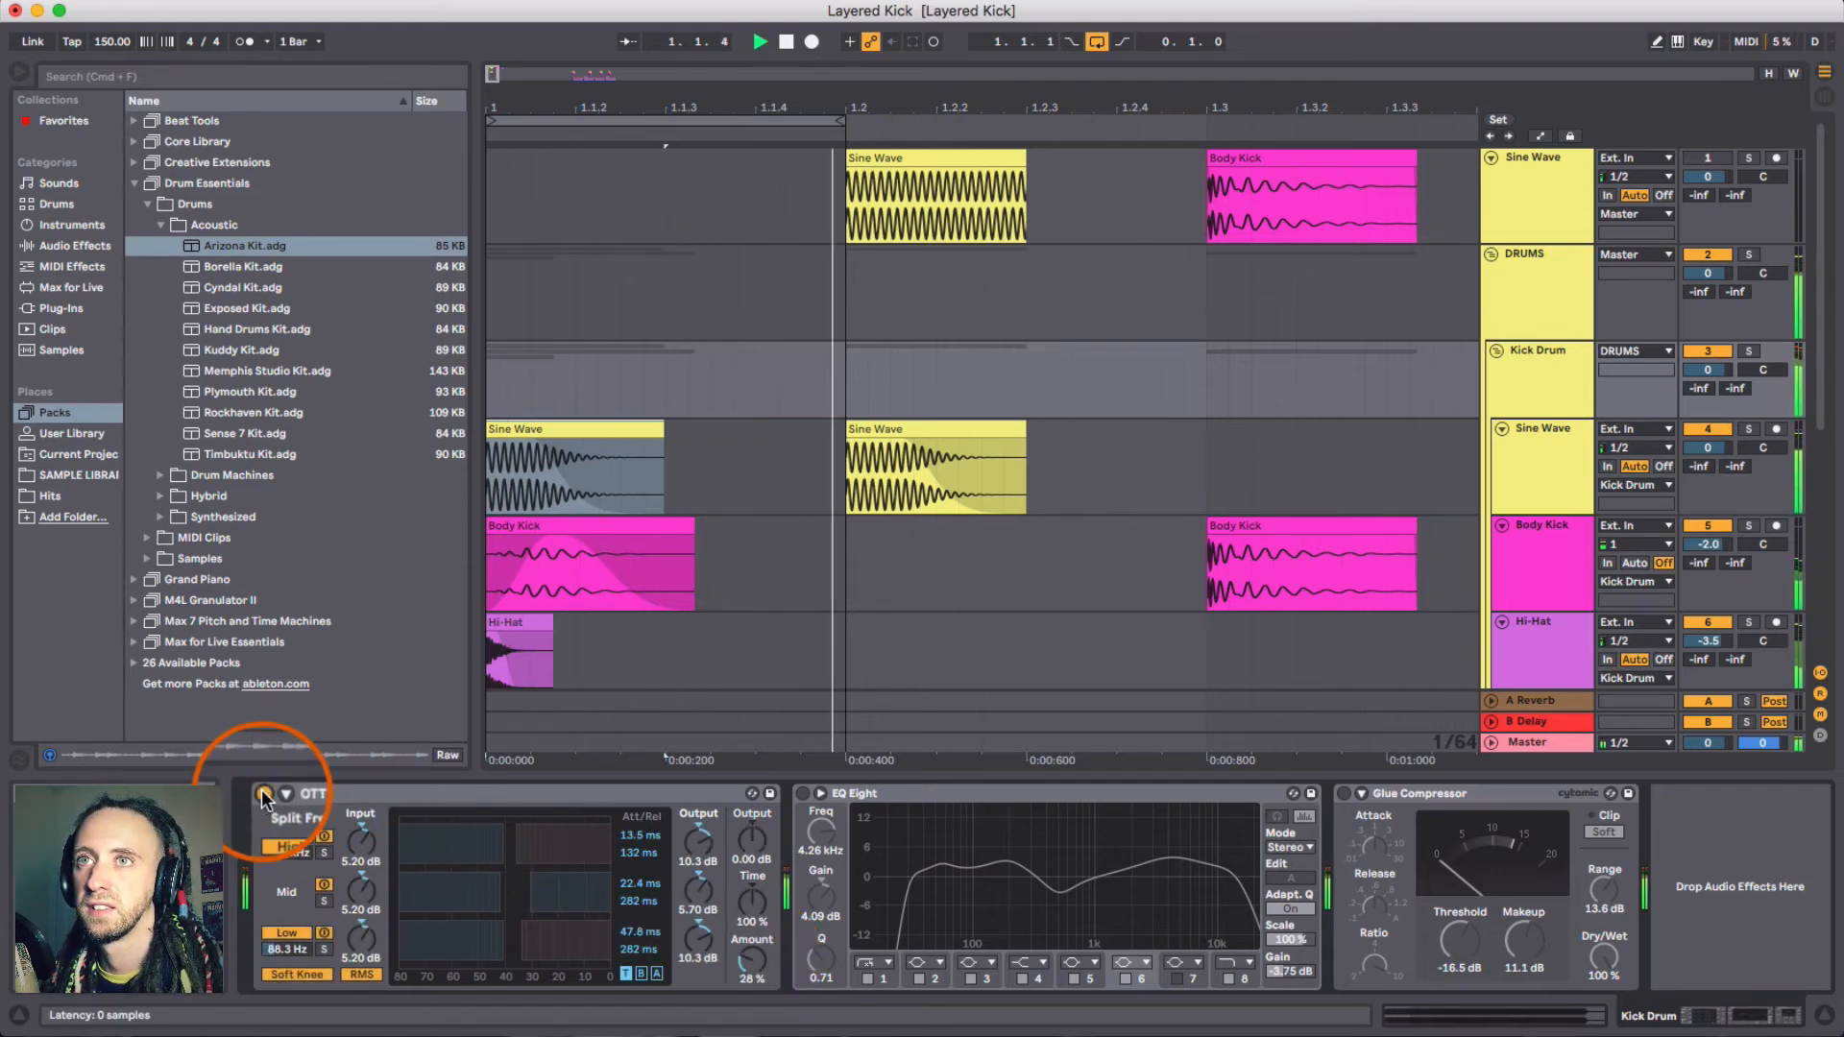
pyautogui.click(264, 794)
pyautogui.press('space')
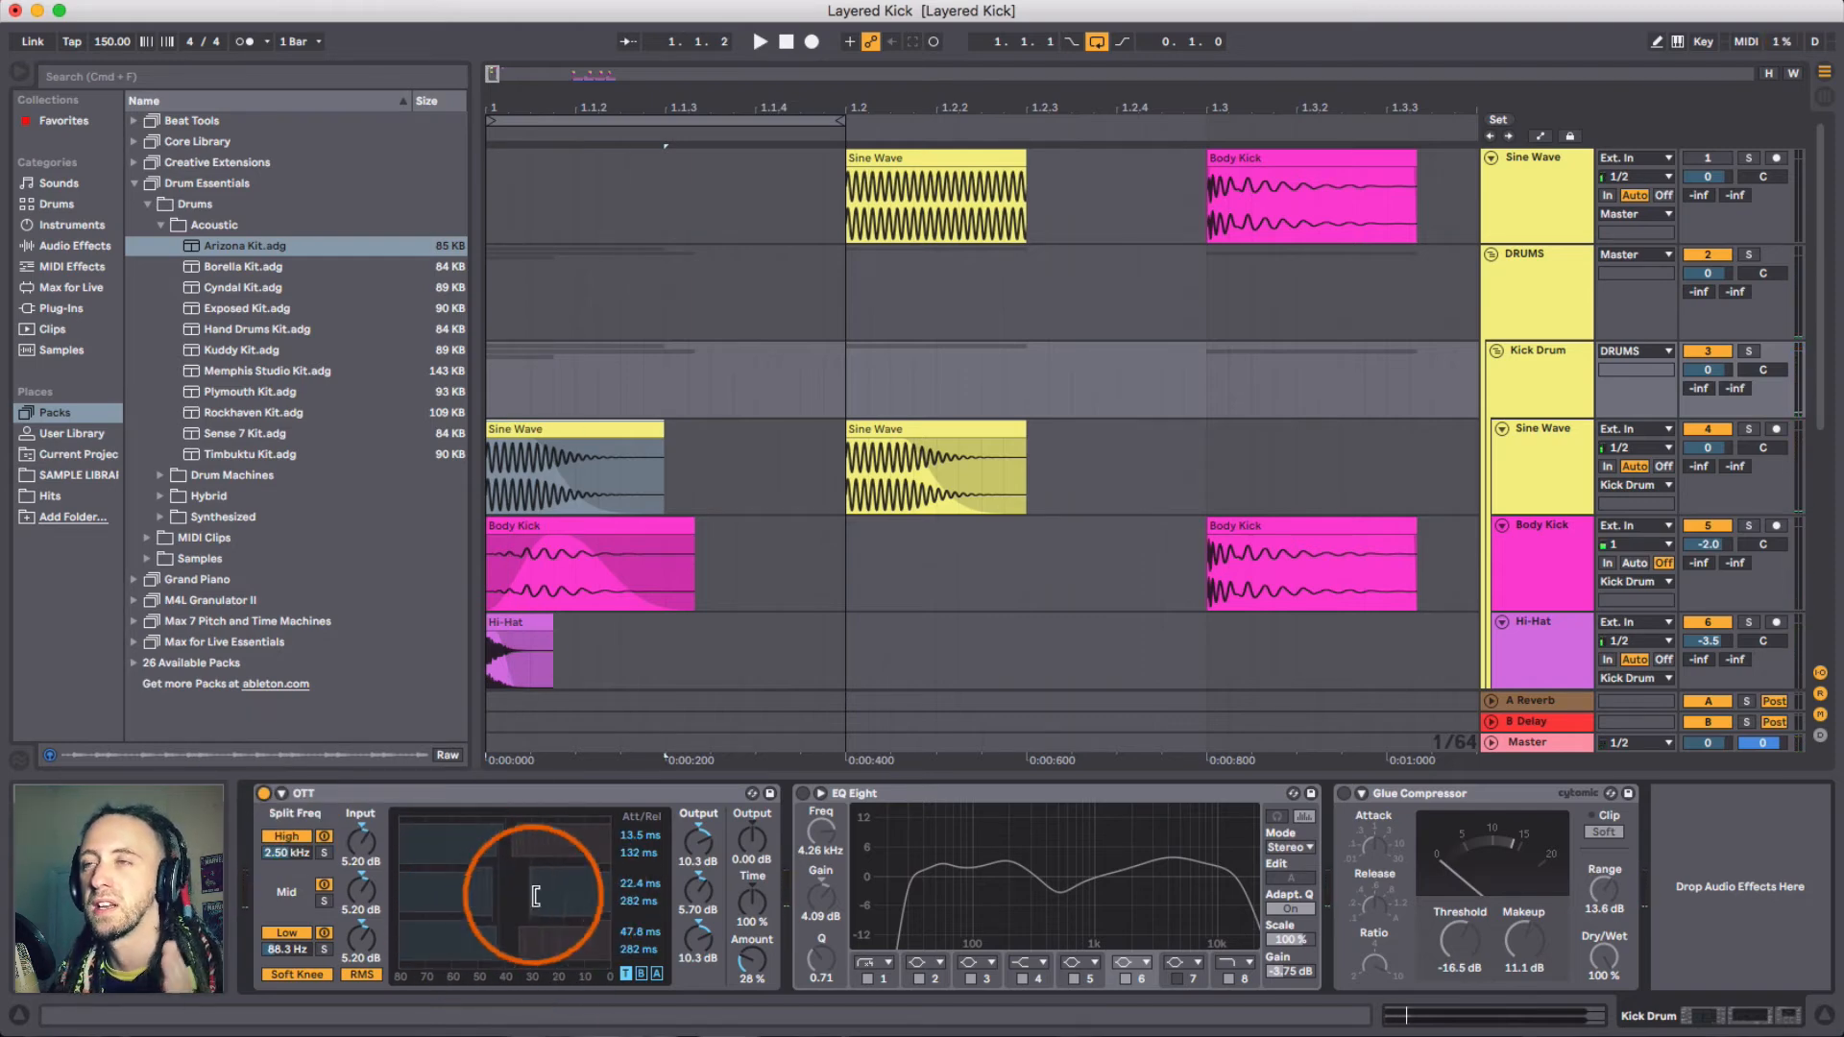
# - Switch on the Kick Drum group's EQ Eight and select its low bands to review their settings
pyautogui.click(930, 789)
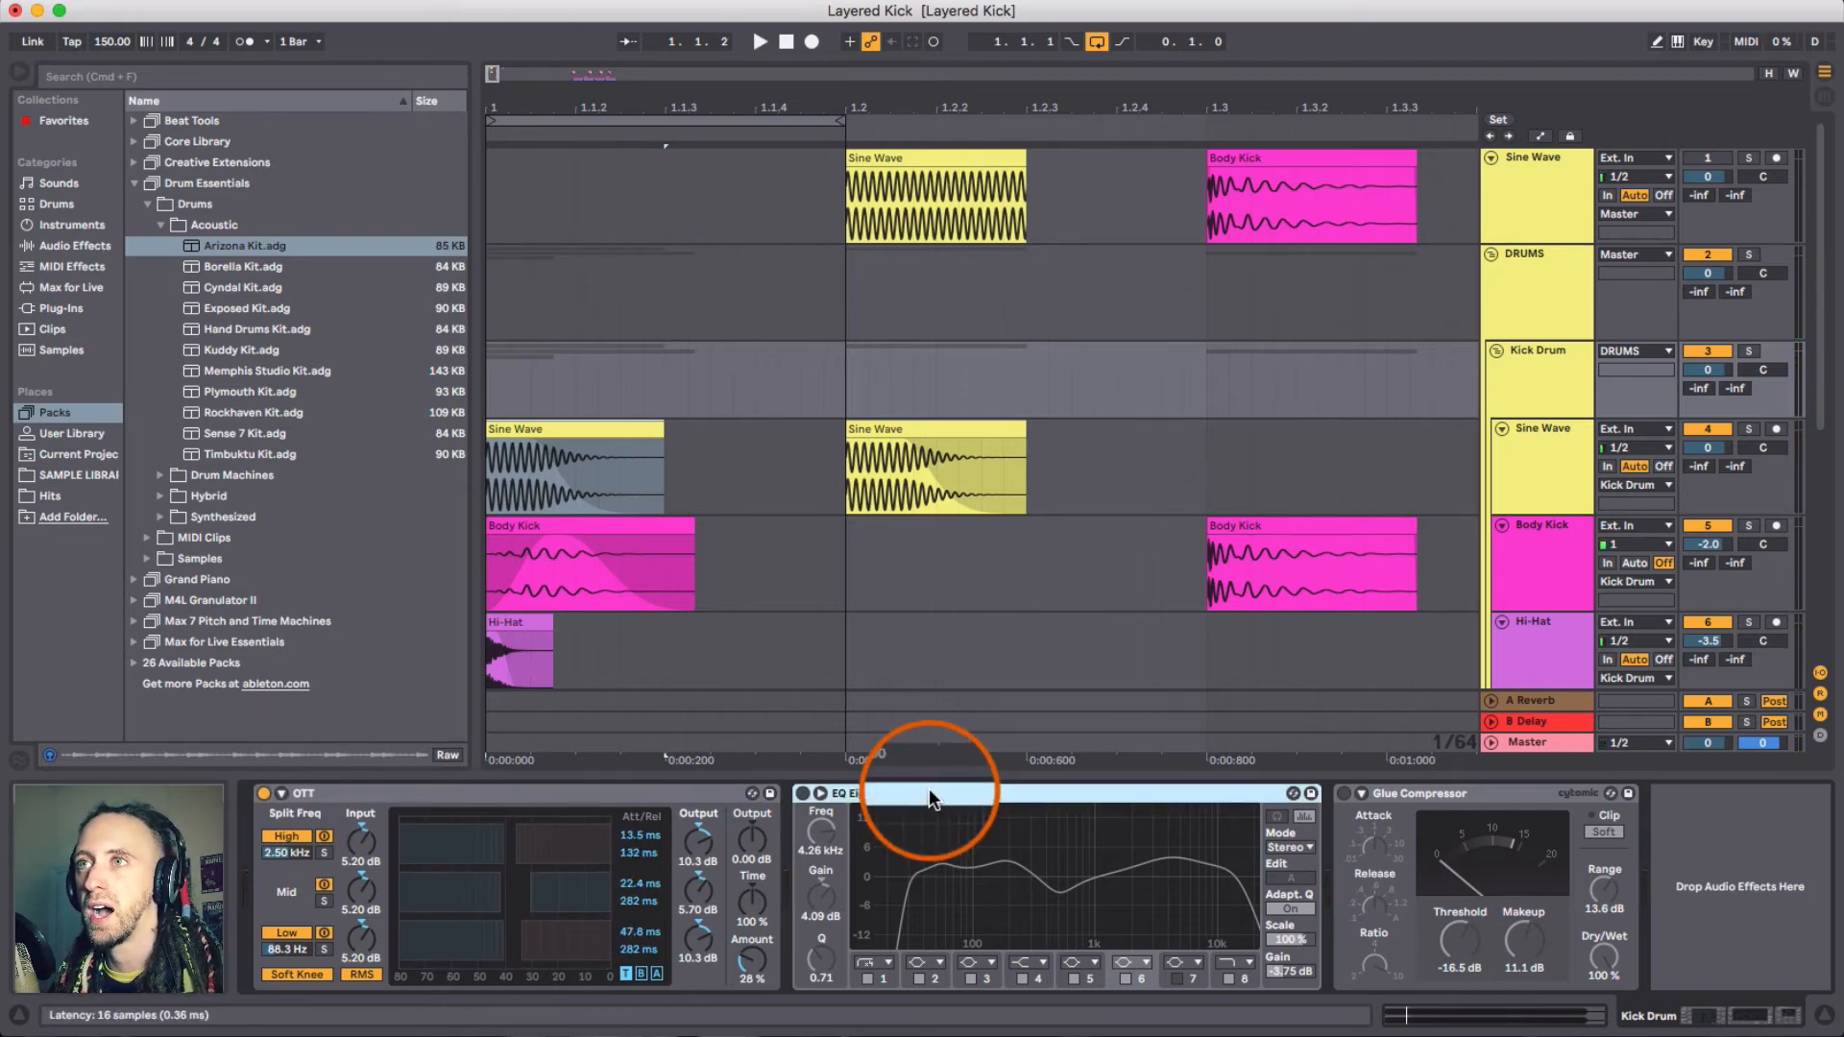
pyautogui.click(796, 792)
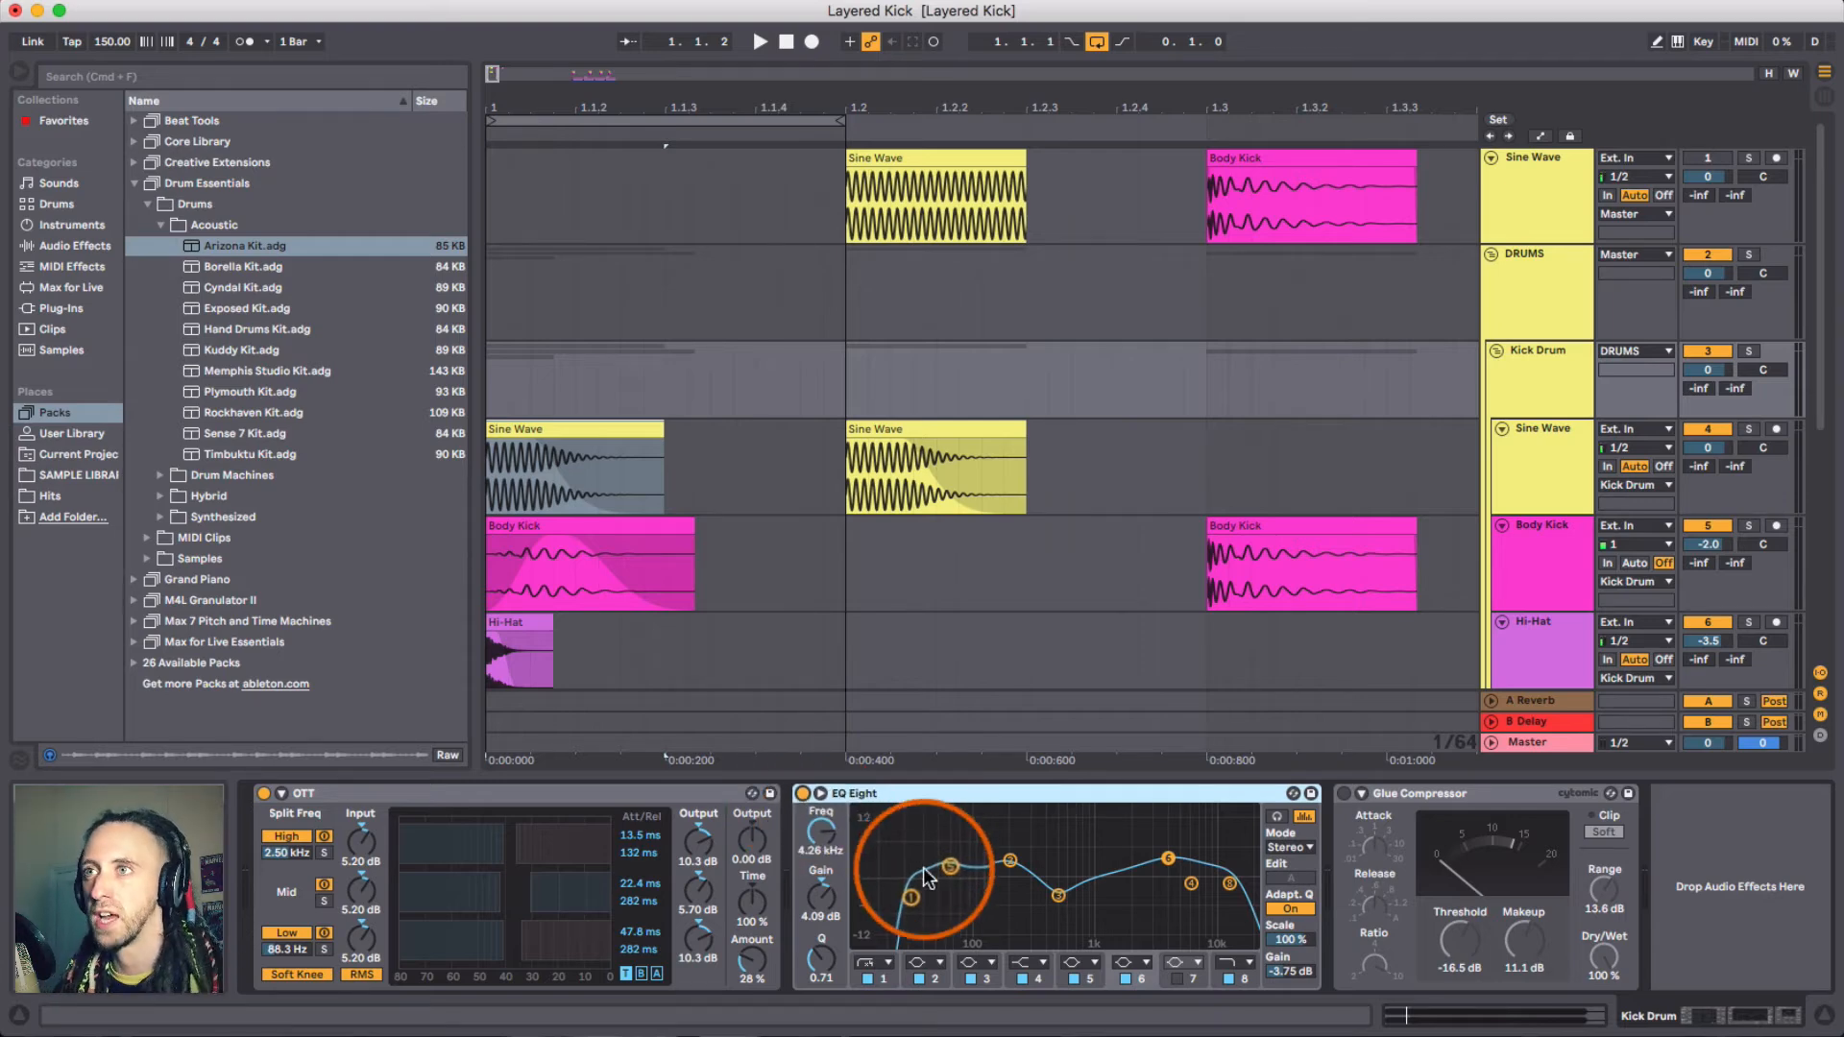
pyautogui.click(914, 898)
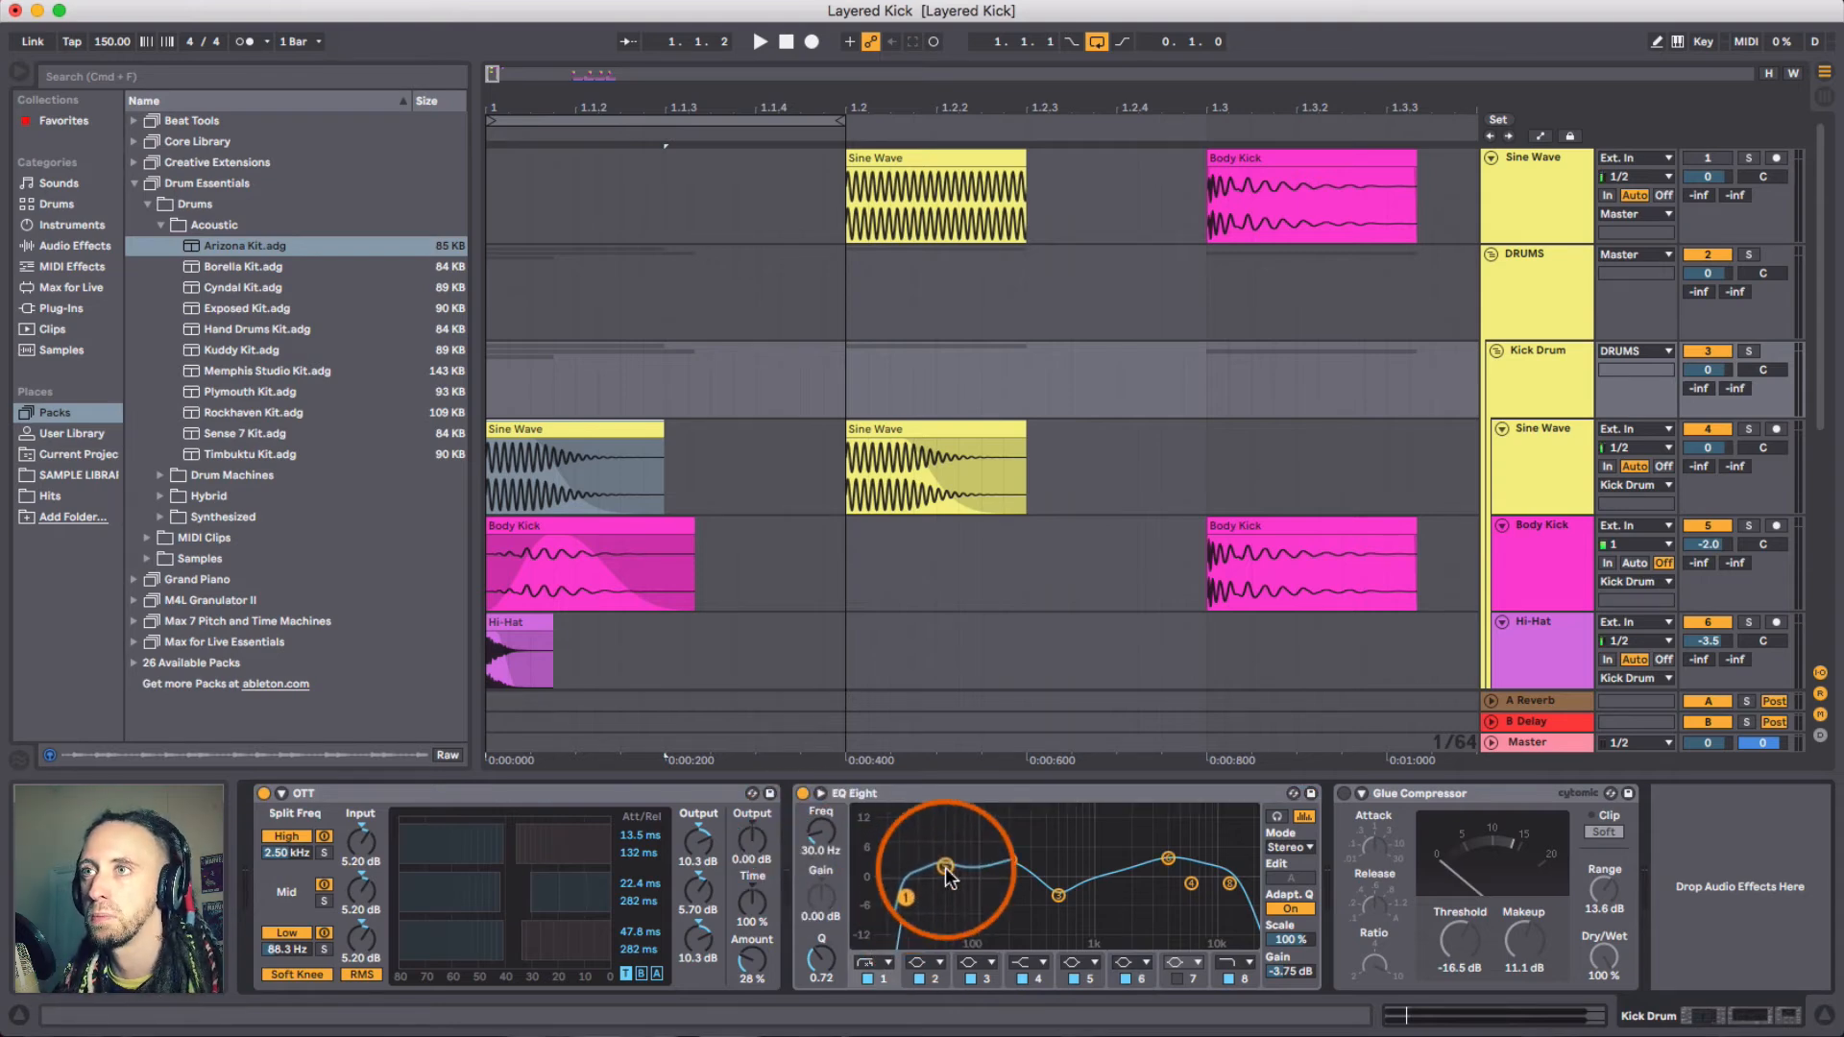
pyautogui.click(945, 869)
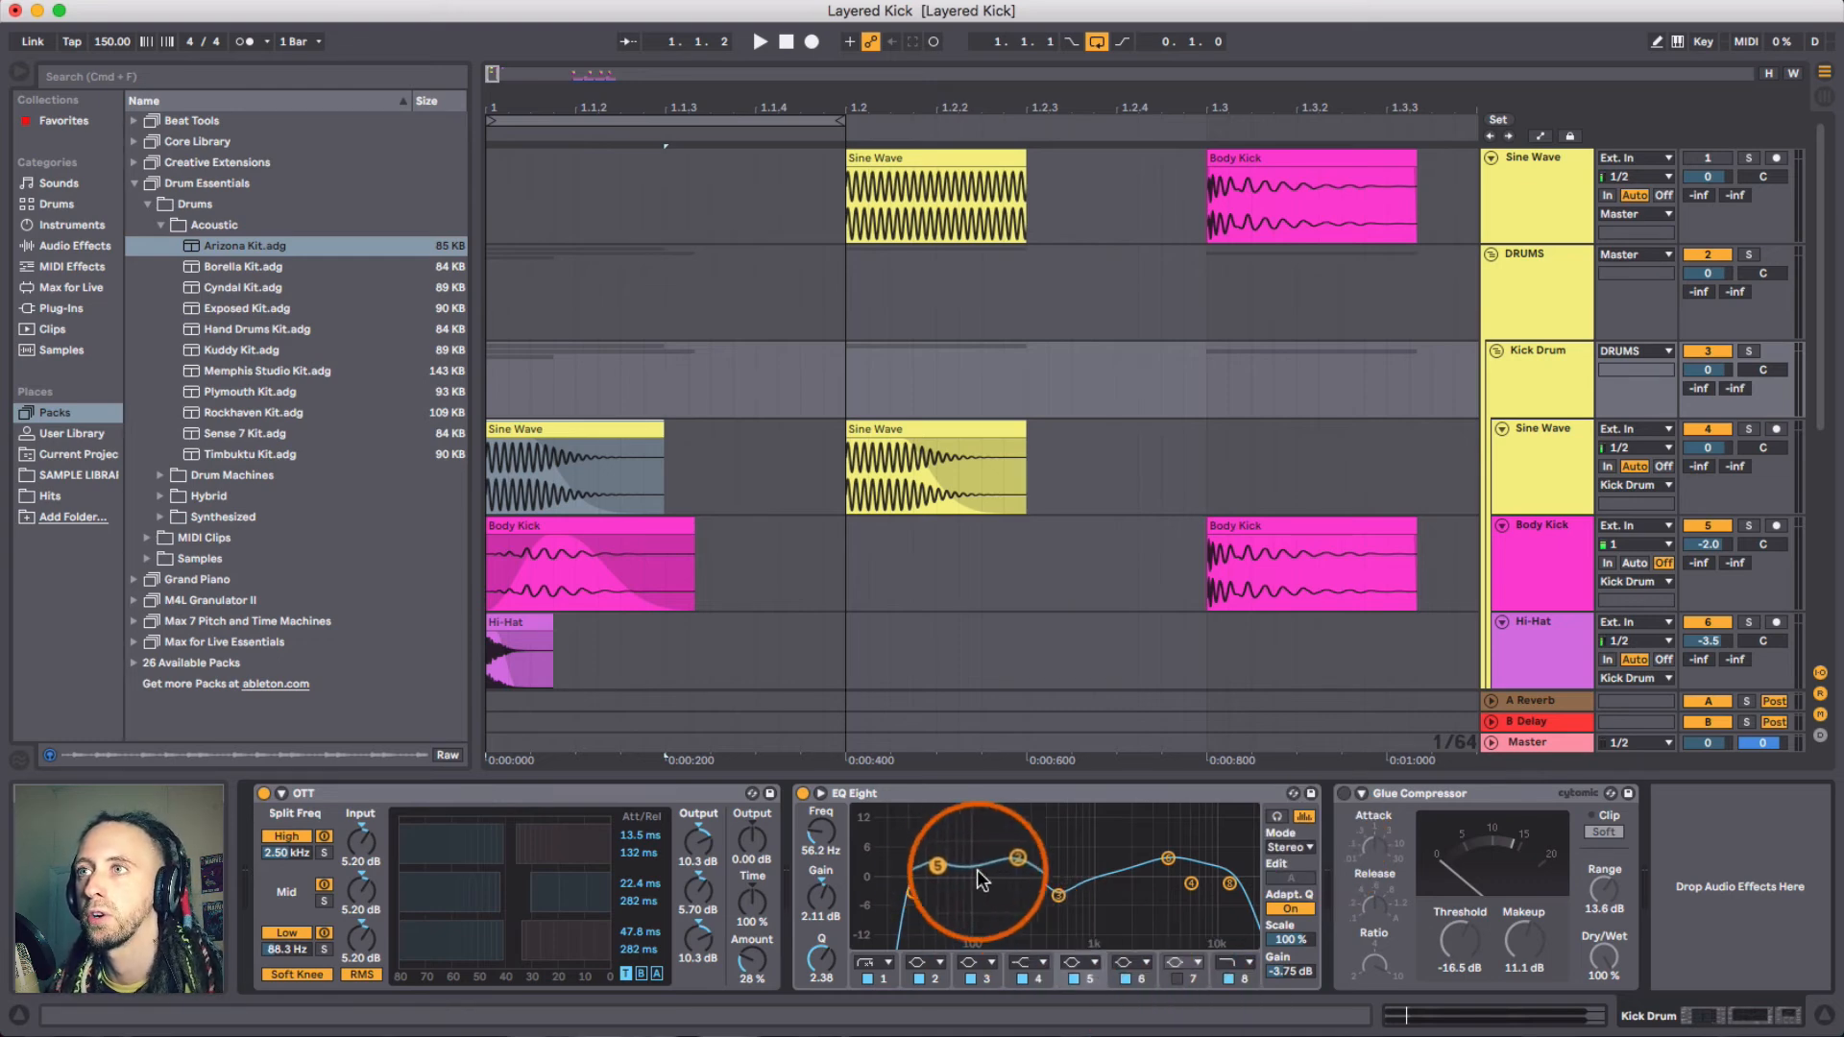
pyautogui.click(1012, 857)
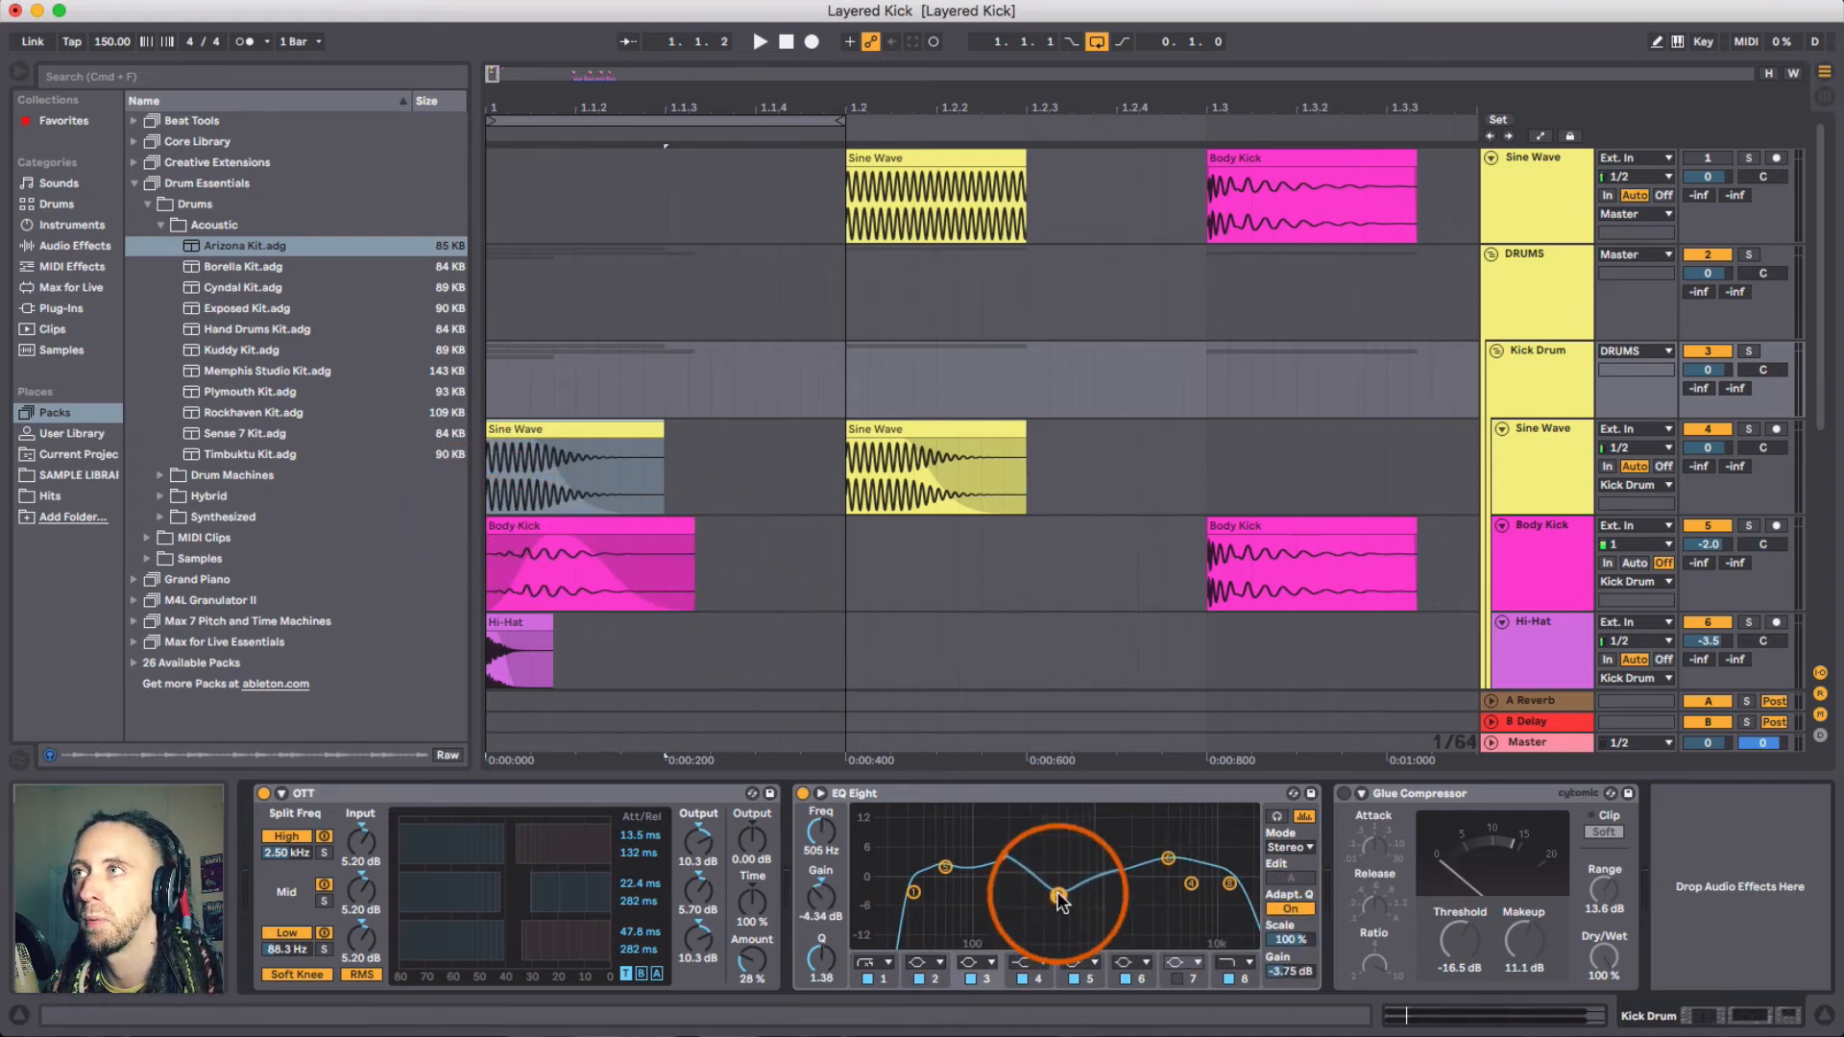
# - Review the Body Kick track's effect chain and the group EQ Eight's upper bands
pyautogui.click(1580, 547)
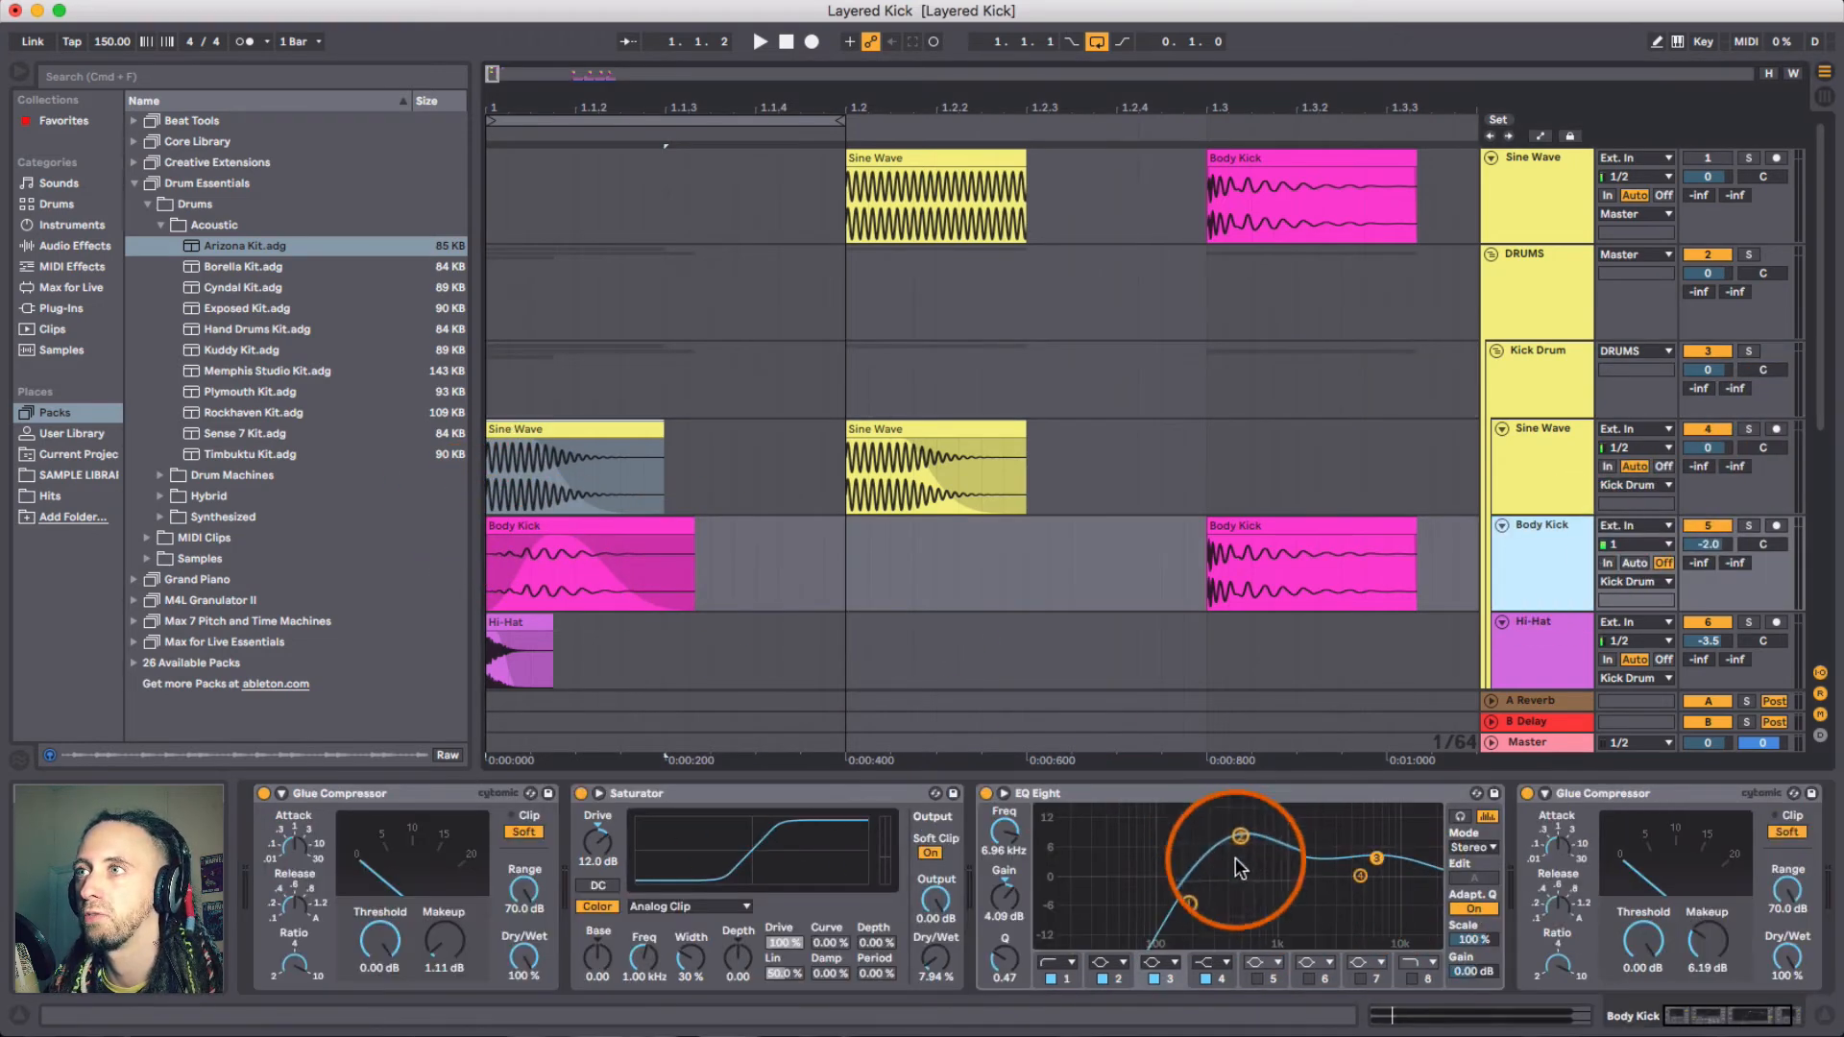
pyautogui.click(1542, 377)
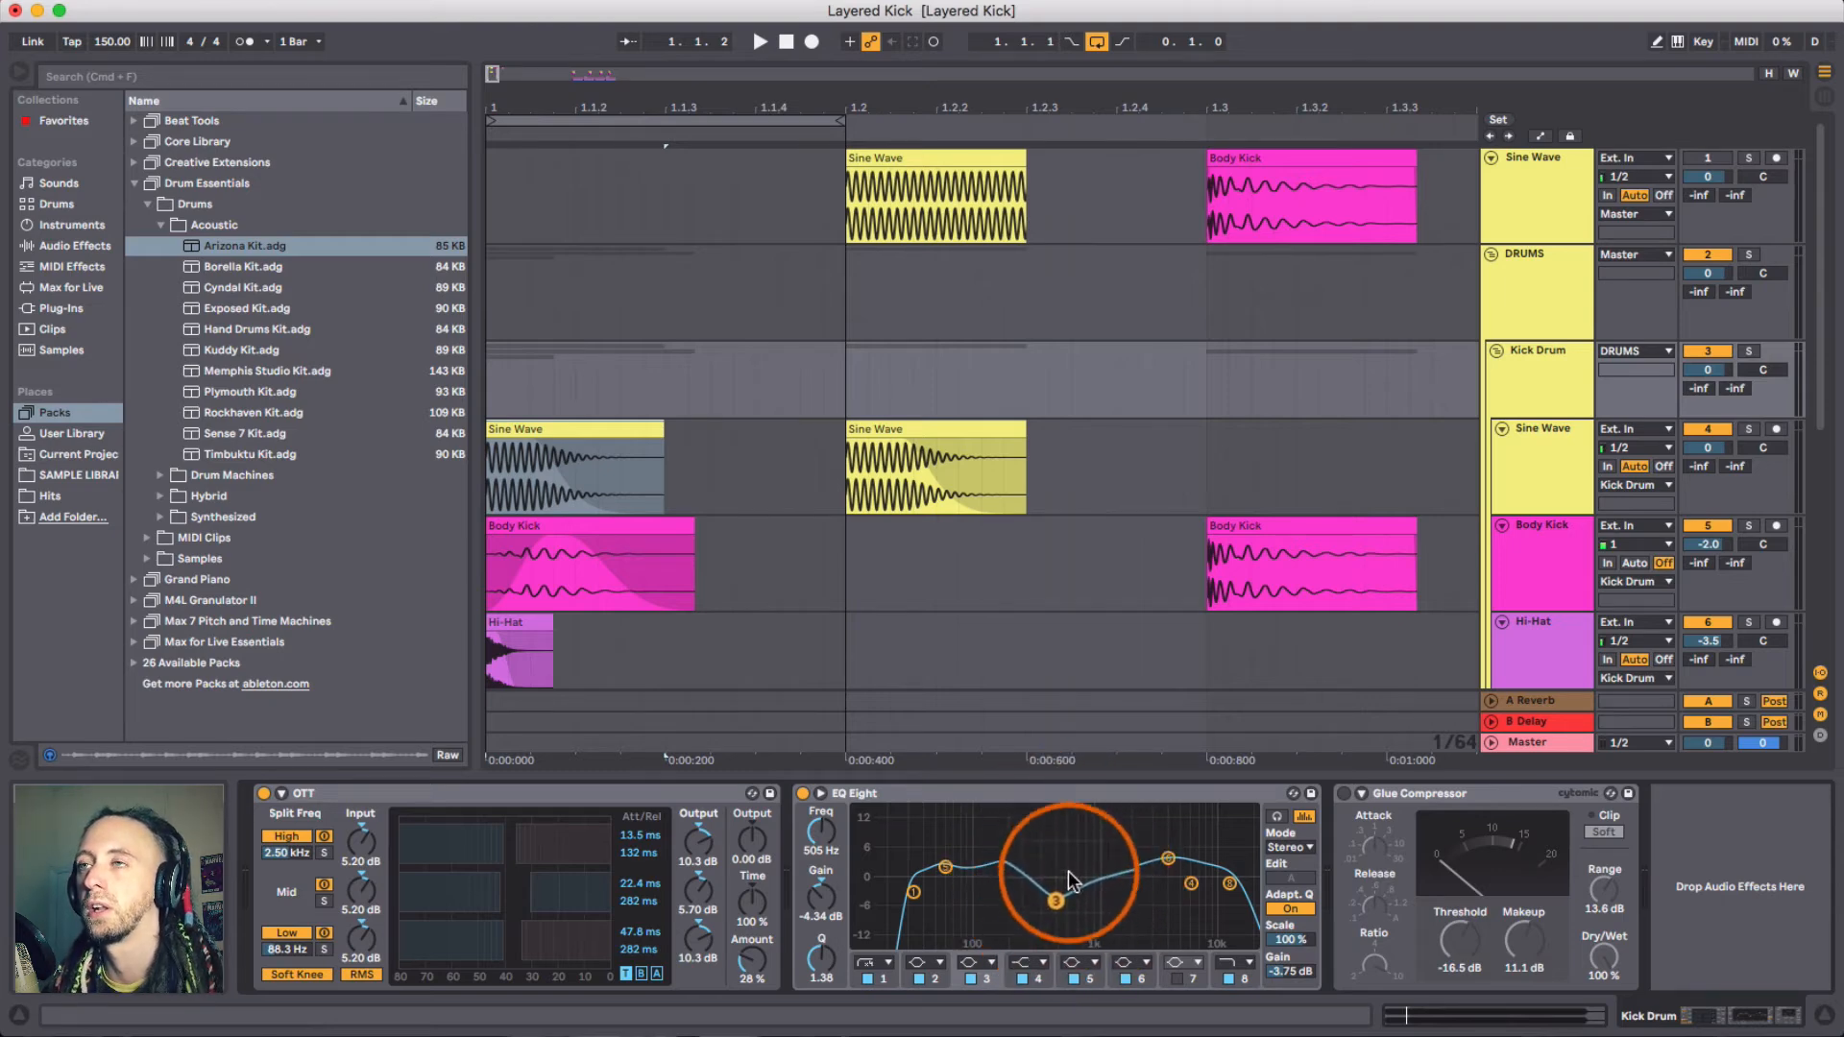
pyautogui.click(1167, 858)
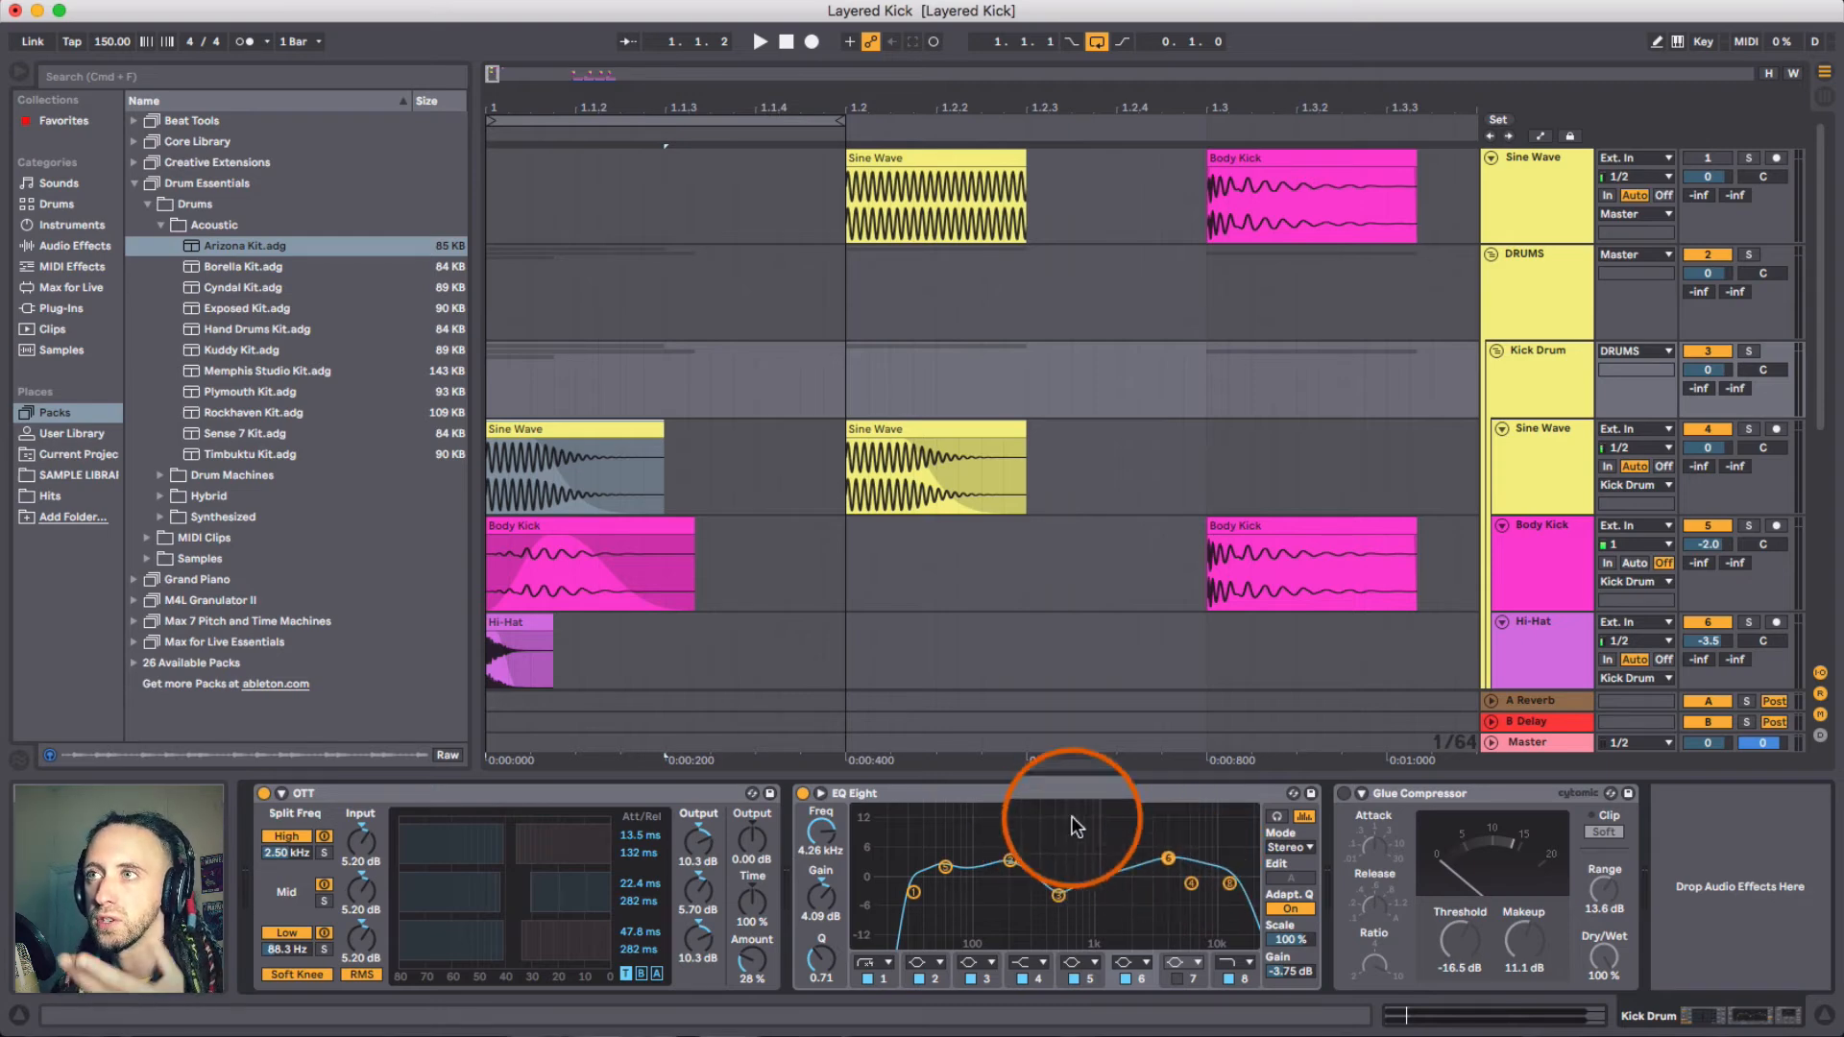
pyautogui.click(1230, 883)
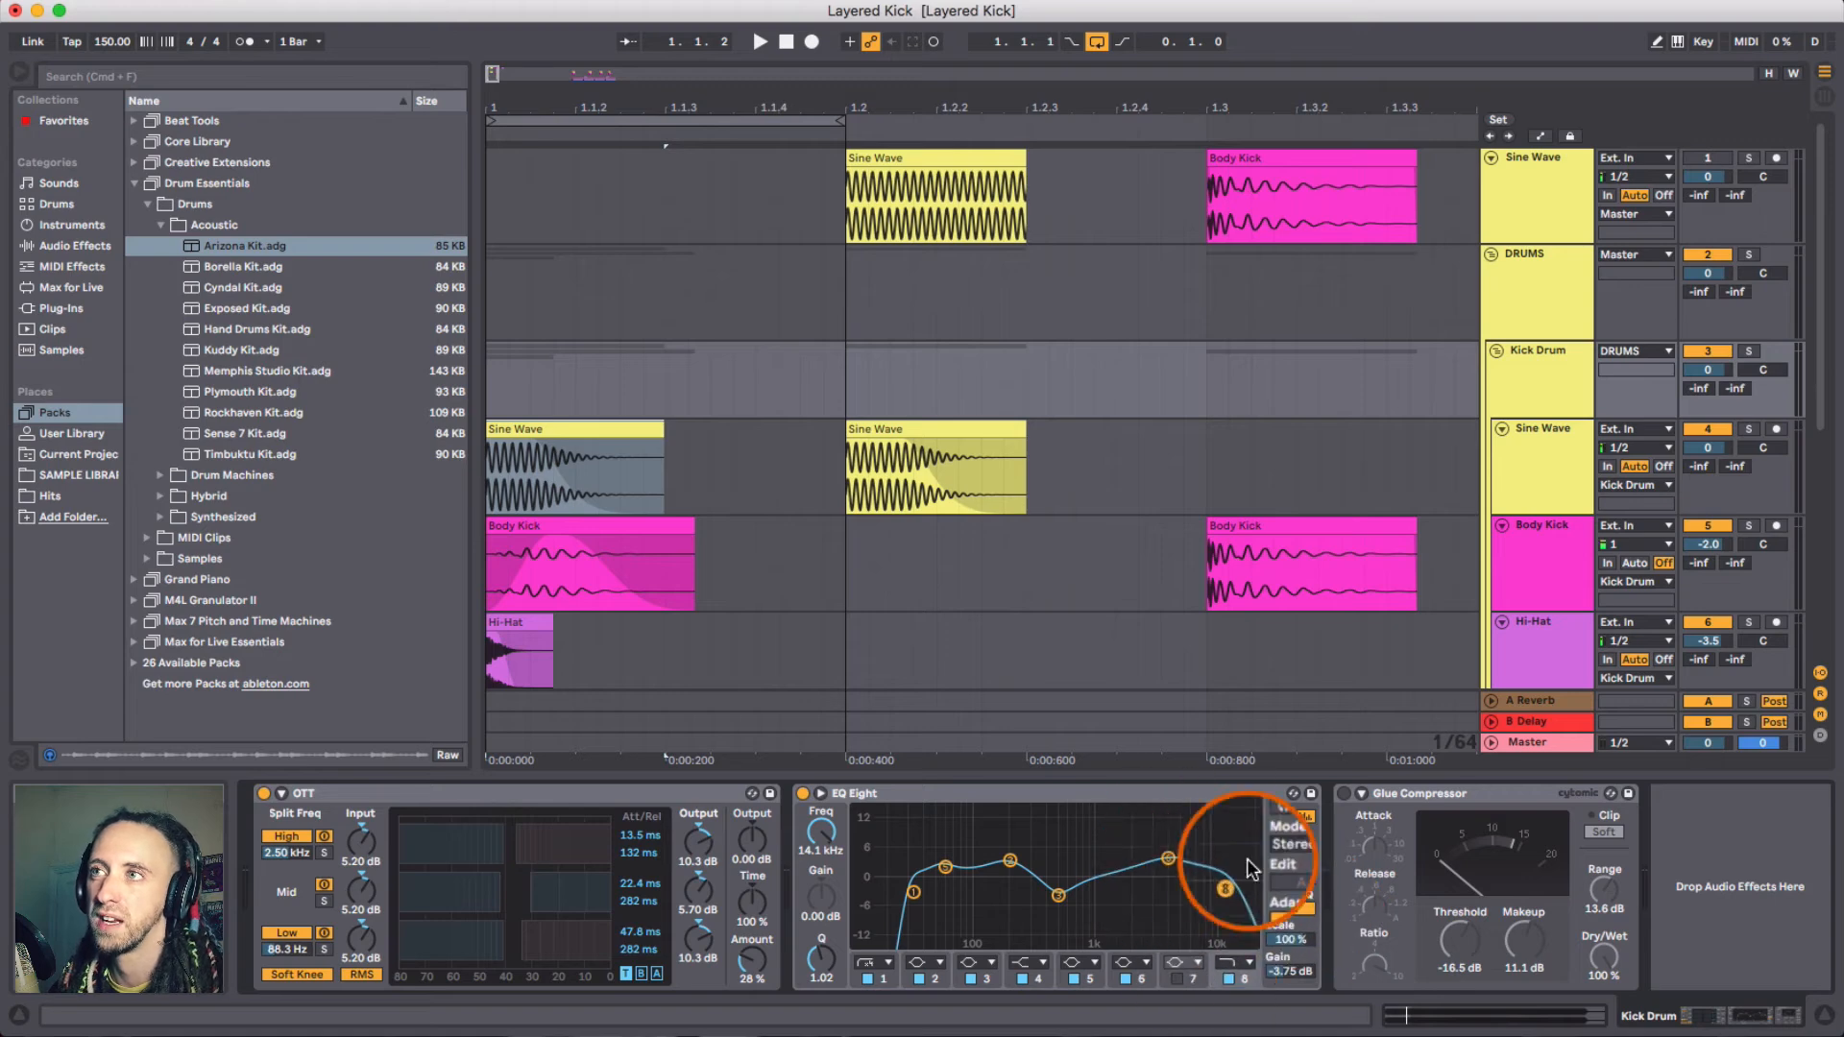
pyautogui.click(1197, 793)
pyautogui.click(1530, 379)
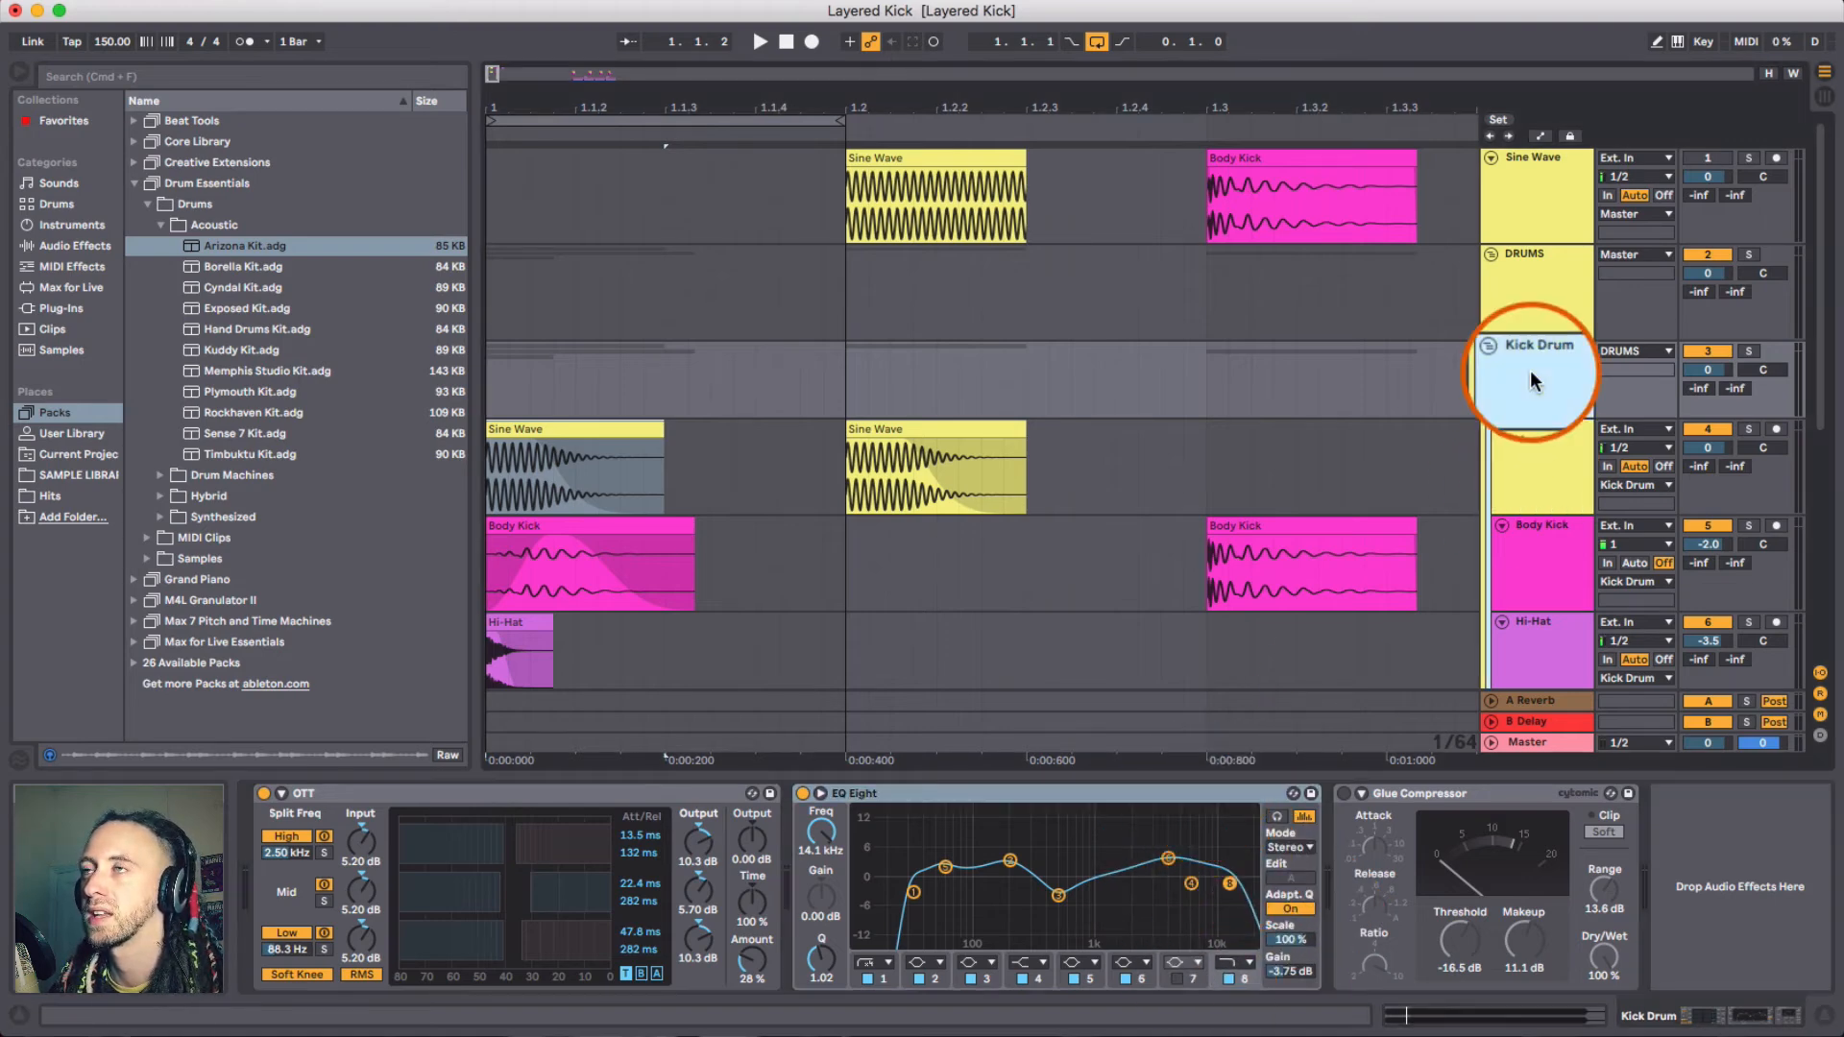
# - Audition the kick and lower the group Glue Compressor's Range to about 12.2 dB
pyautogui.press('space')
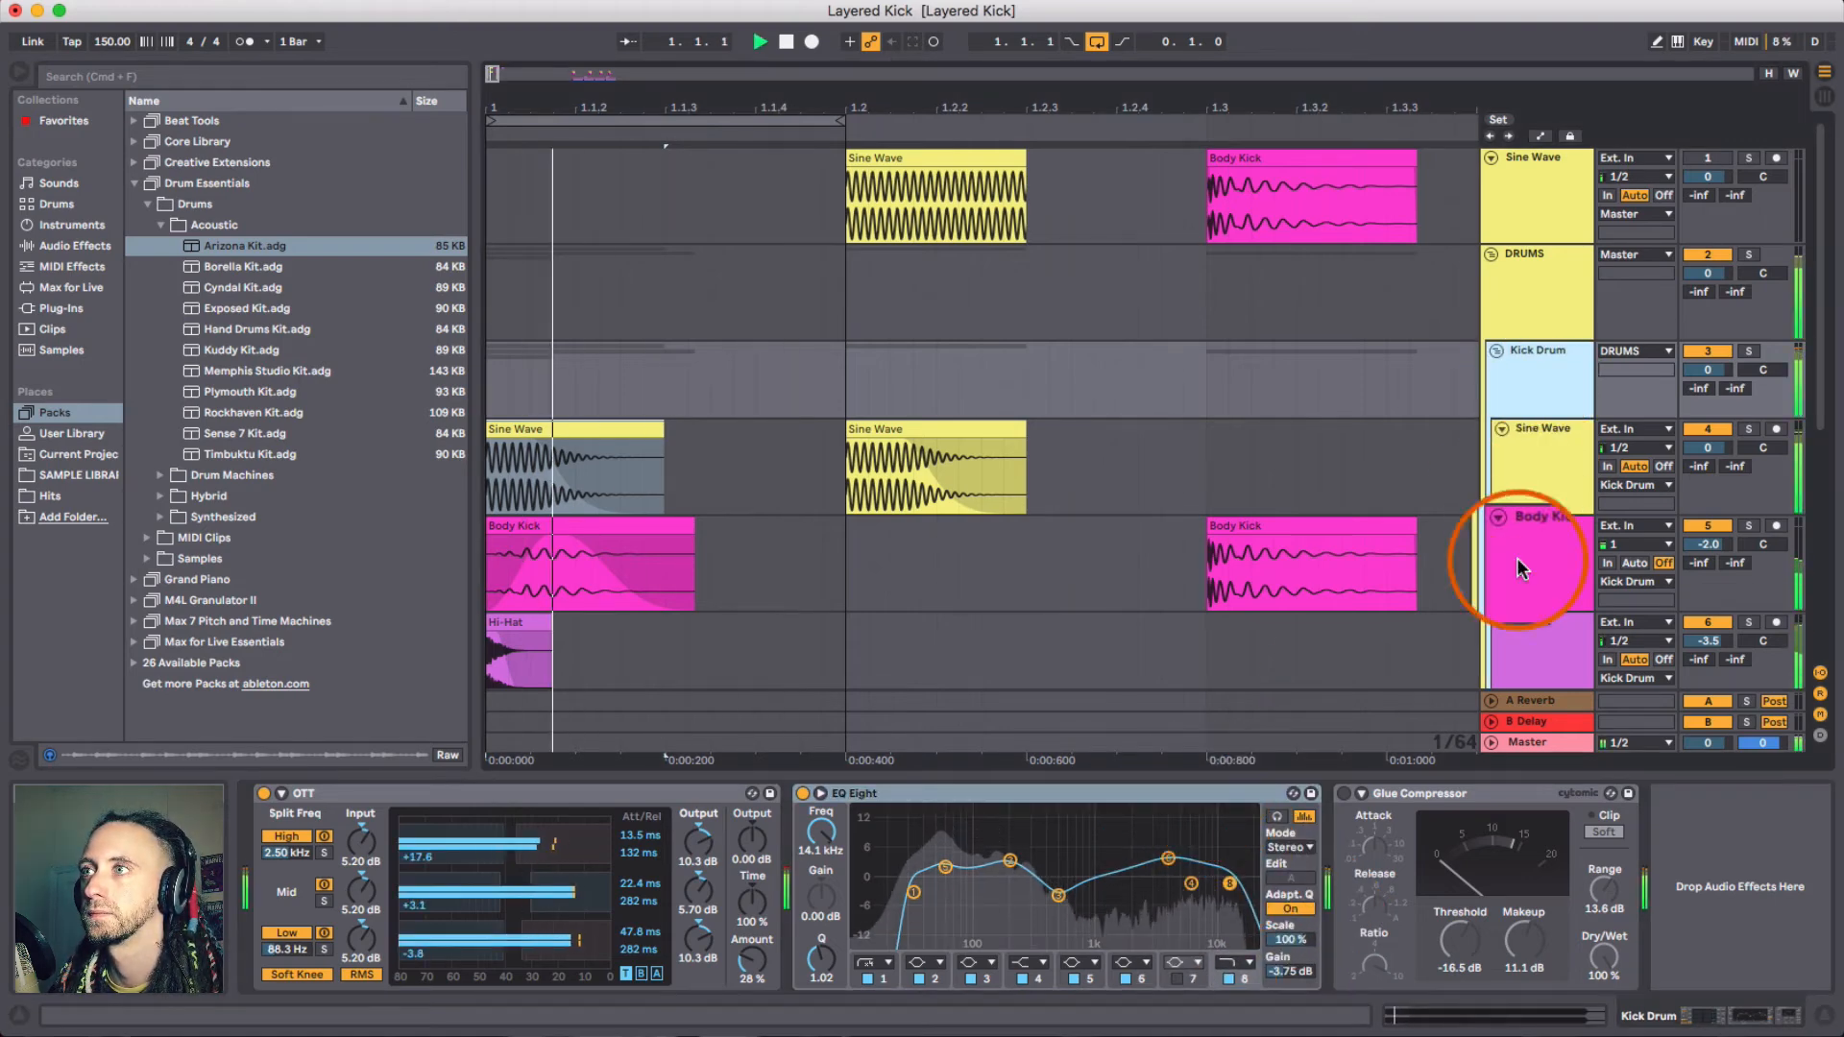
pyautogui.click(1480, 796)
pyautogui.press('space')
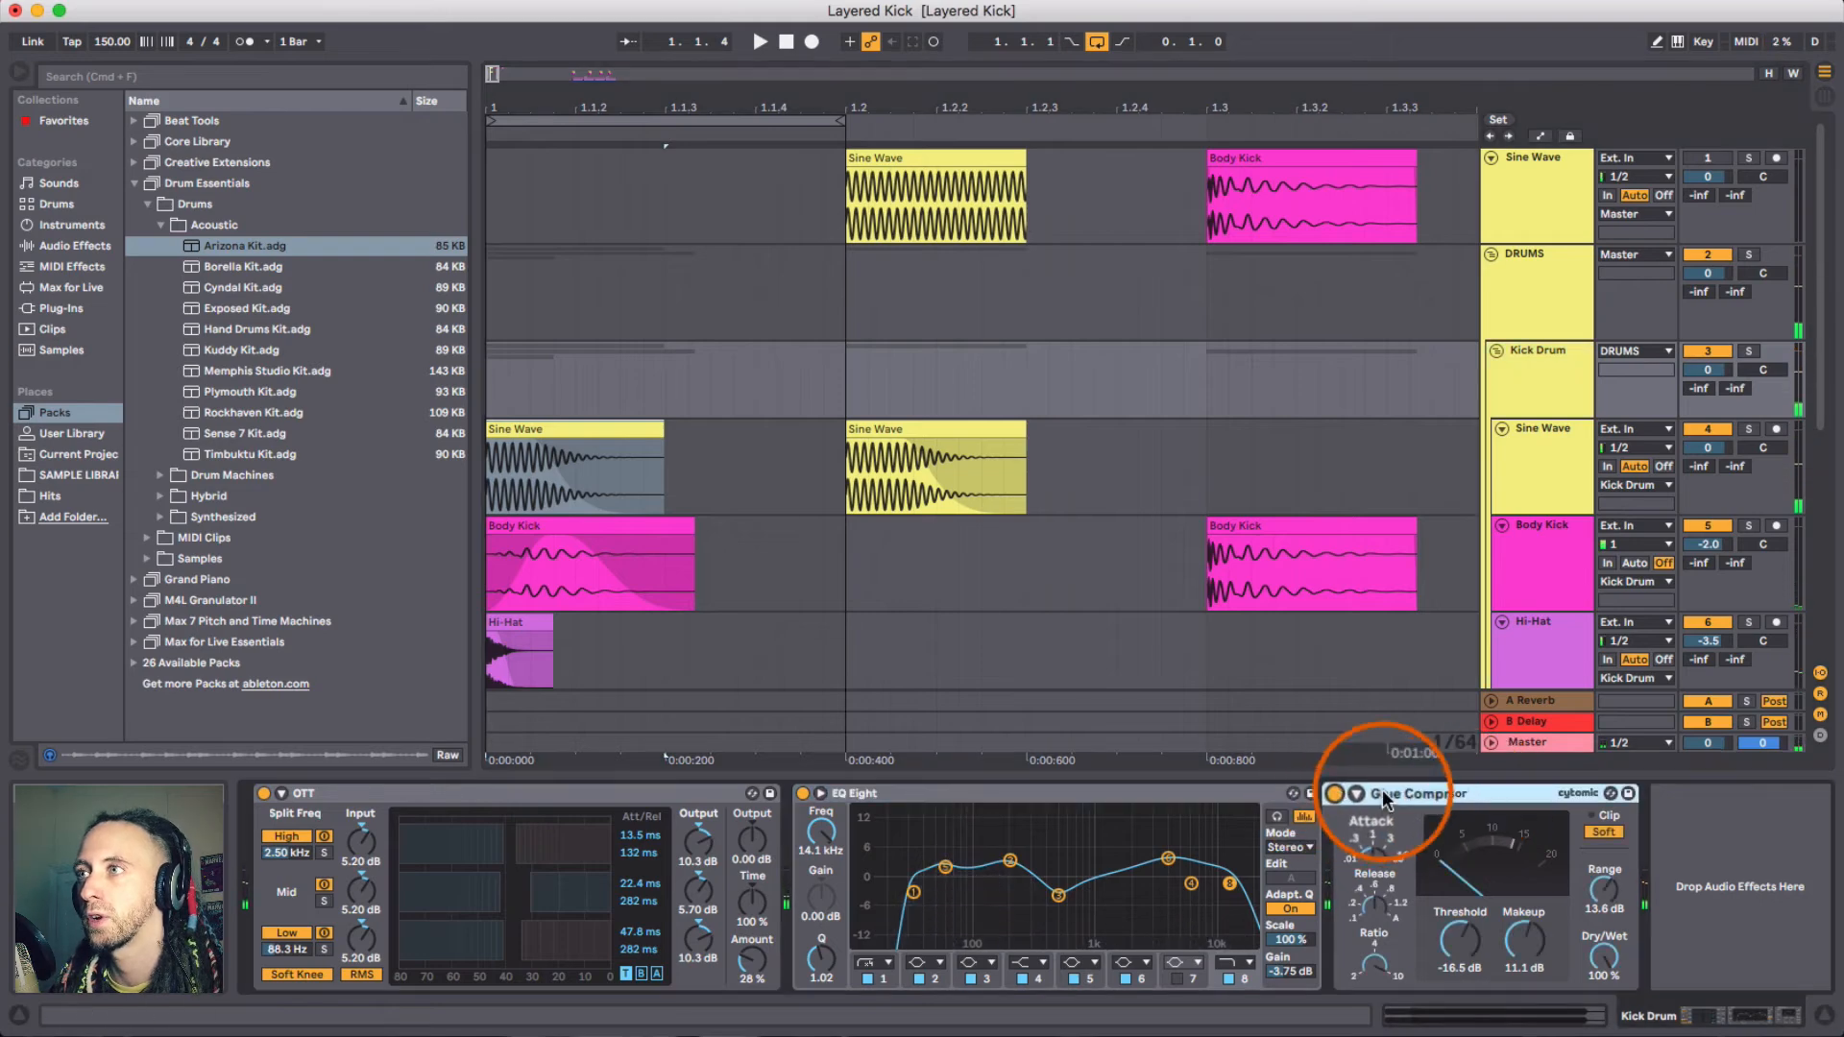
pyautogui.click(1447, 966)
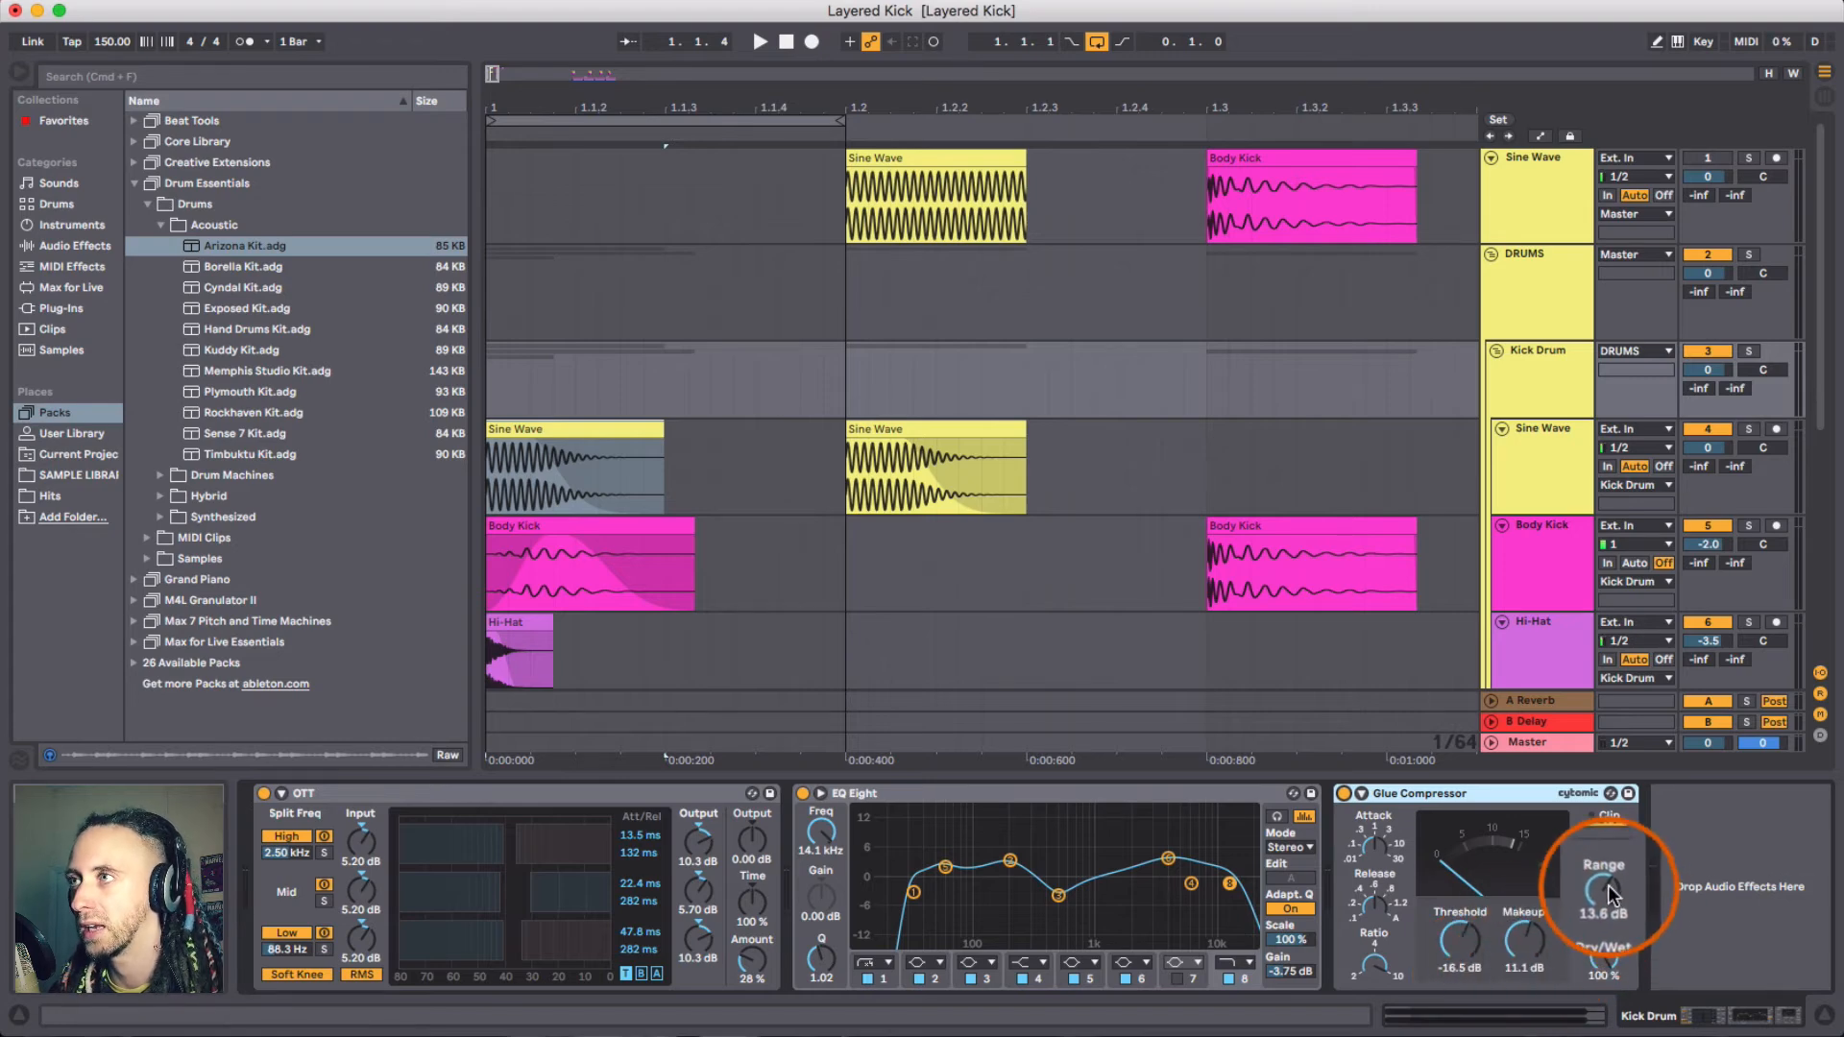
pyautogui.moveTo(1606, 884); pyautogui.dragTo(1606, 899)
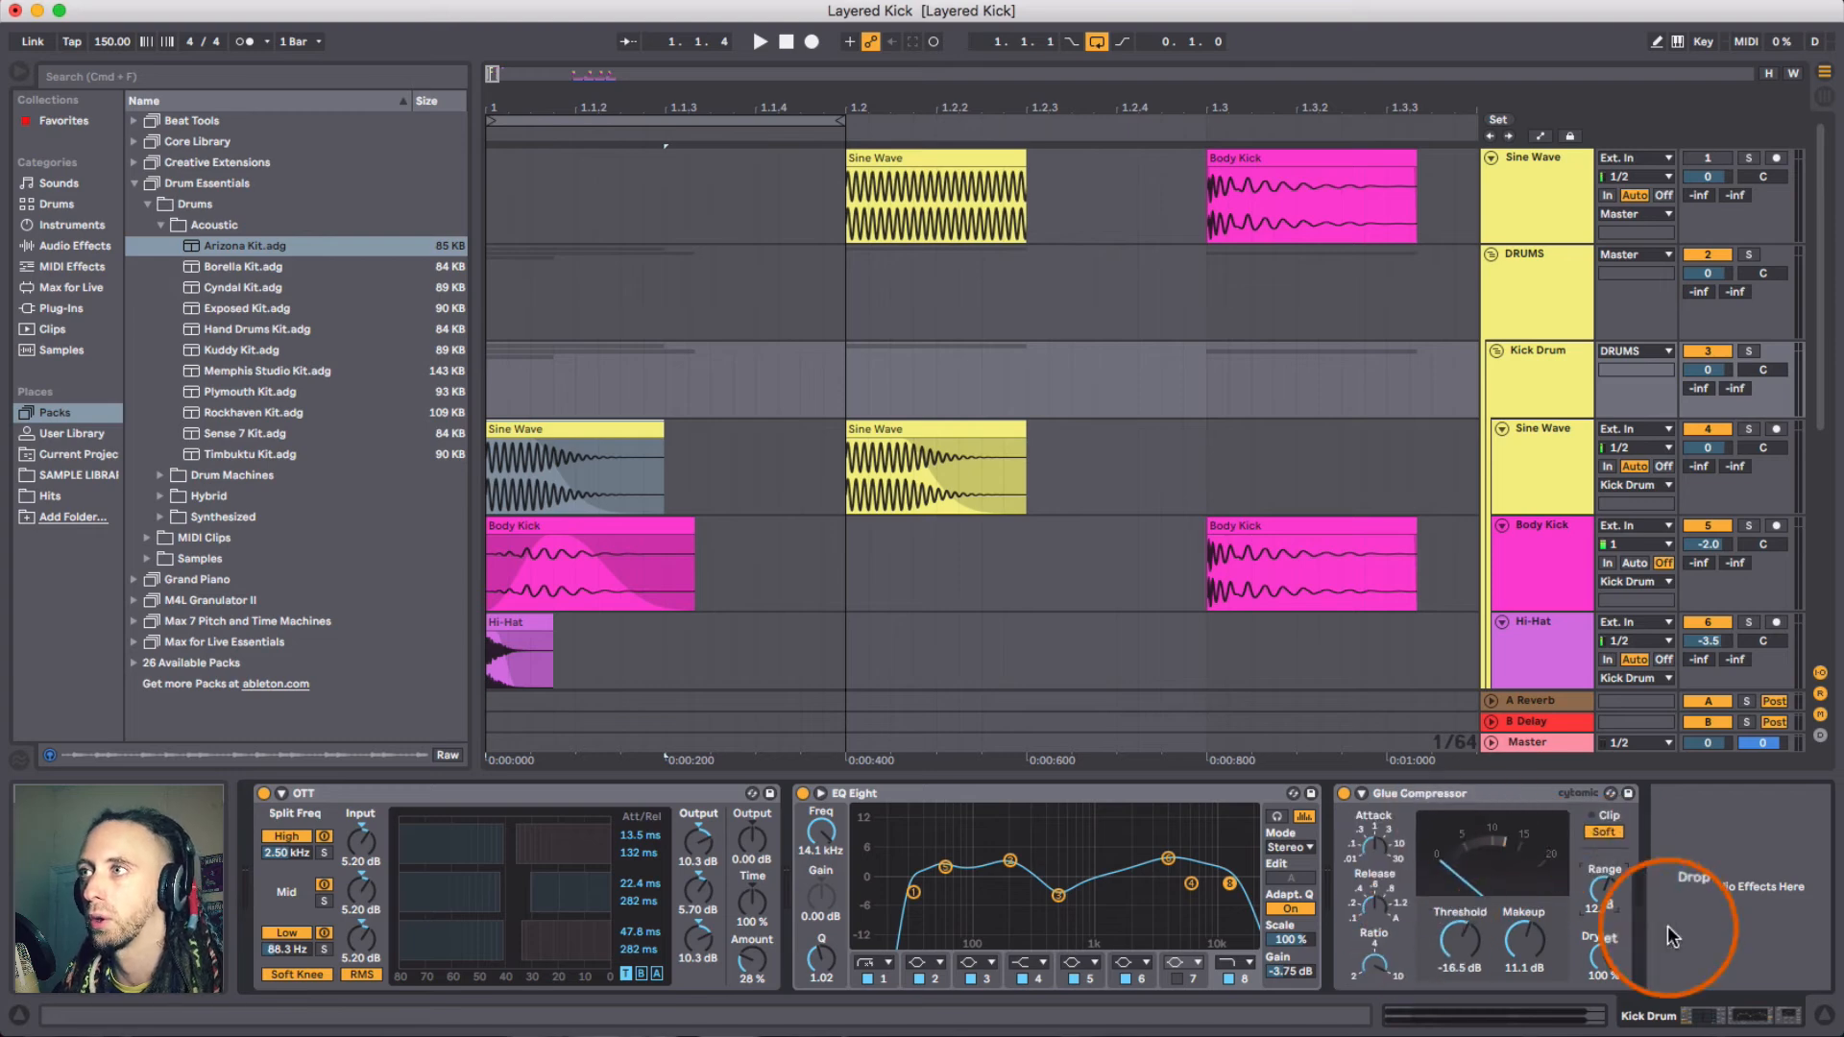
# - Bypass the Glue Compressor during playback to compare the kick with and without it
pyautogui.press('space')
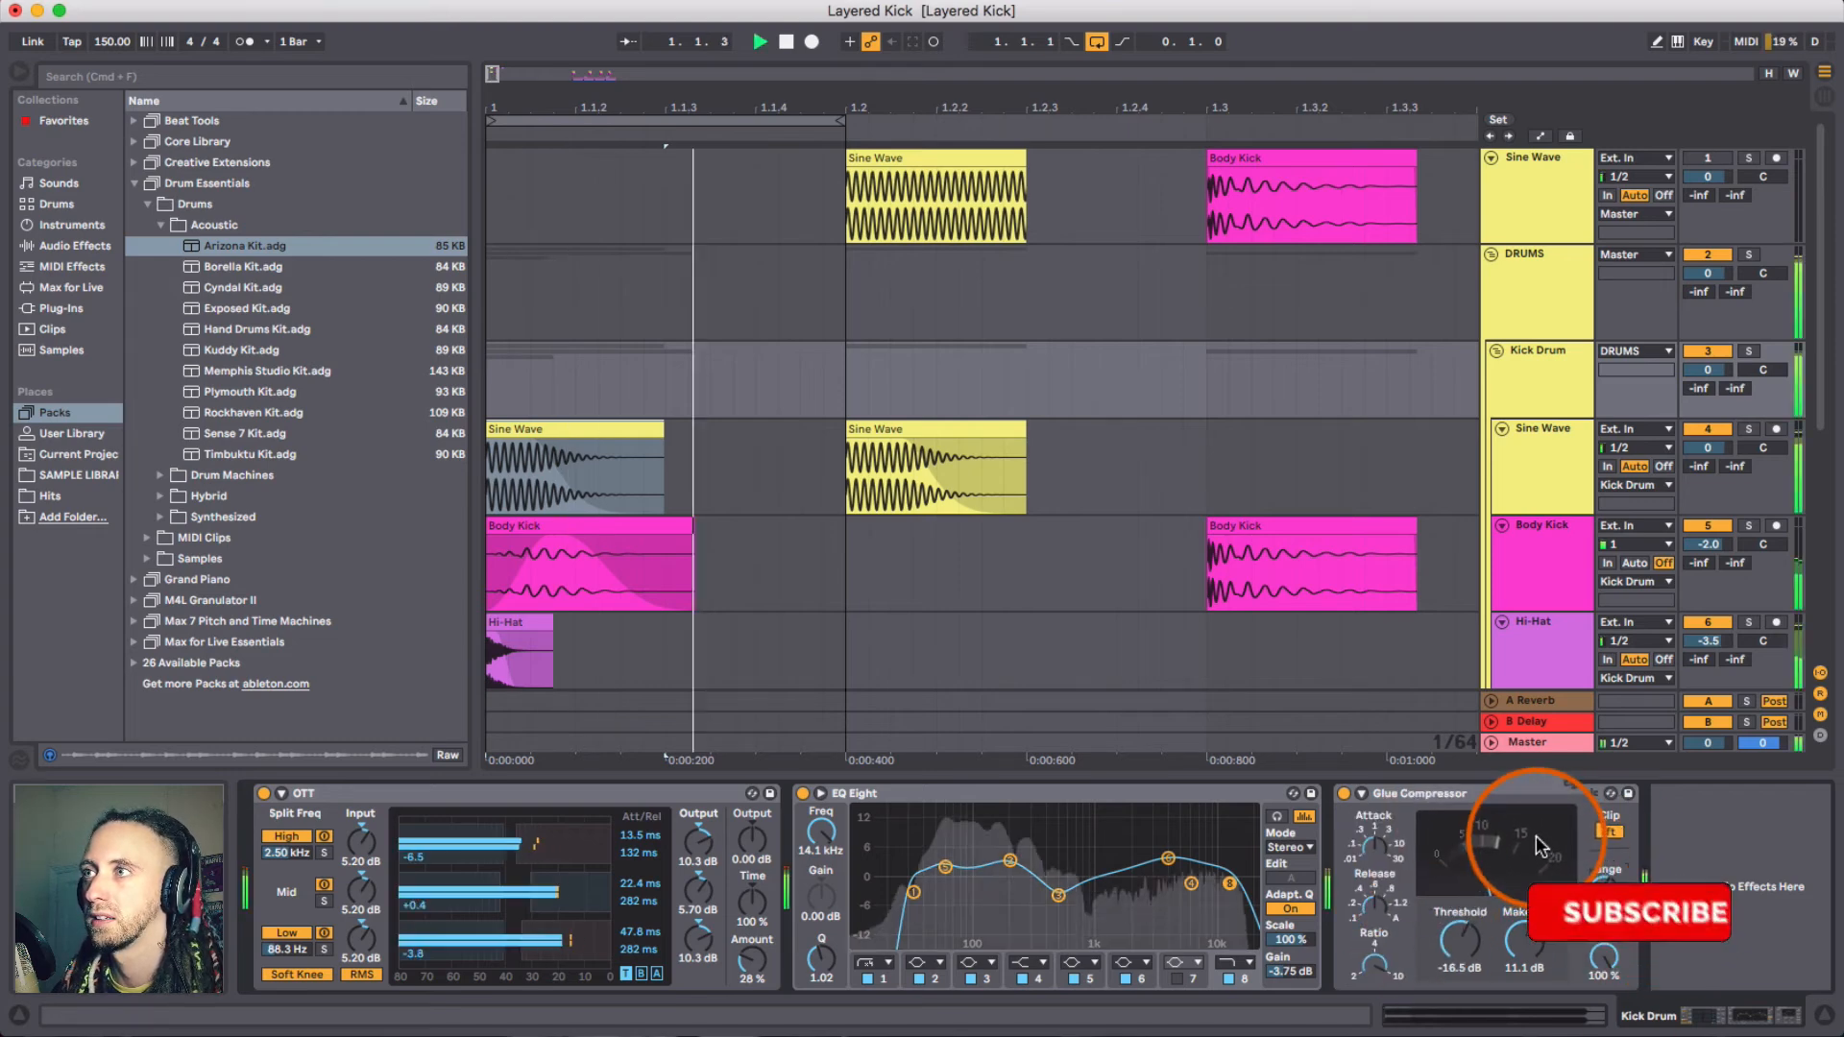
pyautogui.click(1343, 794)
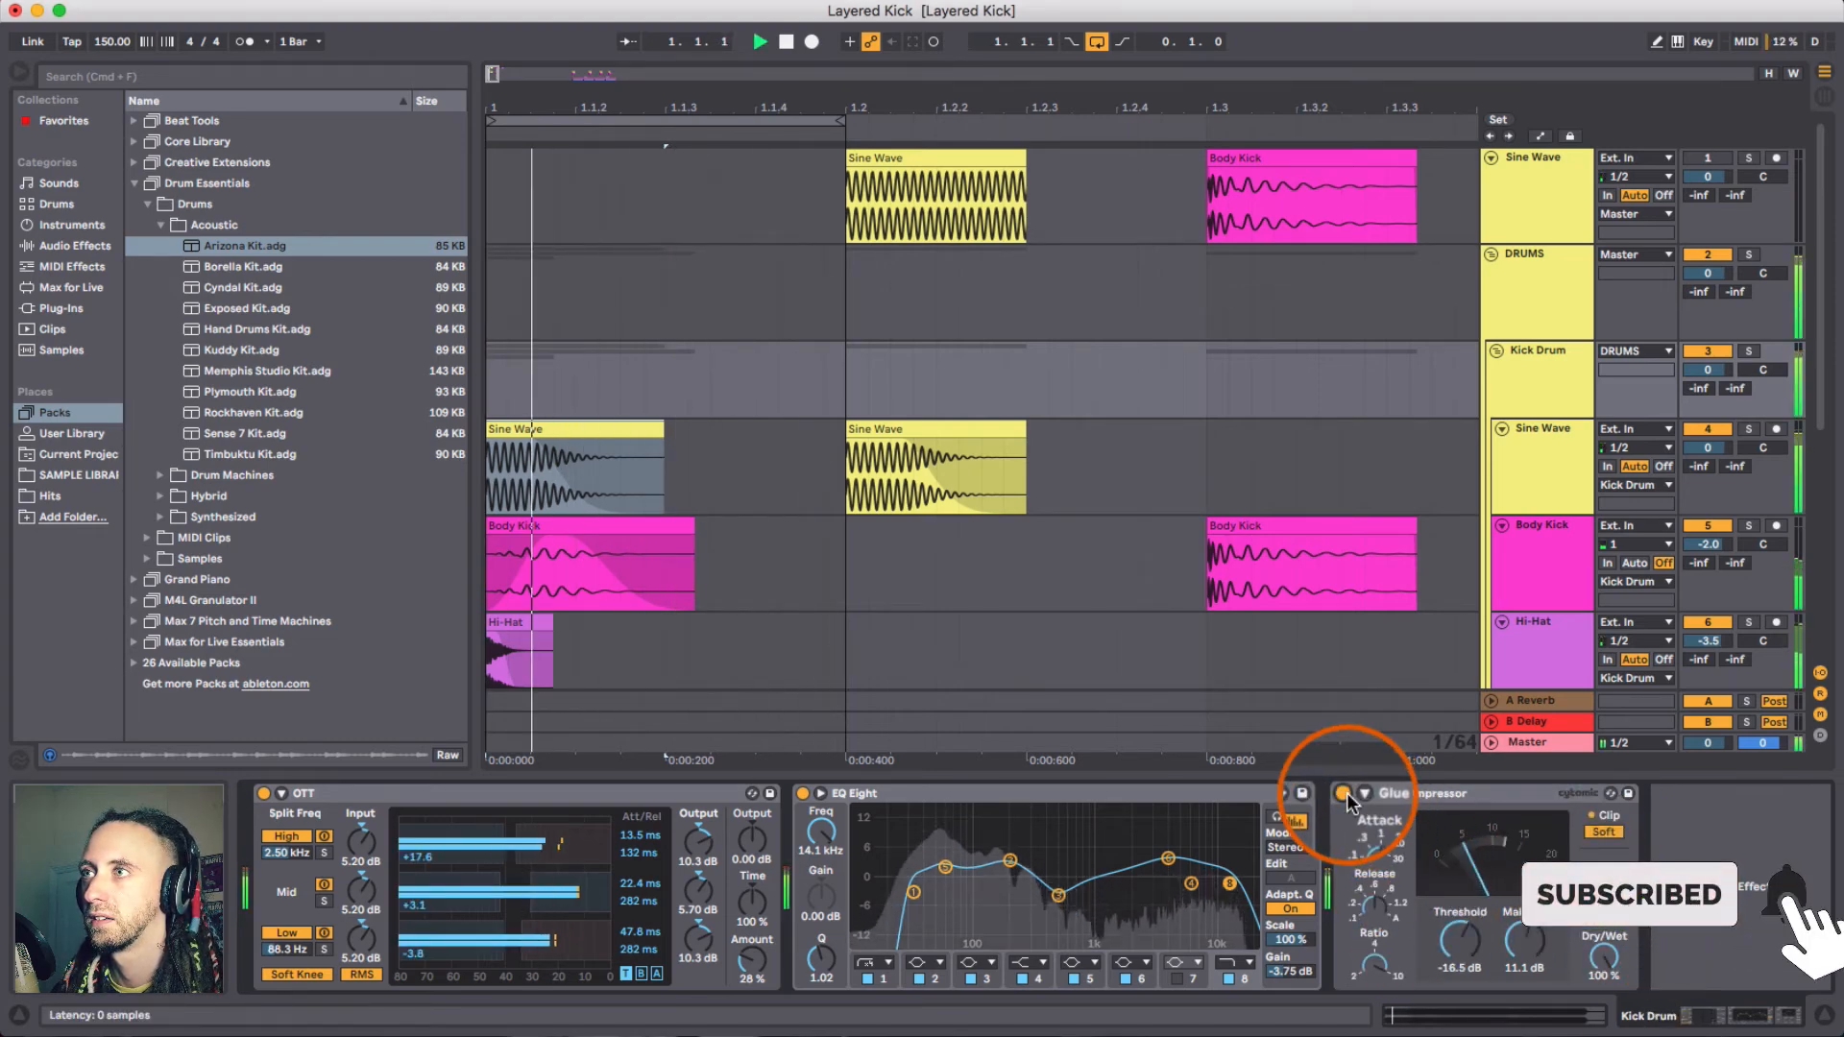
pyautogui.press('space')
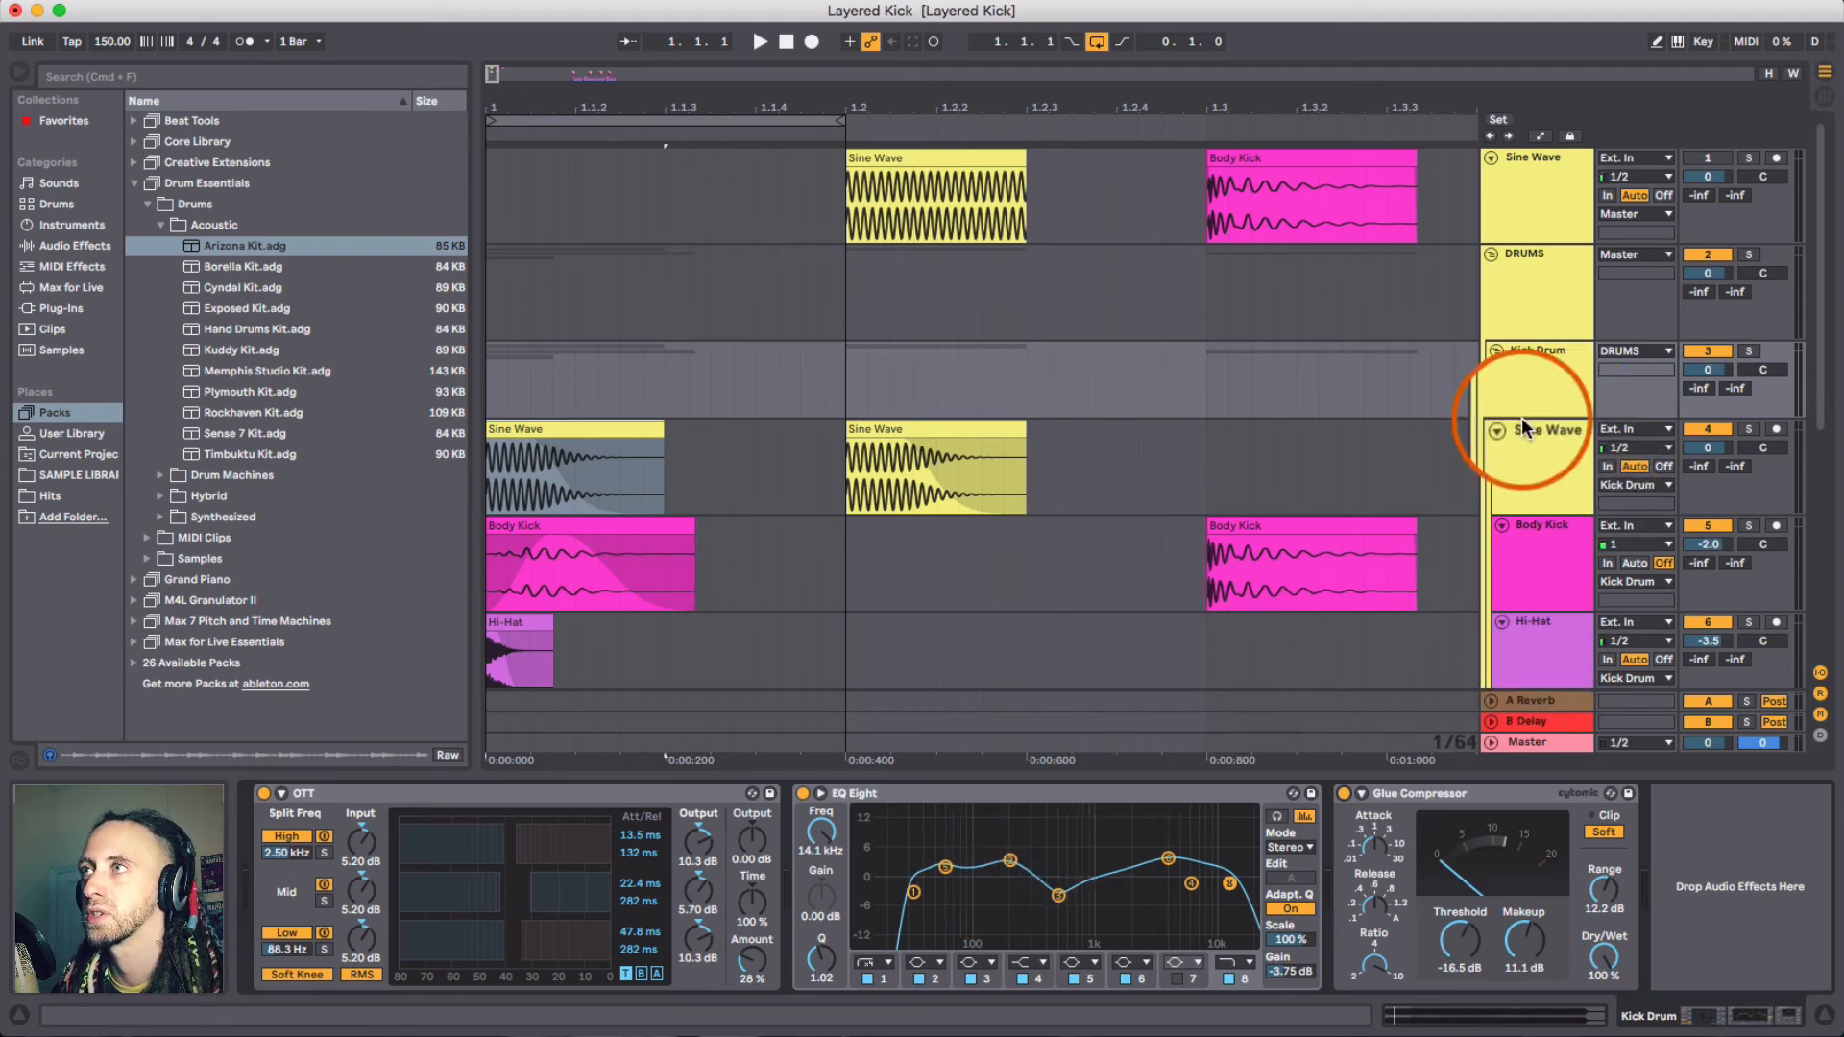
# - Solo the Sine Wave and DRUMS tracks and play the kick clips for comparison
pyautogui.press('space')
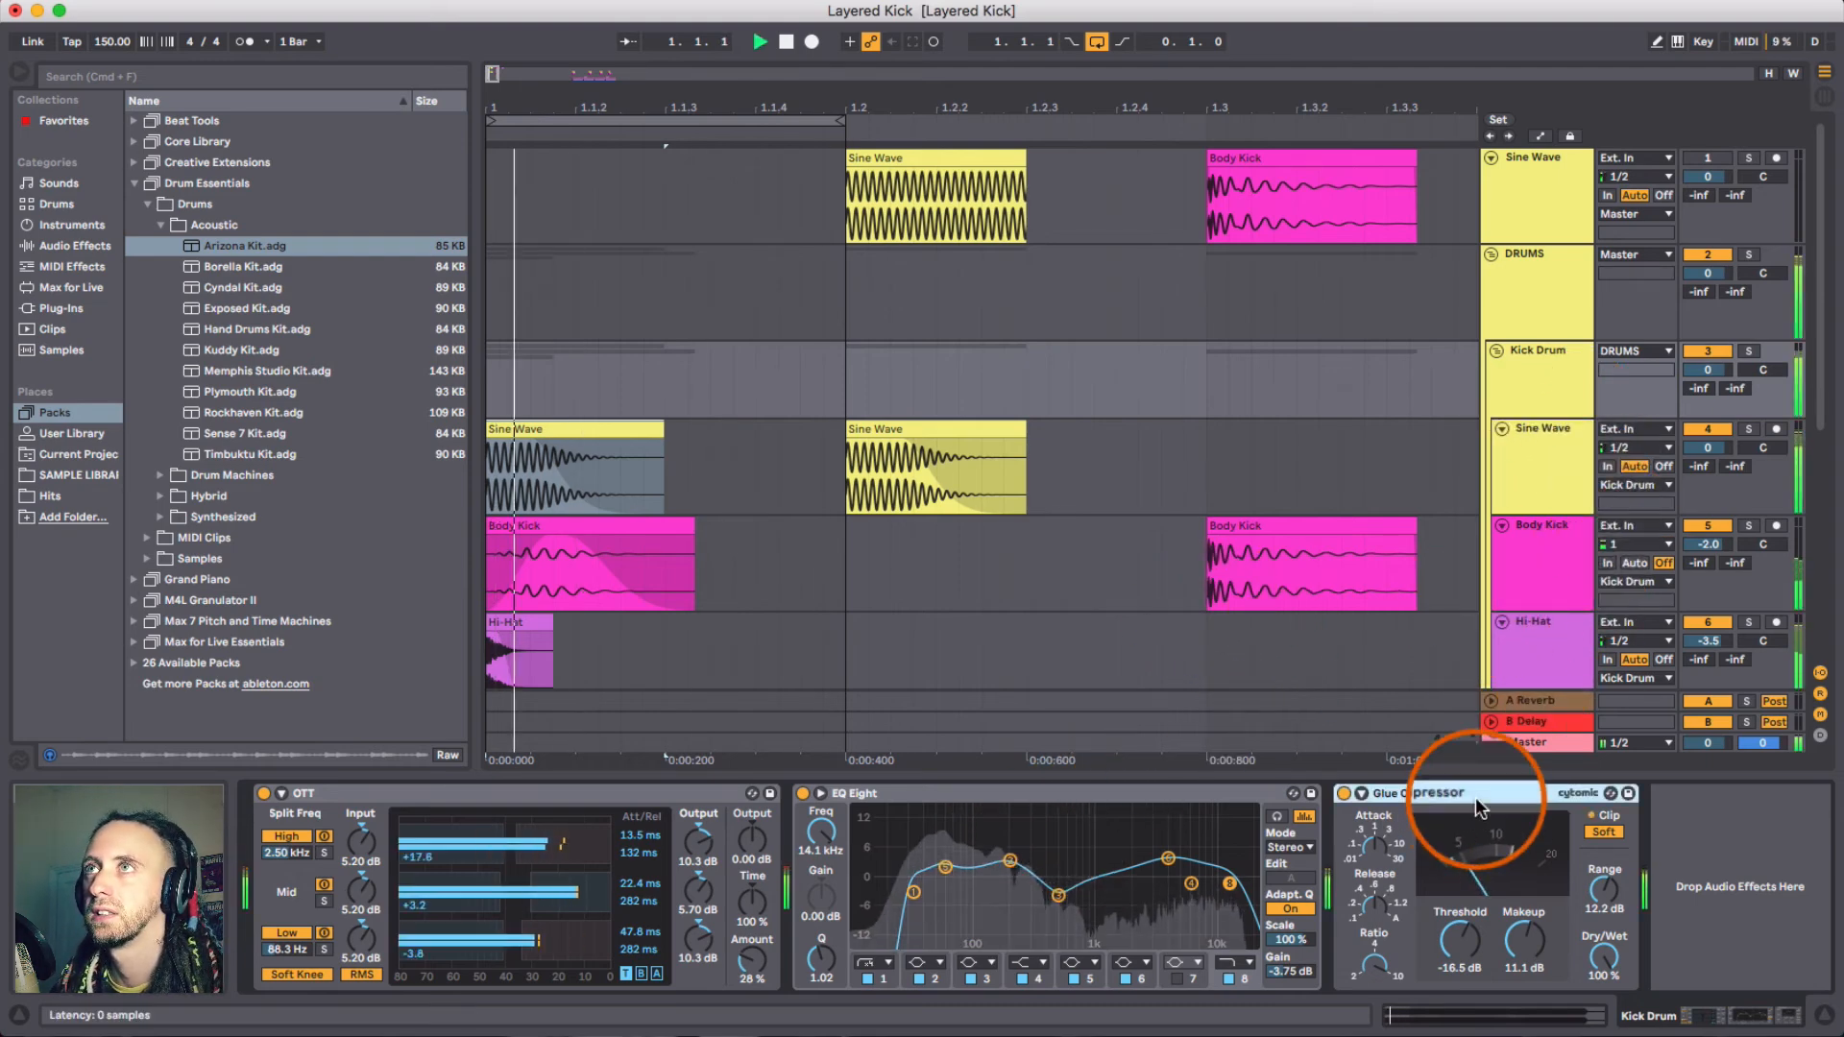
pyautogui.moveTo(1017, 105); pyautogui.dragTo(992, 87)
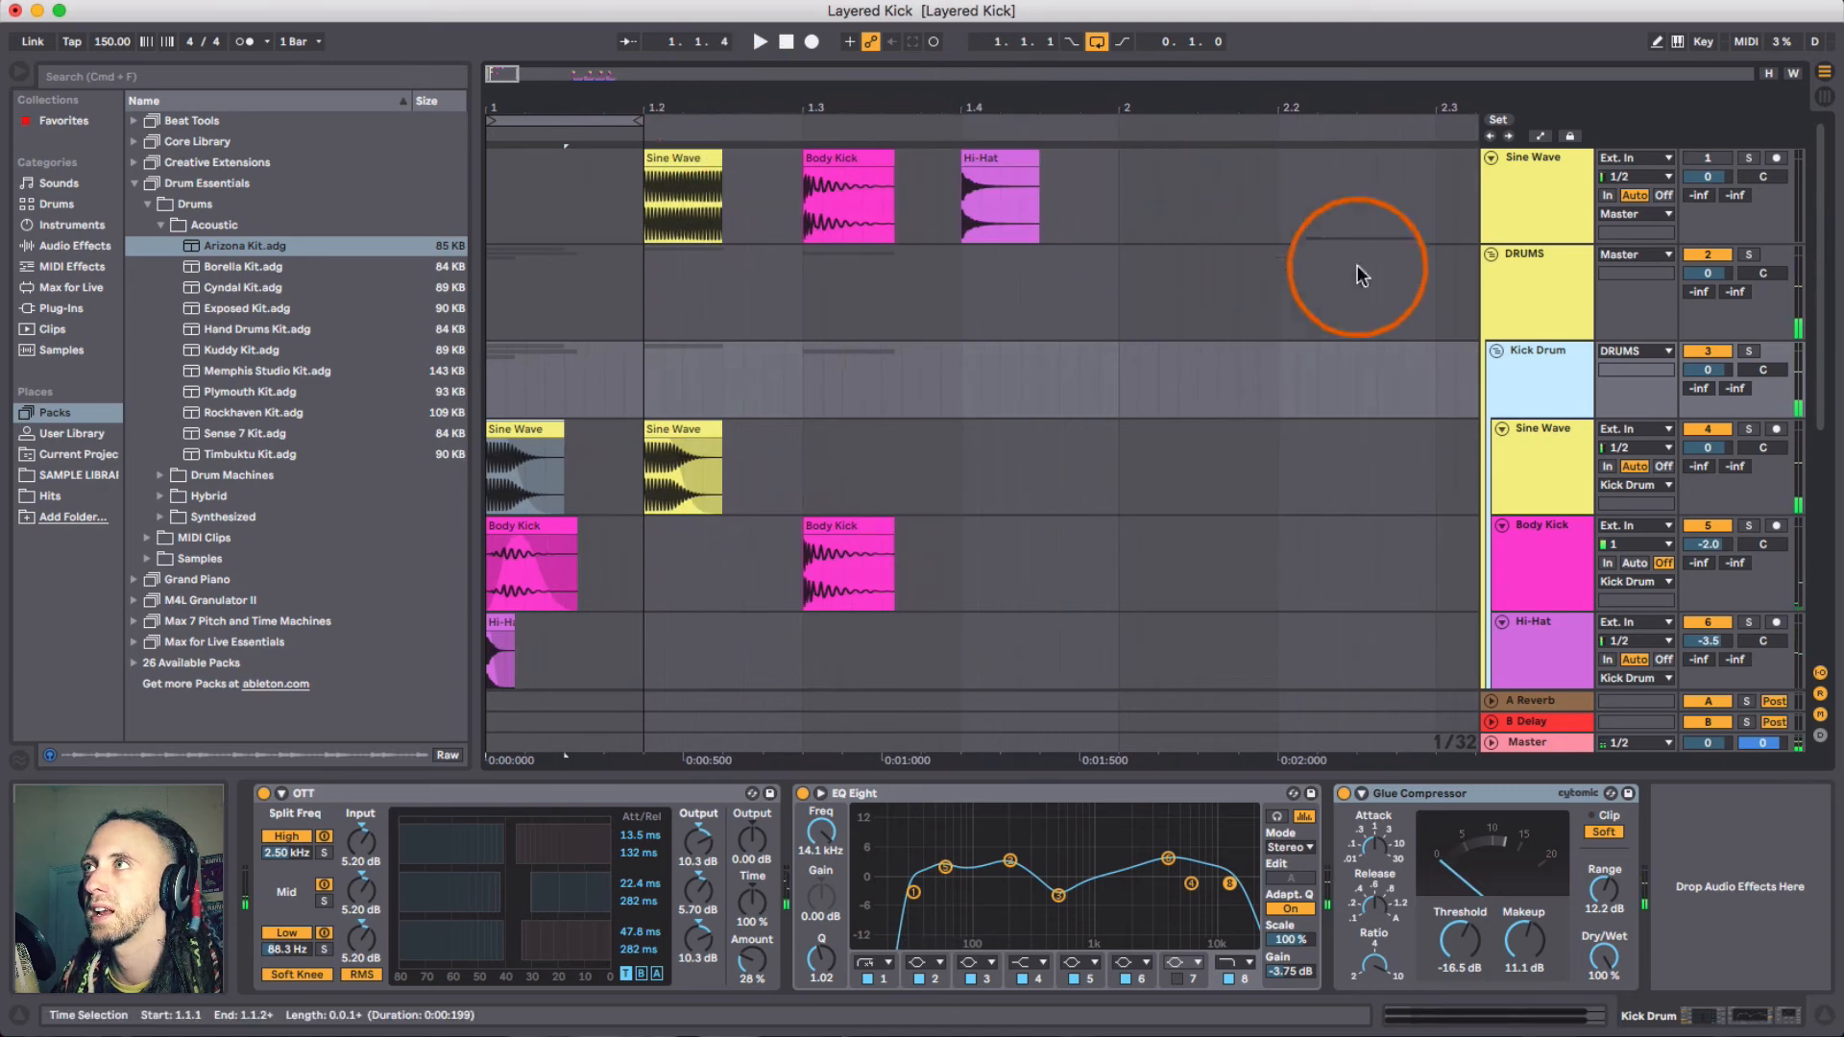
pyautogui.click(1748, 157)
pyautogui.click(672, 160)
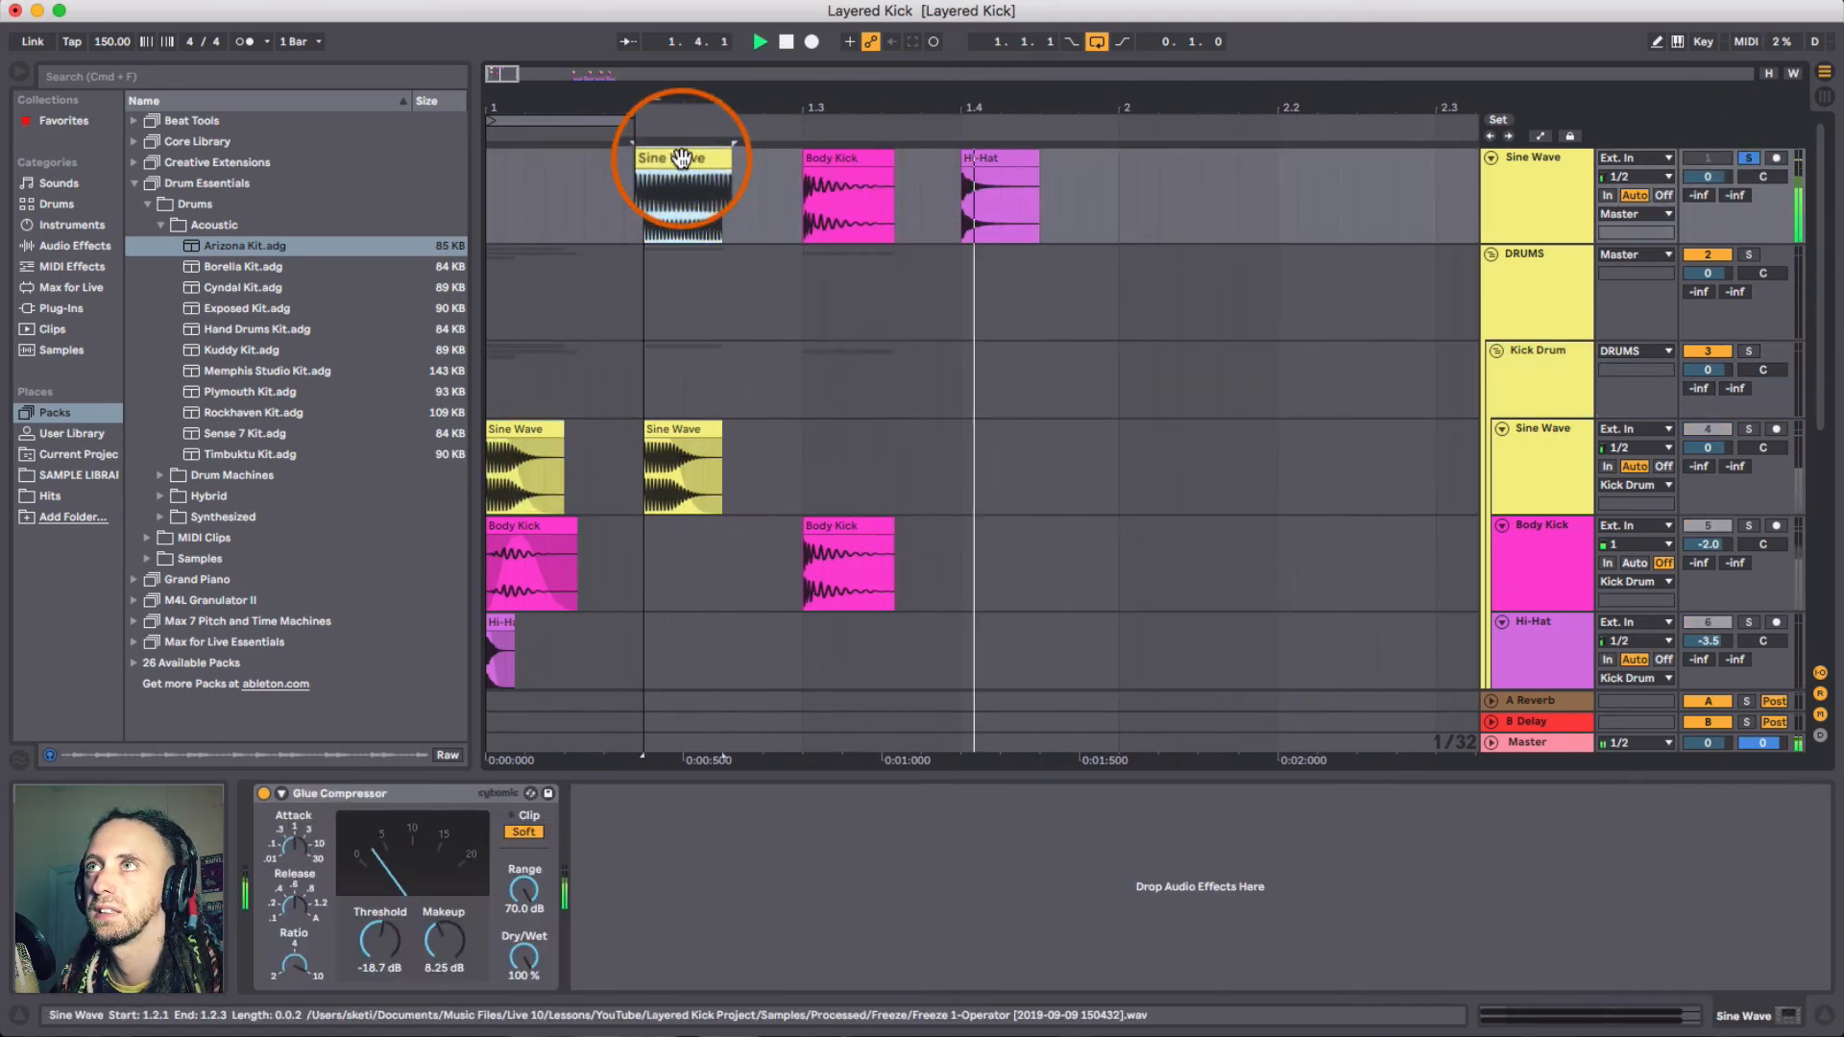
pyautogui.press('space')
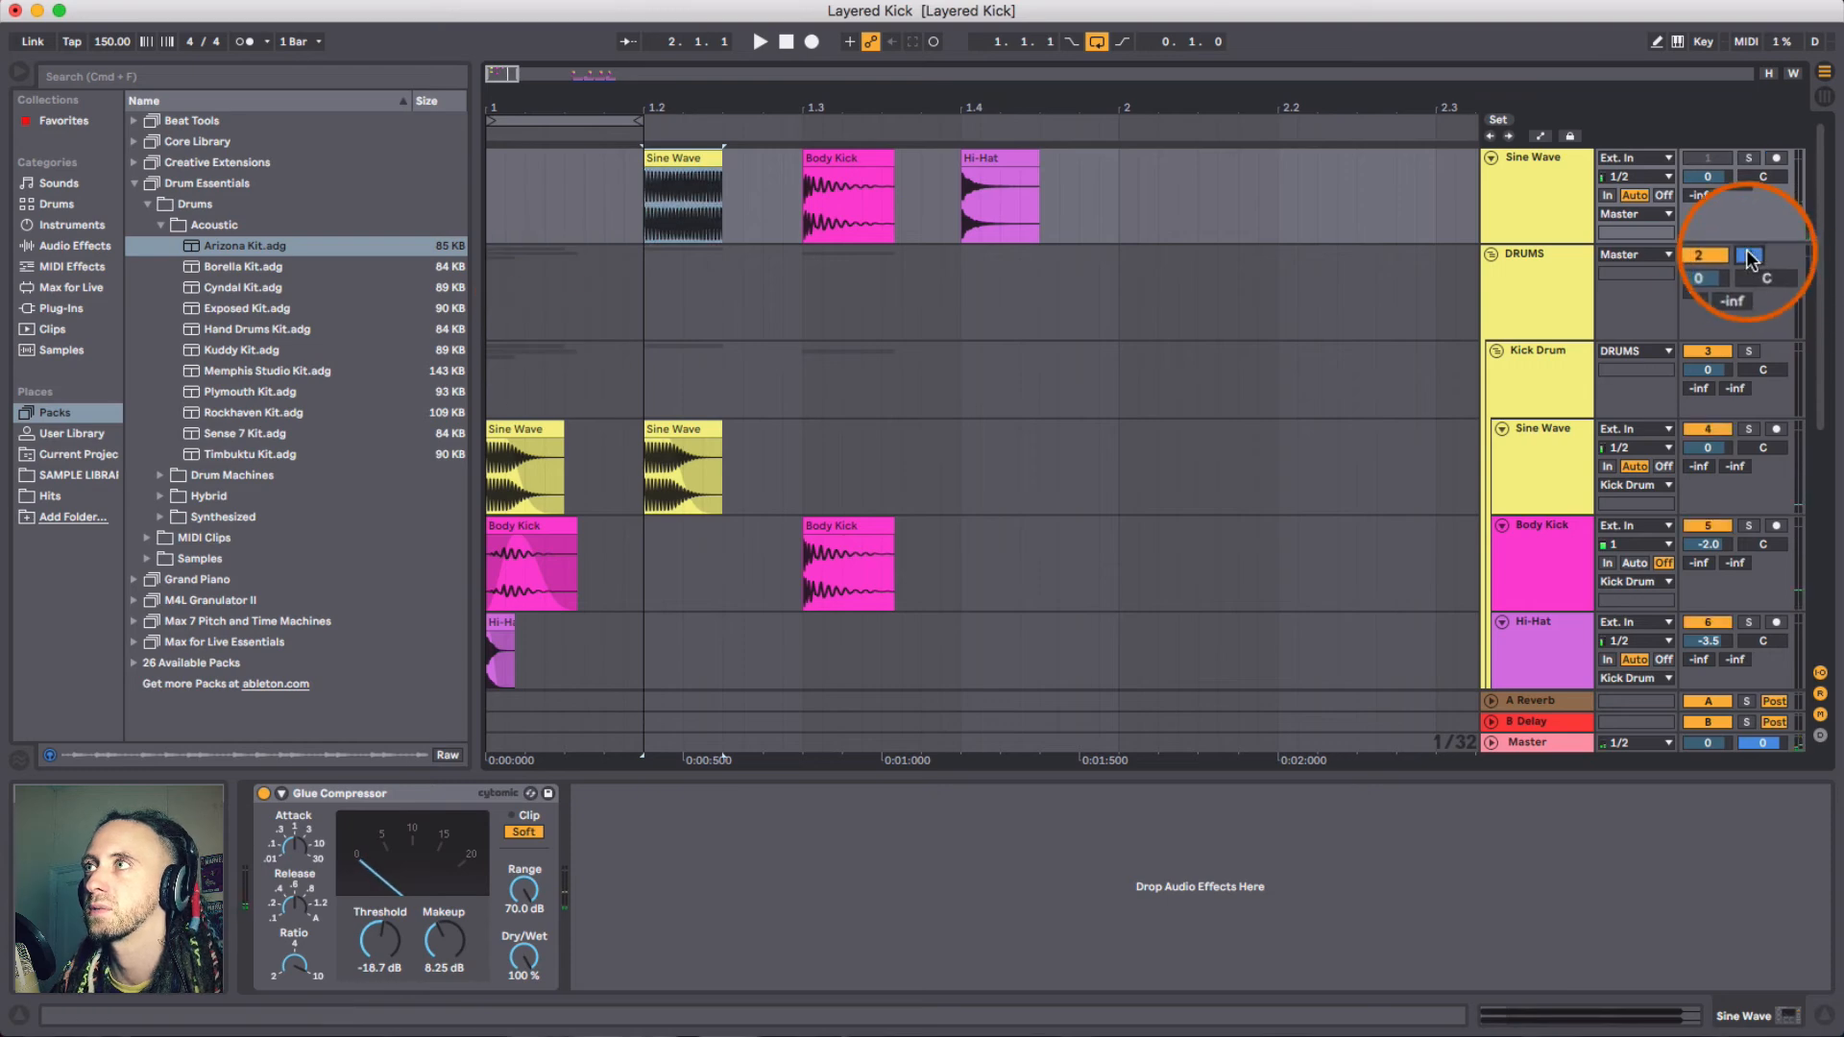
pyautogui.click(527, 424)
pyautogui.press('space')
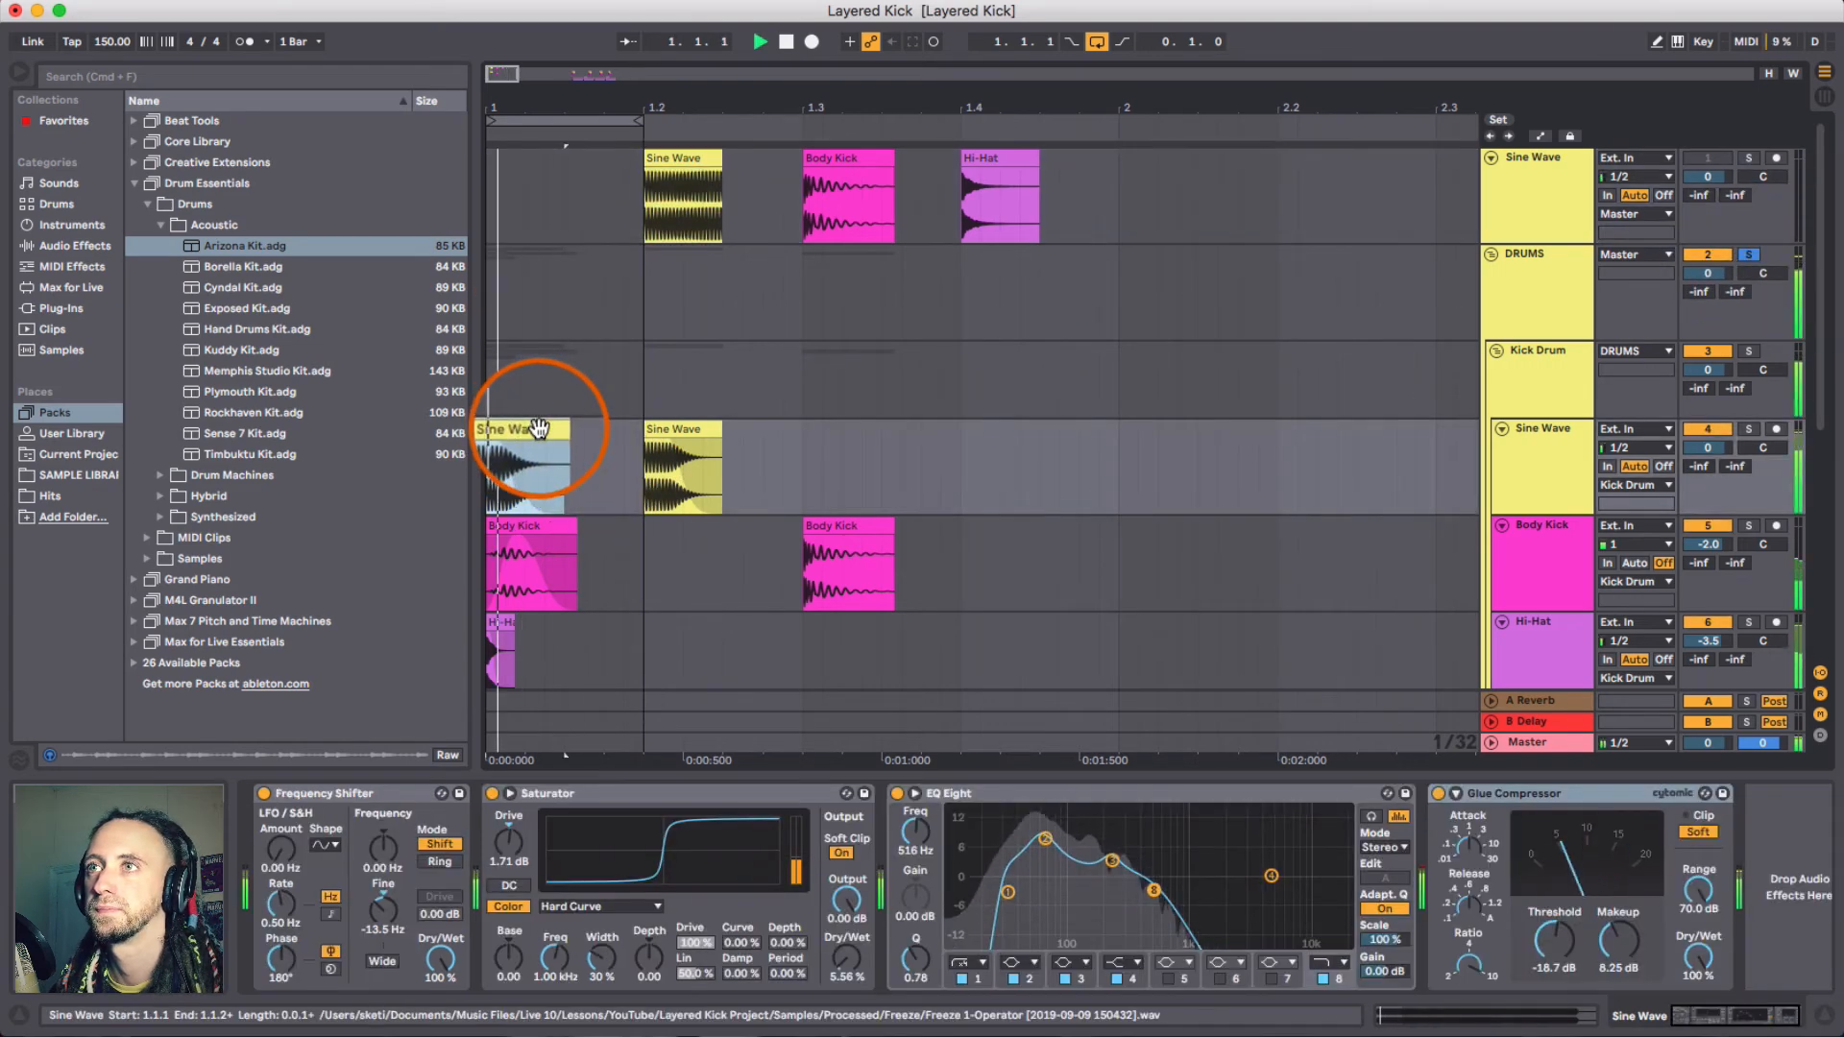
pyautogui.press('space')
# - Select bars 5 to 7 on the Sine Wave track and loop the selection
pyautogui.moveTo(711, 109); pyautogui.dragTo(708, 107)
pyautogui.scroll(-2, 1078, 481)
pyautogui.click(1072, 377)
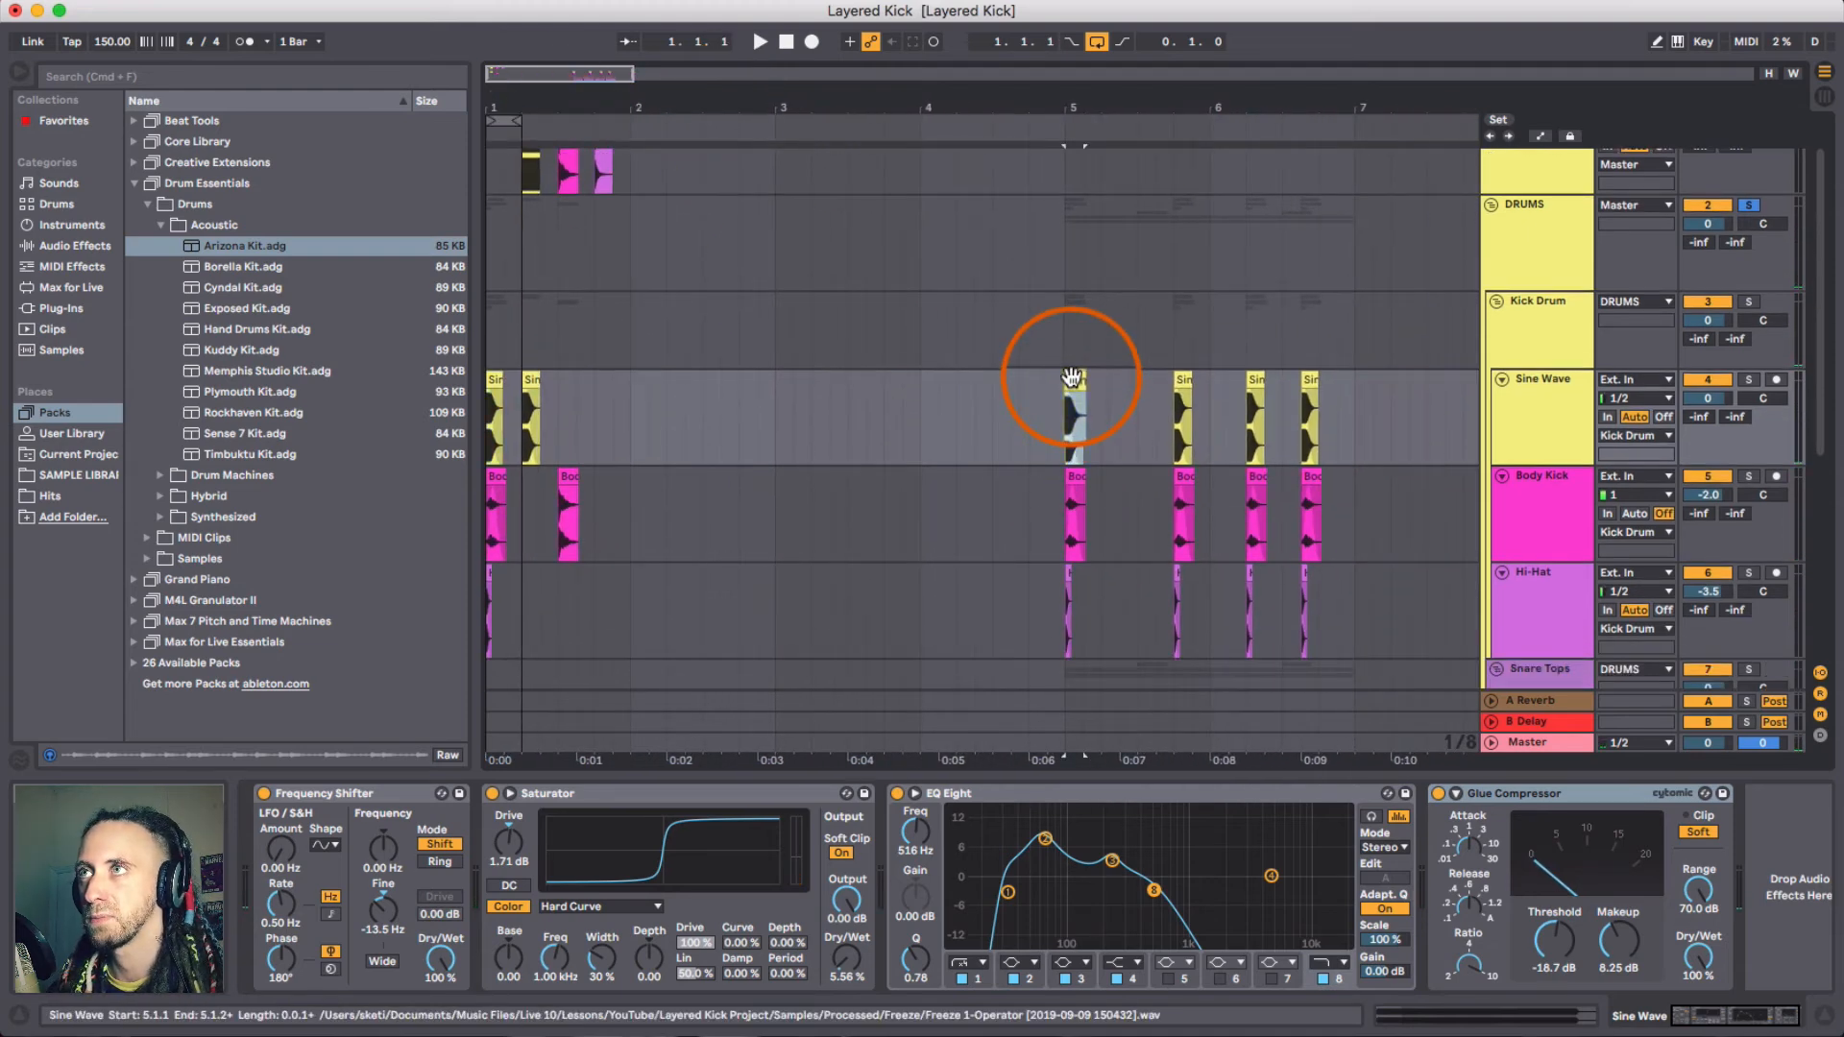
pyautogui.keyDown('shift'); pyautogui.click(1350, 406); pyautogui.keyUp('shift')
pyautogui.press('super+l')
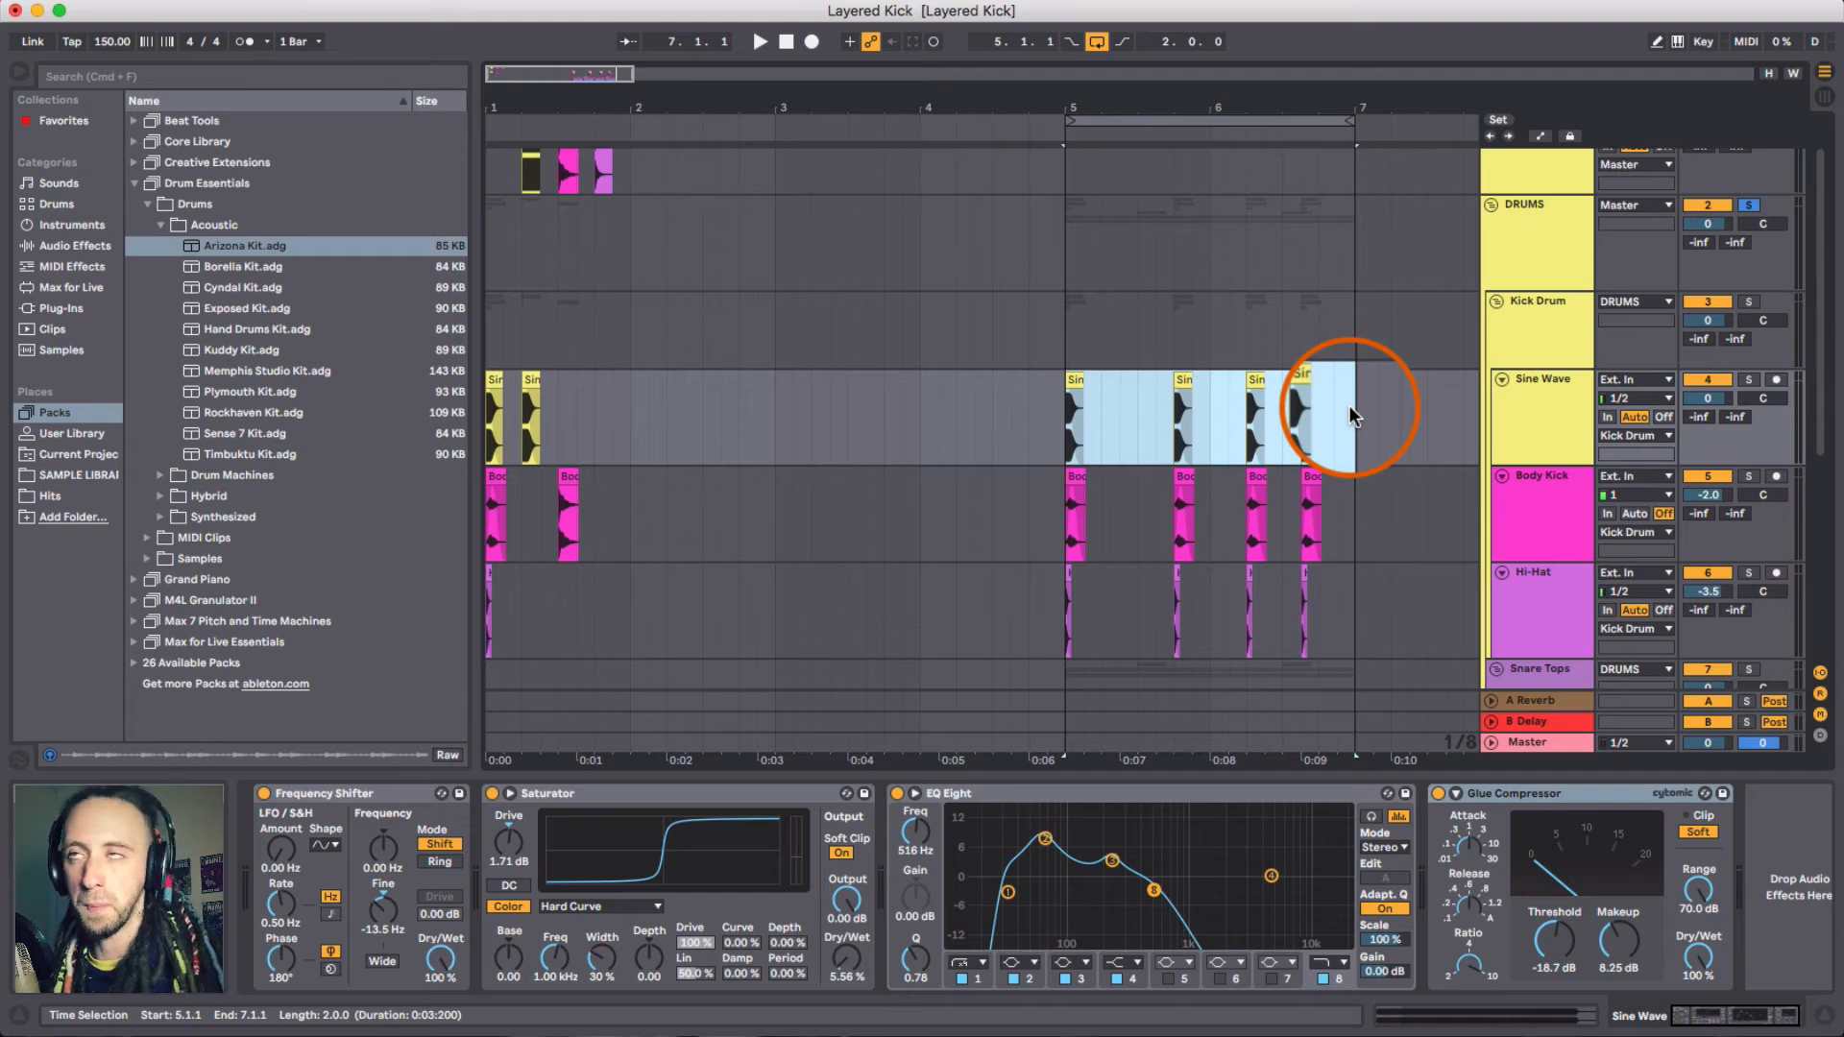
# - Review the effect chains on the Snare Tops group's drum tracks
pyautogui.scroll(-8, 1249, 413)
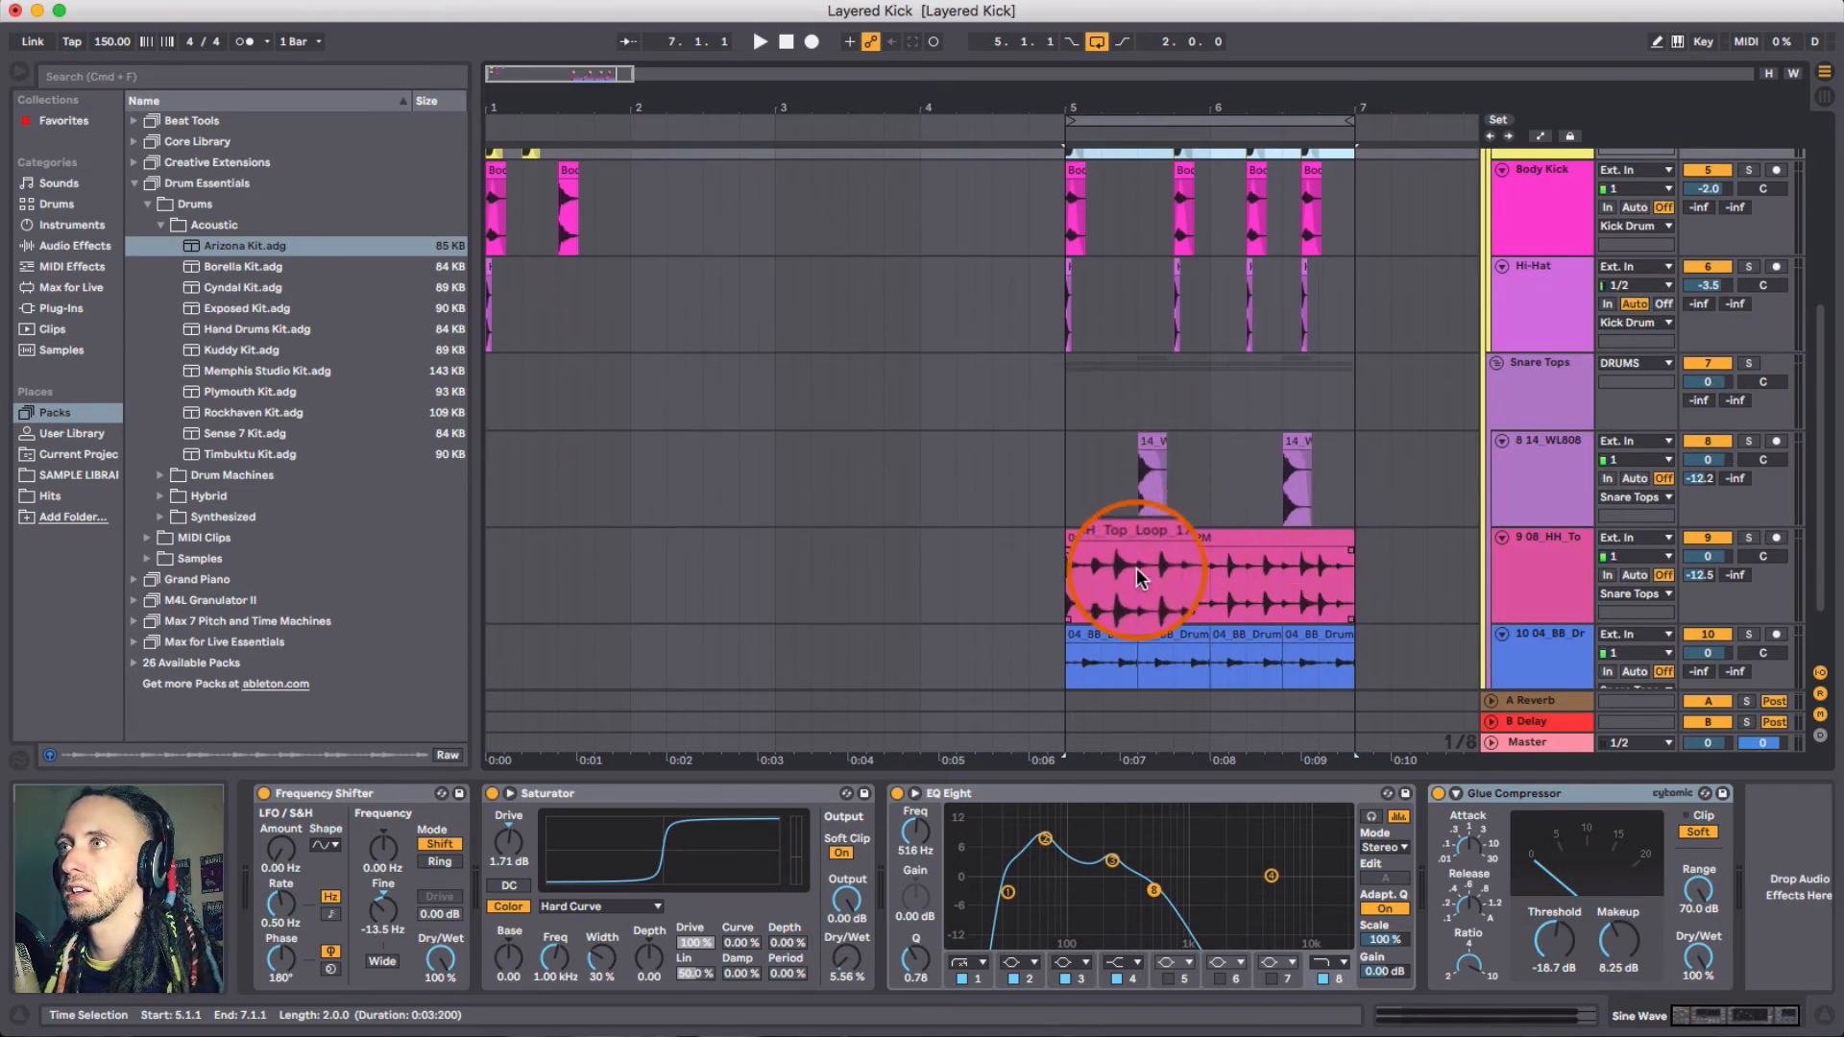
pyautogui.click(1564, 490)
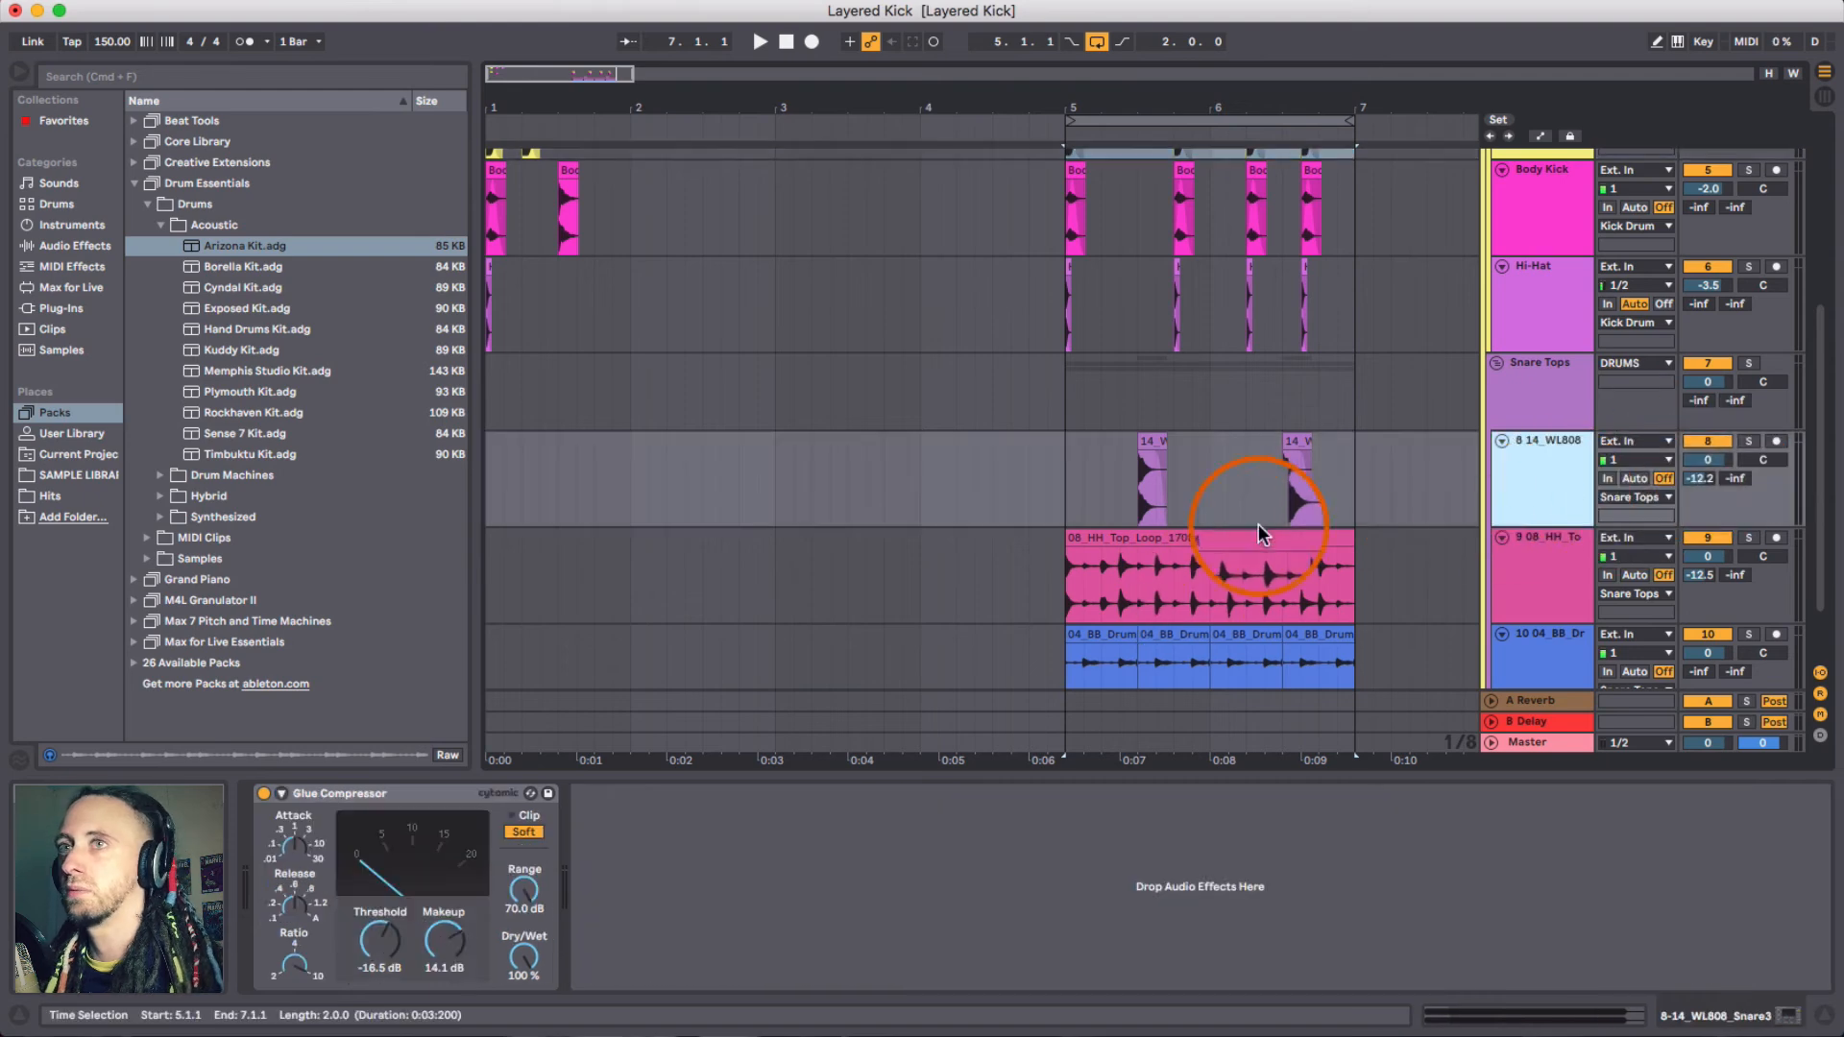
pyautogui.click(1552, 565)
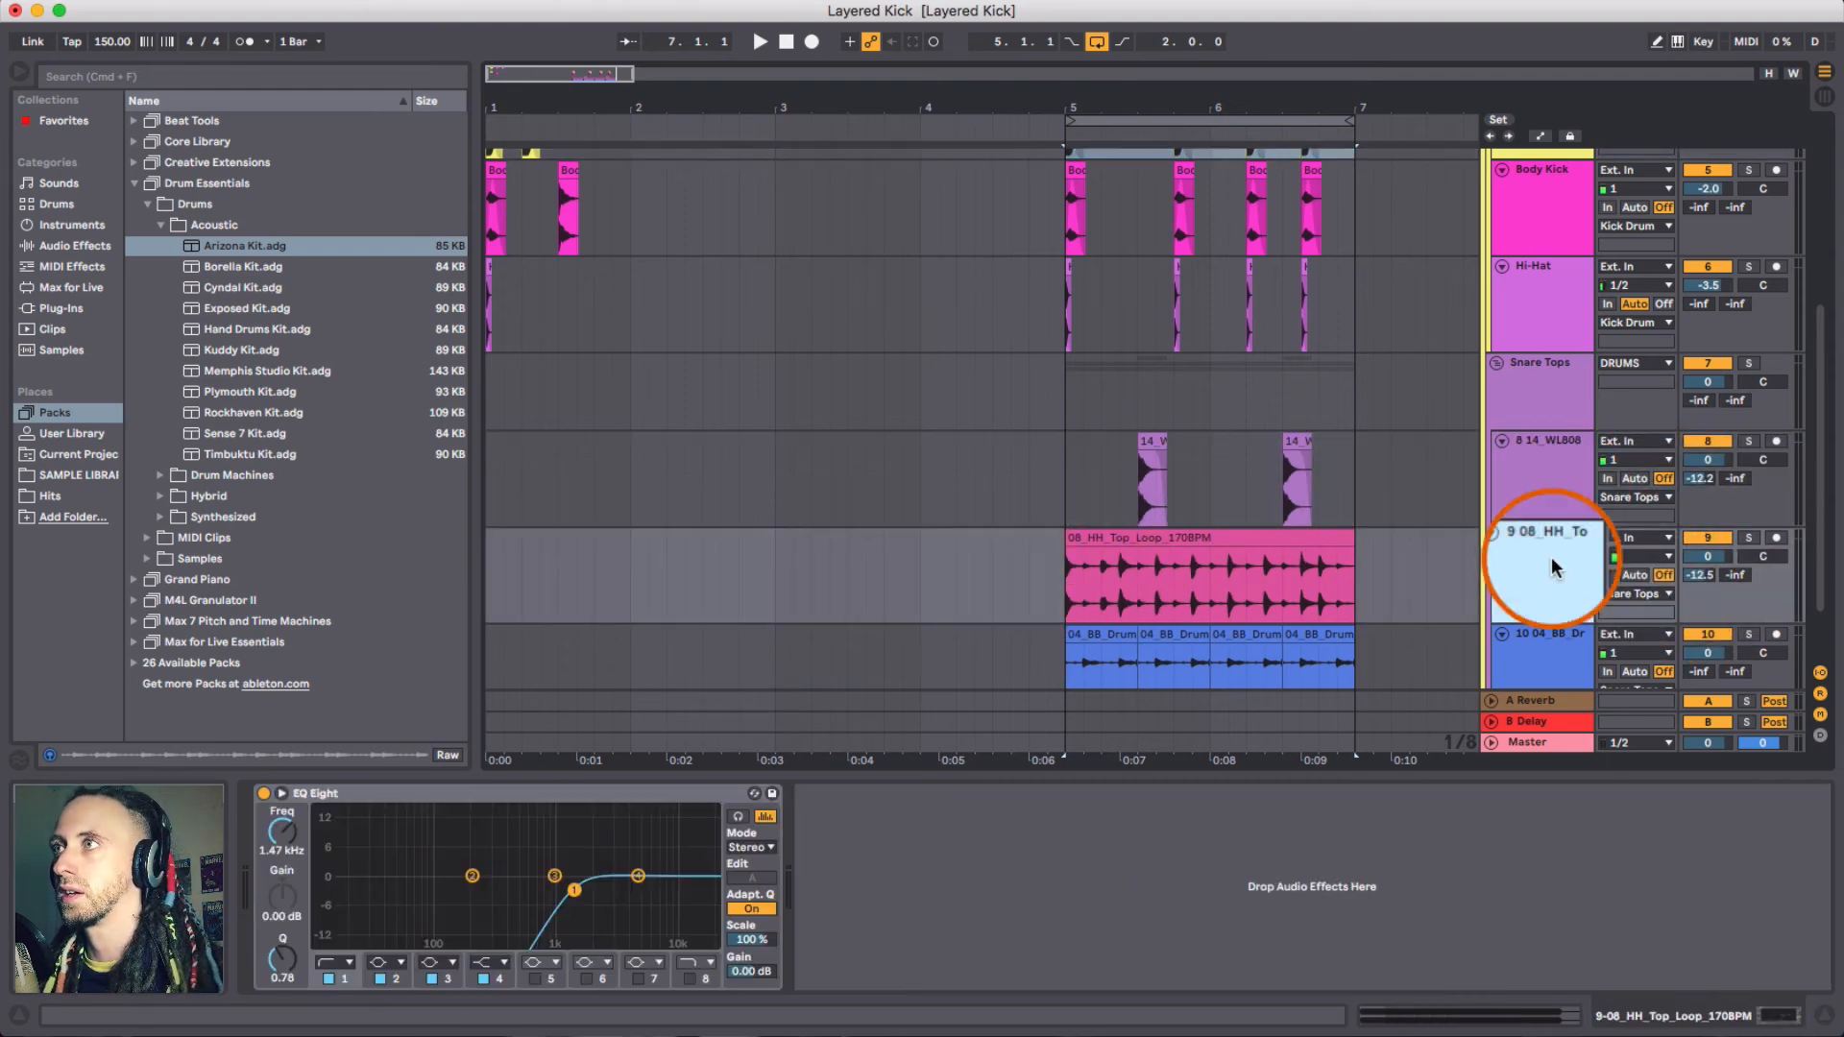
pyautogui.click(1553, 660)
pyautogui.click(1542, 485)
pyautogui.scroll(2, 1223, 502)
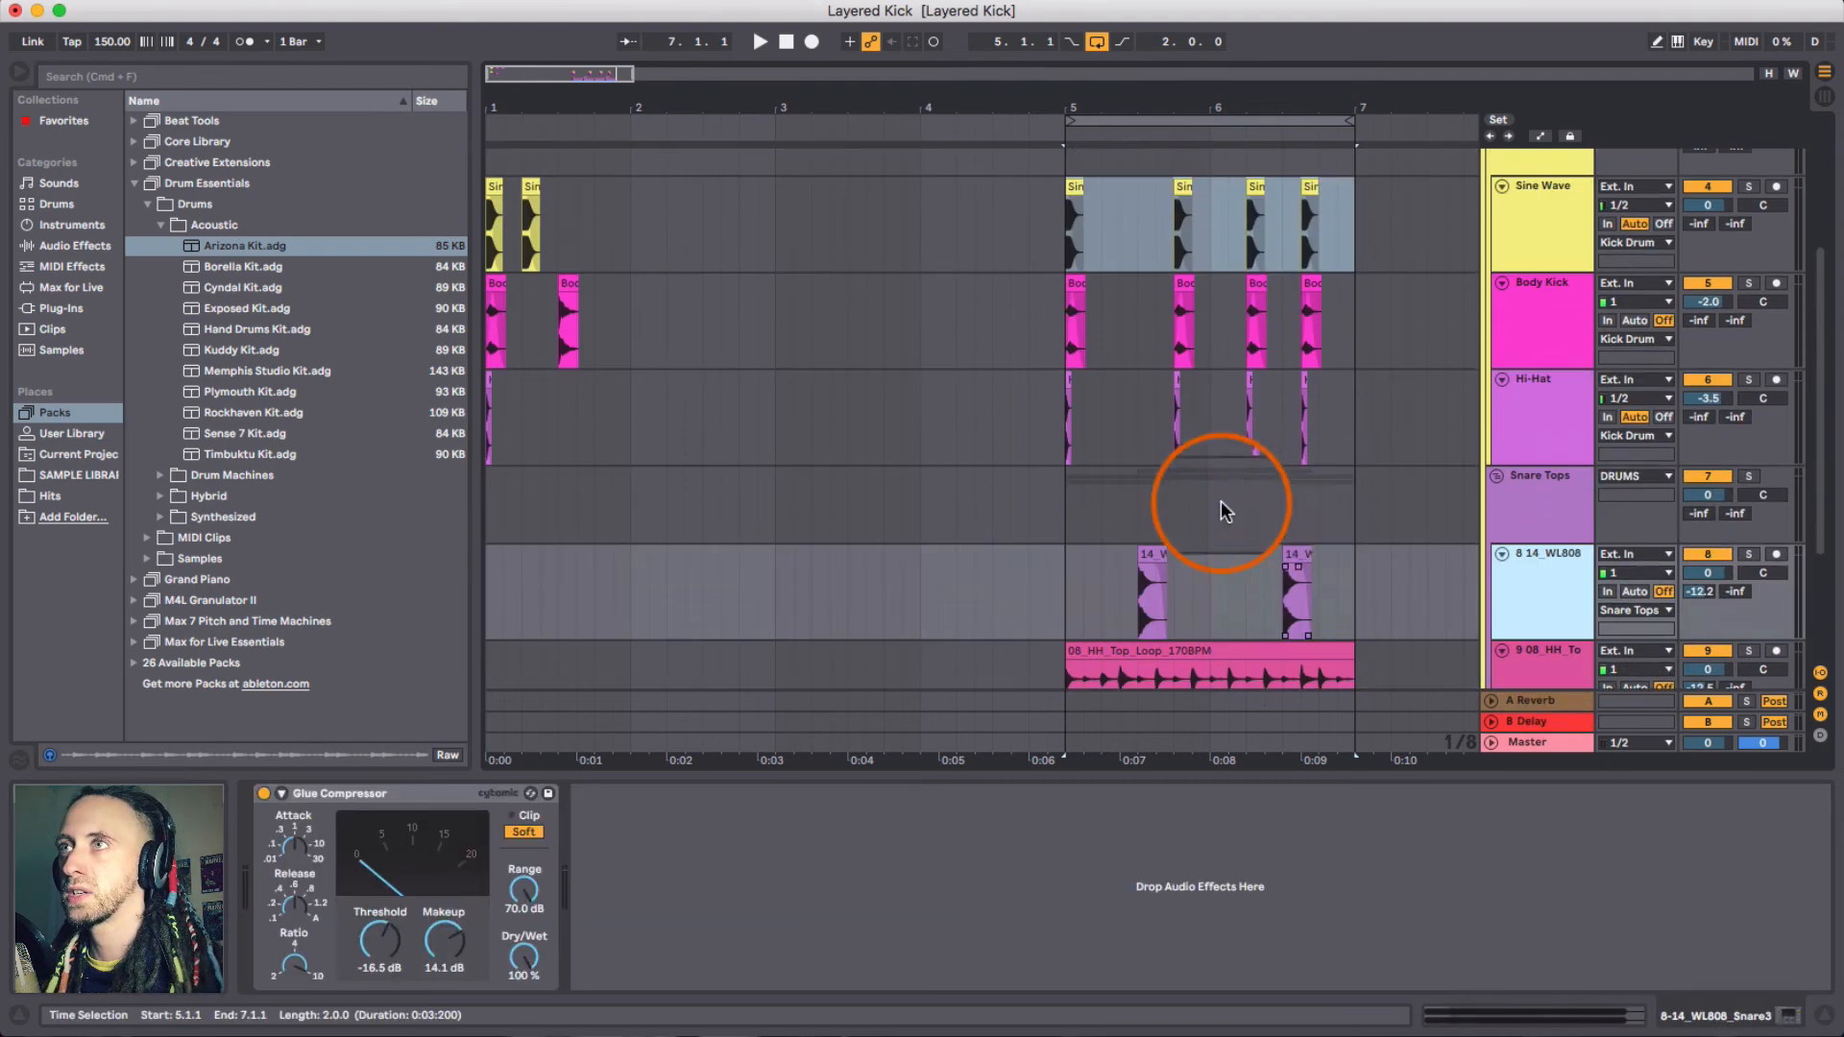
# - Place the insert marker at bar 5 and play the arrangement from there
pyautogui.click(1074, 595)
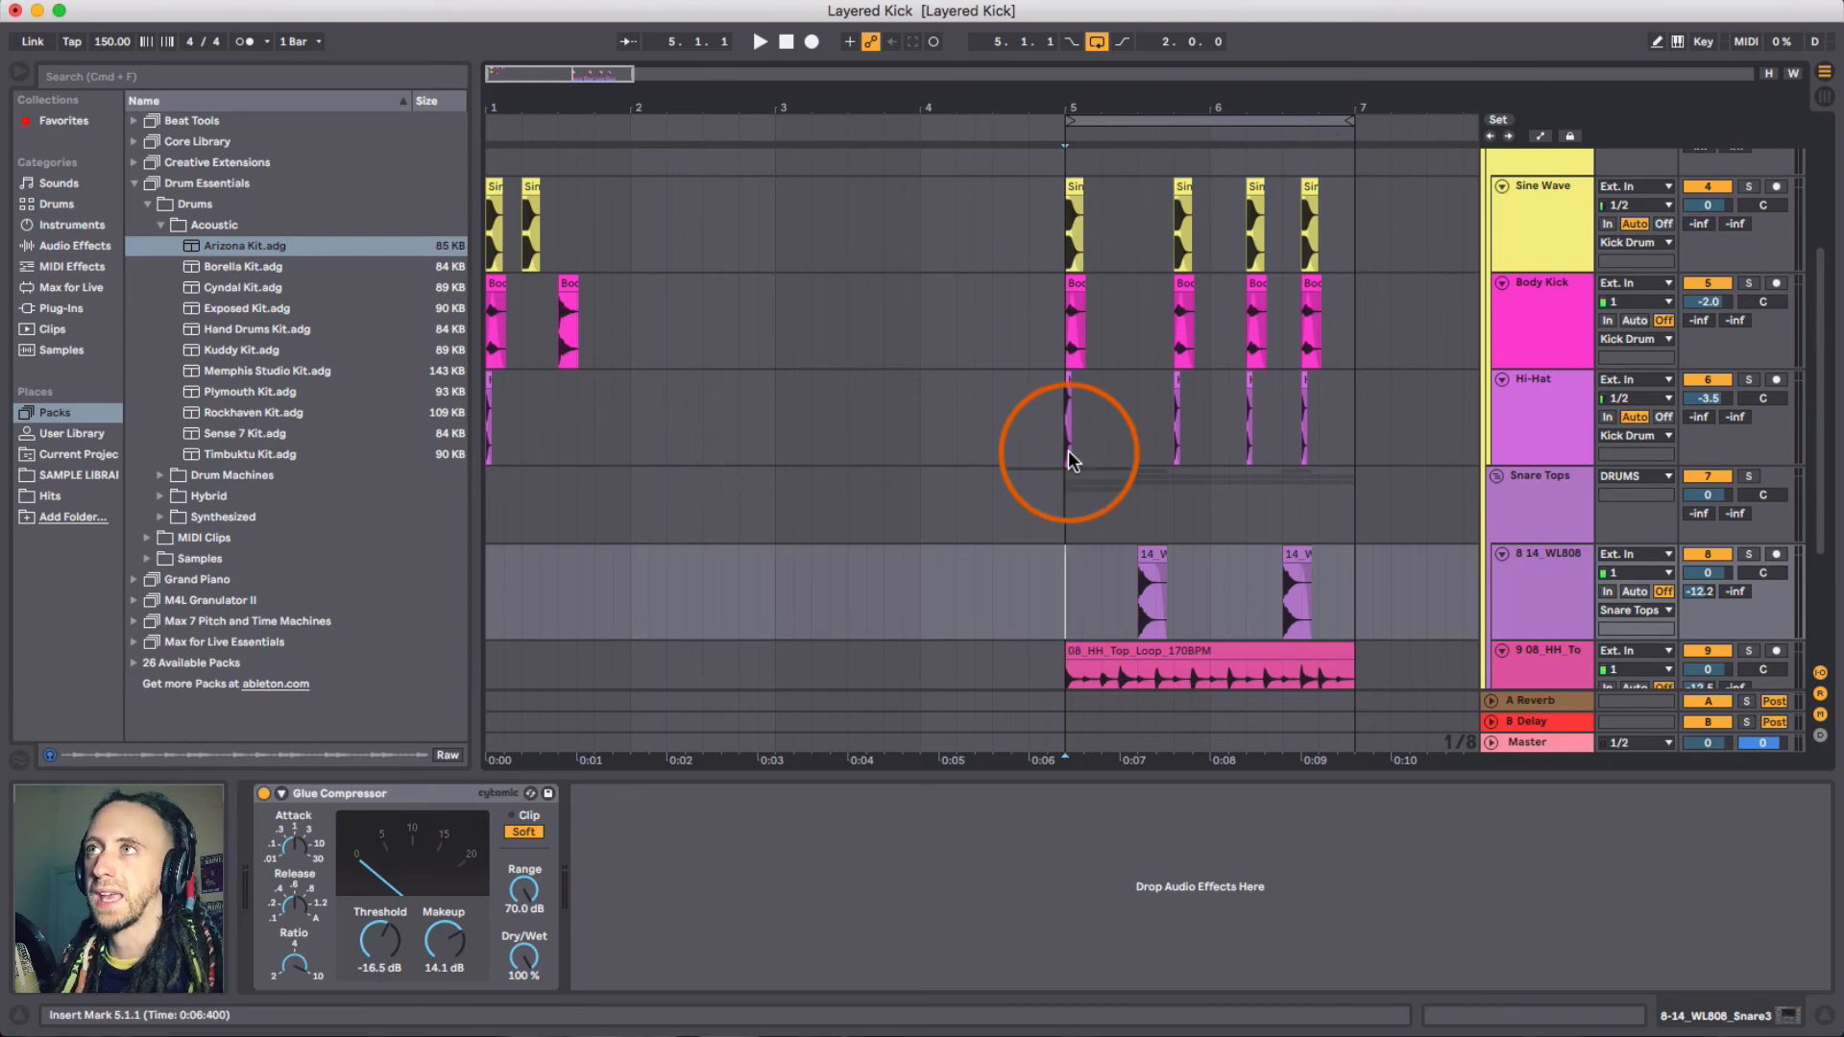
pyautogui.scroll(2, 1082, 457)
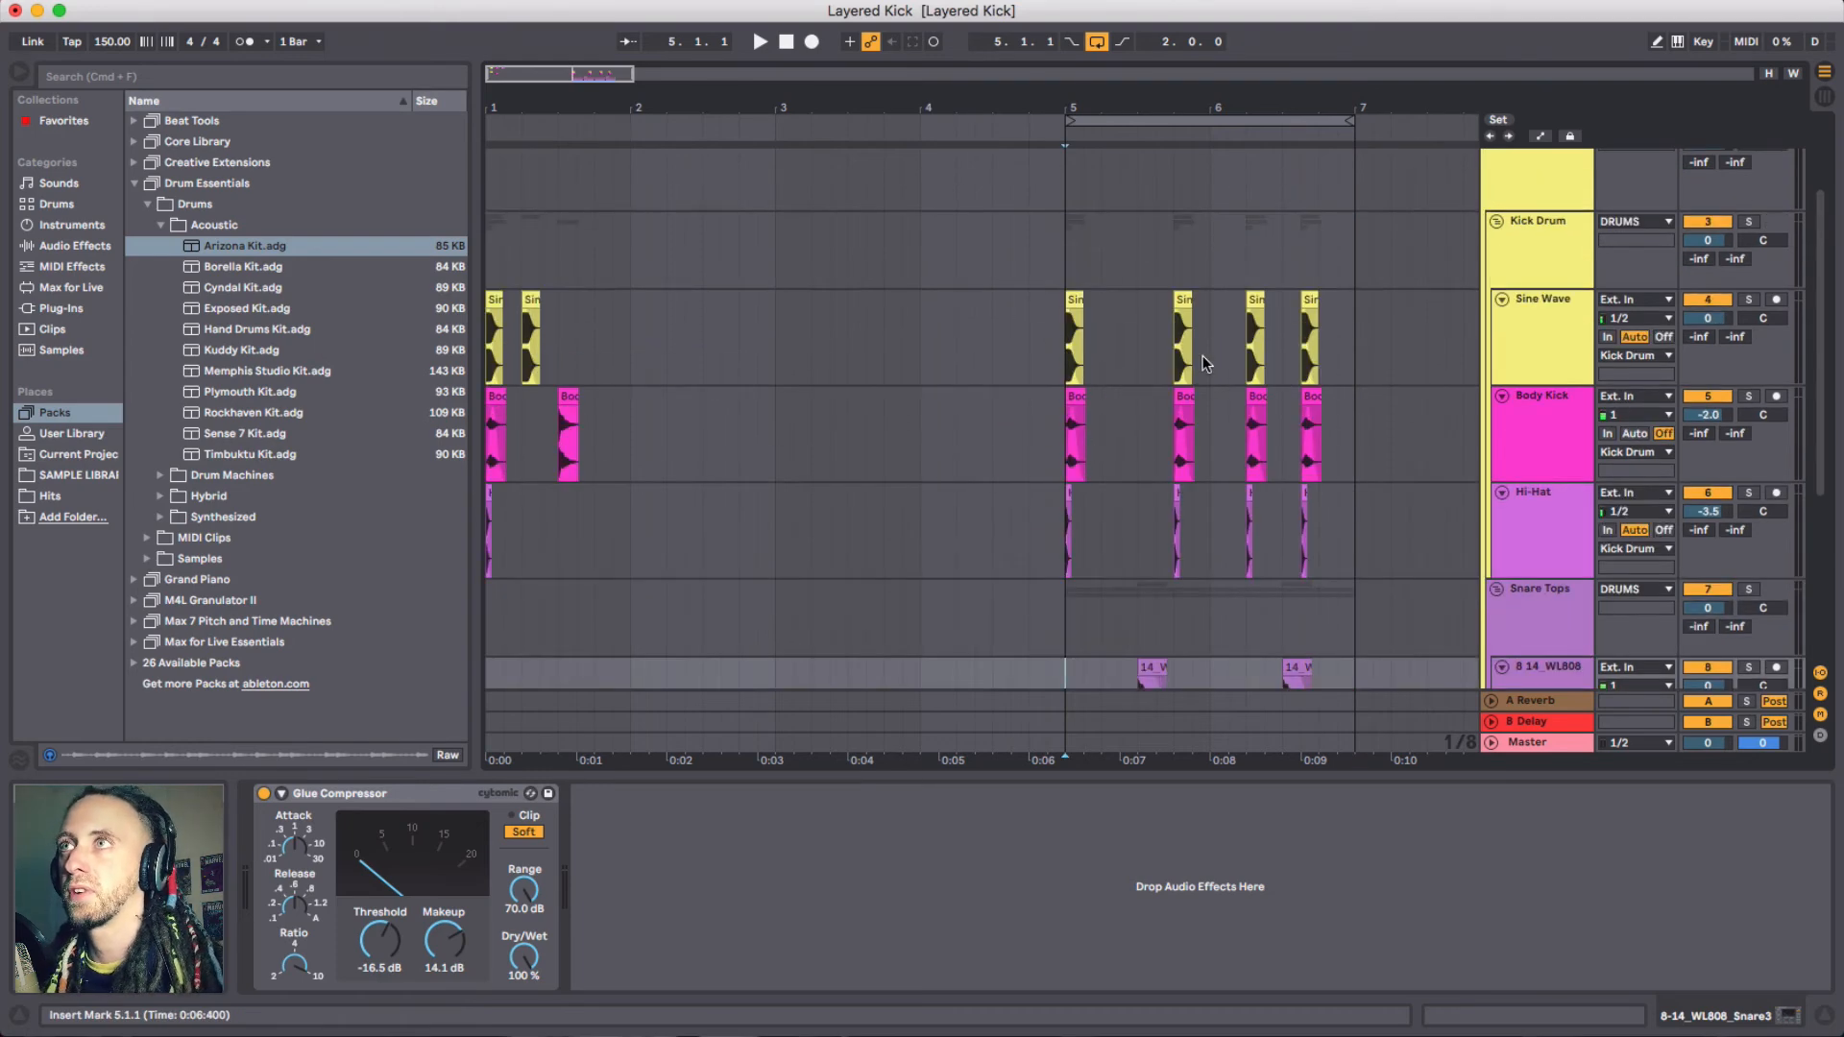
pyautogui.moveTo(1062, 116); pyautogui.dragTo(1061, 104)
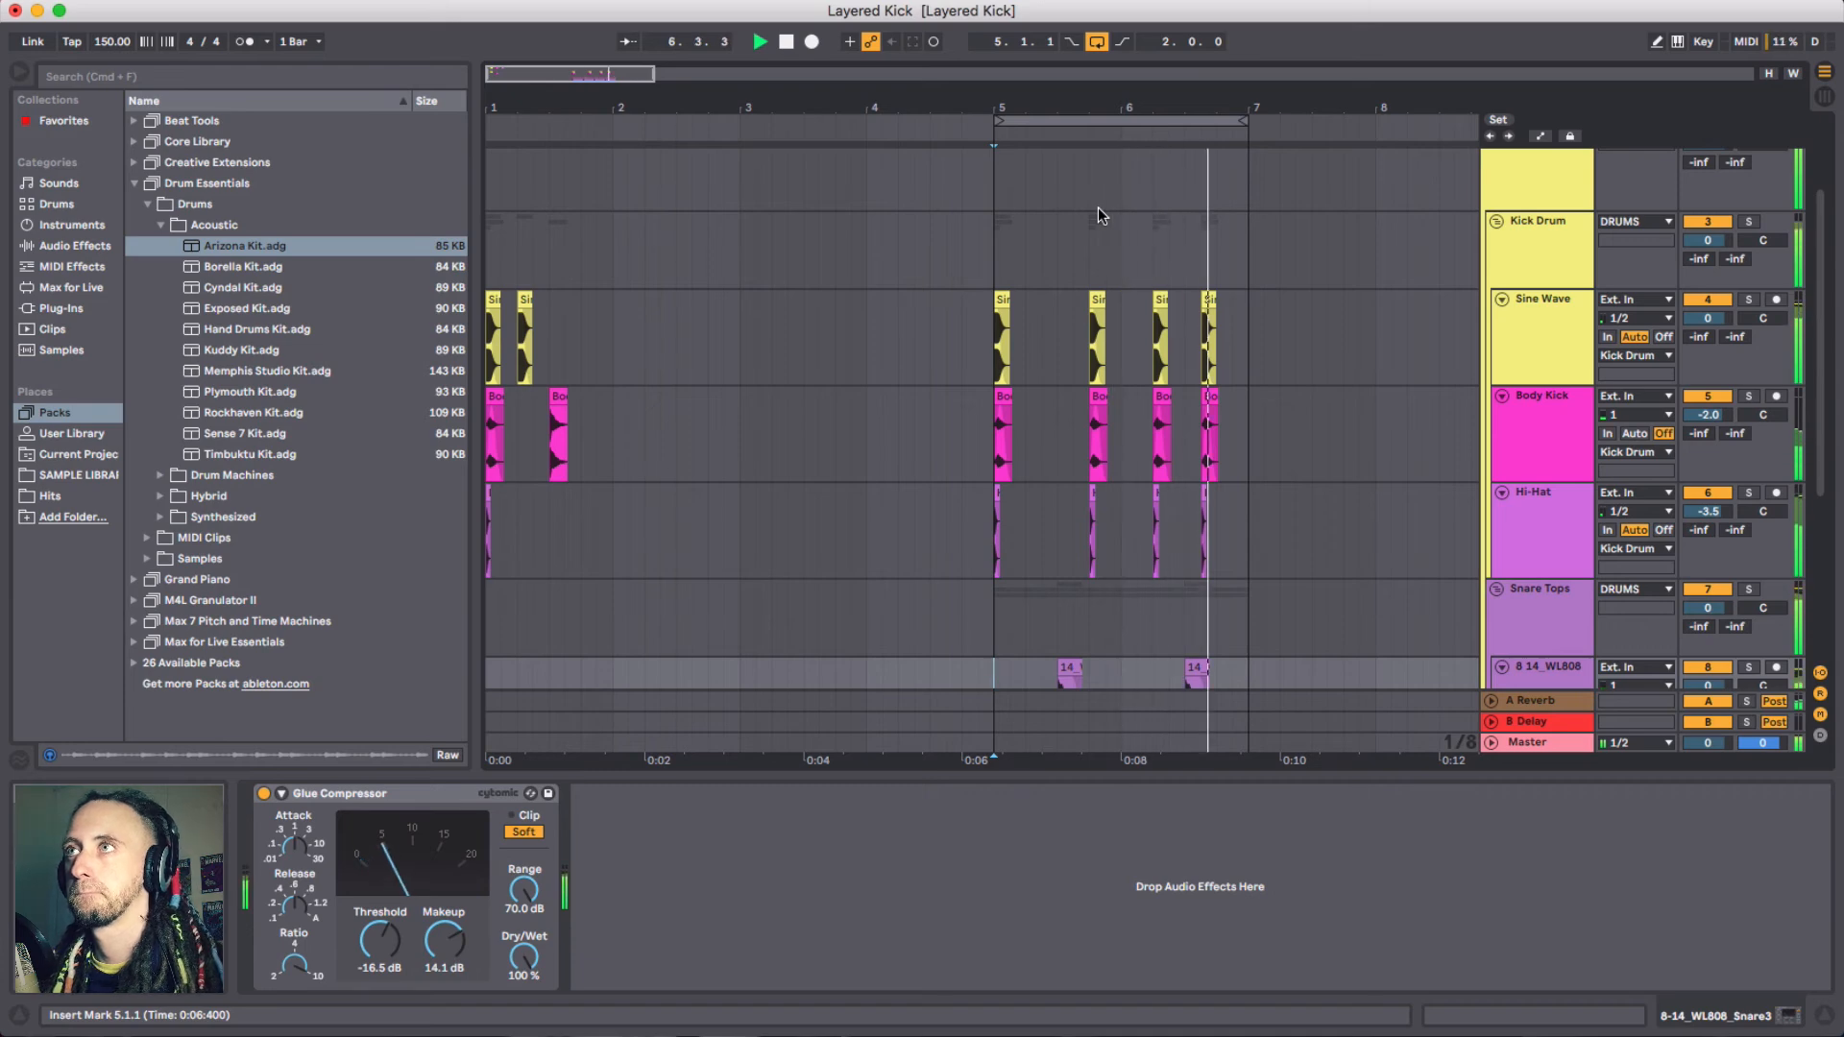
pyautogui.press('space')
# - Select the first beat of bar 5 across the Sine Wave, Body Kick and Hi-Hat tracks
pyautogui.moveTo(1025, 110); pyautogui.dragTo(1025, 109)
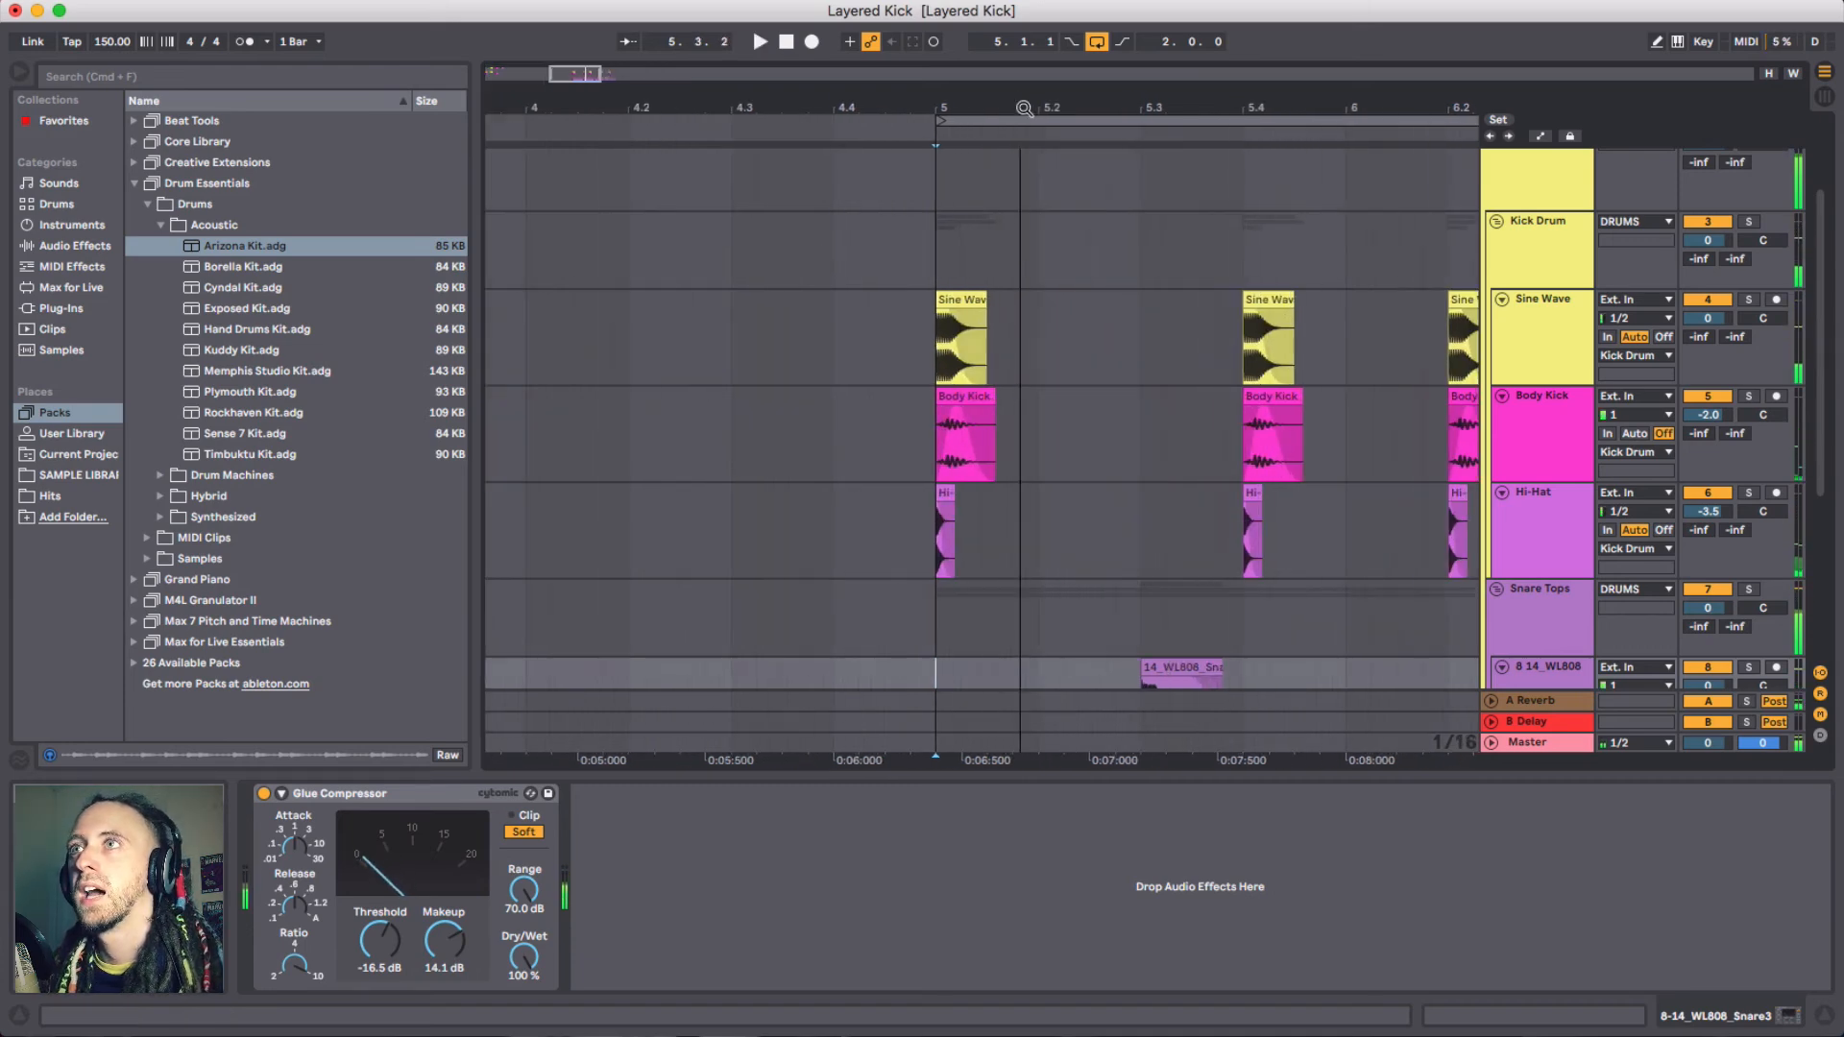
pyautogui.click(939, 304)
pyautogui.keyDown('shift'); pyautogui.click(1041, 515); pyautogui.keyUp('shift')
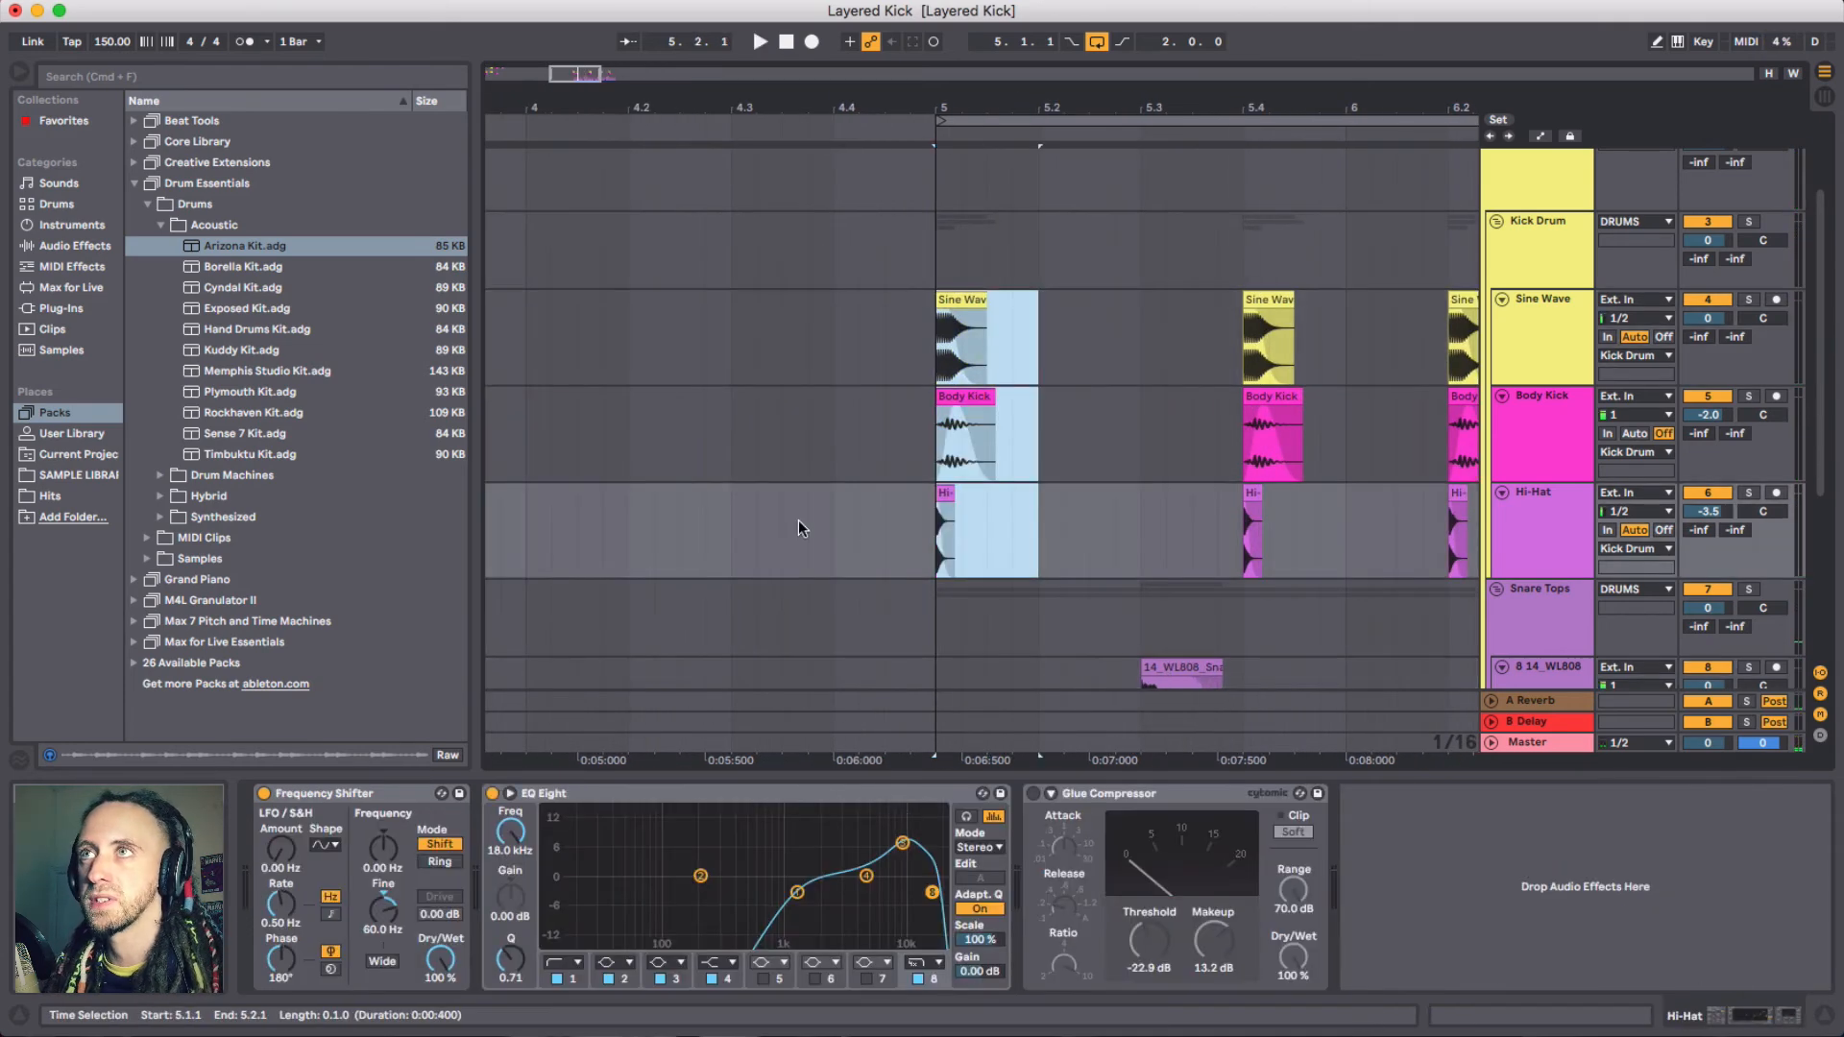
# - Select the first beat of bar 1 across the Sine Wave, Body Kick and Hi-Hat tracks
pyautogui.hscroll(-5, 778, 499)
pyautogui.moveTo(630, 106); pyautogui.dragTo(621, 92)
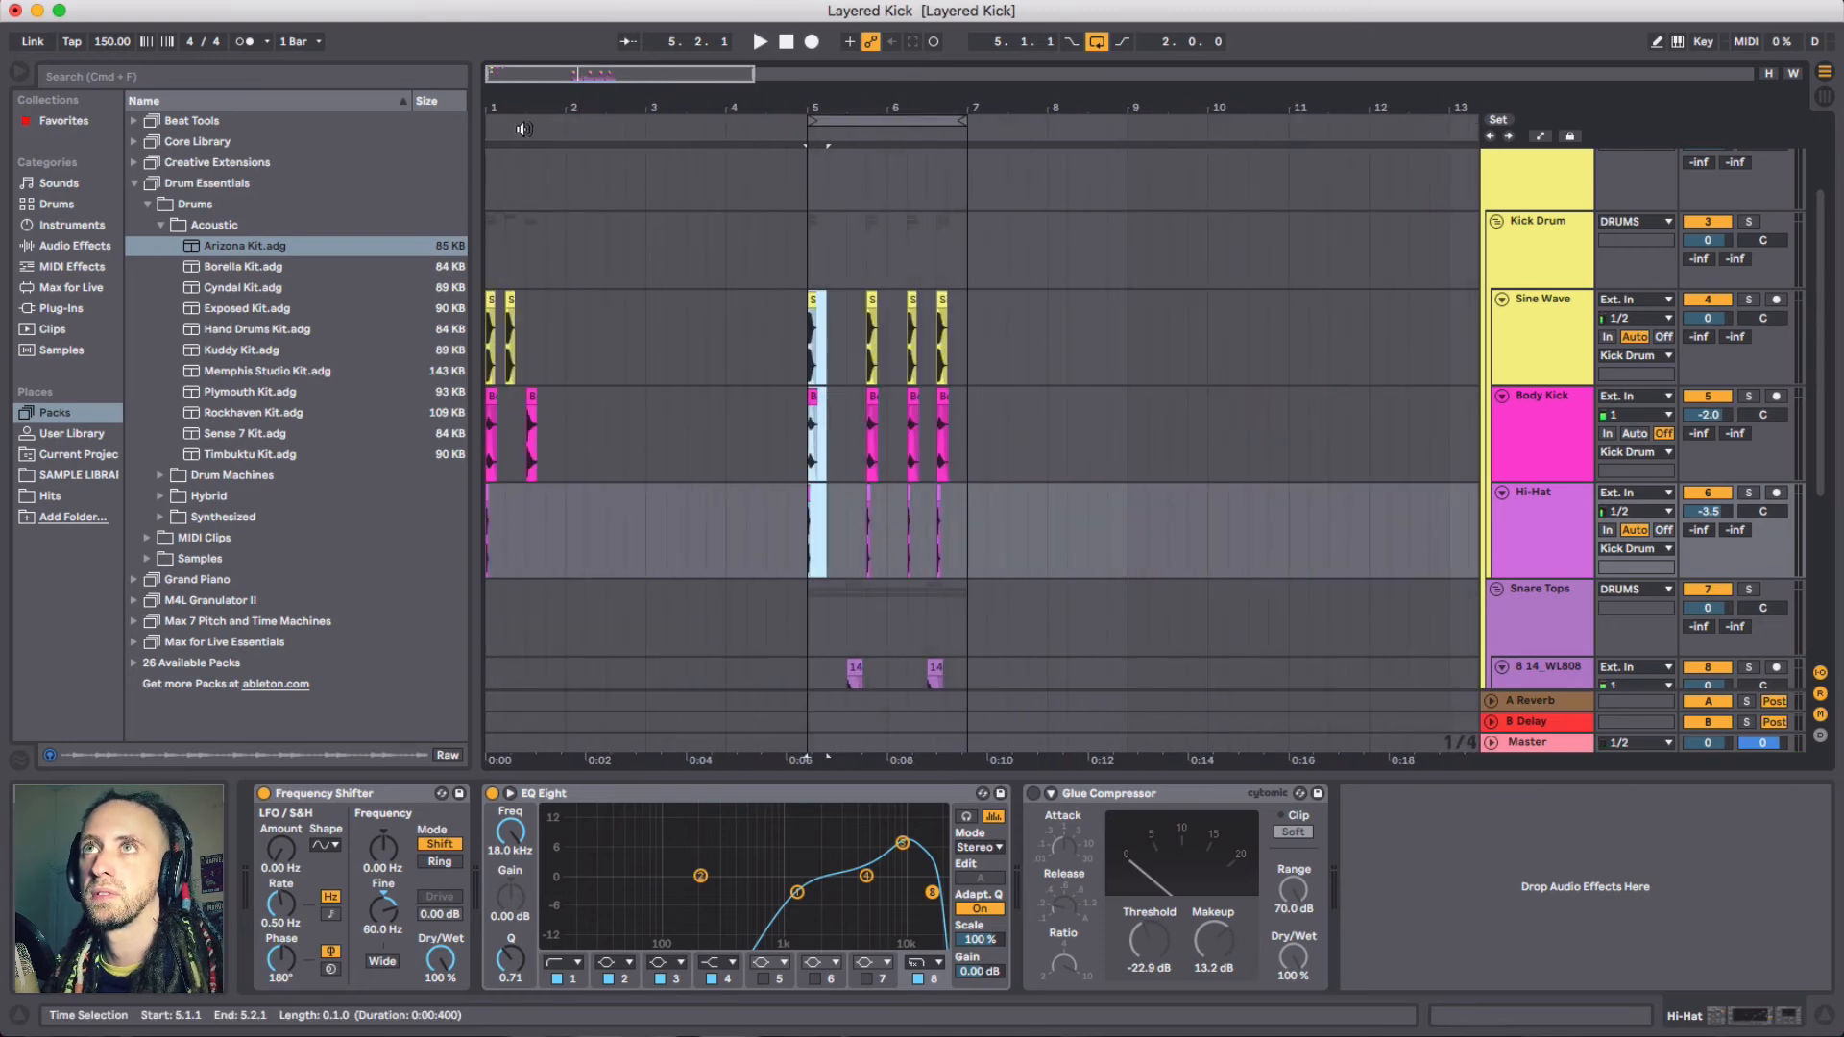
pyautogui.moveTo(497, 104); pyautogui.dragTo(563, 376)
pyautogui.click(564, 299)
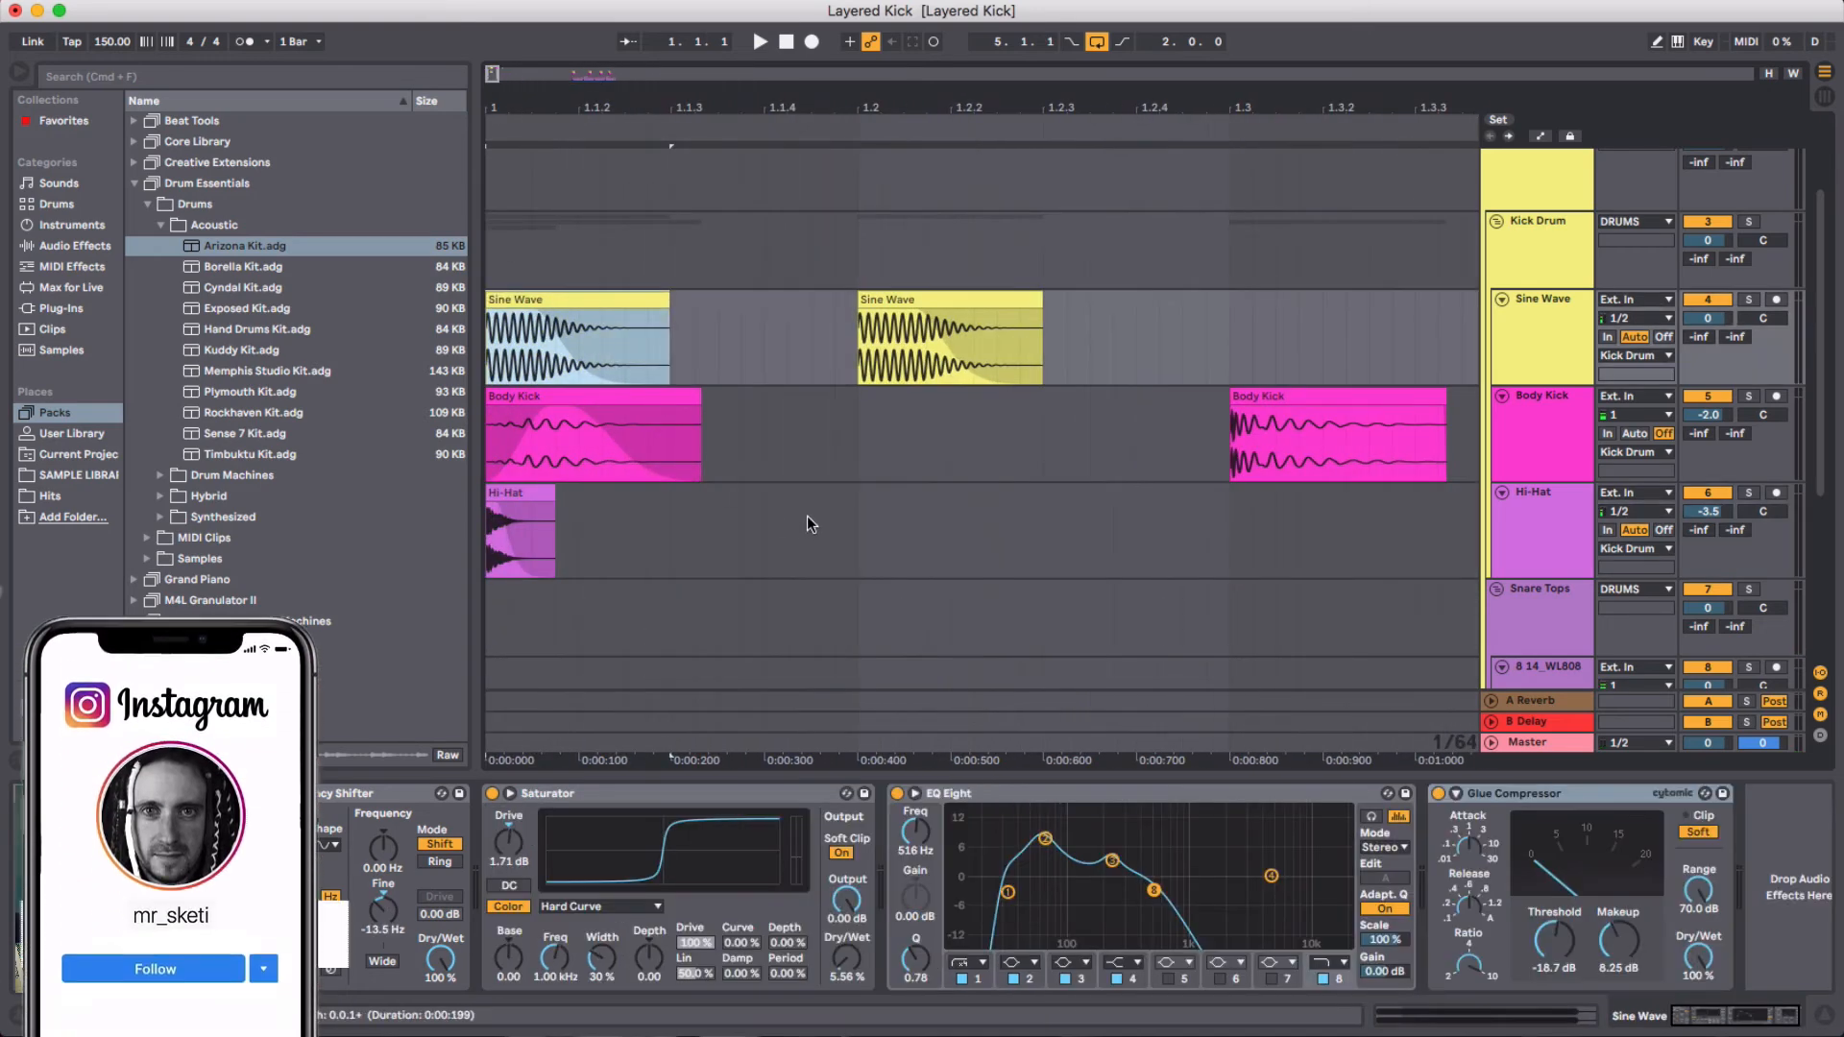
pyautogui.keyDown('shift'); pyautogui.click(852, 518); pyautogui.keyUp('shift')
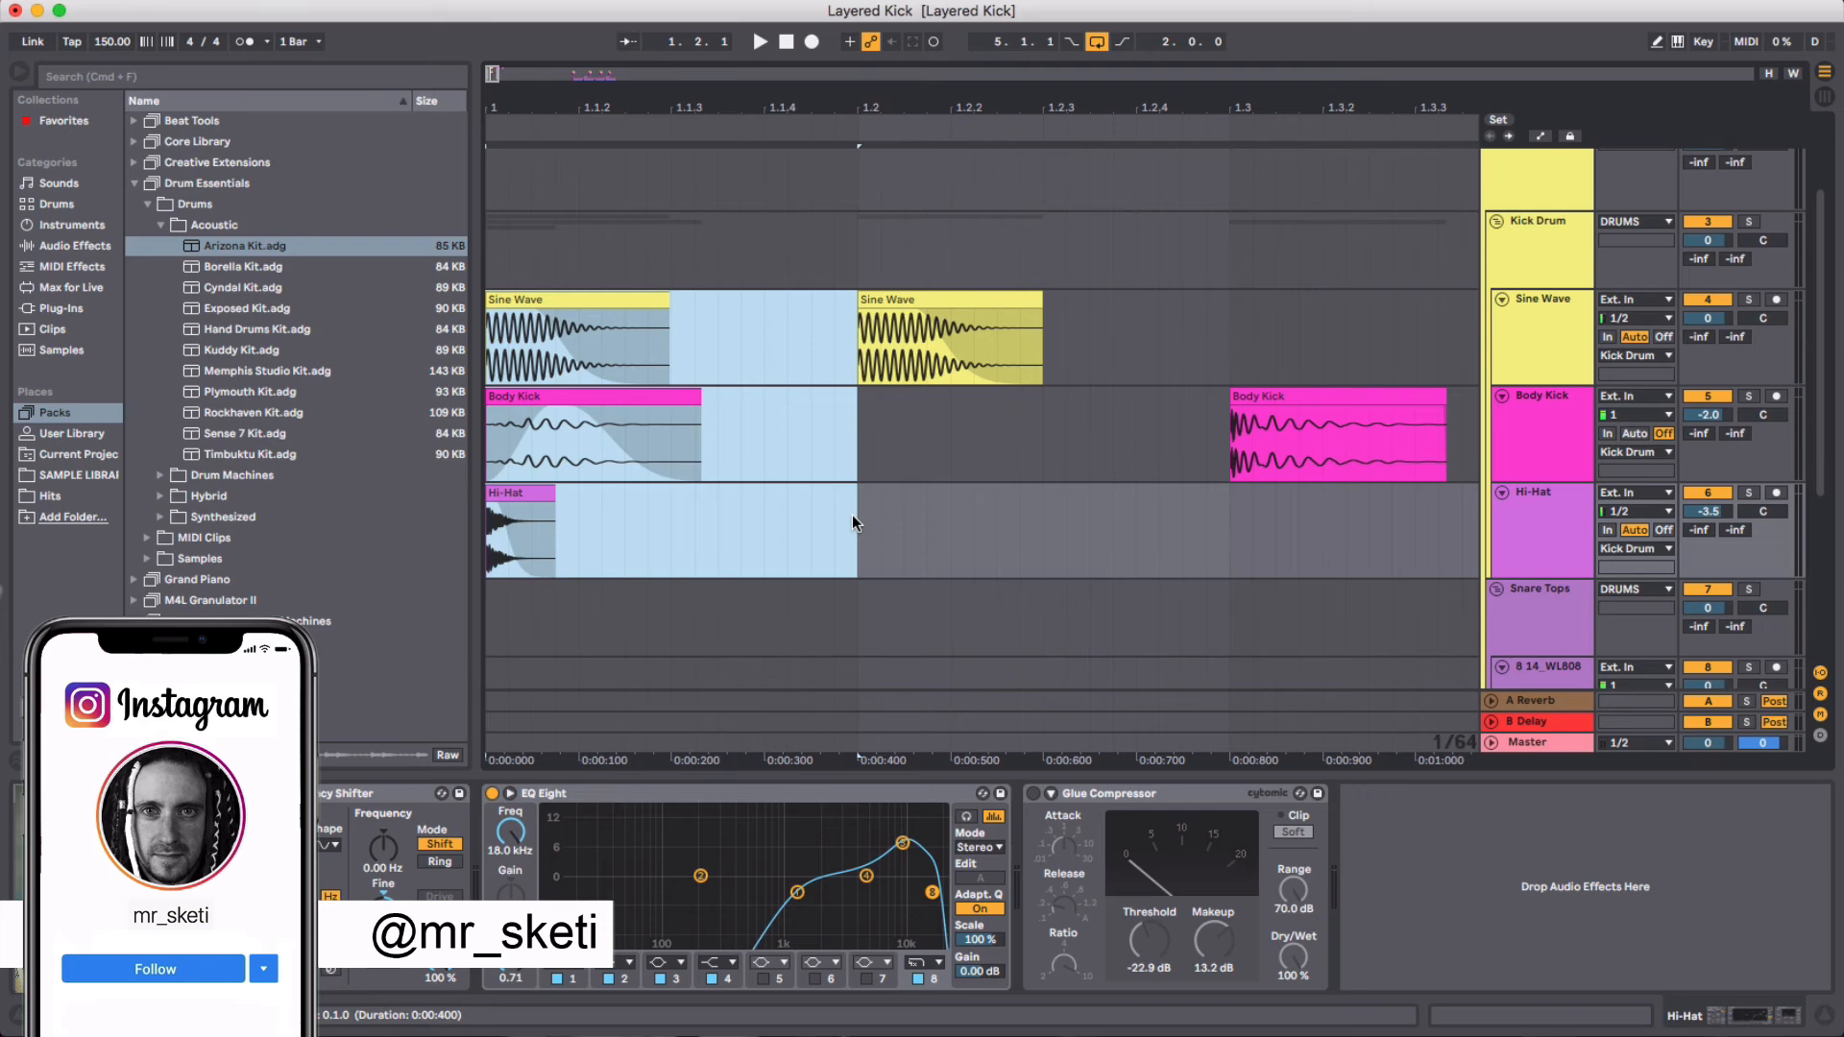